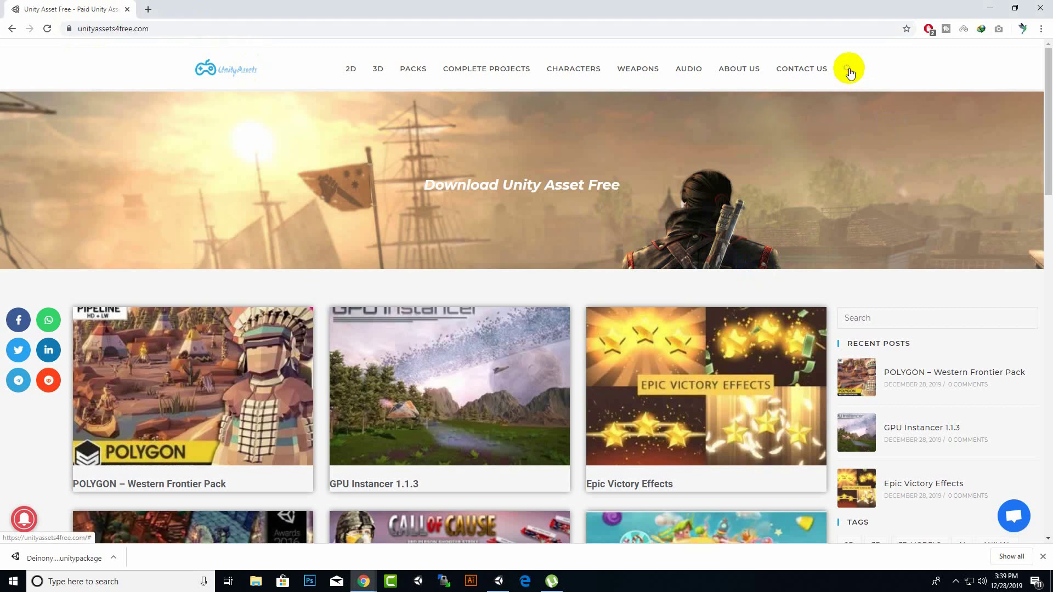
Search the Unity asset site for "animal" and look through the listed animal packs
{"action": "type", "text": "animal"}
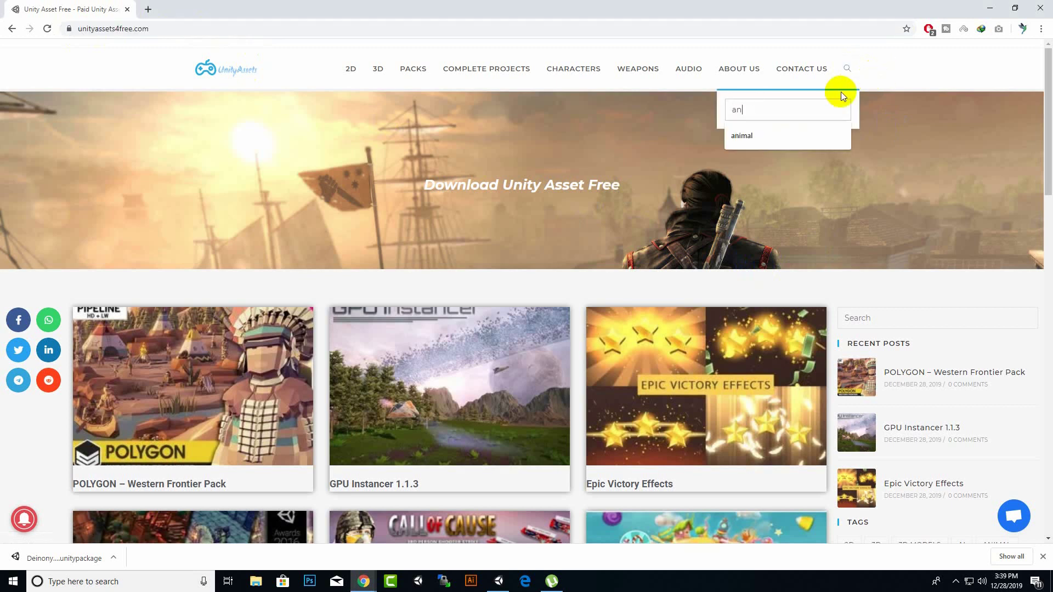
{"action": "left_click", "coordinate": [754, 139]}
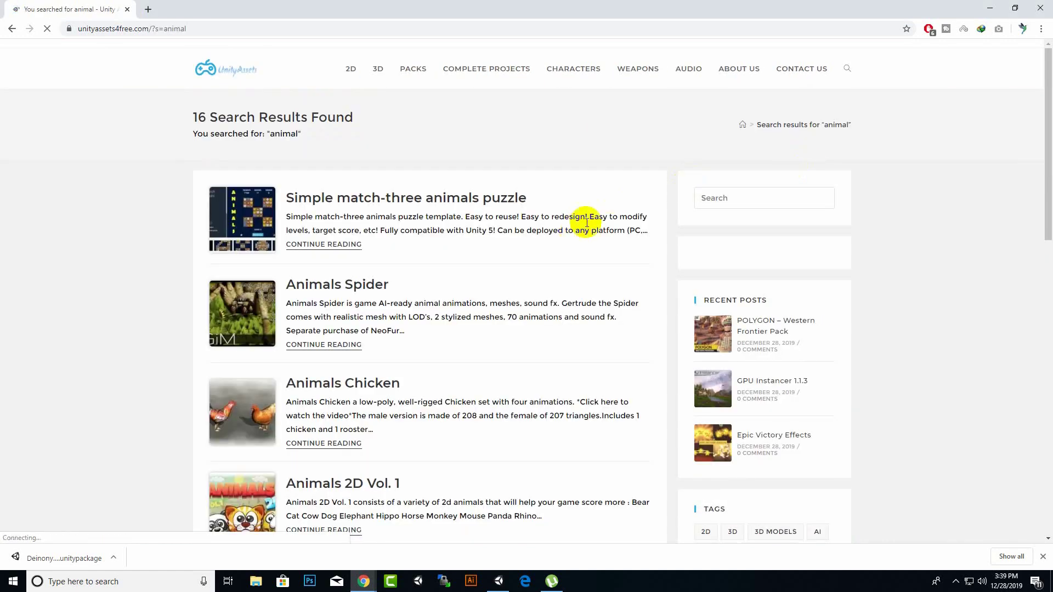
{"action": "scroll", "coordinate": [493, 263], "scroll_direction": "down", "scroll_amount": 7}
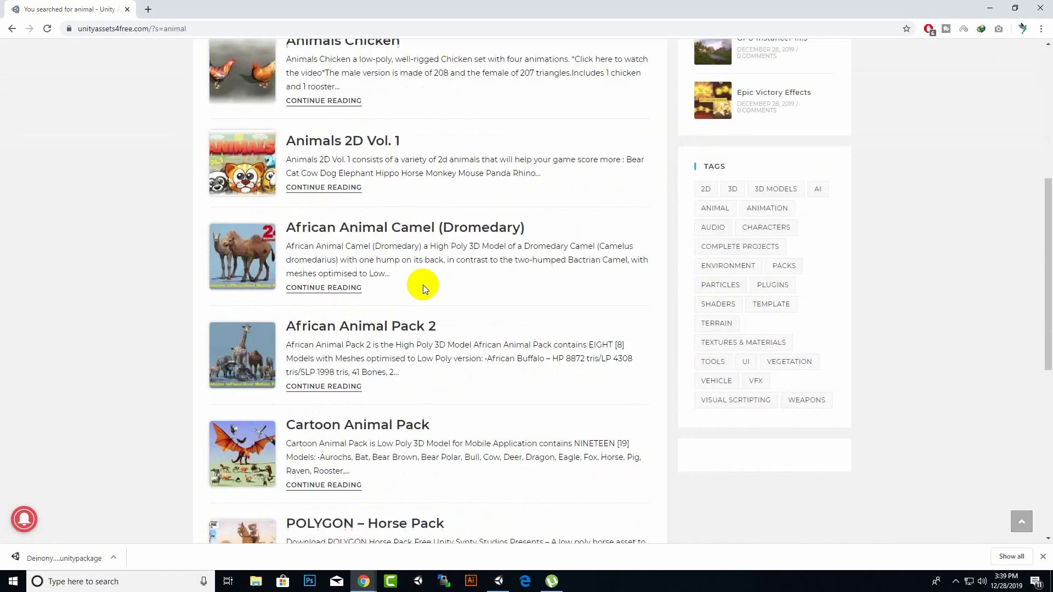
{"action": "scroll", "coordinate": [400, 203], "scroll_direction": "down", "scroll_amount": 4}
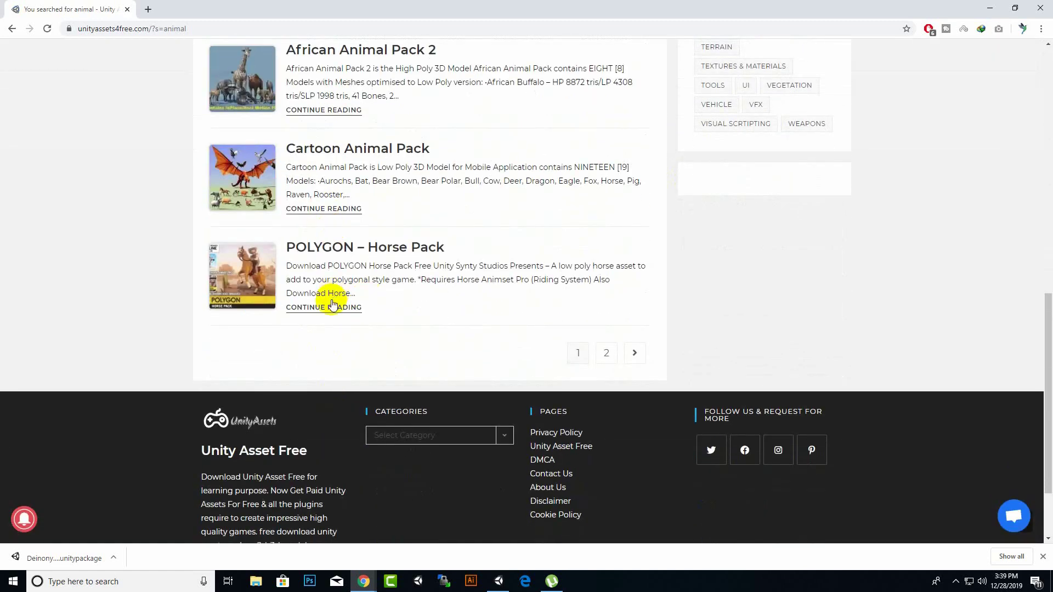
{"action": "scroll", "coordinate": [345, 345], "scroll_direction": "up", "scroll_amount": 3}
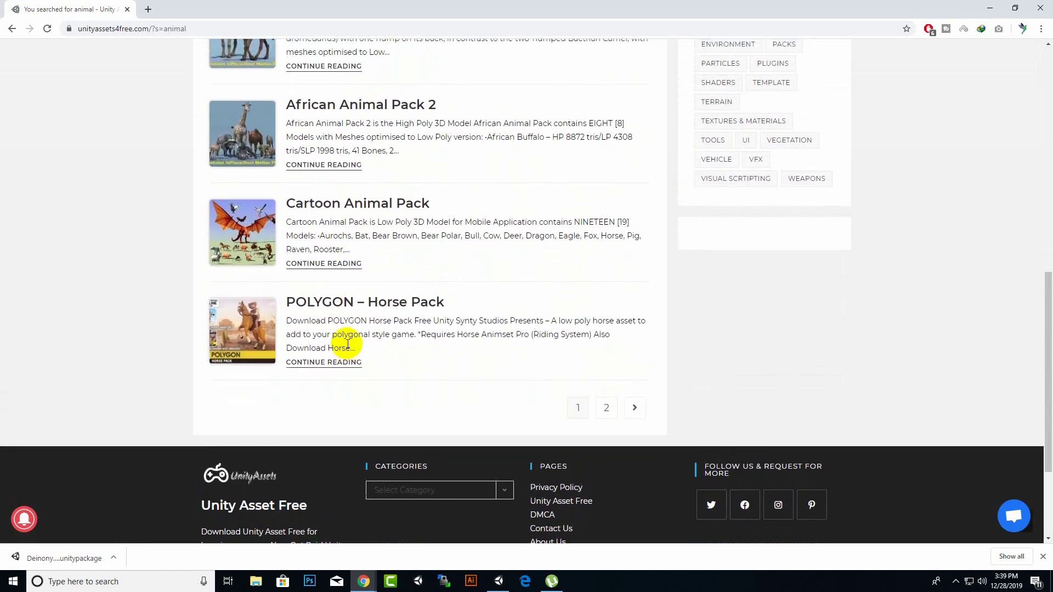
{"action": "scroll", "coordinate": [346, 343], "scroll_direction": "up", "scroll_amount": 5}
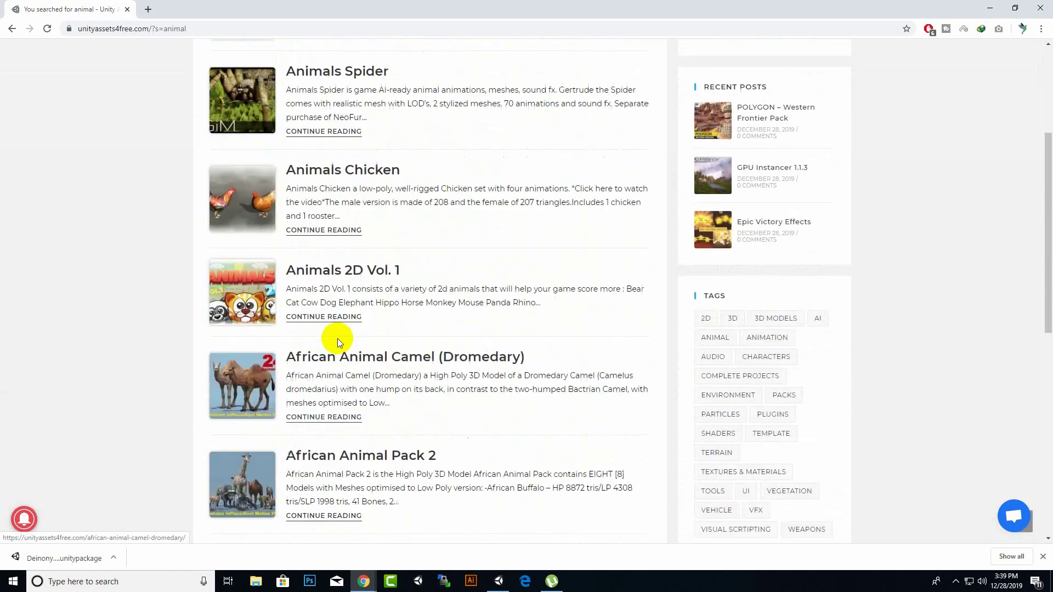
{"action": "scroll", "coordinate": [338, 339], "scroll_direction": "up", "scroll_amount": 3}
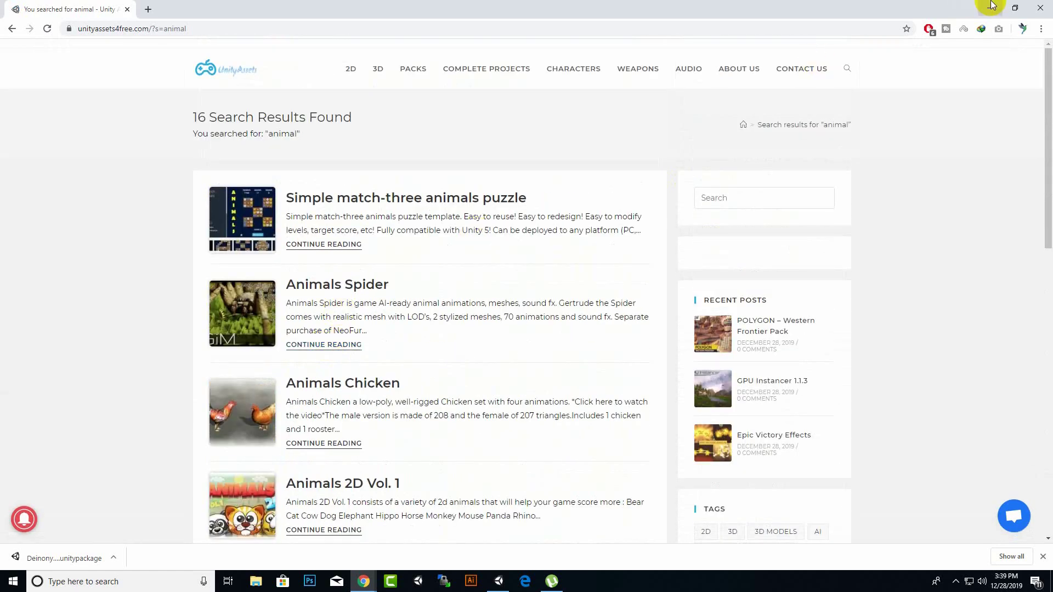
Switch to Unity and open the Prefabs folder of the Tiger in Animals Packs > 01 Forest Pack
{"action": "left_click", "coordinate": [498, 580]}
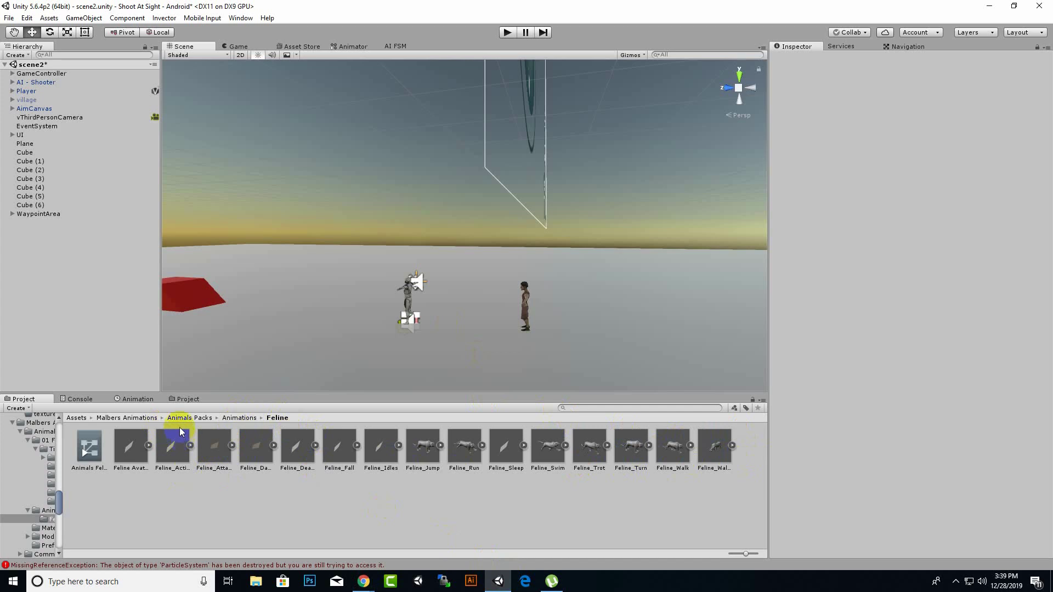
{"action": "left_click", "coordinate": [192, 419]}
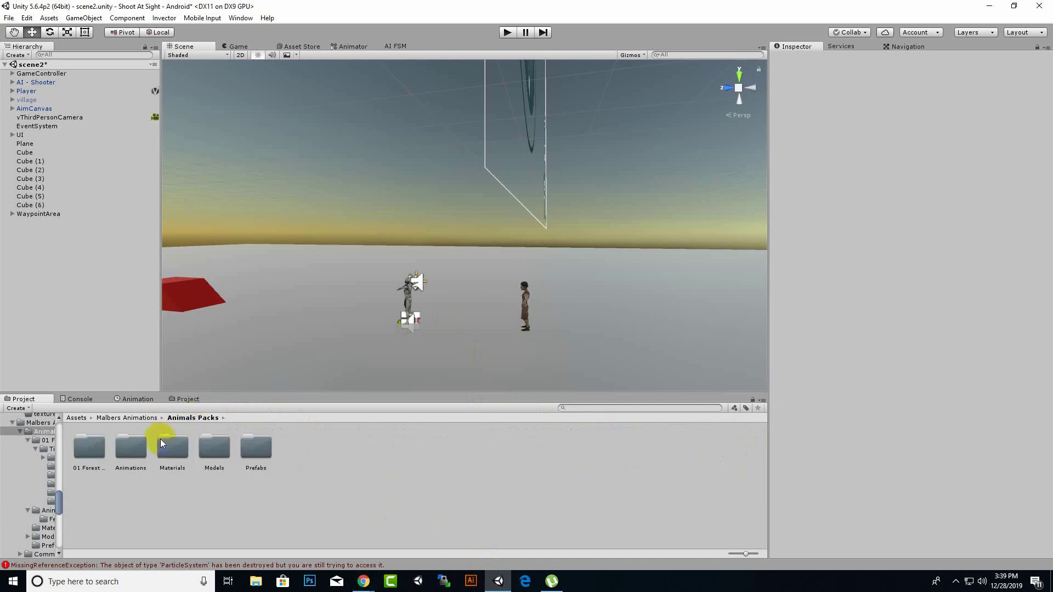
{"action": "double_click", "coordinate": [256, 447]}
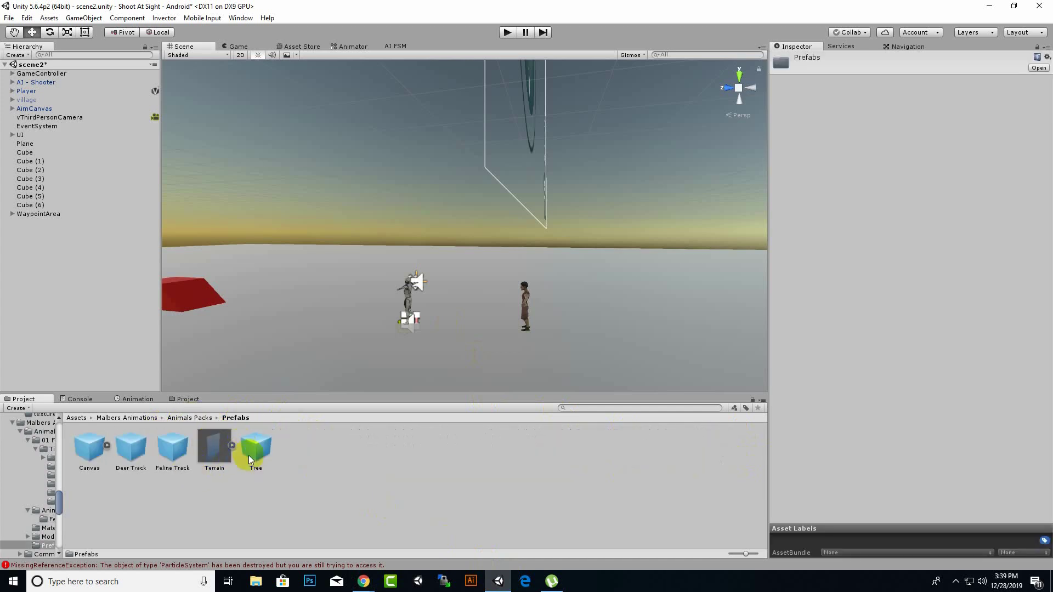
{"action": "left_click", "coordinate": [205, 418]}
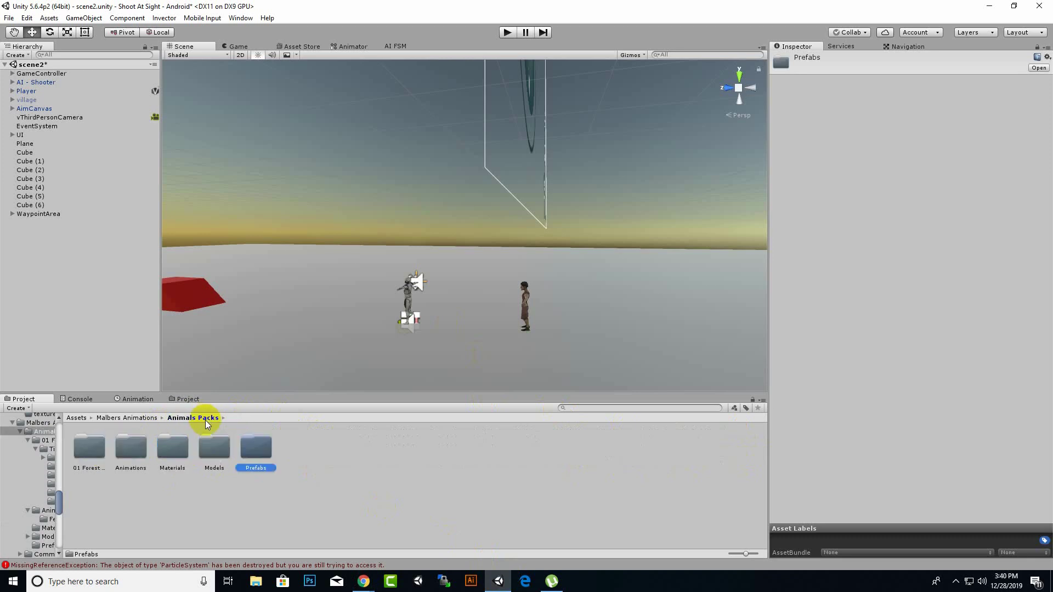
{"action": "double_click", "coordinate": [98, 450]}
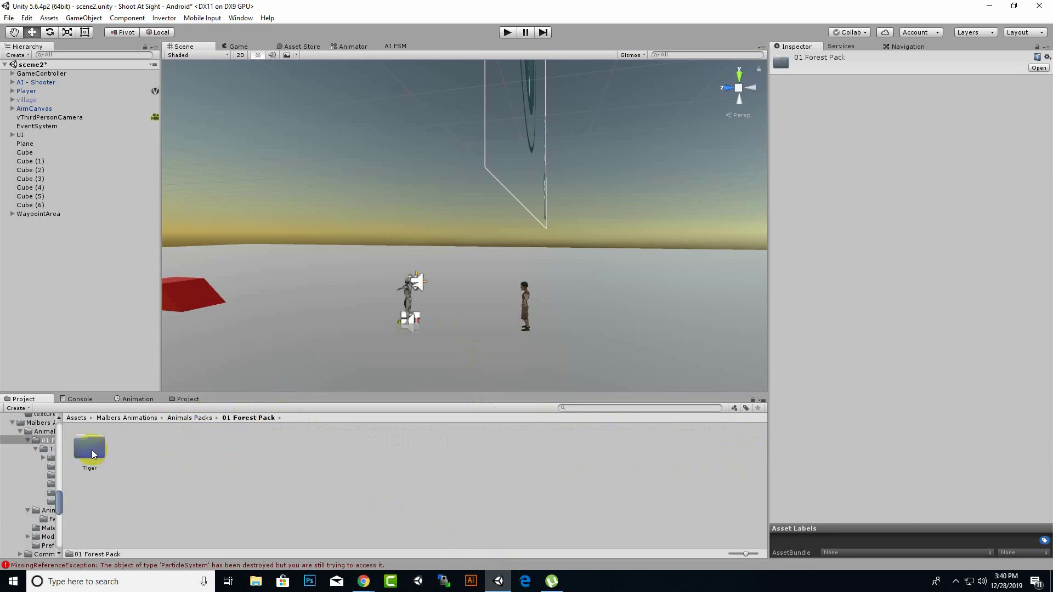
{"action": "double_click", "coordinate": [90, 452]}
{"action": "double_click", "coordinate": [213, 456]}
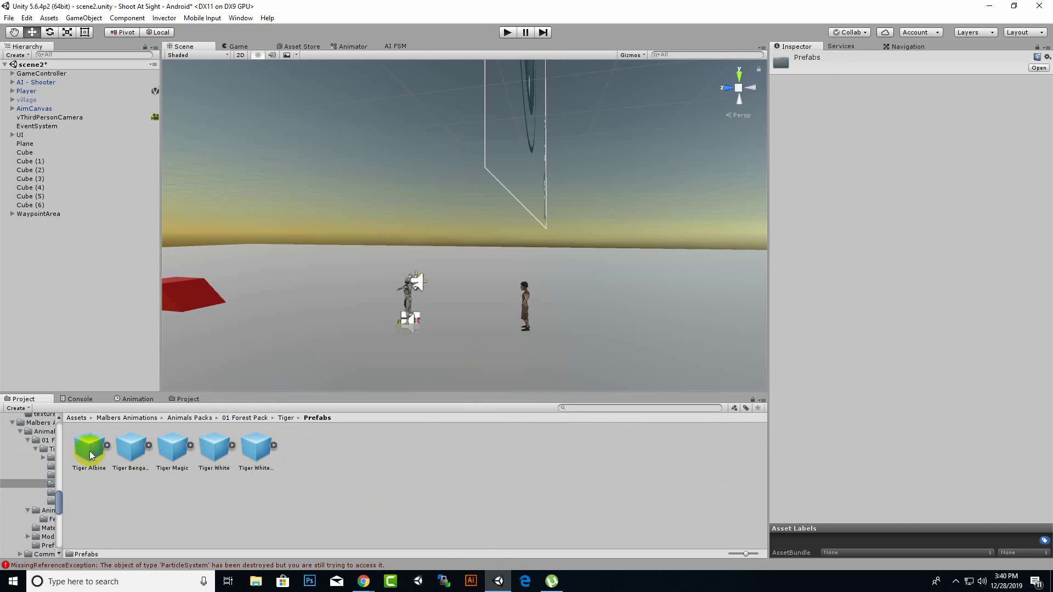
Place the Tiger Albine prefab in the scene near the two characters and inspect it up close
{"action": "left_click_drag", "start_coordinate": [90, 454], "coordinate": [356, 344]}
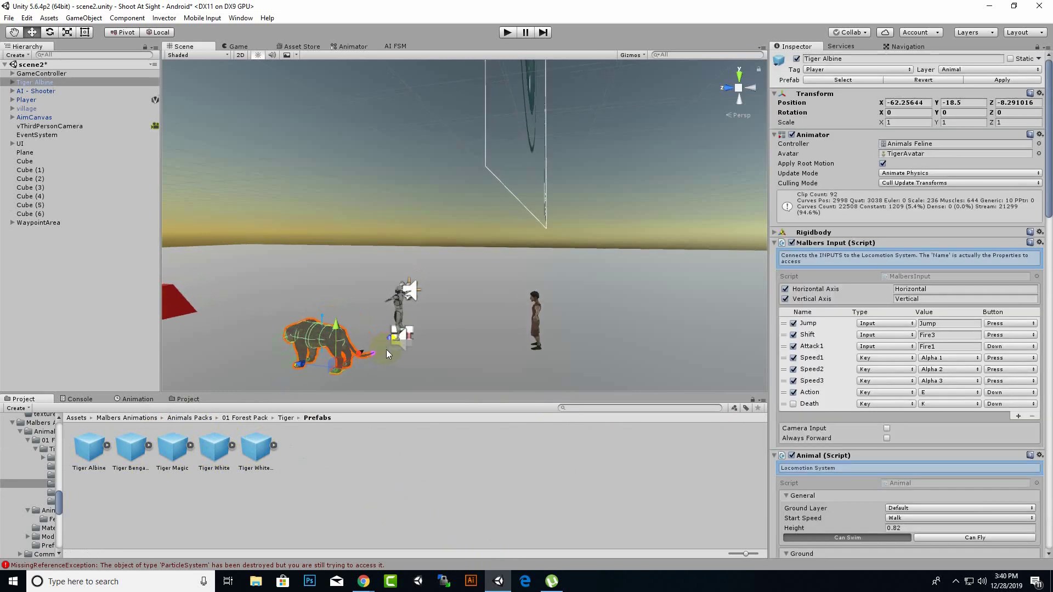
{"action": "middle_click_drag", "start_coordinate": [390, 350], "coordinate": [550, 314]}
{"action": "scroll", "coordinate": [615, 314], "scroll_direction": "up", "scroll_amount": 8}
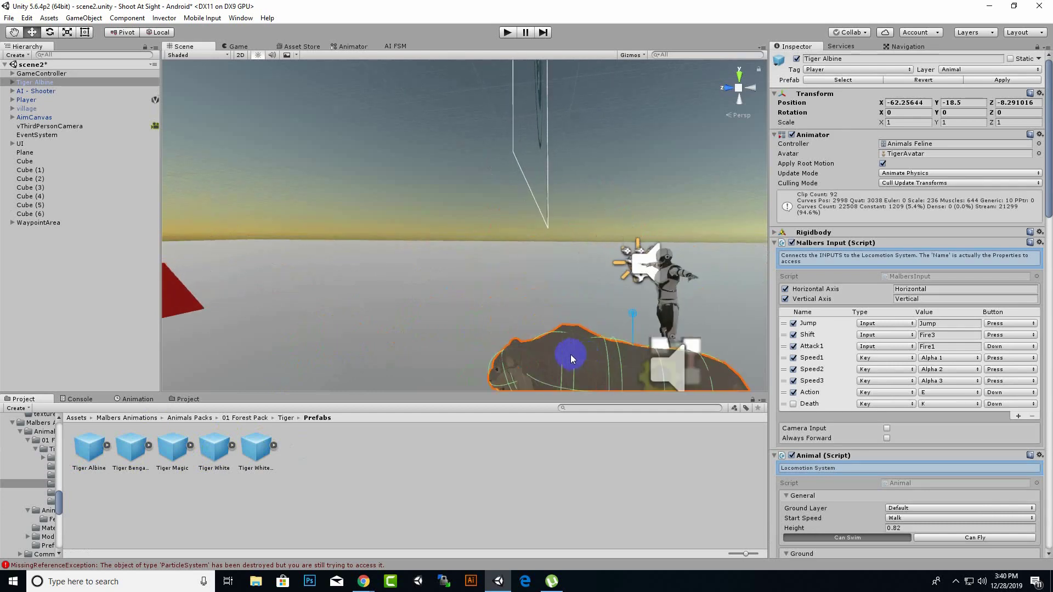
{"action": "middle_click_drag", "start_coordinate": [501, 313], "coordinate": [417, 192]}
{"action": "left_click_drag", "start_coordinate": [418, 192], "coordinate": [436, 262], "text": "alt"}
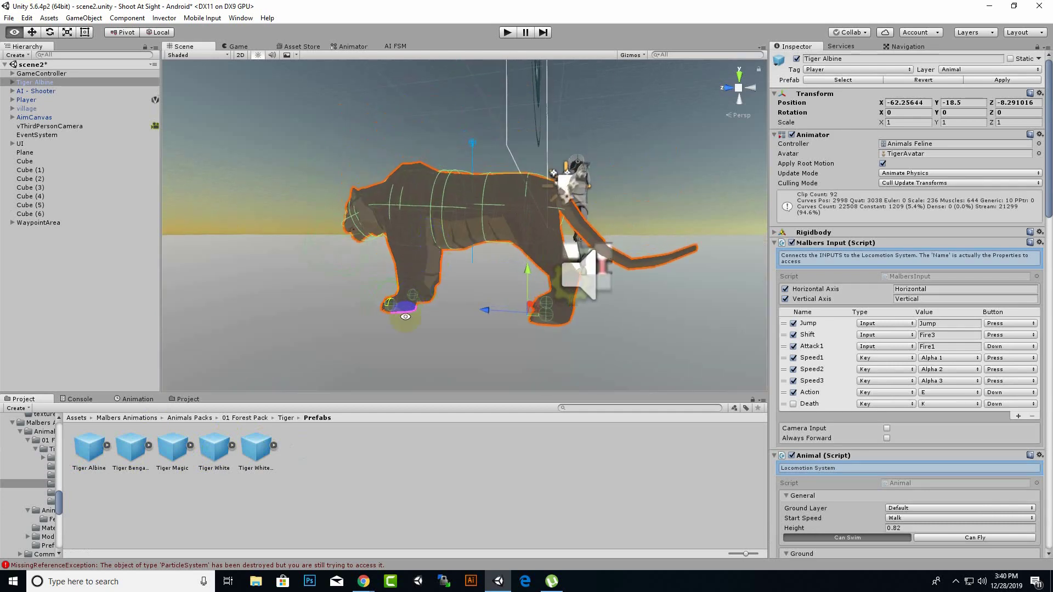
{"action": "left_click_drag", "start_coordinate": [431, 346], "coordinate": [482, 384], "text": "alt"}
Place the Tiger White, Tiger White AI, Tiger Magic and Tiger Bengala prefabs for comparison, and delete all five tigers from the scene
{"action": "left_click_drag", "start_coordinate": [214, 447], "coordinate": [460, 309]}
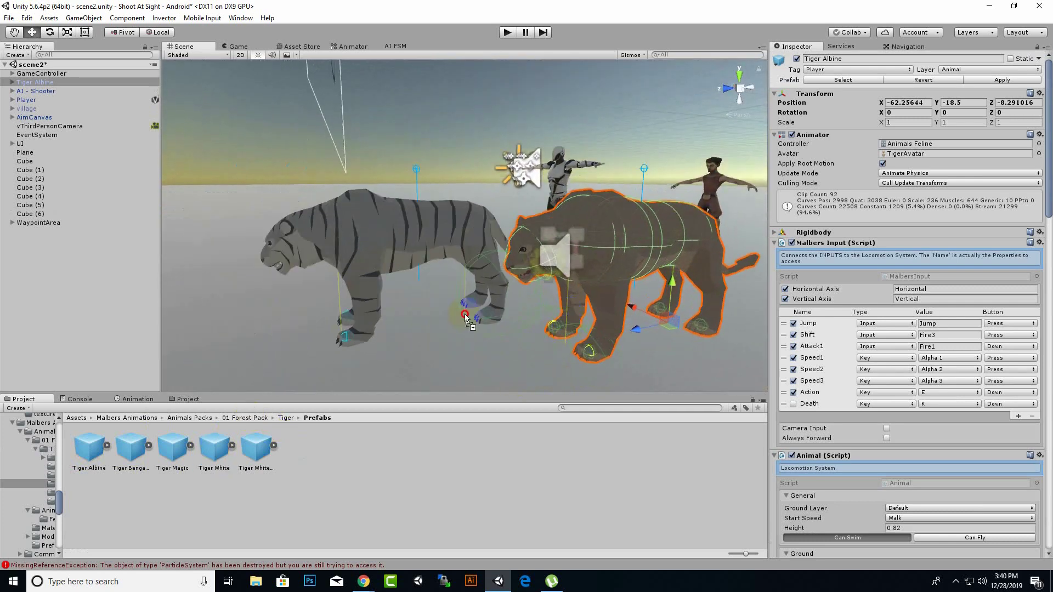
{"action": "left_click_drag", "start_coordinate": [266, 461], "coordinate": [417, 345]}
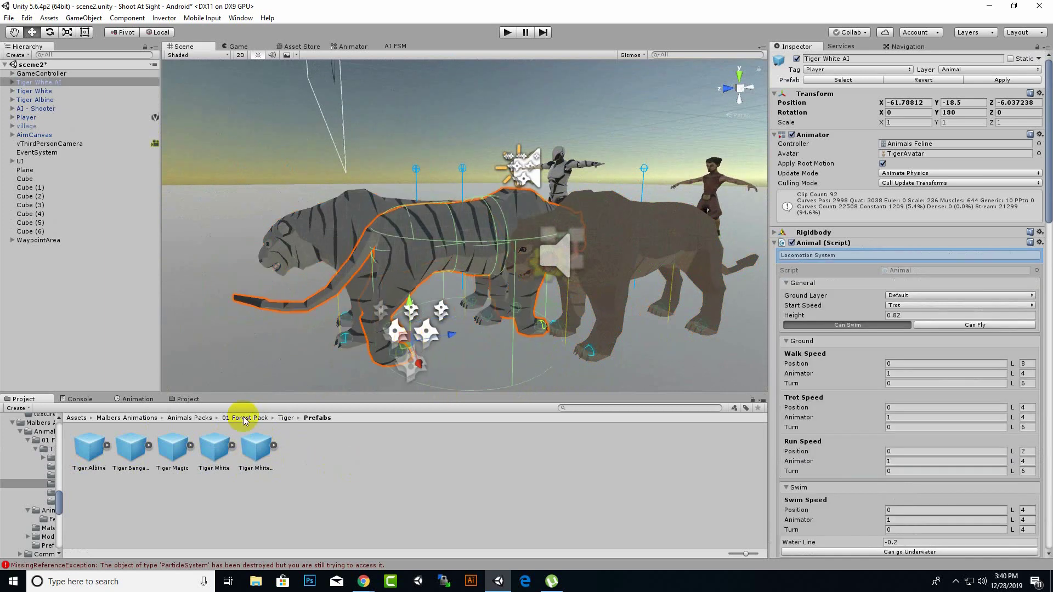
{"action": "left_click_drag", "start_coordinate": [162, 465], "coordinate": [427, 335]}
{"action": "scroll", "coordinate": [333, 338], "scroll_direction": "down", "scroll_amount": 2}
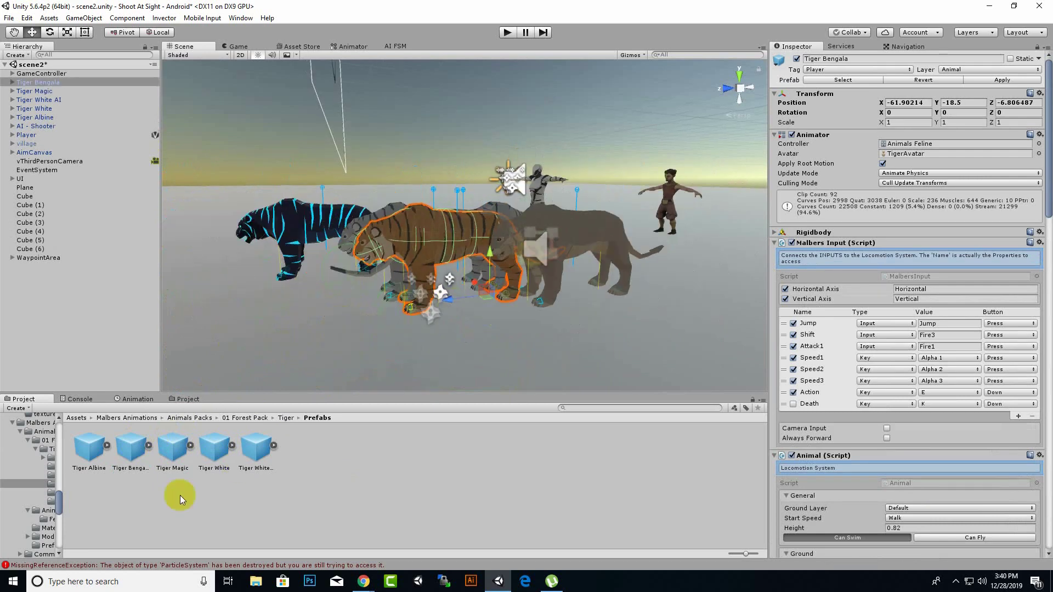
{"action": "left_click", "coordinate": [36, 118], "text": "shift"}
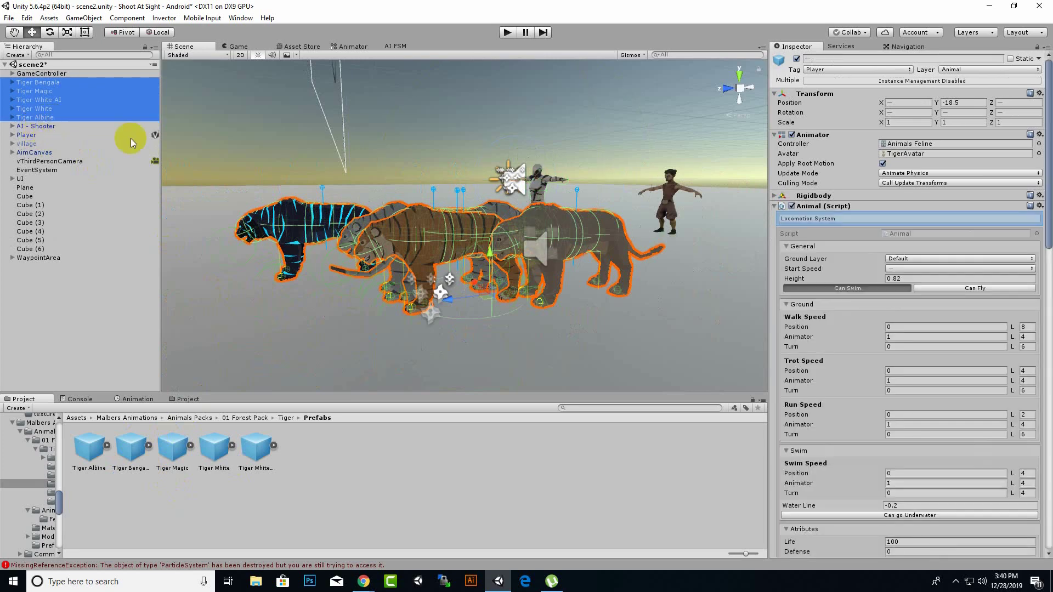
{"action": "key", "text": "Delete"}
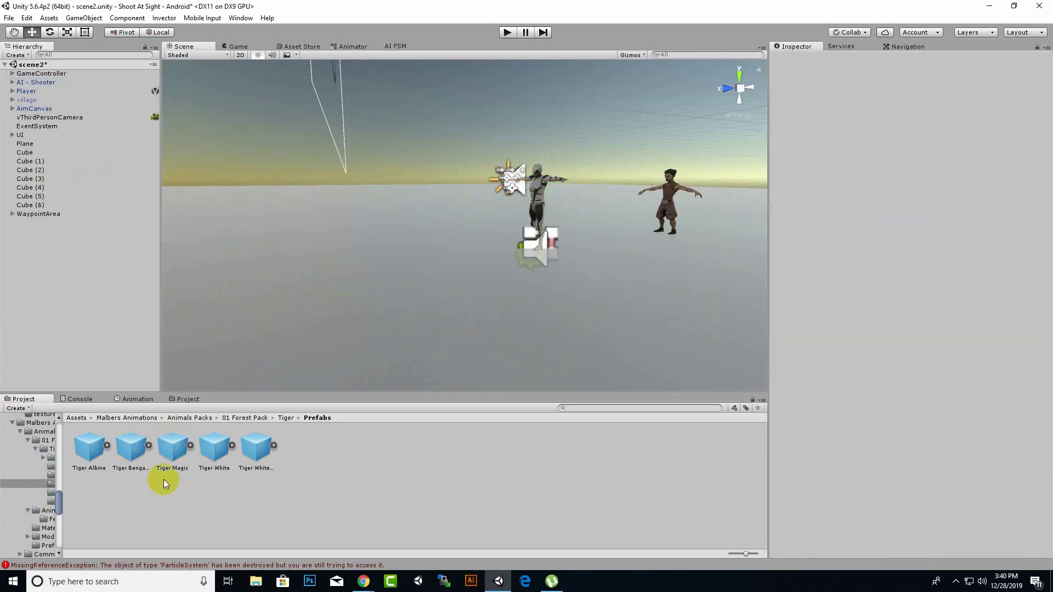
Place the Tiger Bengala prefab on the ground in front of the two characters
{"action": "left_click_drag", "start_coordinate": [131, 449], "coordinate": [489, 317]}
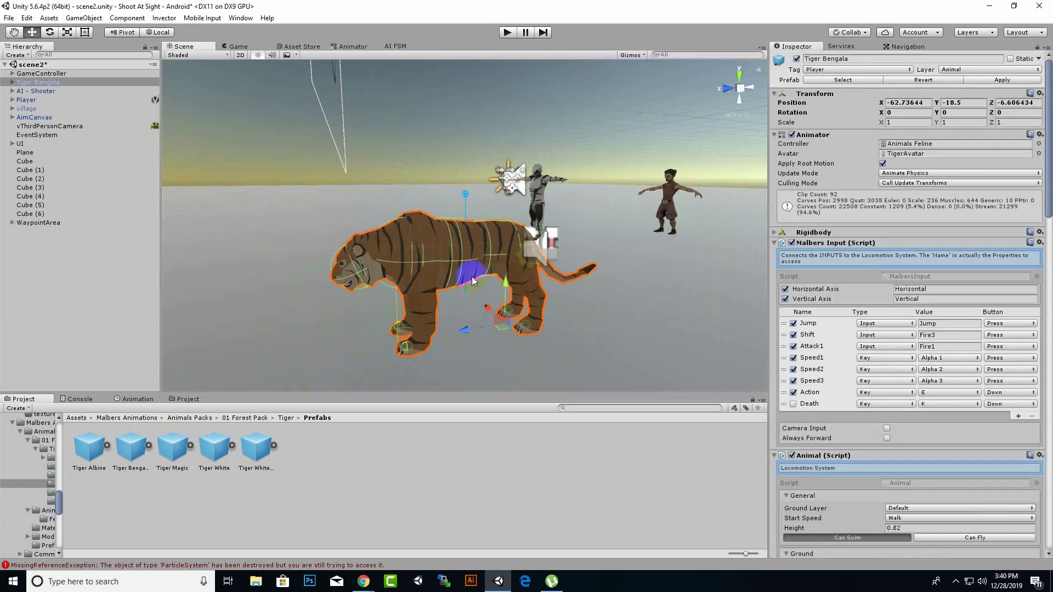
{"action": "scroll", "coordinate": [474, 278], "scroll_direction": "up", "scroll_amount": 4}
{"action": "middle_click_drag", "start_coordinate": [578, 329], "coordinate": [577, 301]}
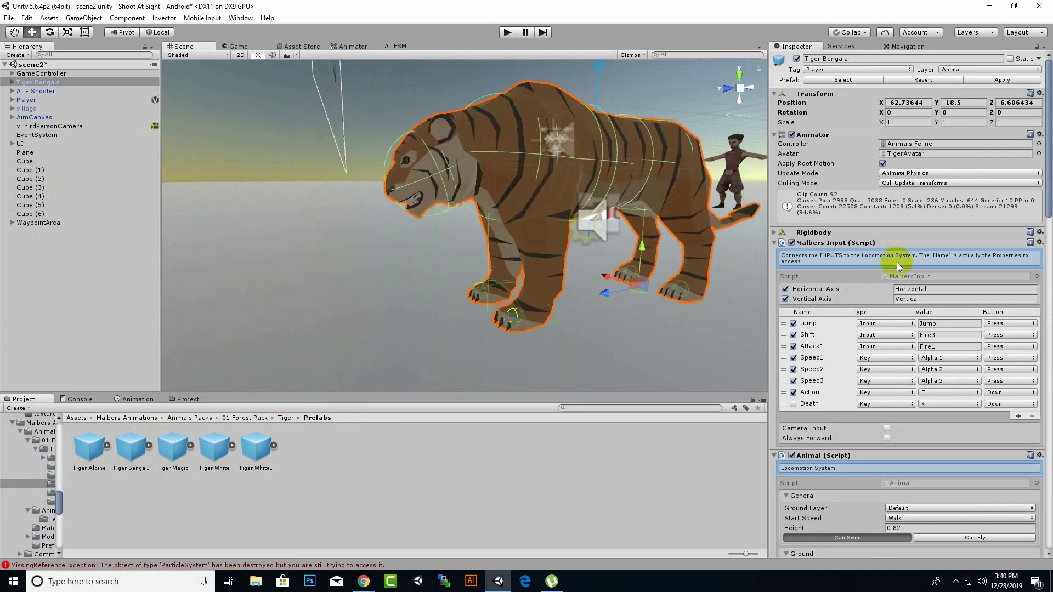
Remove the Rigidbody, Malbers Input and Animal script components from Tiger Bengala
{"action": "left_click", "coordinate": [1040, 232]}
{"action": "left_click", "coordinate": [998, 262]}
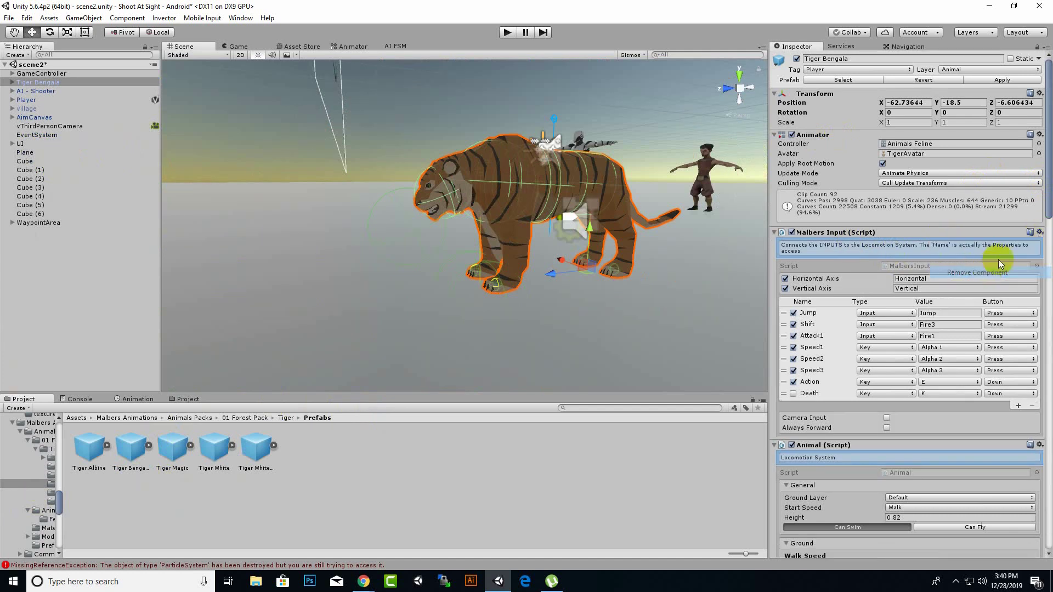
{"action": "left_click", "coordinate": [1039, 231]}
{"action": "left_click", "coordinate": [963, 270]}
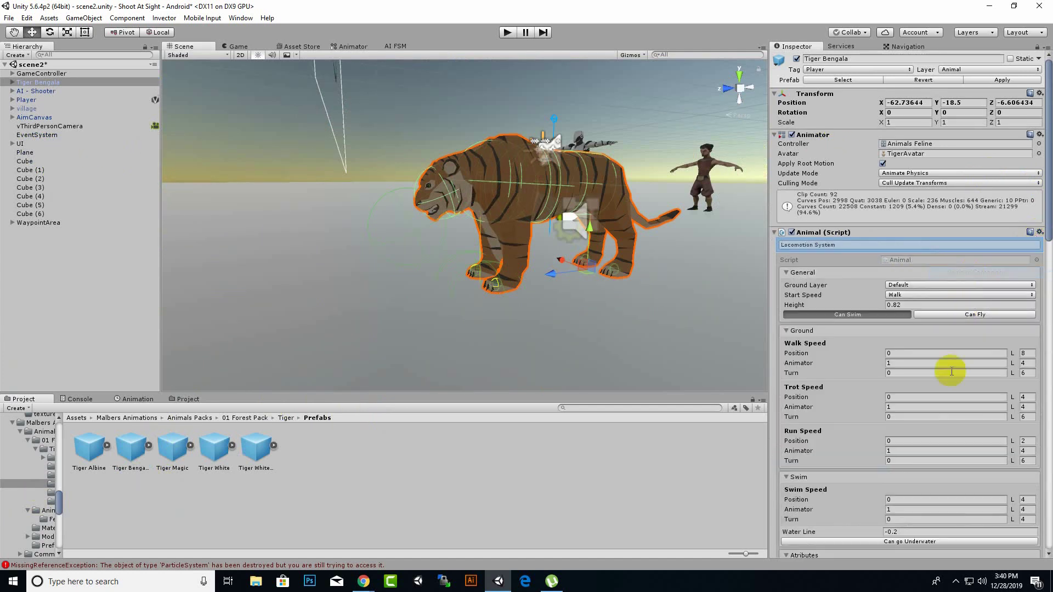
{"action": "left_click", "coordinate": [1039, 232]}
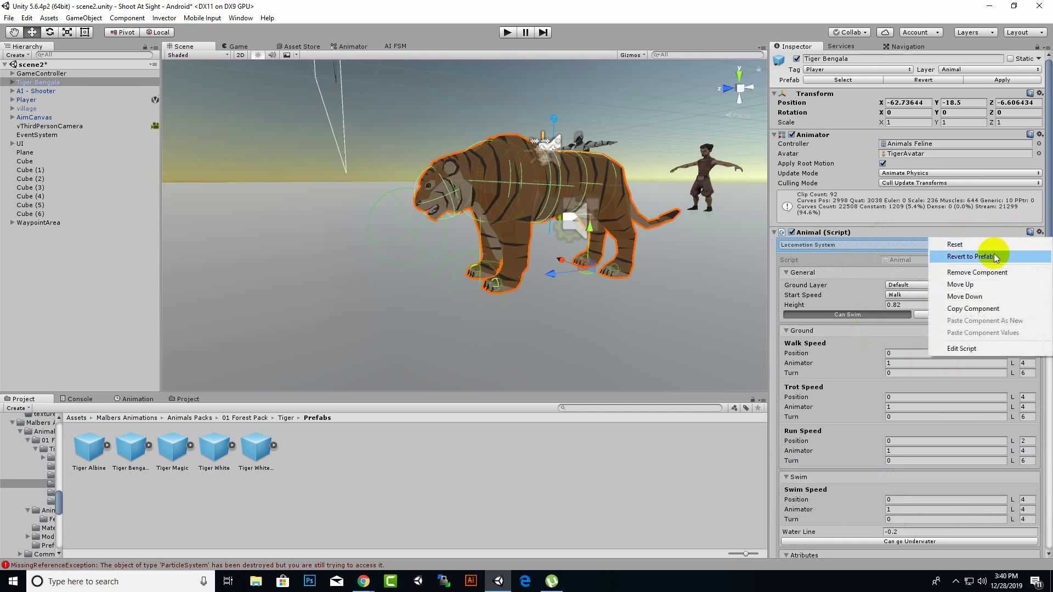
{"action": "left_click", "coordinate": [974, 272]}
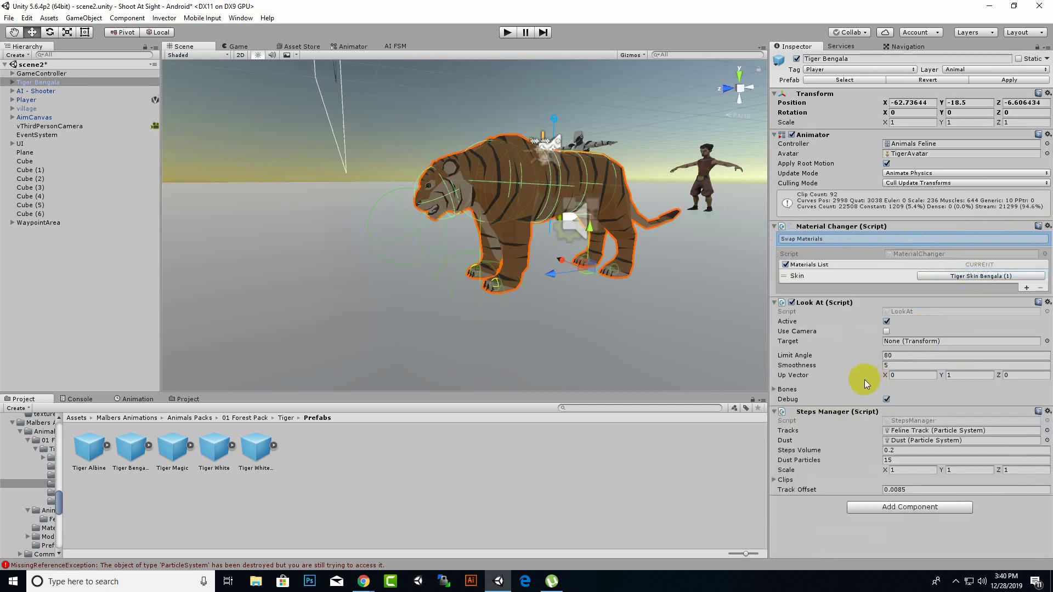
Remove the Material Changer, Look At and Steps Manager scripts from Tiger Bengala
{"action": "left_click", "coordinate": [1047, 226]}
{"action": "left_click", "coordinate": [983, 265]}
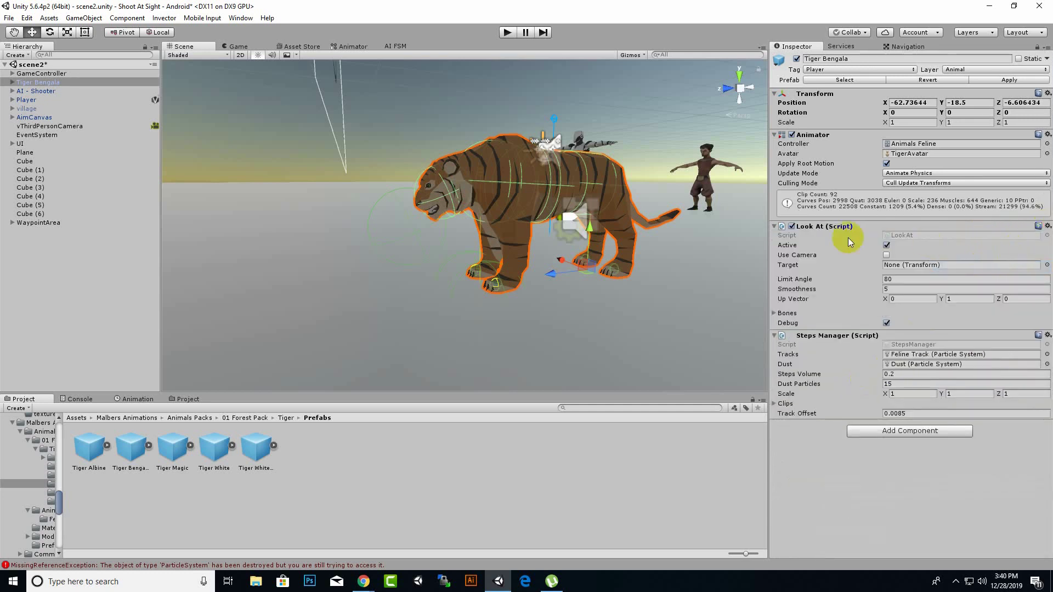
{"action": "left_click", "coordinate": [1048, 227]}
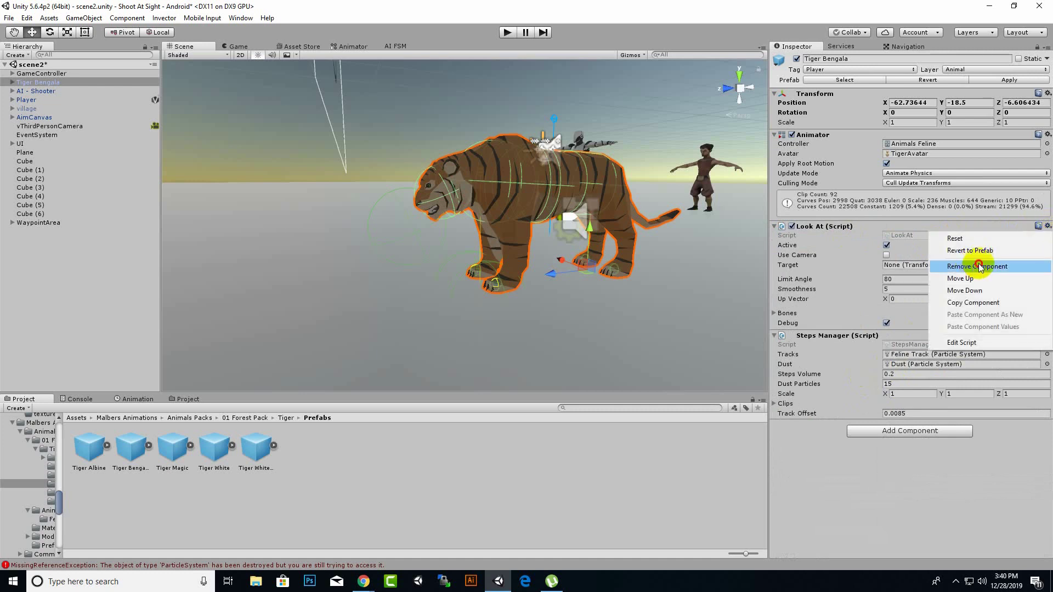
{"action": "left_click", "coordinate": [979, 266]}
{"action": "left_click", "coordinate": [1046, 226]}
{"action": "left_click", "coordinate": [981, 267]}
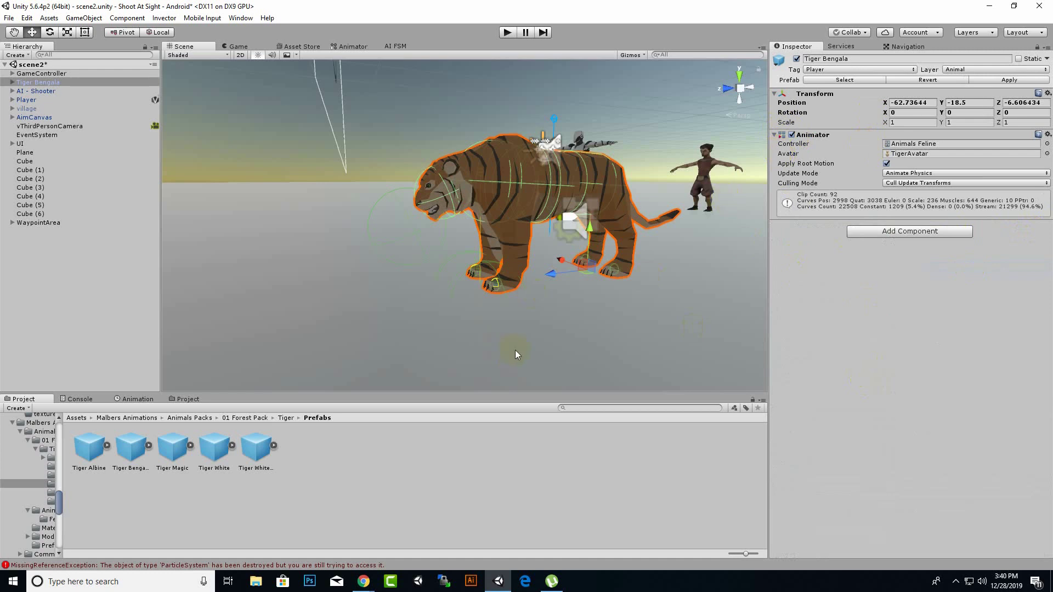
Set Tiger Bengala's tag to Enemy and its layer to Enemy for this object only, leaving out its children
{"action": "scroll", "coordinate": [498, 318], "scroll_direction": "down", "scroll_amount": 3}
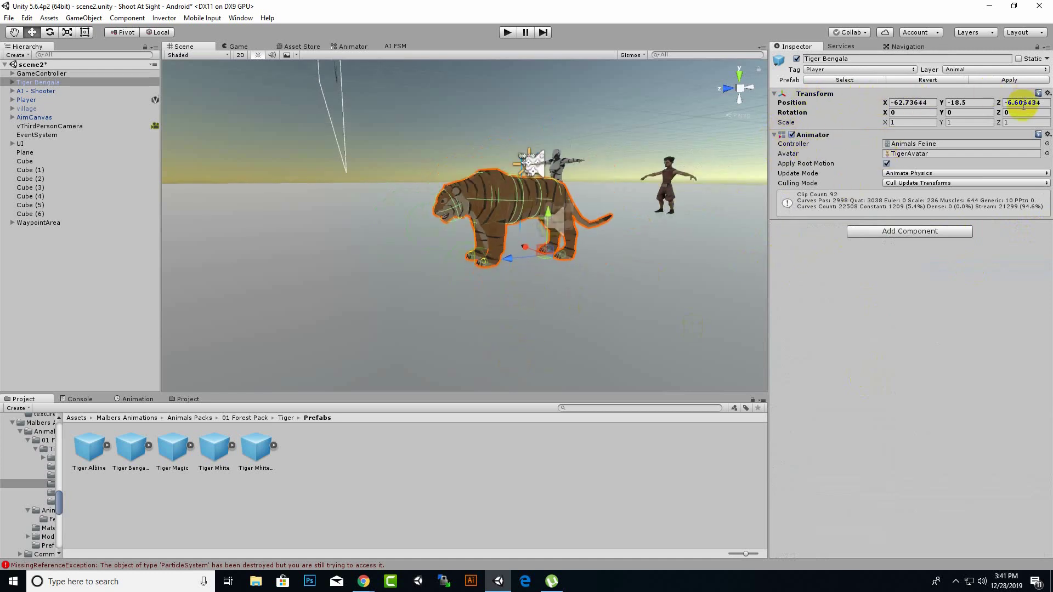
{"action": "left_click", "coordinate": [819, 70]}
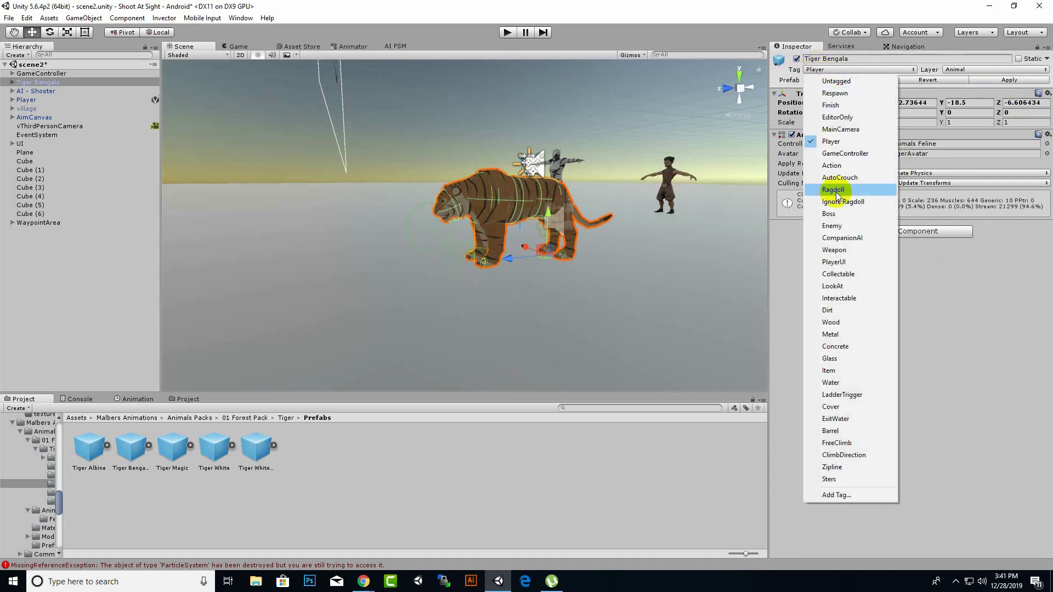
{"action": "left_click", "coordinate": [831, 226]}
{"action": "left_click", "coordinate": [987, 70]}
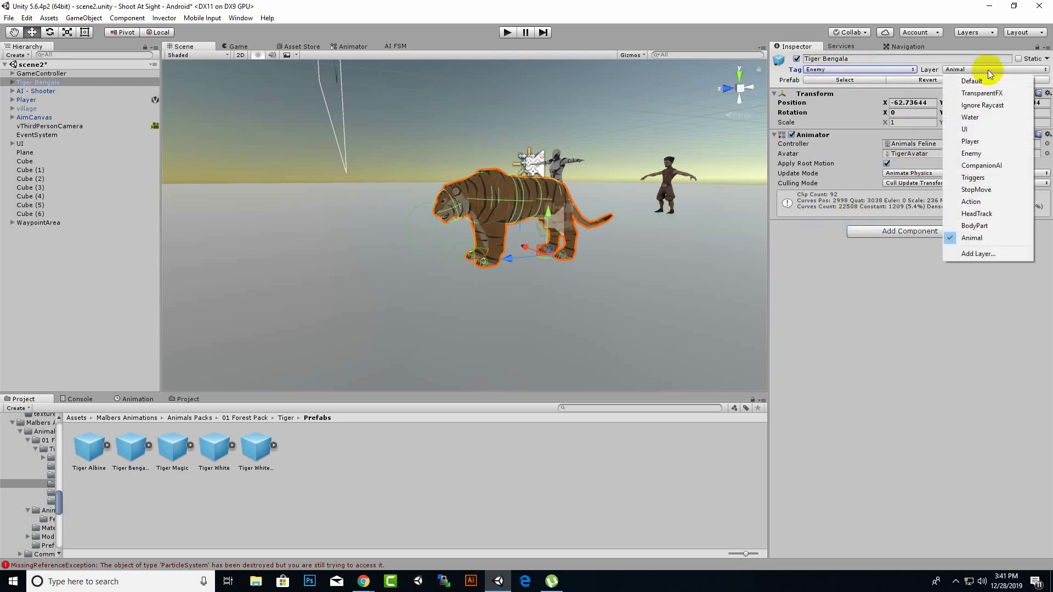
{"action": "left_click", "coordinate": [977, 155]}
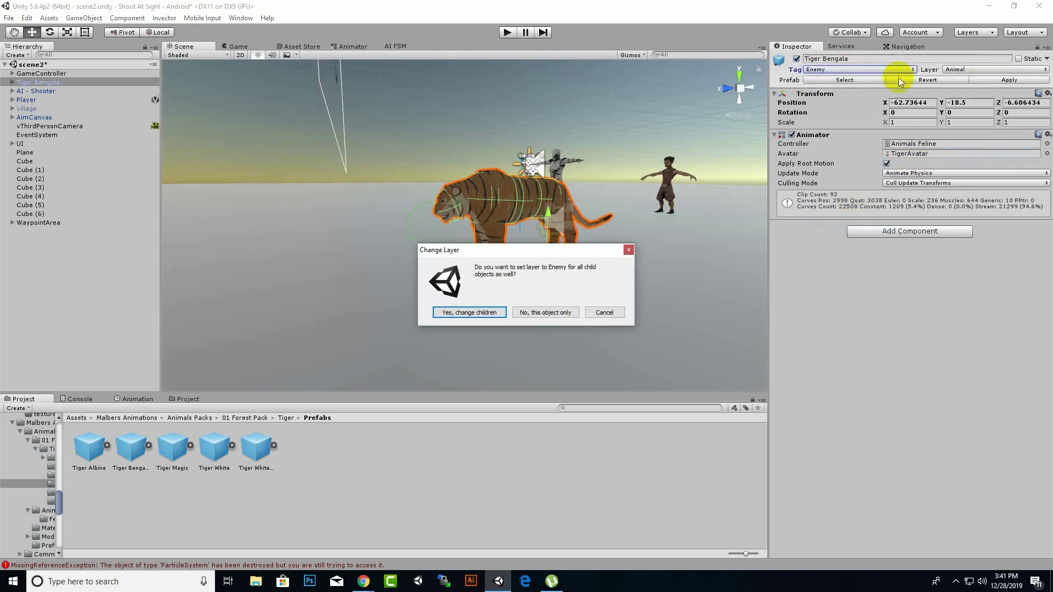
{"action": "left_click", "coordinate": [542, 312]}
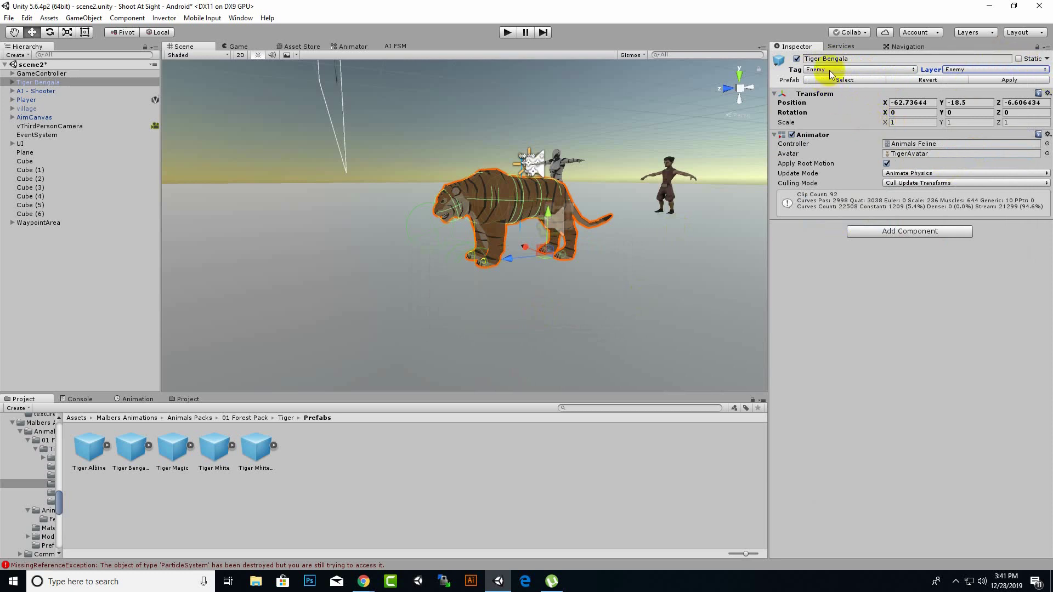
Rename the Tiger Bengala object to EnemyTiger and switch to the Rotate tool
{"action": "left_click", "coordinate": [860, 61]}
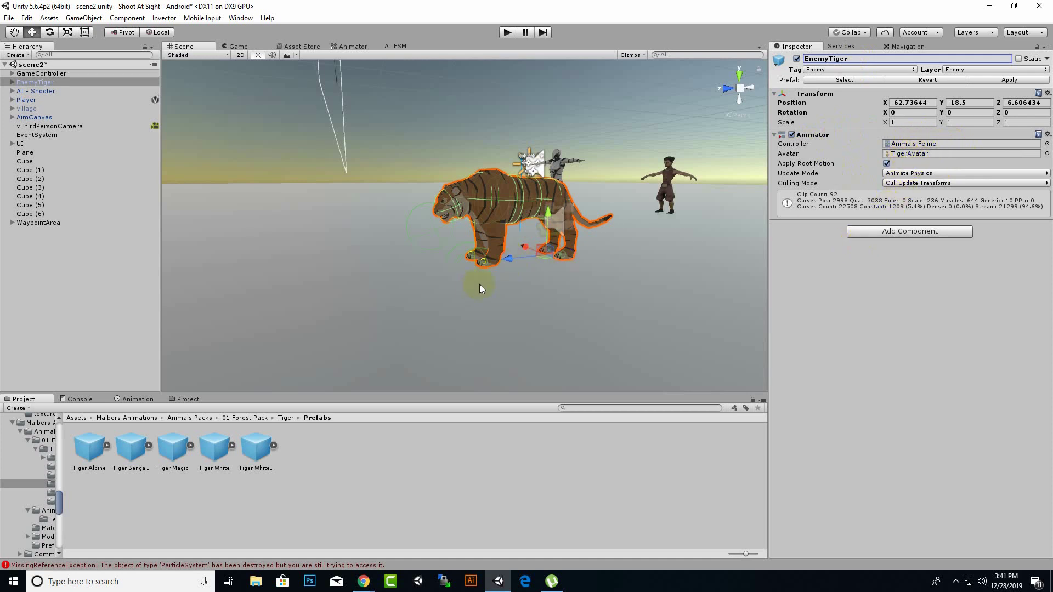
{"action": "scroll", "coordinate": [532, 213], "scroll_direction": "up", "scroll_amount": 2}
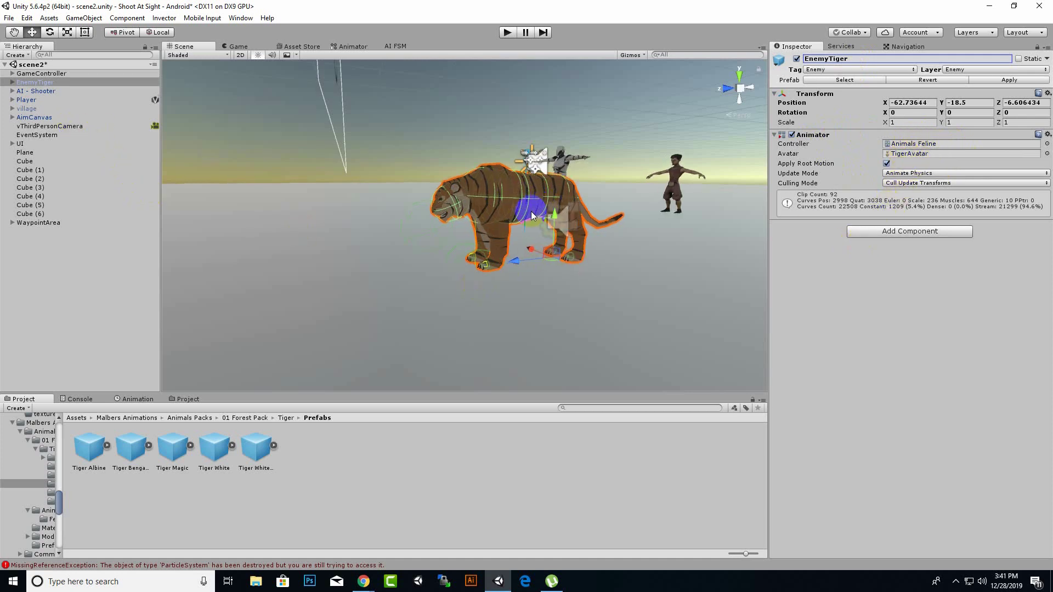
{"action": "scroll", "coordinate": [532, 215], "scroll_direction": "up", "scroll_amount": 3}
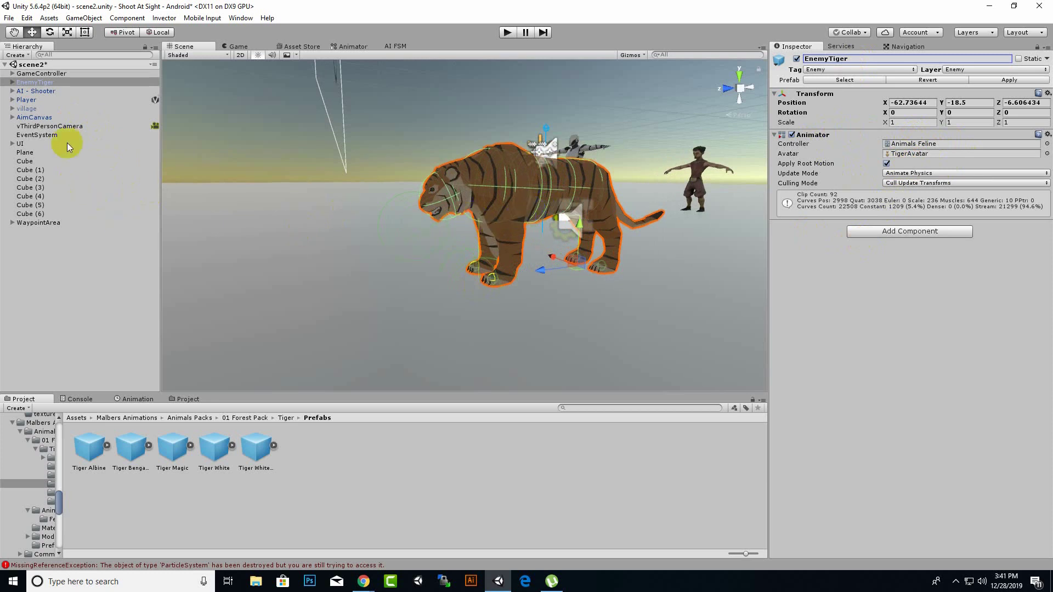
{"action": "left_click", "coordinate": [49, 32]}
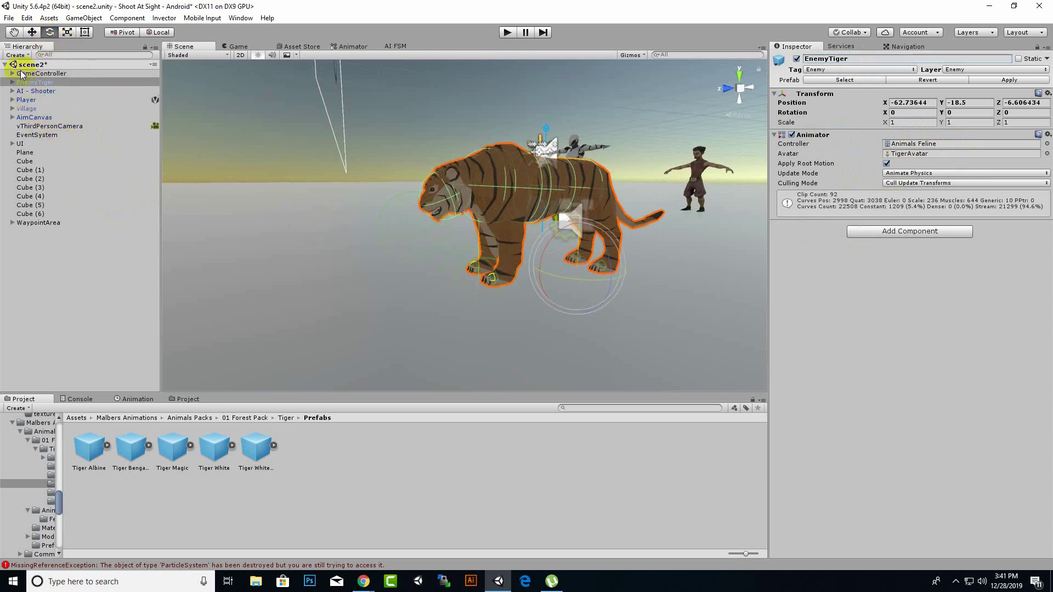
Check EnemyTiger's pivot and mesh children for leftover scripts, and remove the Pivots script from PivotHip
{"action": "left_click", "coordinate": [12, 82]}
{"action": "left_click", "coordinate": [37, 91]}
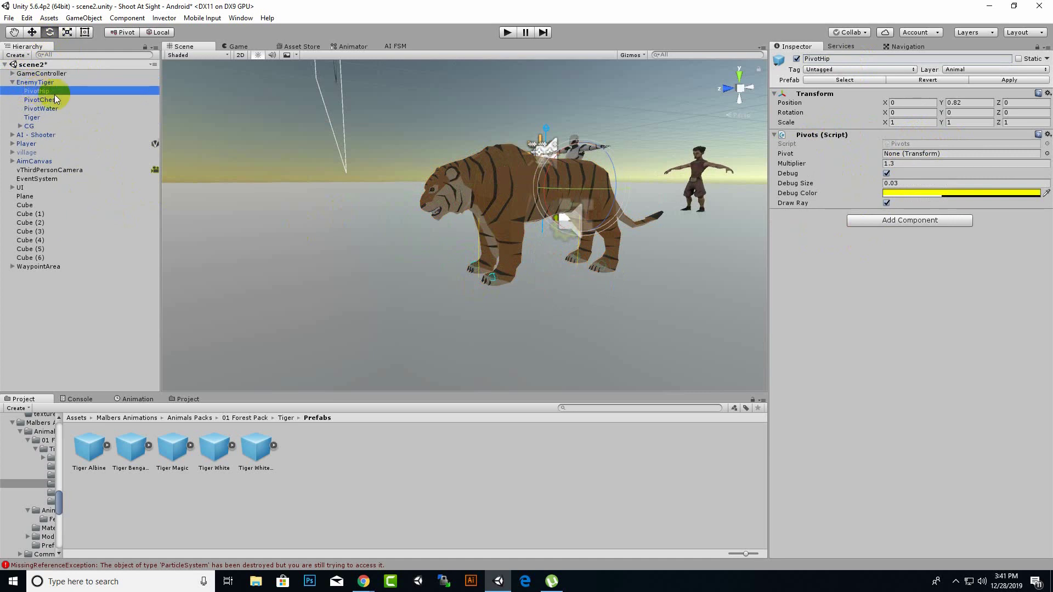
{"action": "left_click", "coordinate": [49, 100]}
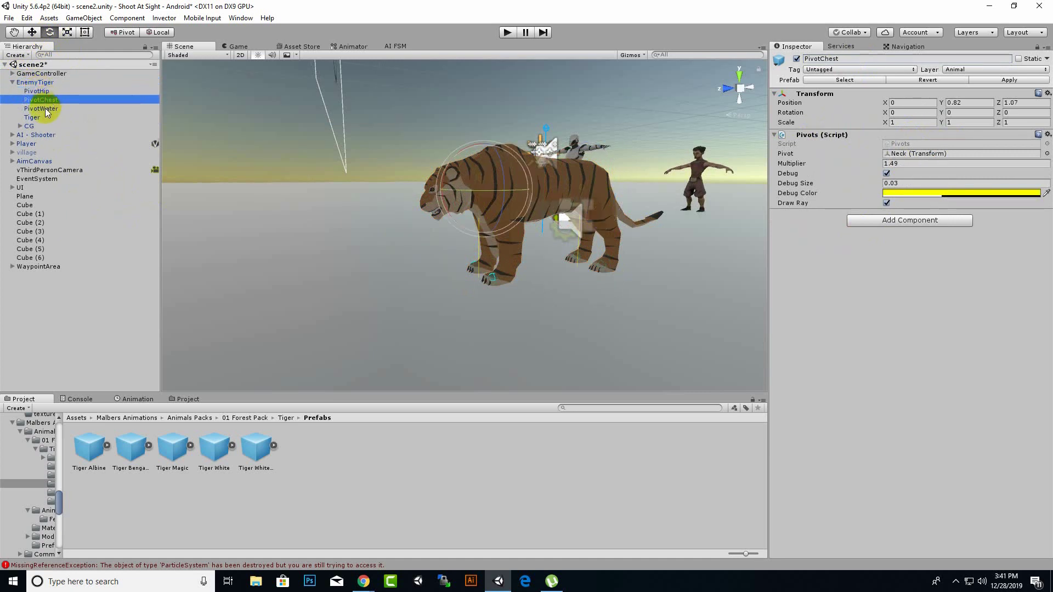
{"action": "left_click", "coordinate": [45, 108]}
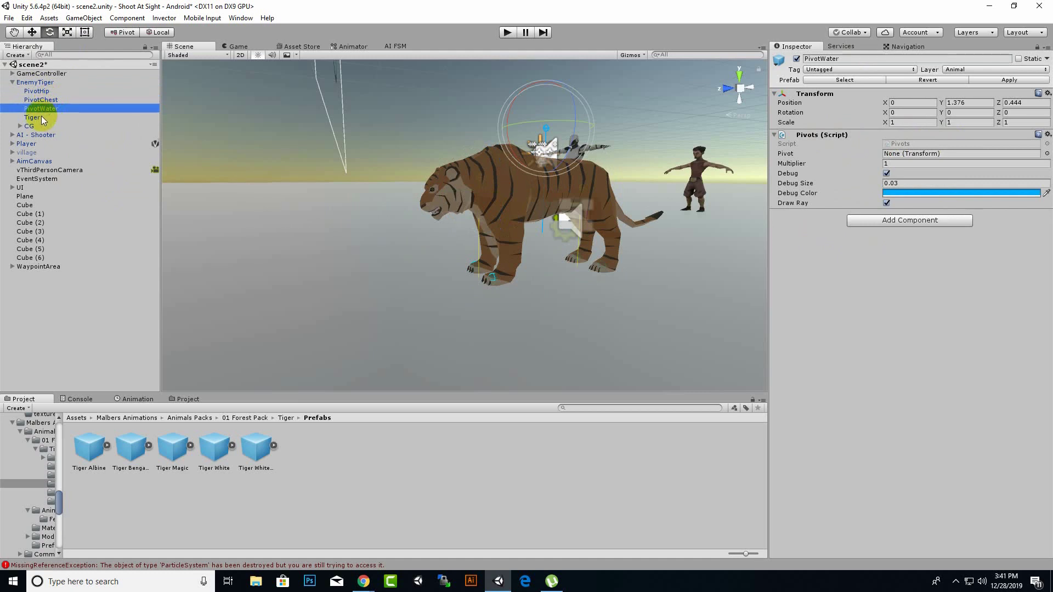
{"action": "left_click", "coordinate": [41, 116]}
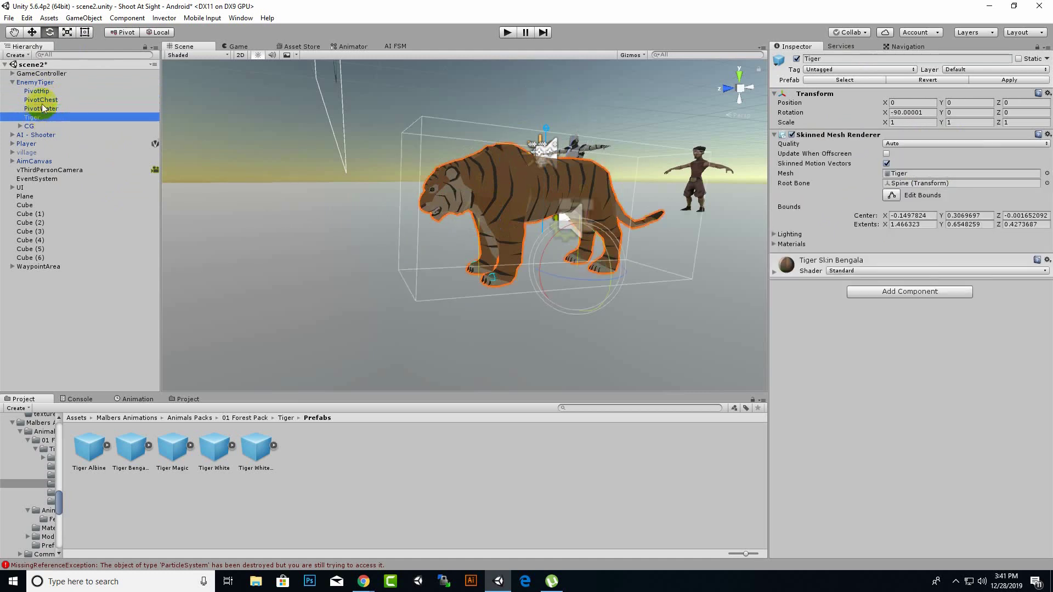
{"action": "left_click", "coordinate": [36, 91]}
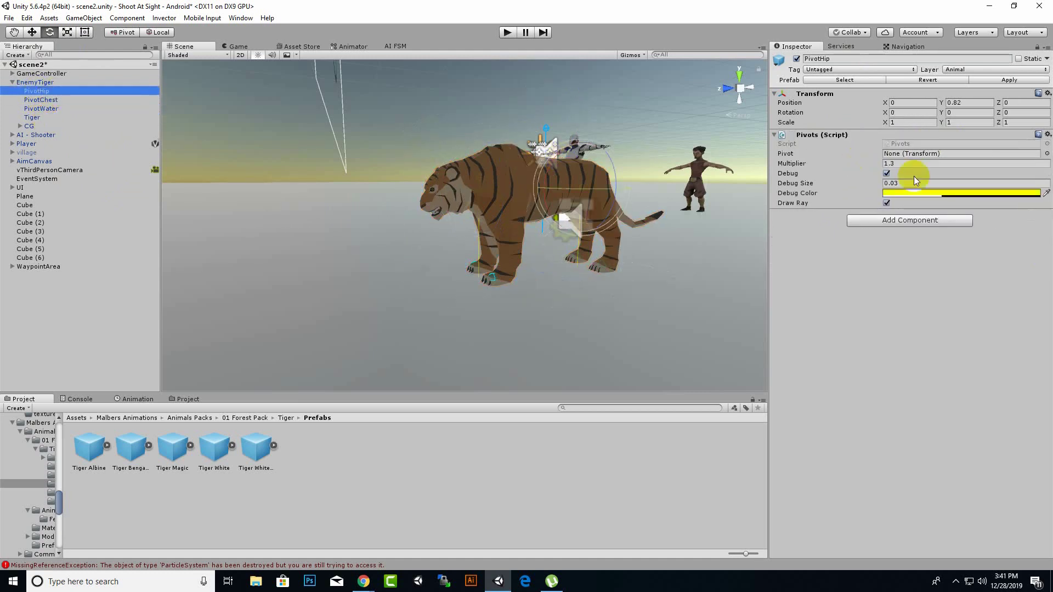
{"action": "left_click", "coordinate": [1048, 135]}
{"action": "left_click", "coordinate": [1020, 174]}
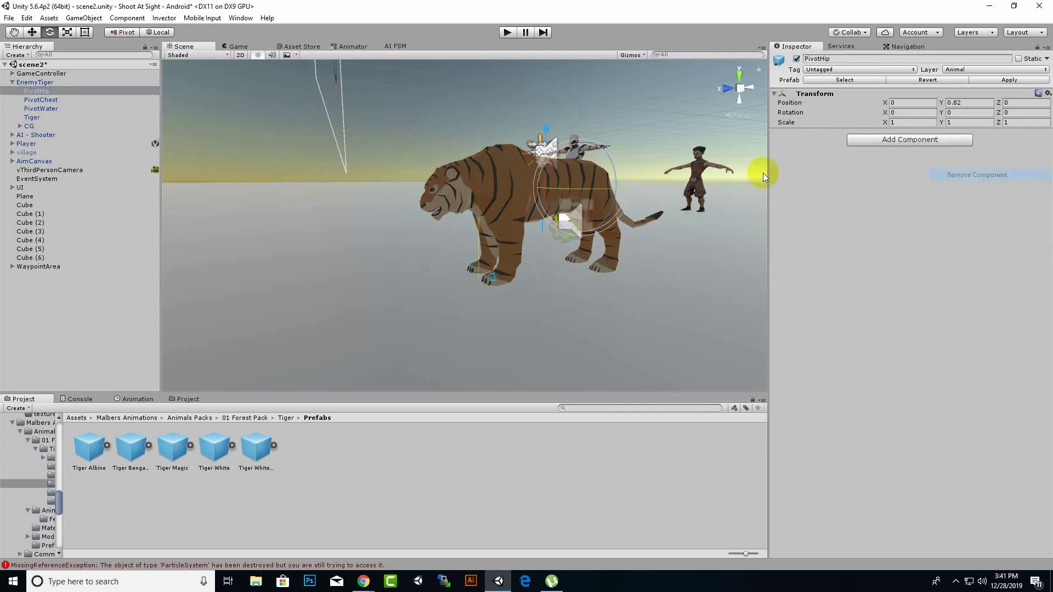
Remove the Pivots script from EnemyTiger's PivotChest and PivotWater children
{"action": "left_click", "coordinate": [58, 100]}
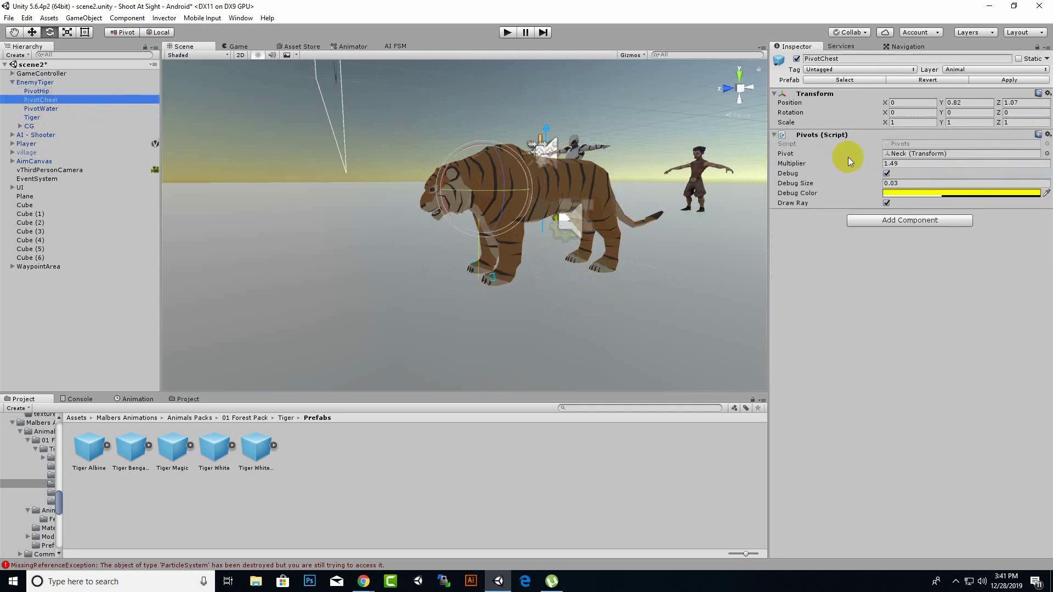
{"action": "left_click", "coordinate": [1047, 134]}
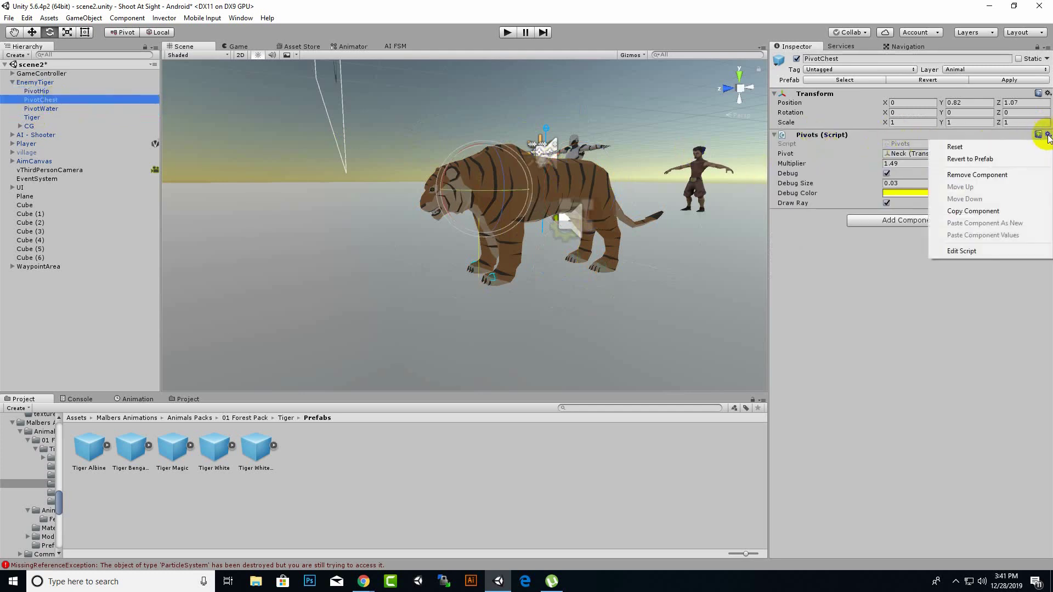
{"action": "left_click", "coordinate": [1003, 170]}
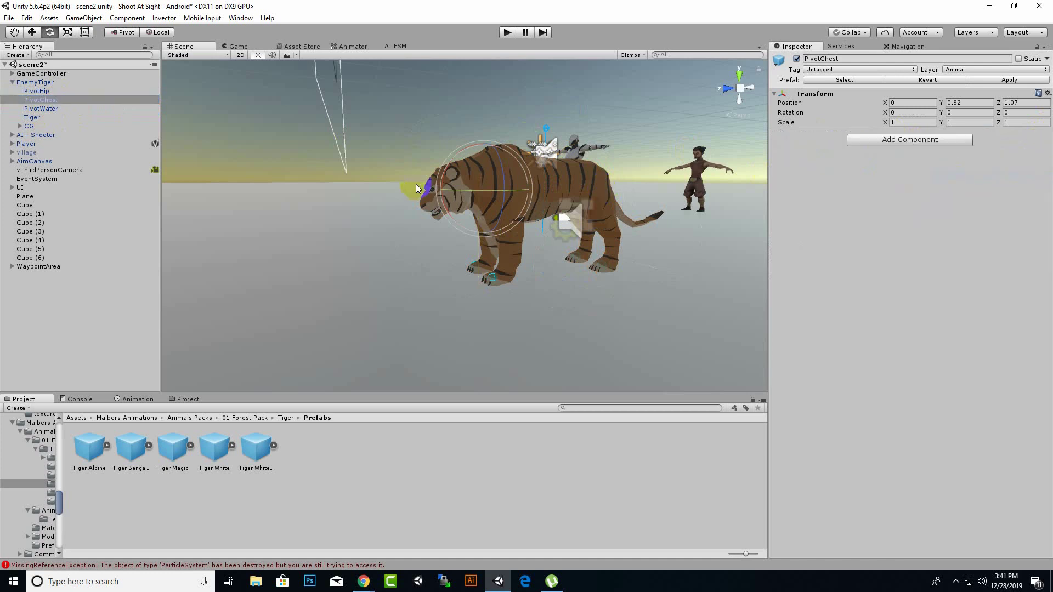
{"action": "left_click", "coordinate": [51, 109]}
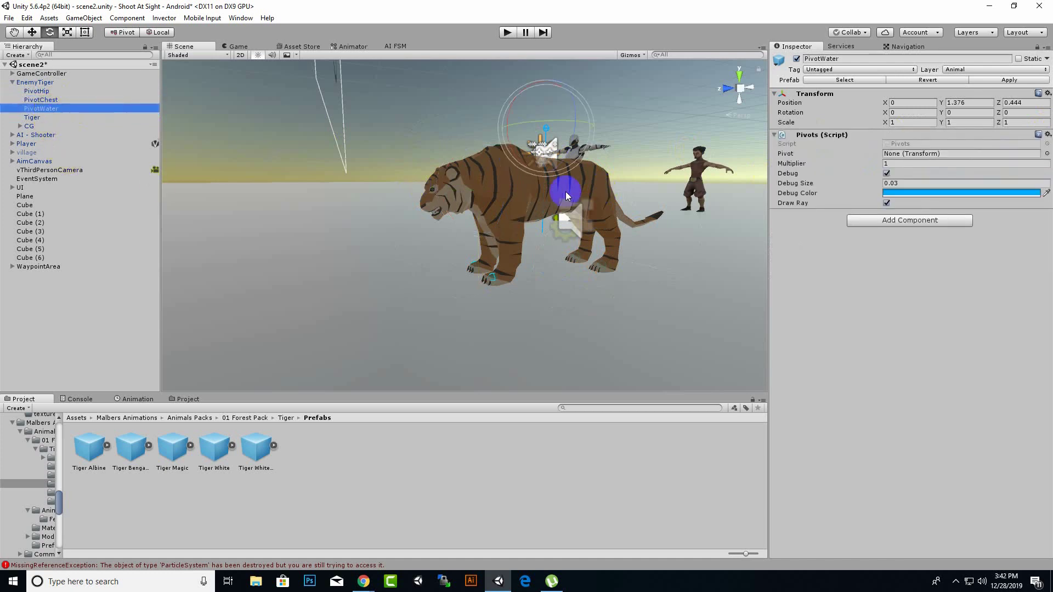
{"action": "left_click", "coordinate": [1047, 134]}
{"action": "left_click", "coordinate": [1004, 158]}
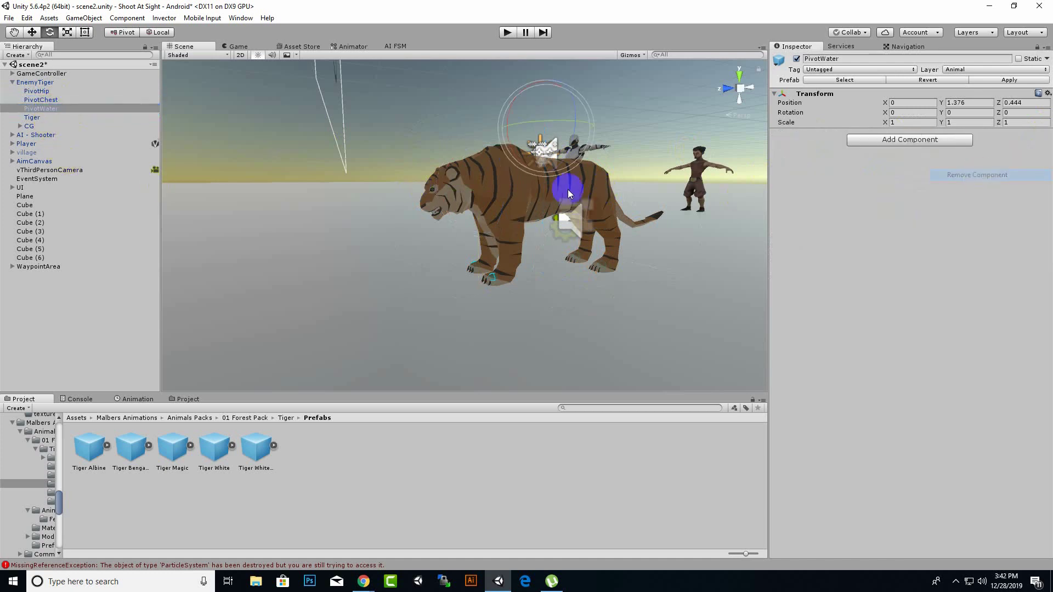
Examine the Tiger mesh and the CG bone hierarchy down to L HorseLink for leftover script components
{"action": "left_click", "coordinate": [58, 118]}
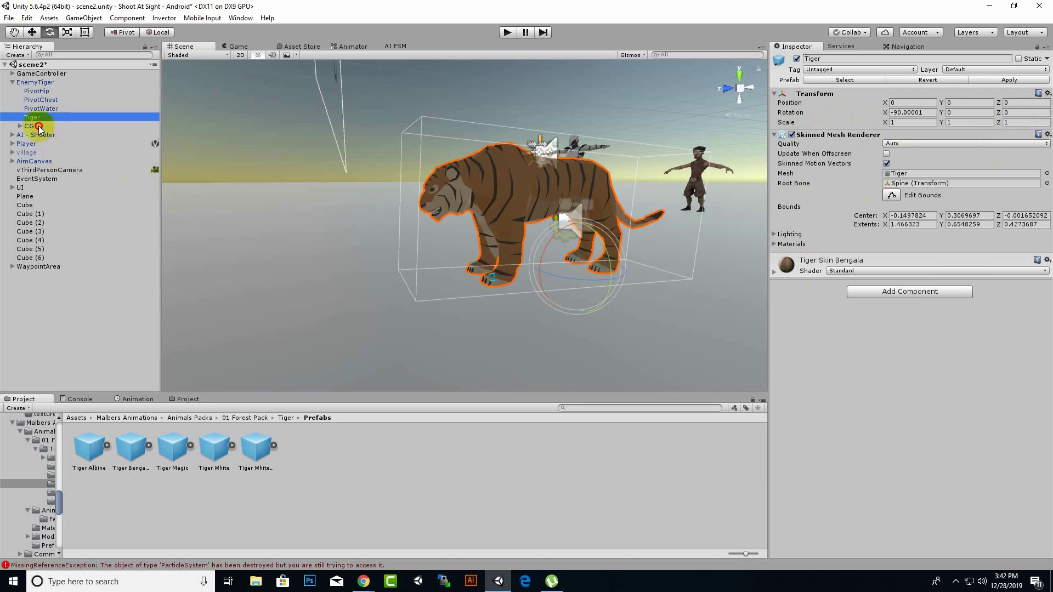
{"action": "left_click", "coordinate": [38, 128]}
{"action": "left_click", "coordinate": [20, 127]}
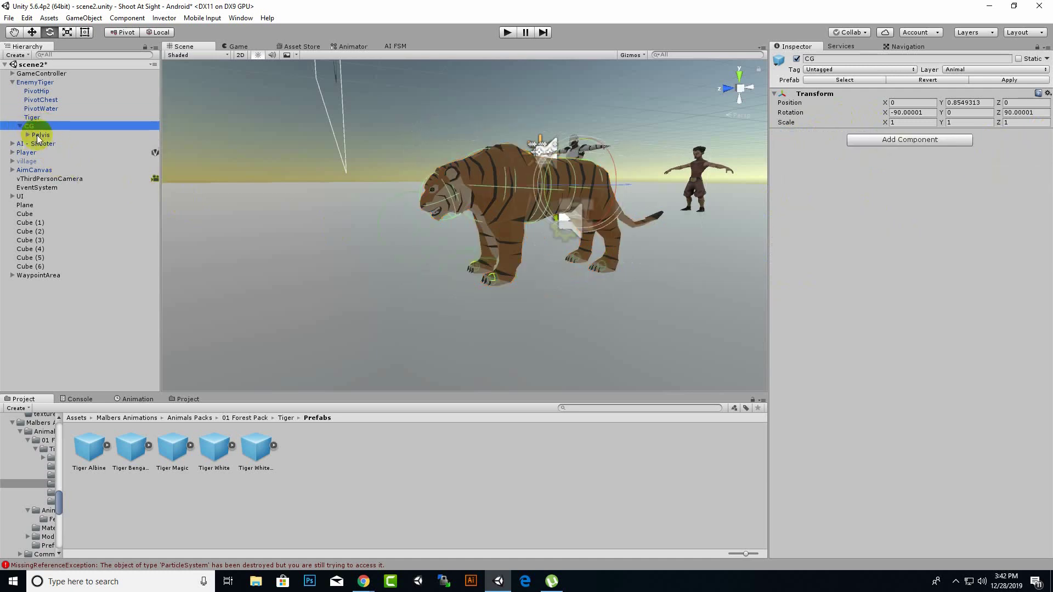
{"action": "left_click", "coordinate": [31, 135]}
{"action": "left_click", "coordinate": [28, 135]}
{"action": "left_click", "coordinate": [44, 144]}
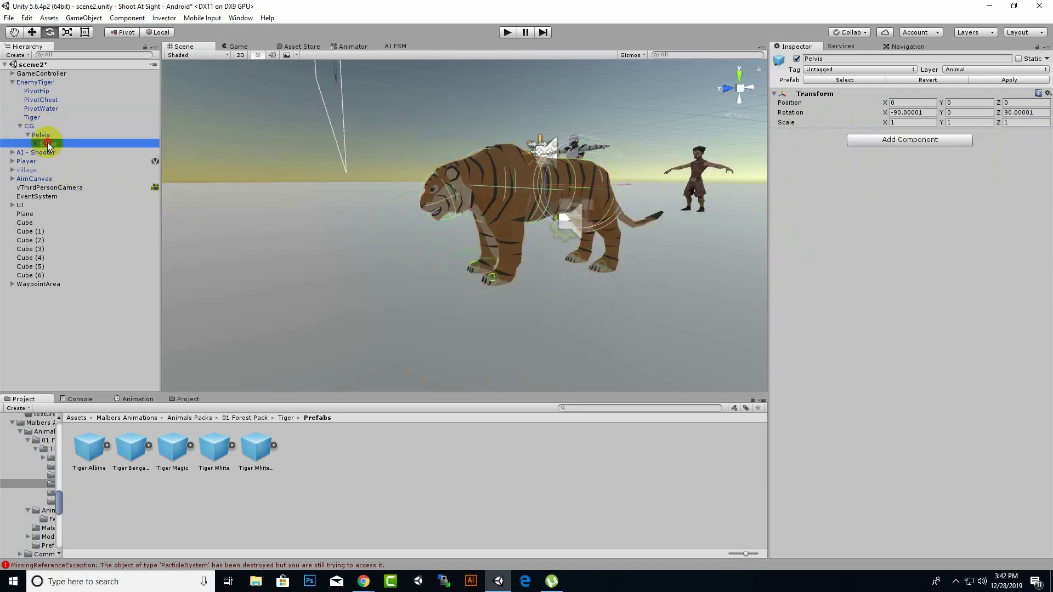
{"action": "left_click", "coordinate": [35, 144]}
{"action": "left_click", "coordinate": [55, 153]}
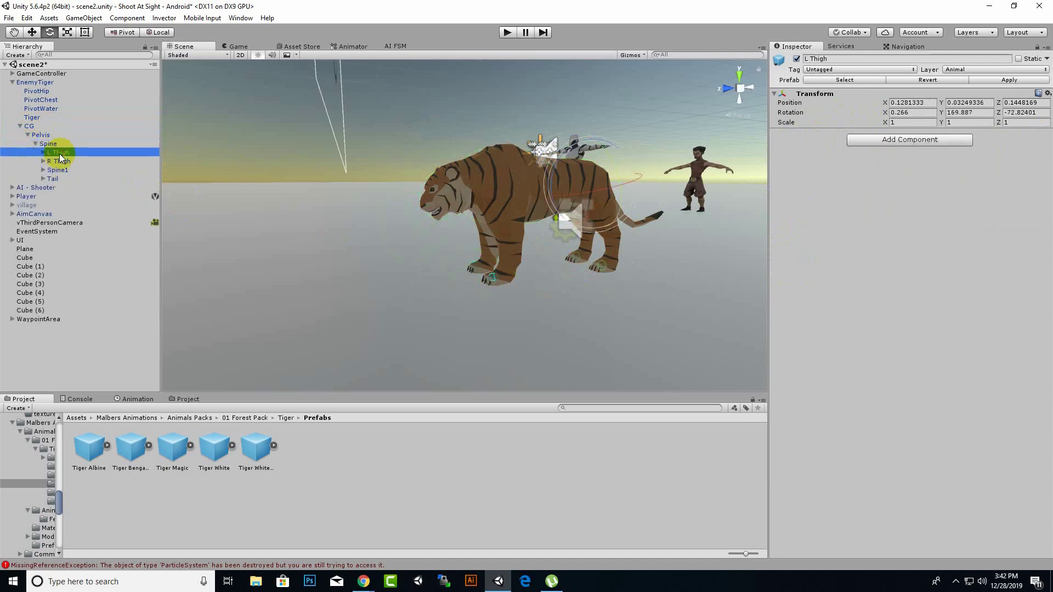
{"action": "left_click", "coordinate": [43, 152]}
{"action": "left_click", "coordinate": [60, 161]}
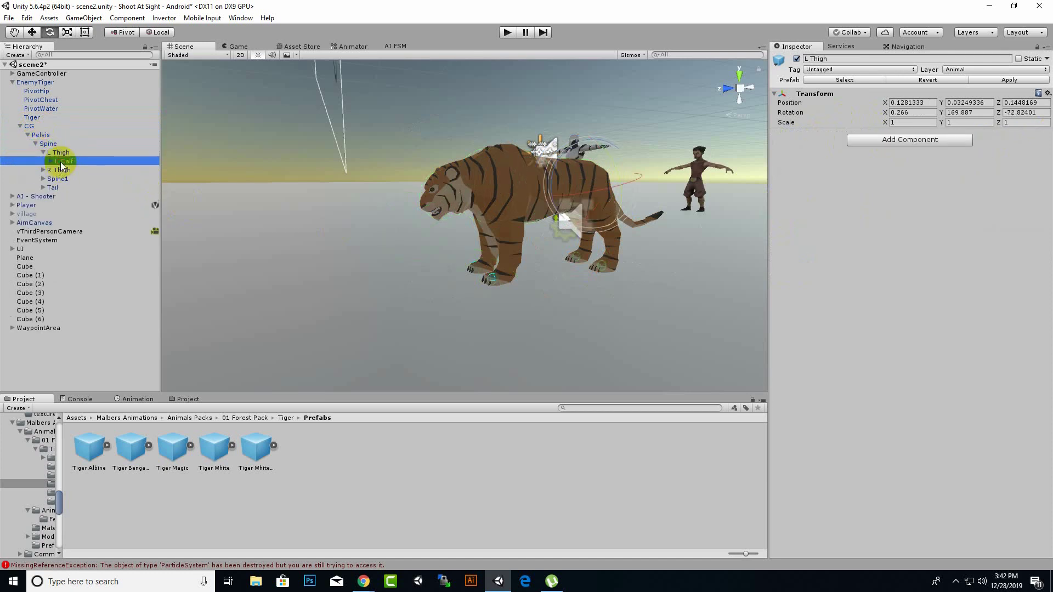
{"action": "left_click", "coordinate": [51, 161]}
{"action": "left_click", "coordinate": [69, 170]}
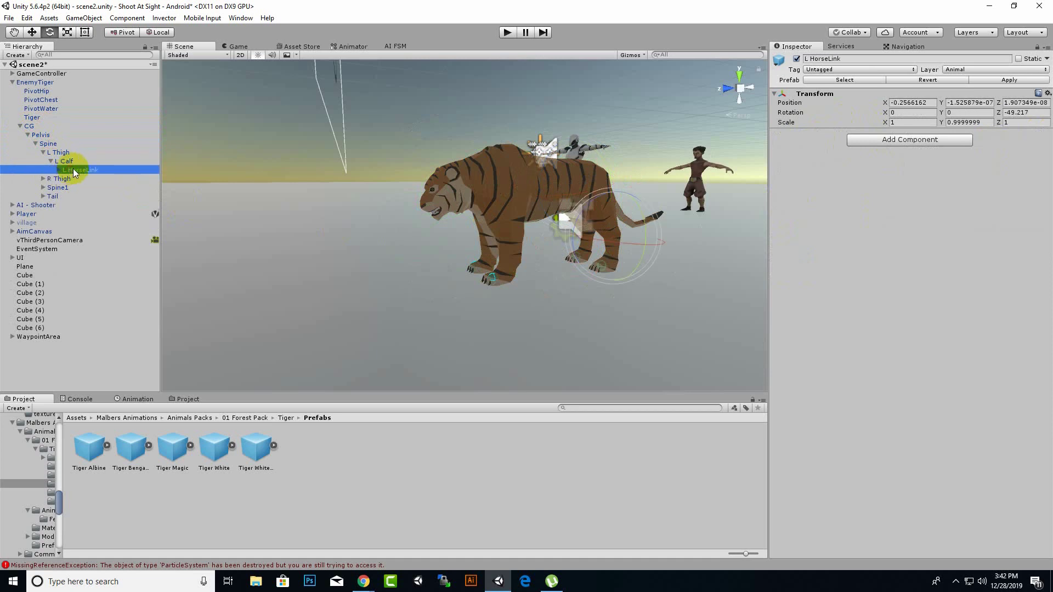
{"action": "left_click", "coordinate": [12, 83]}
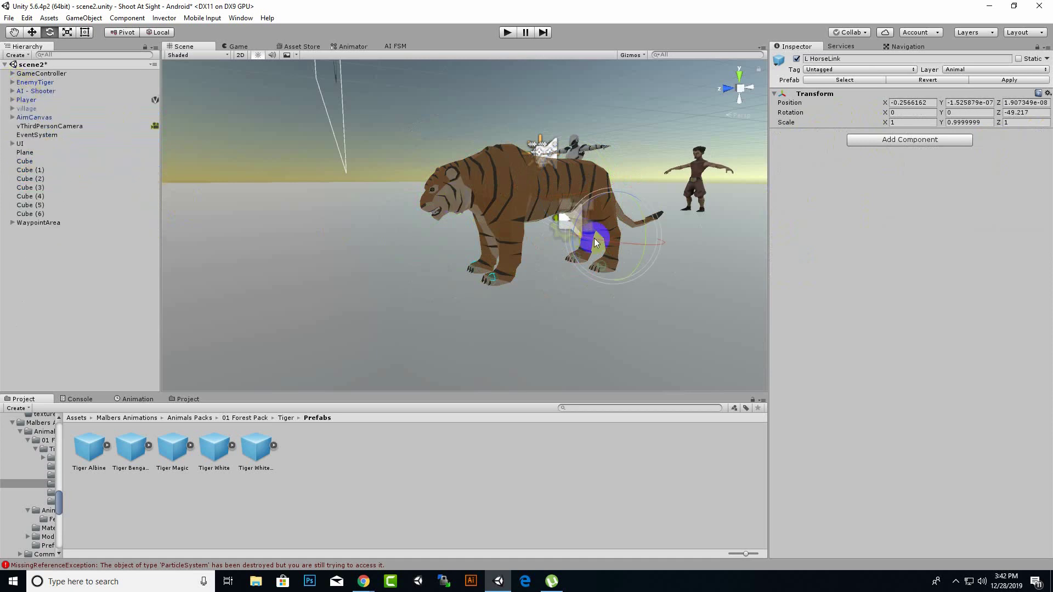
Play-test the scene by moving the player character forward, and stop the game
{"action": "left_click", "coordinate": [508, 33]}
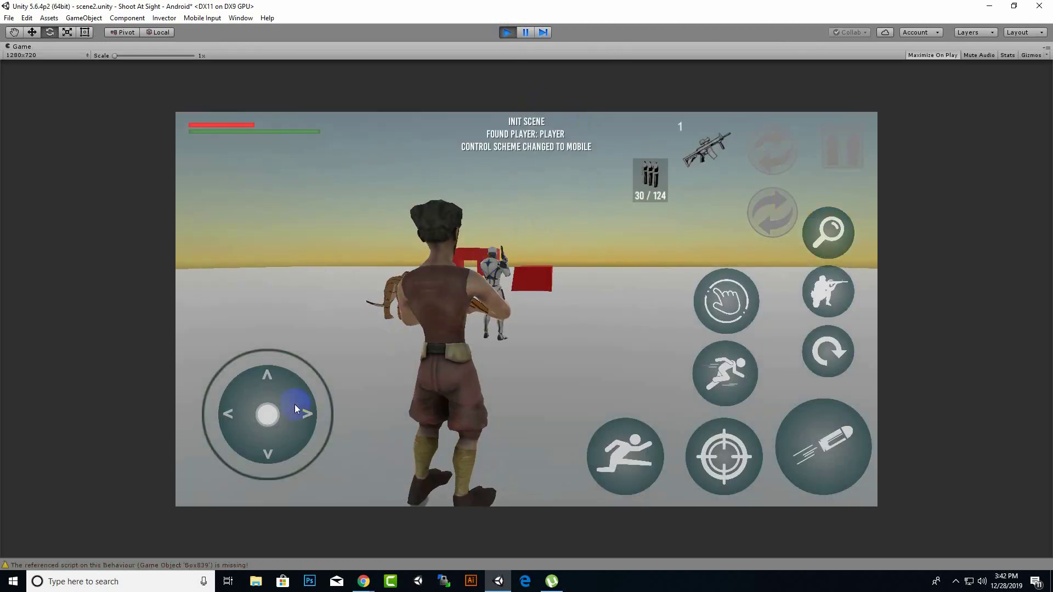
{"action": "mouse_move", "coordinate": [267, 415]}
{"action": "left_mouse_down"}
{"action": "mouse_move", "coordinate": [339, 369]}
{"action": "mouse_move", "coordinate": [261, 389]}
{"action": "mouse_move", "coordinate": [265, 416]}
{"action": "mouse_move", "coordinate": [218, 395]}
{"action": "mouse_move", "coordinate": [212, 403]}
{"action": "mouse_move", "coordinate": [296, 387]}
{"action": "mouse_move", "coordinate": [235, 395]}
{"action": "mouse_move", "coordinate": [278, 377]}
{"action": "left_mouse_up"}
{"action": "left_click", "coordinate": [508, 33]}
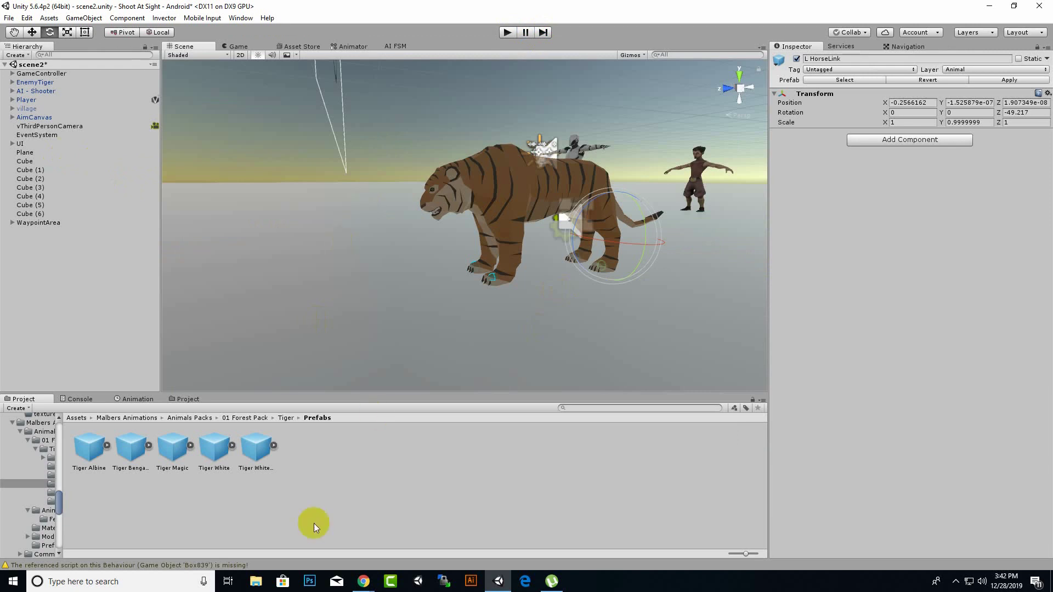
Return the project browser to the Assets root and examine AI - Shooter's components in comparison with EnemyTiger's
{"action": "left_click", "coordinate": [76, 418]}
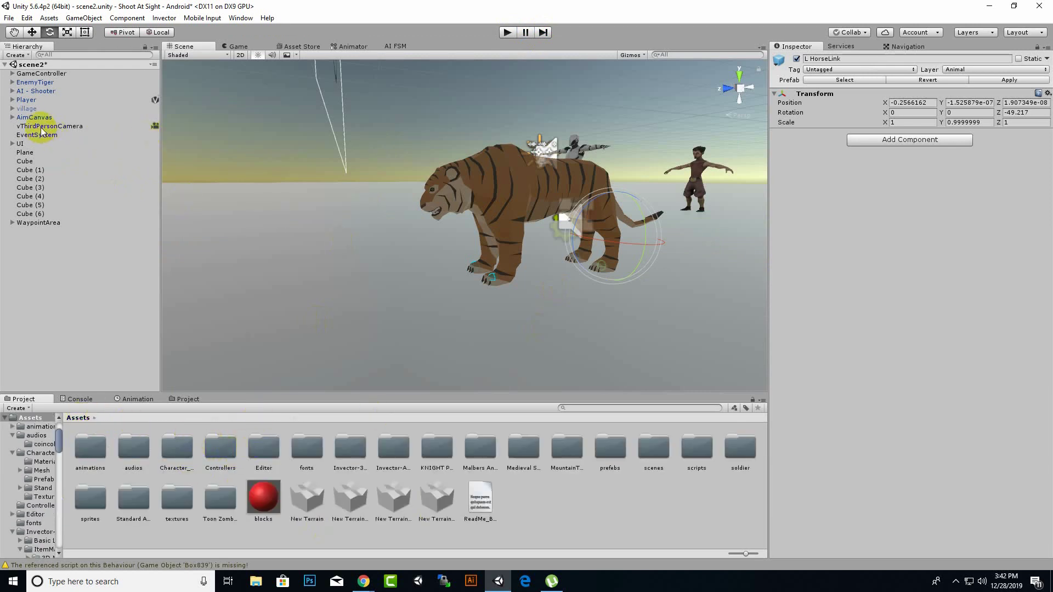
{"action": "left_click", "coordinate": [41, 90]}
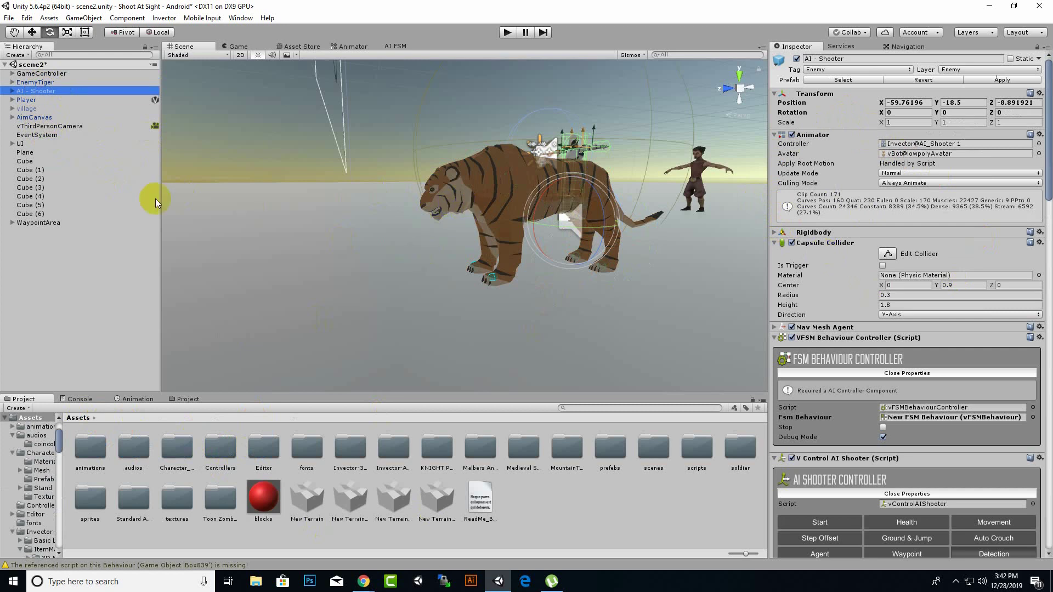
{"action": "left_click", "coordinate": [50, 83]}
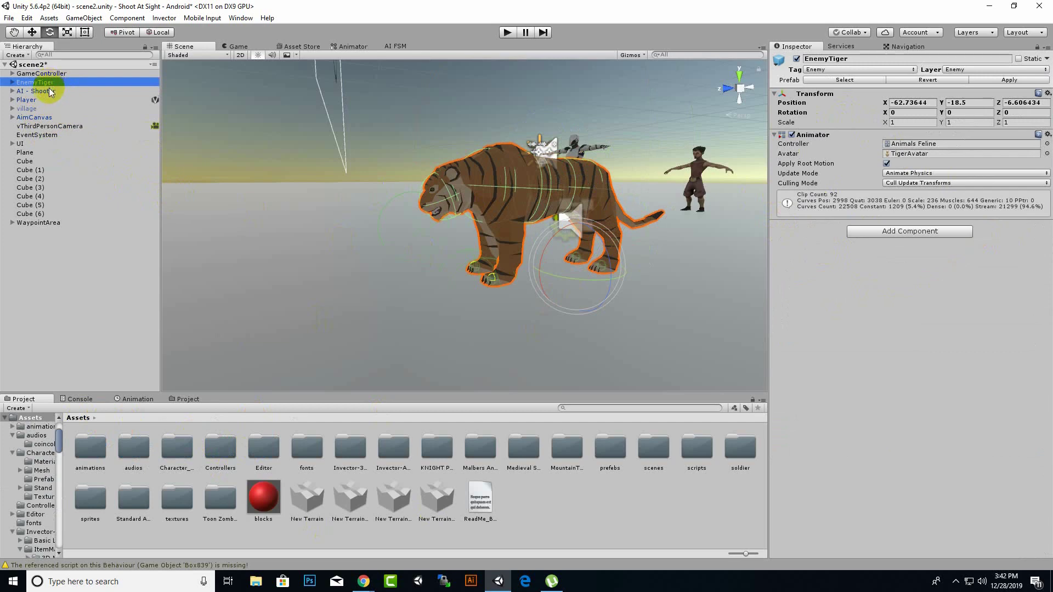
{"action": "left_click", "coordinate": [50, 91]}
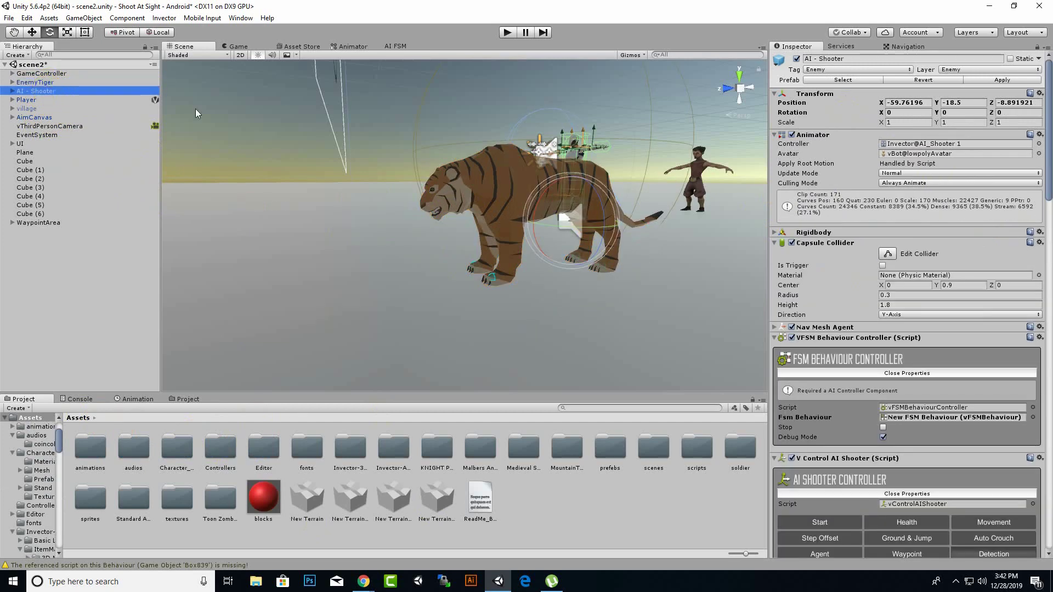
{"action": "scroll", "coordinate": [862, 261], "scroll_direction": "down", "scroll_amount": 5}
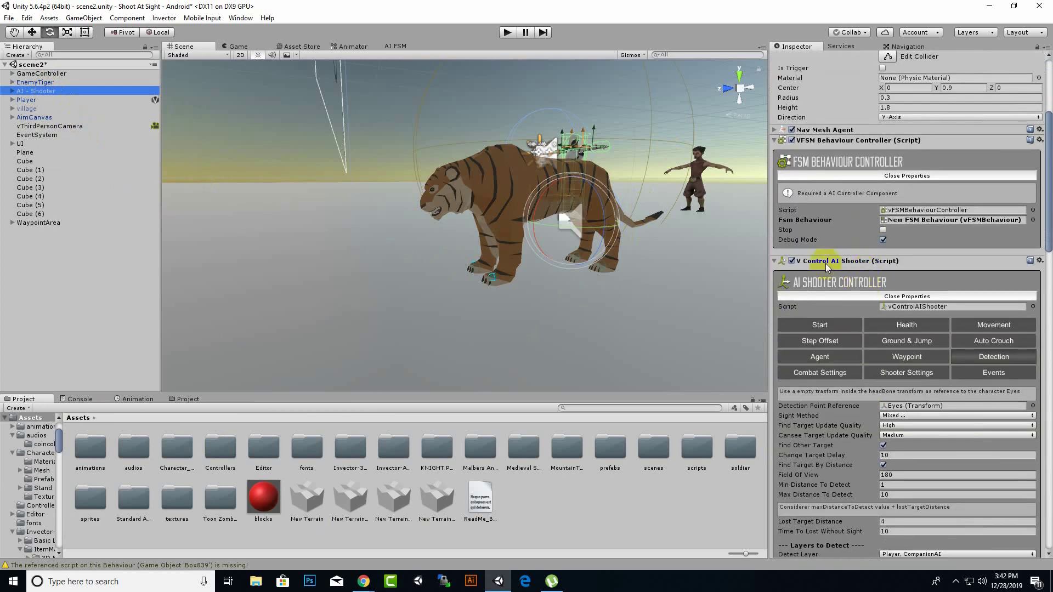
{"action": "scroll", "coordinate": [823, 262], "scroll_direction": "up", "scroll_amount": 2}
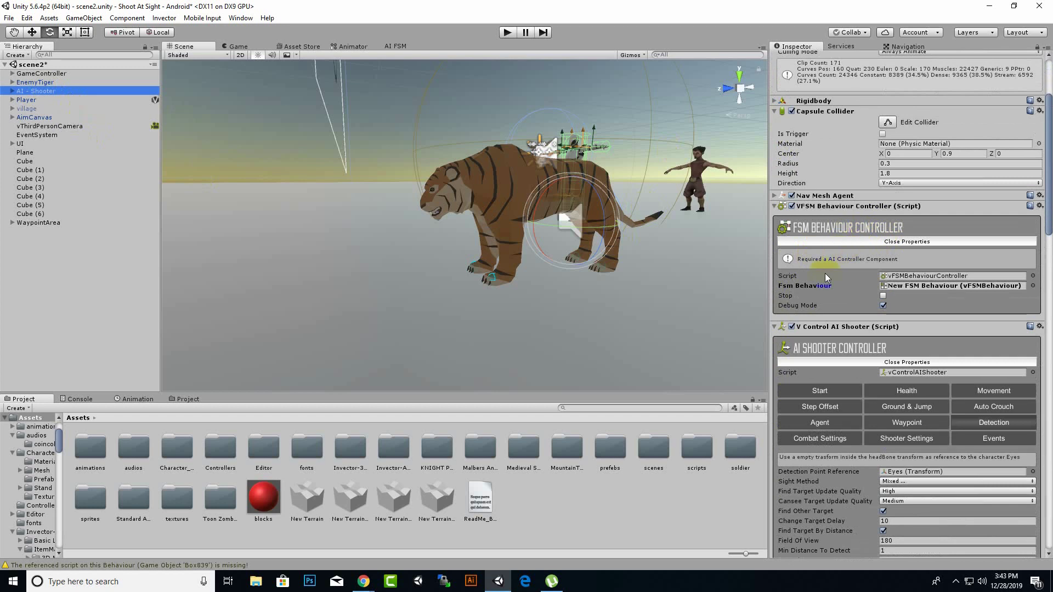
{"action": "scroll", "coordinate": [825, 273], "scroll_direction": "up", "scroll_amount": 2}
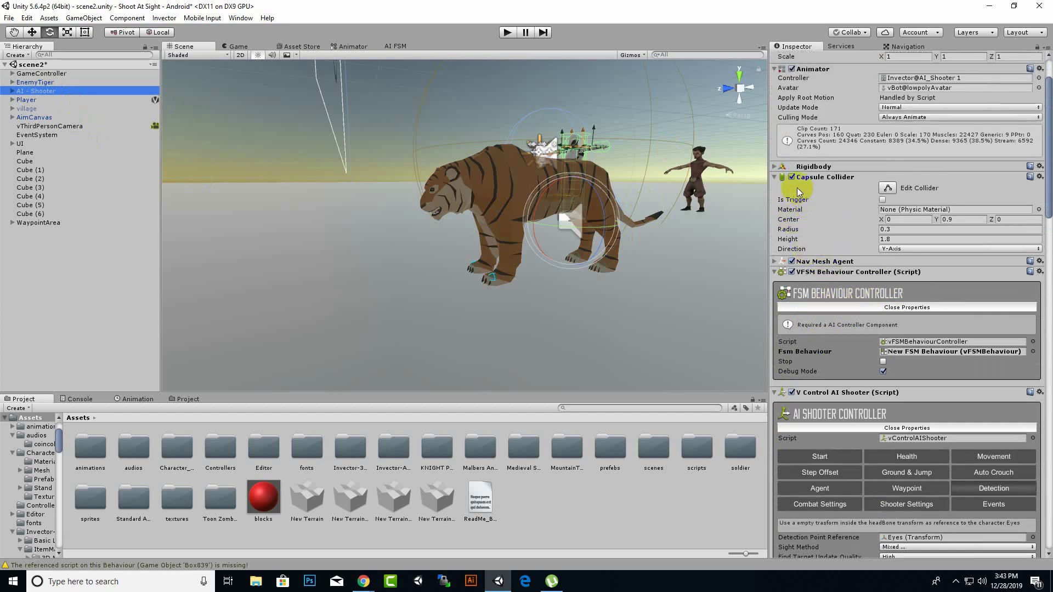
{"action": "scroll", "coordinate": [796, 194], "scroll_direction": "up", "scroll_amount": 2}
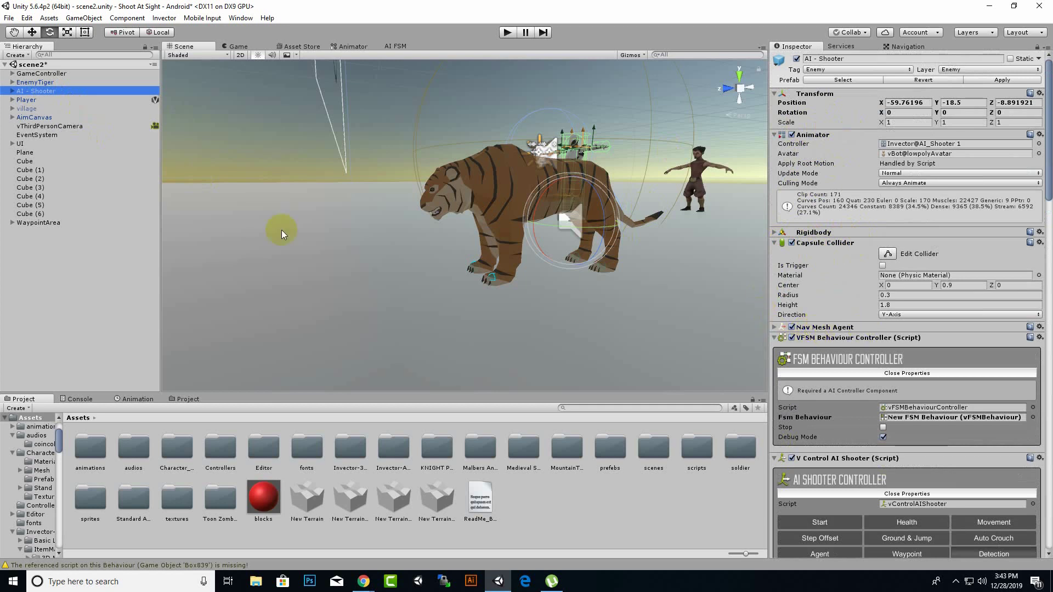
Recheck the components on EnemyTiger and its PivotHip child
{"action": "left_click", "coordinate": [36, 83]}
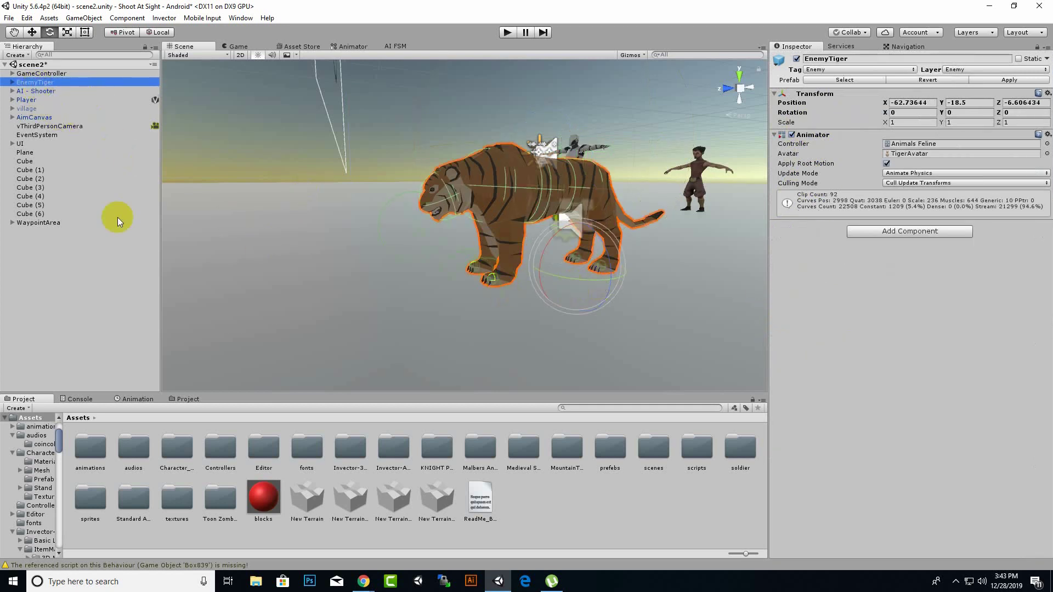
{"action": "left_click", "coordinate": [12, 82]}
{"action": "left_click", "coordinate": [33, 101]}
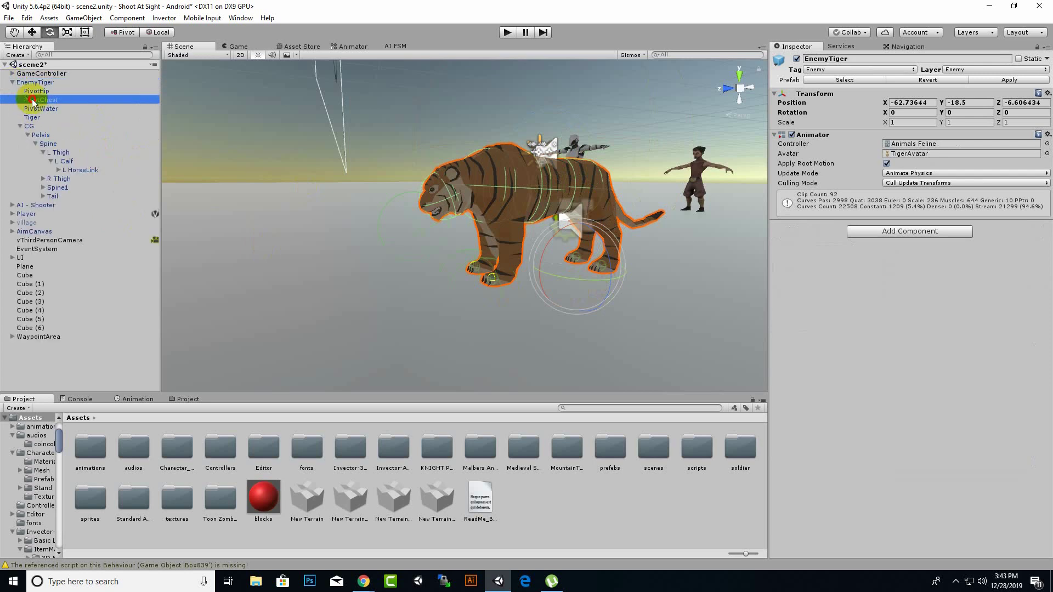
{"action": "left_click", "coordinate": [33, 92]}
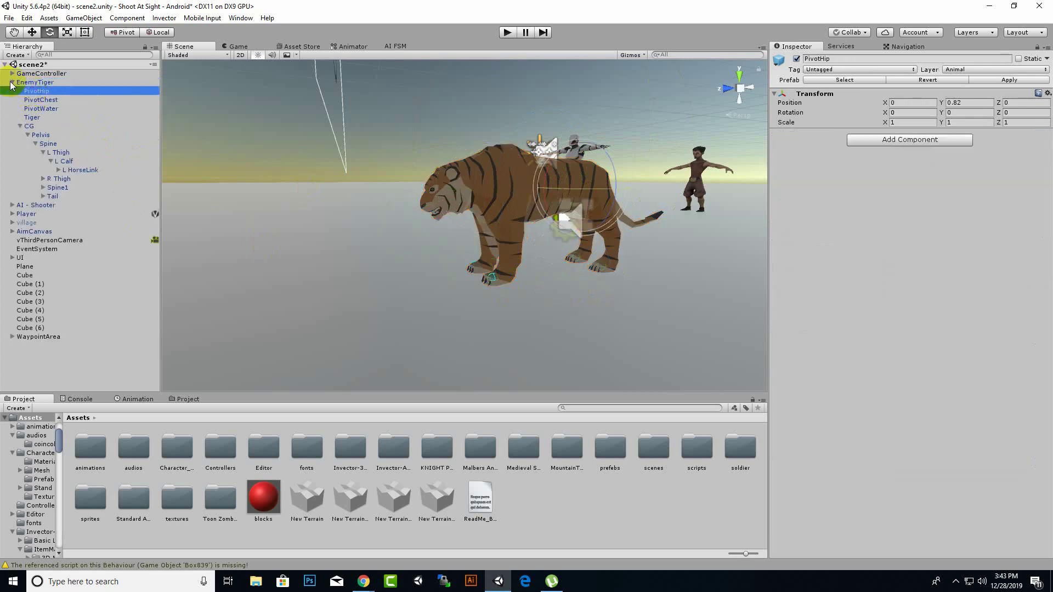
Collapse the EnemyTiger hierarchy and add a Rigidbody component to EnemyTiger
{"action": "left_click", "coordinate": [12, 83]}
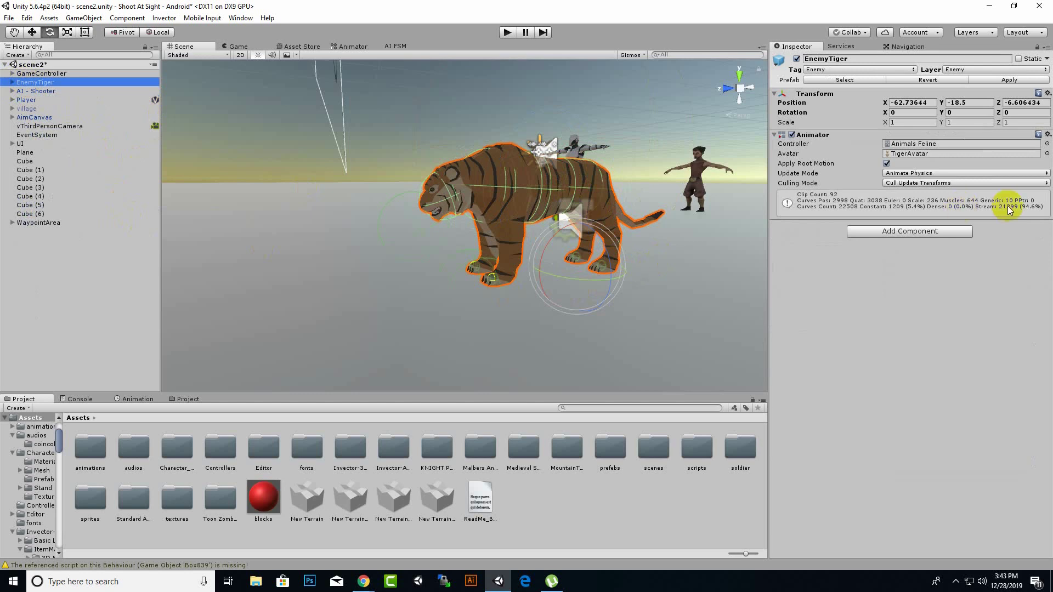
{"action": "left_click", "coordinate": [961, 232]}
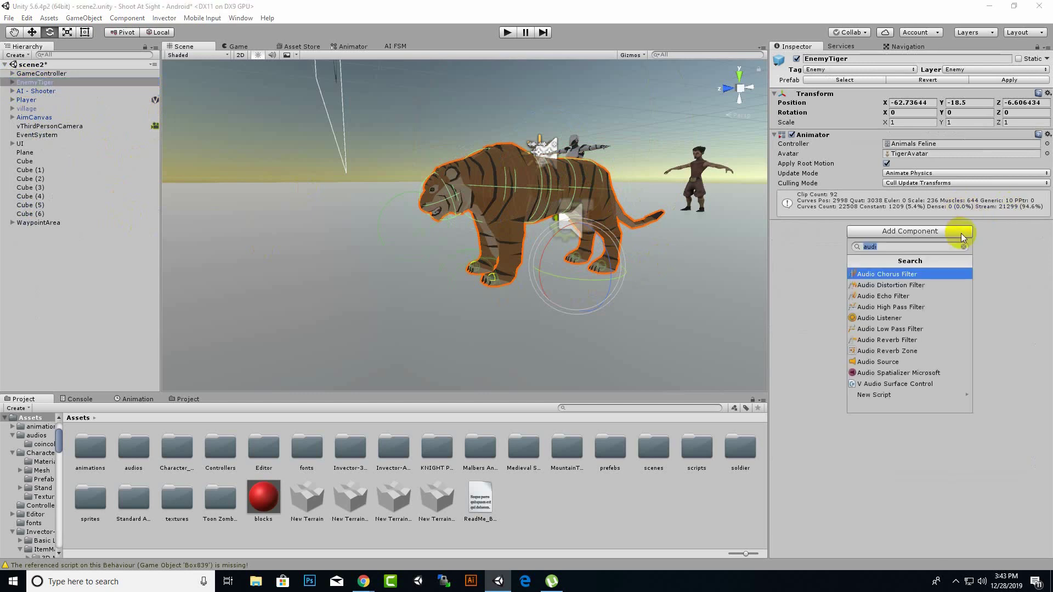
{"action": "type", "text": "rig"}
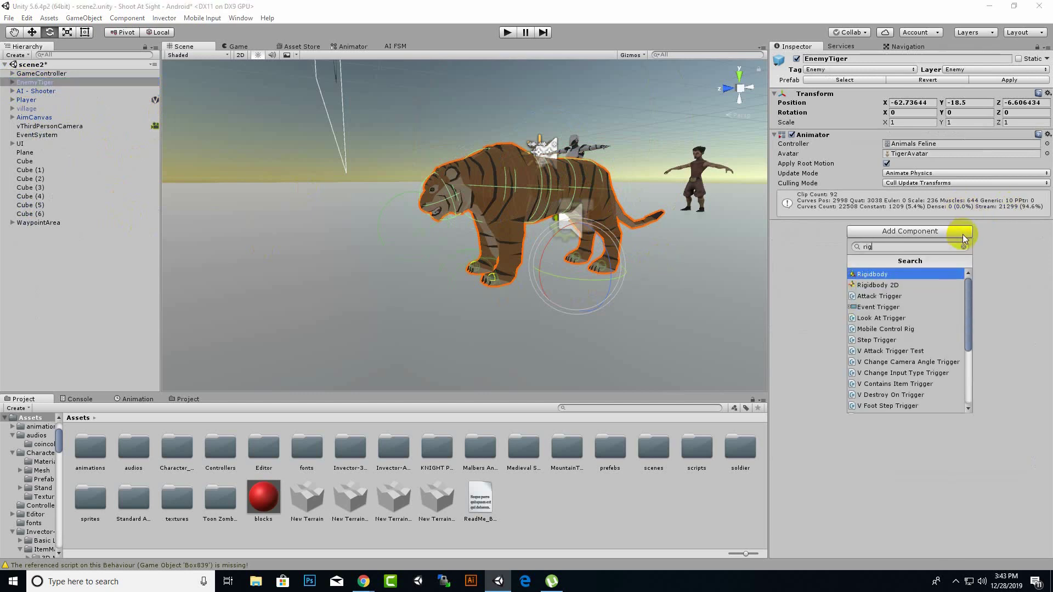
{"action": "left_click", "coordinate": [886, 275]}
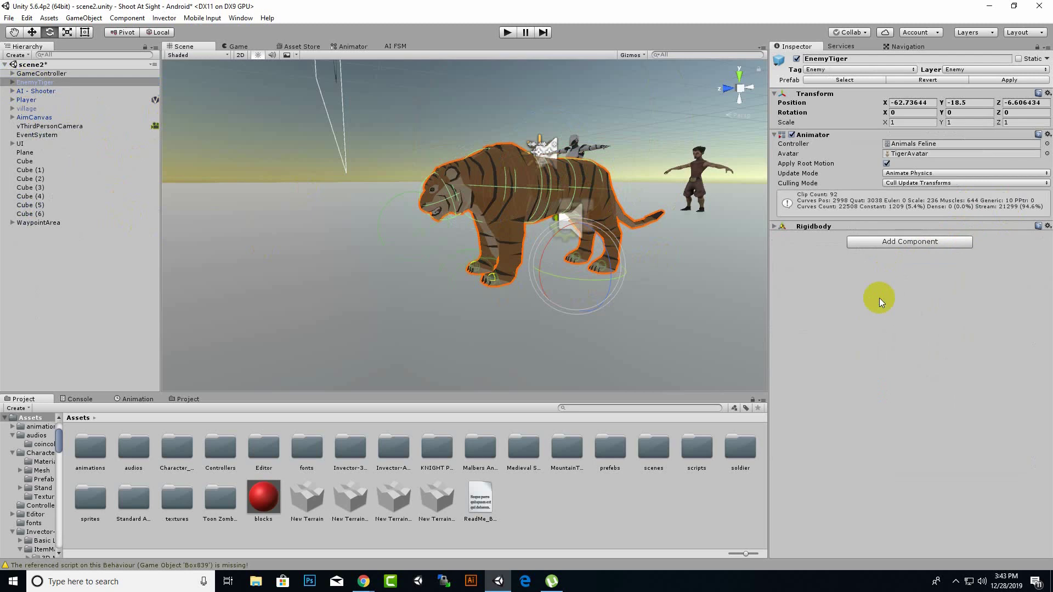
Set the Rigidbody's mass to 50 and freeze its rotation on the X and Z axes
{"action": "left_click", "coordinate": [775, 226]}
{"action": "left_click", "coordinate": [901, 234]}
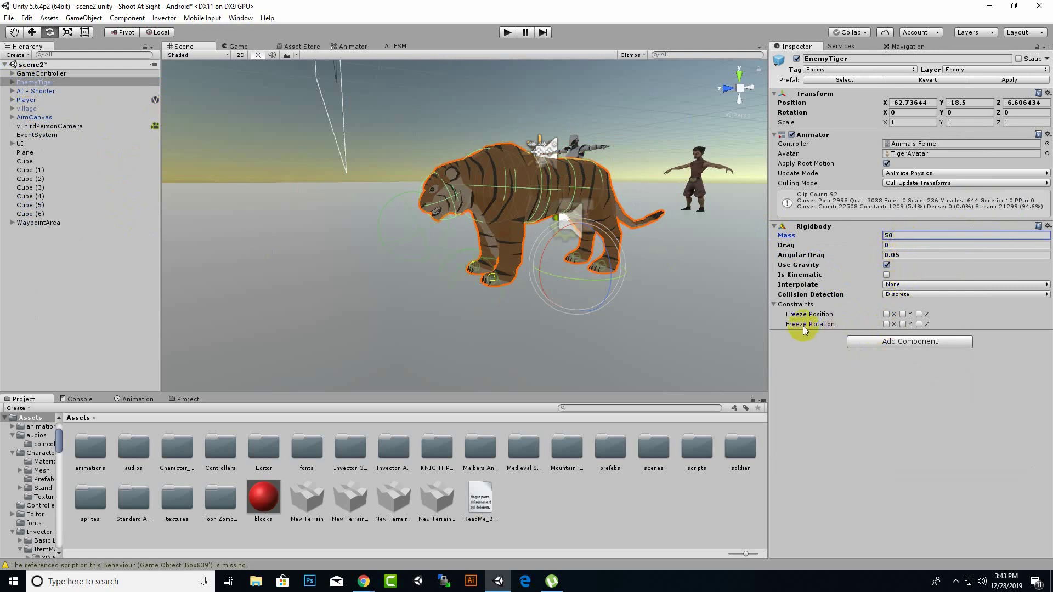
{"action": "left_click", "coordinate": [886, 324]}
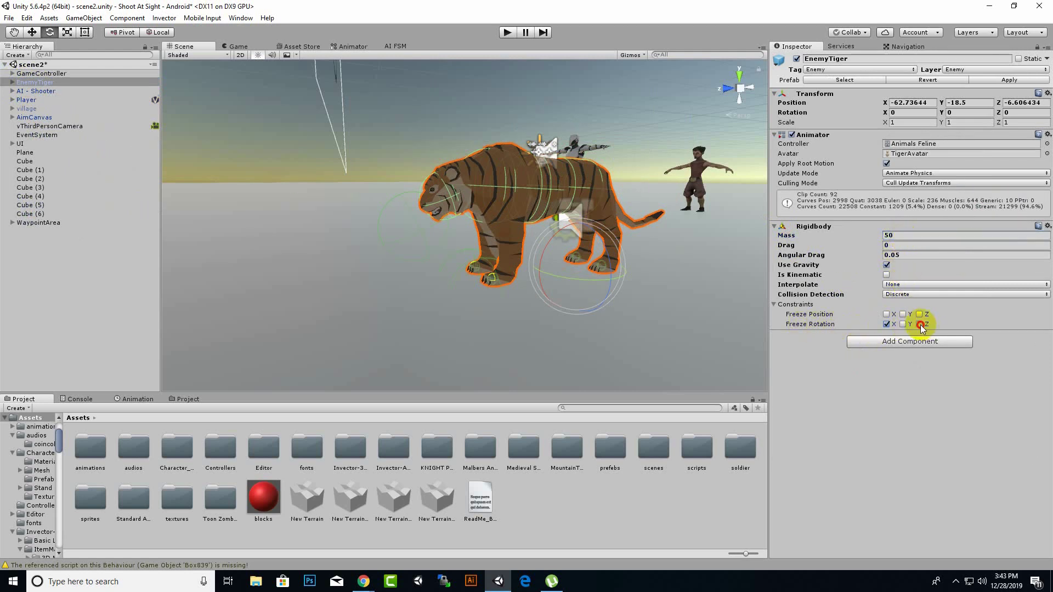
{"action": "left_click", "coordinate": [920, 324]}
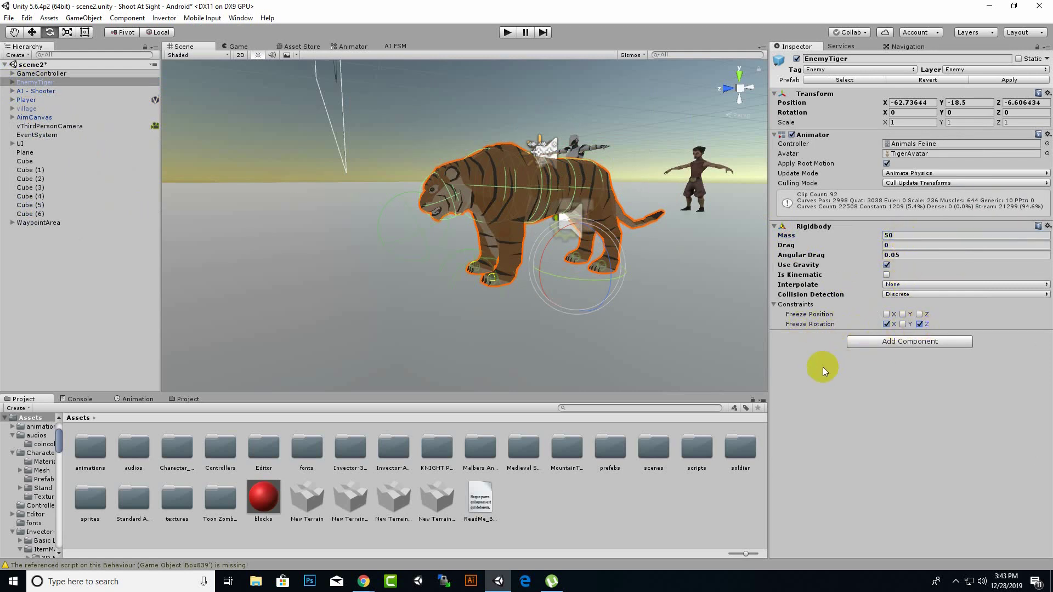
Add a Capsule Collider to EnemyTiger and turn on editing of its bounding volume
{"action": "left_click", "coordinate": [899, 342]}
{"action": "type", "text": "cap"}
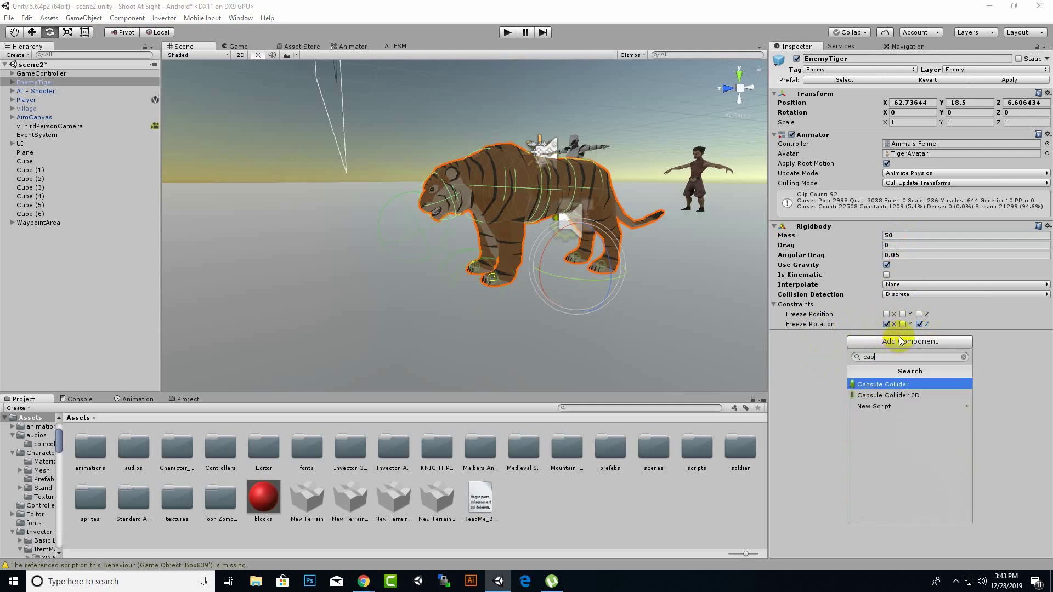
{"action": "left_click", "coordinate": [897, 384]}
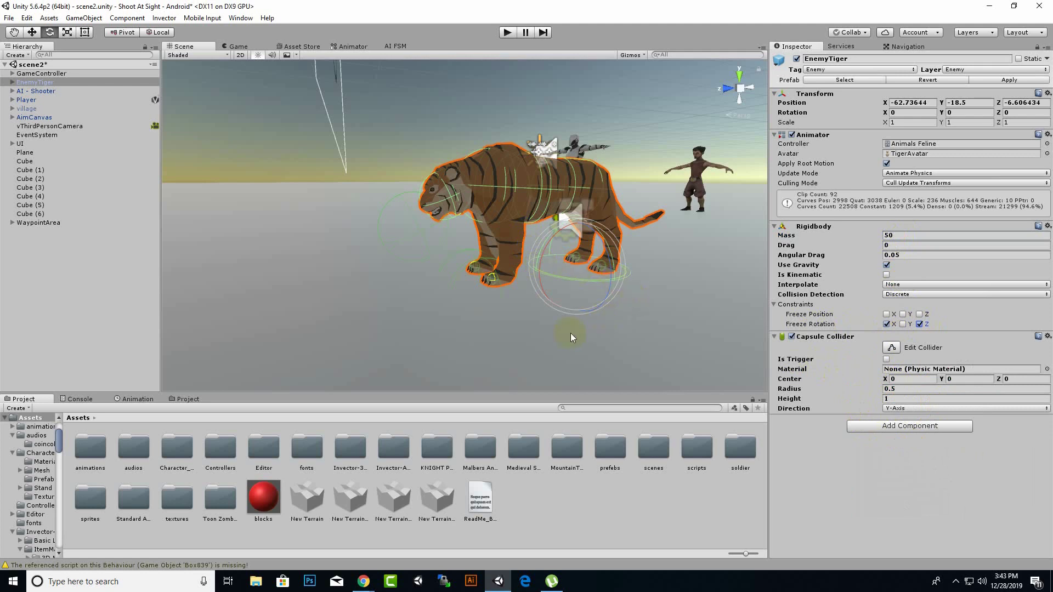
{"action": "left_click_drag", "start_coordinate": [570, 334], "coordinate": [494, 332], "text": "alt"}
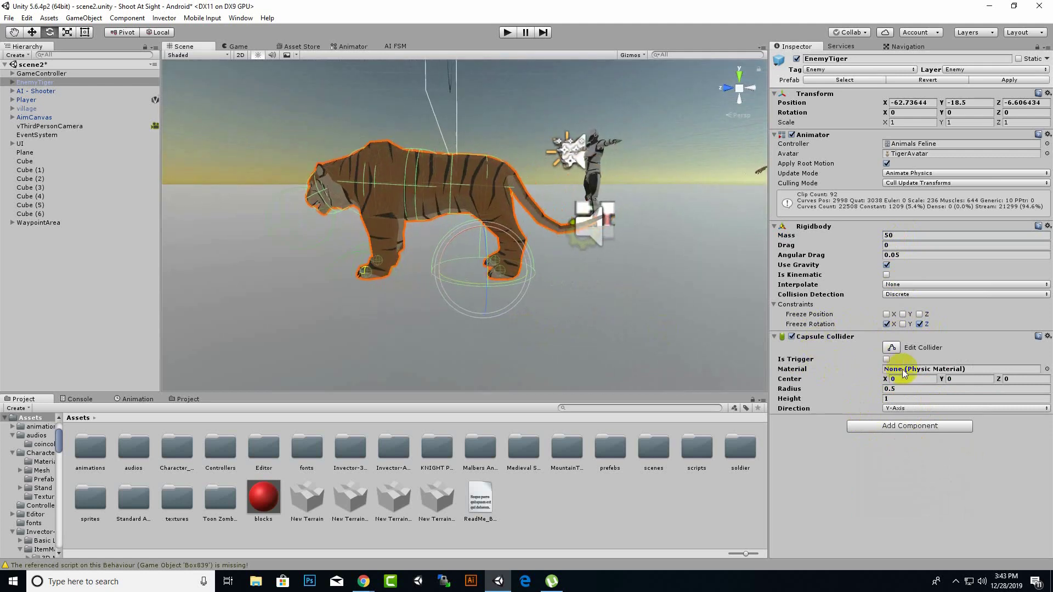
{"action": "left_click", "coordinate": [891, 347]}
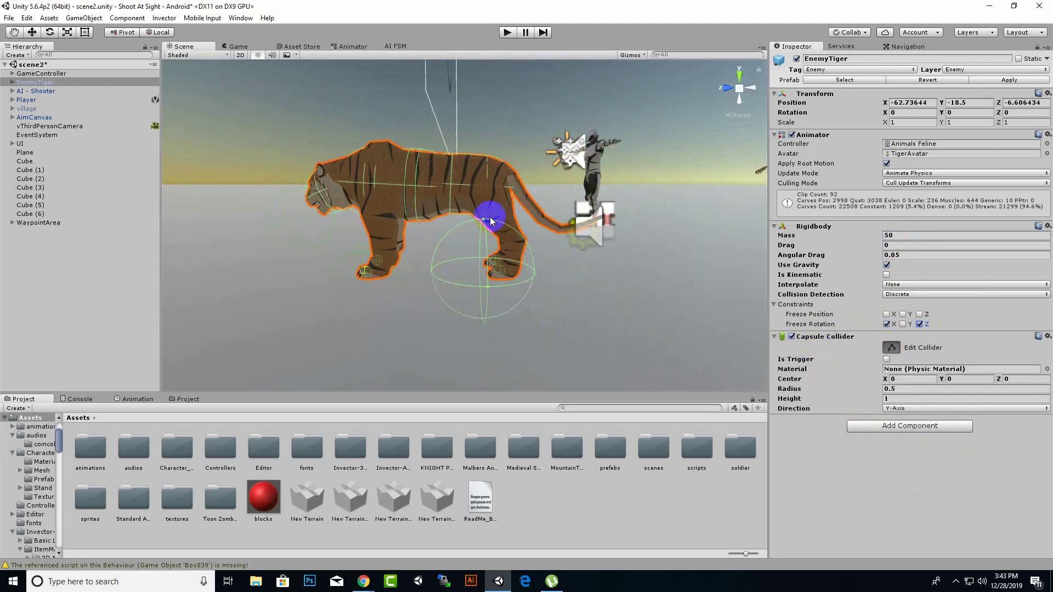
{"action": "left_click_drag", "start_coordinate": [491, 221], "coordinate": [453, 306], "text": "alt"}
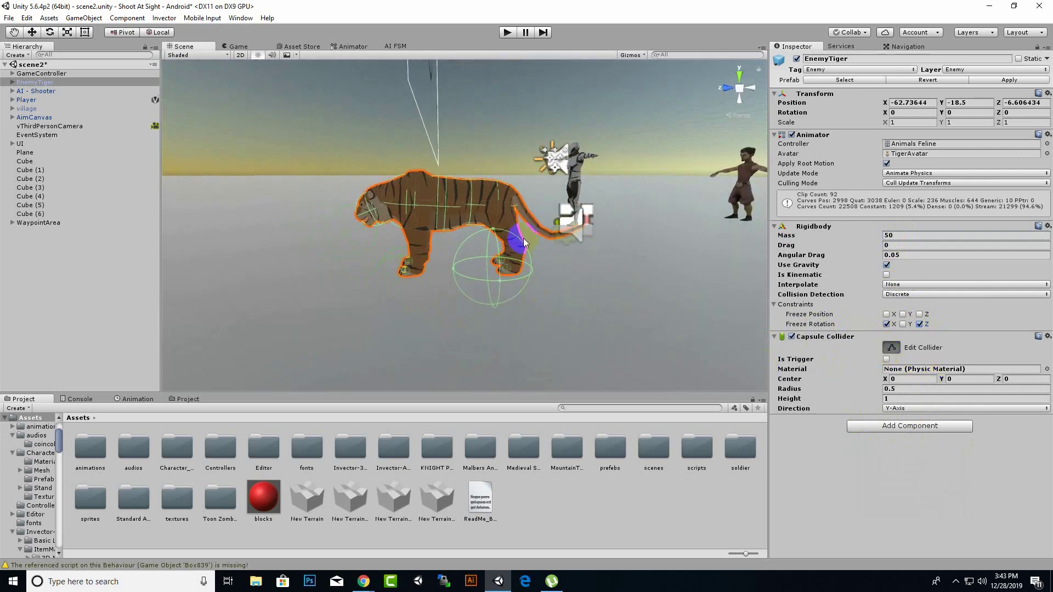
Raise the Capsule Collider onto the tiger's body with its center at X 0 and Y 0.68
{"action": "left_click", "coordinate": [891, 347]}
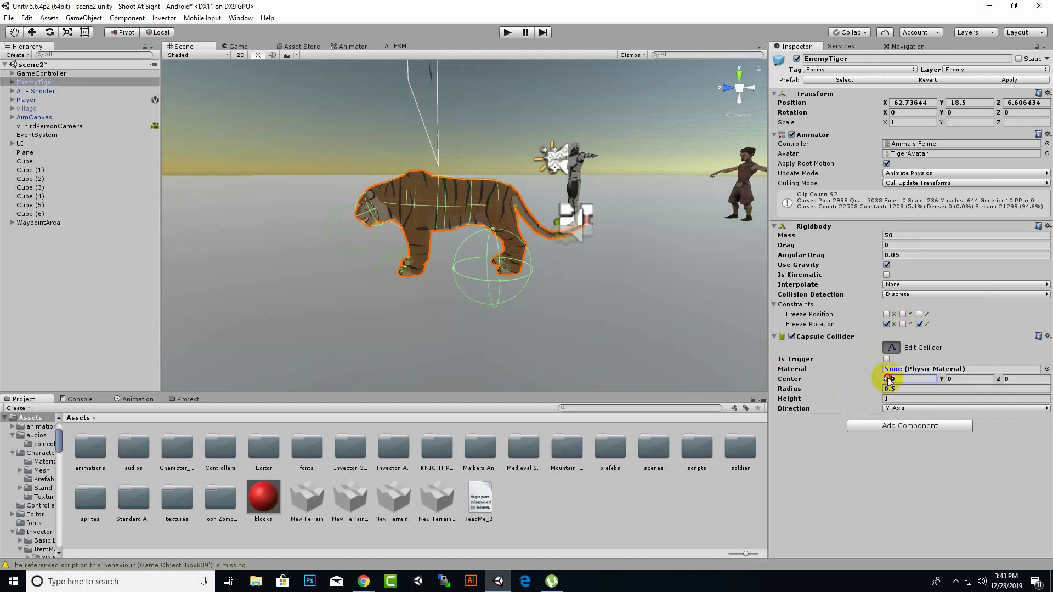
{"action": "left_click_drag", "start_coordinate": [888, 380], "coordinate": [900, 381]}
{"action": "type", "text": "0"}
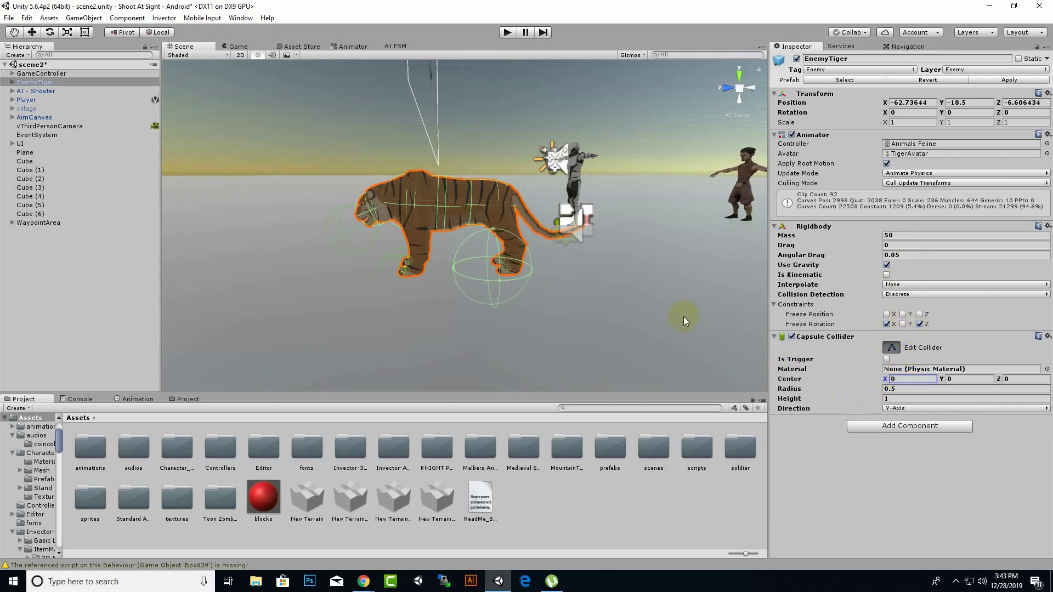
{"action": "left_click_drag", "start_coordinate": [689, 314], "coordinate": [587, 351], "text": "alt"}
{"action": "left_click_drag", "start_coordinate": [948, 381], "coordinate": [955, 379]}
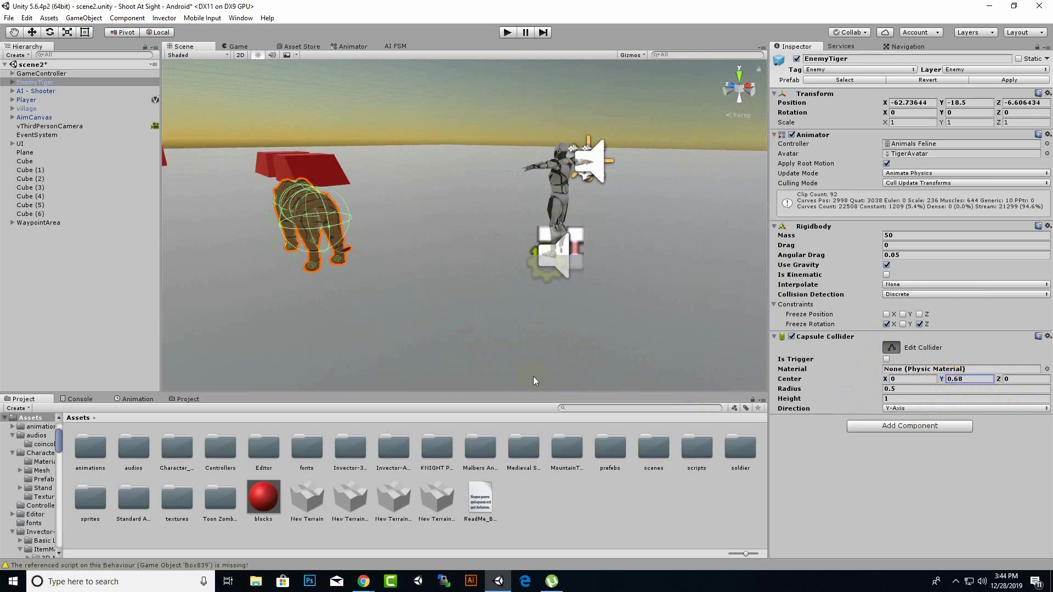
{"action": "left_click_drag", "start_coordinate": [532, 360], "coordinate": [750, 354], "text": "alt"}
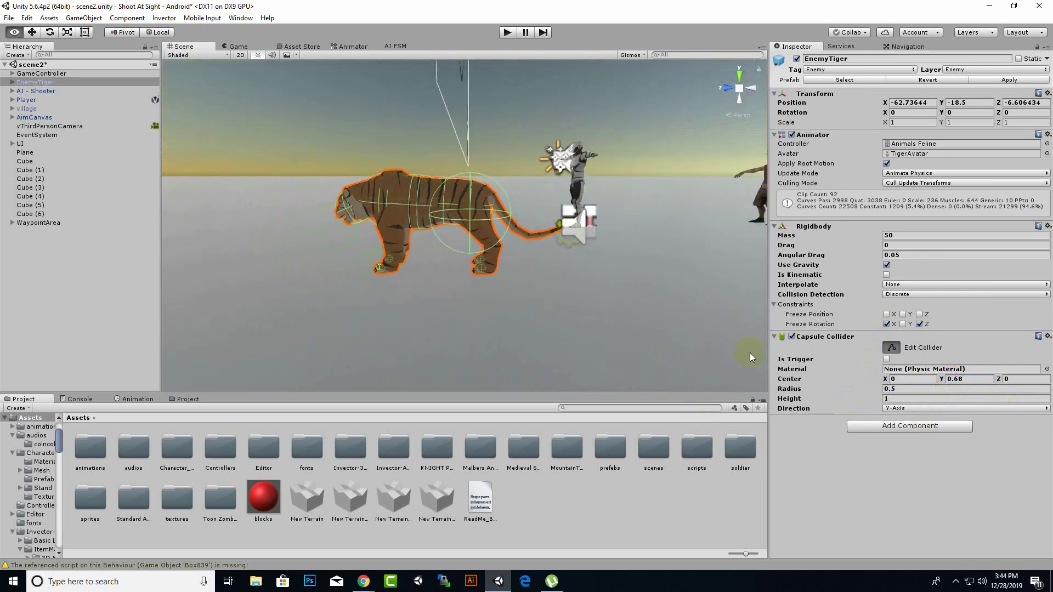
{"action": "left_click_drag", "start_coordinate": [887, 376], "coordinate": [887, 371]}
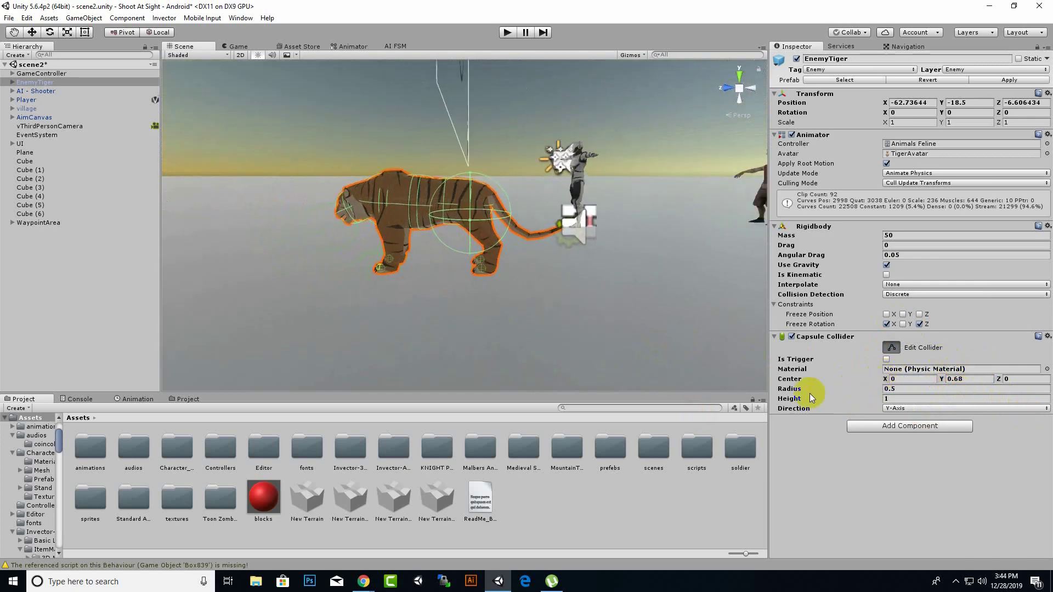
Set the Capsule Collider's radius to 0.73
{"action": "left_click", "coordinate": [887, 388]}
{"action": "type", "text": "0.8"}
{"action": "key", "text": "BackSpace"}
{"action": "type", "text": "73"}
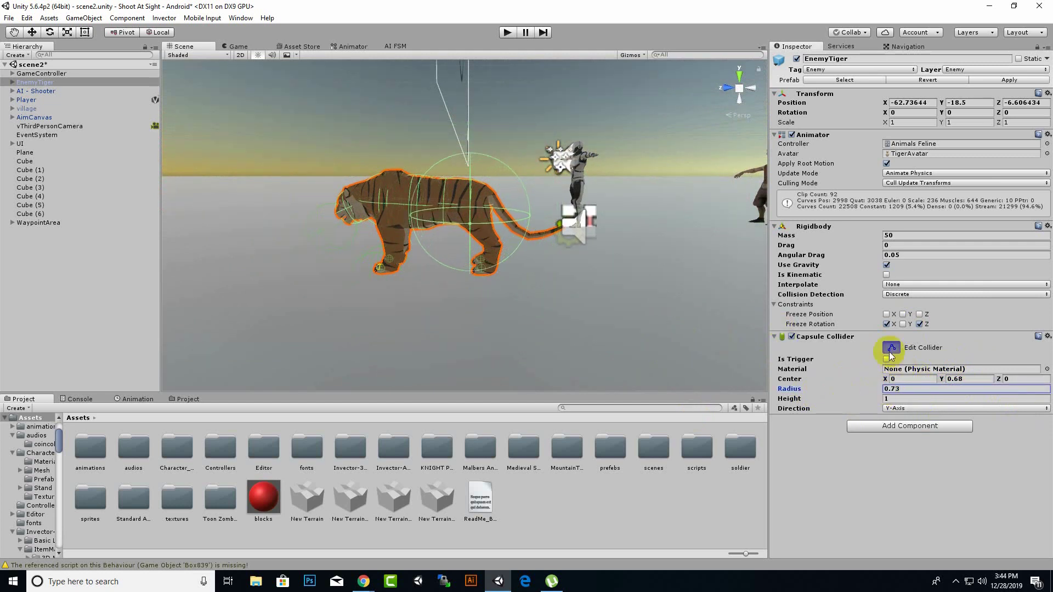
Stretch the Capsule Collider toward the tiger's head, to a radius of about 1.09 and a center Z of about 0.36
{"action": "scroll", "coordinate": [486, 147], "scroll_direction": "up", "scroll_amount": 1}
{"action": "left_click_drag", "start_coordinate": [482, 184], "coordinate": [543, 186], "text": "alt"}
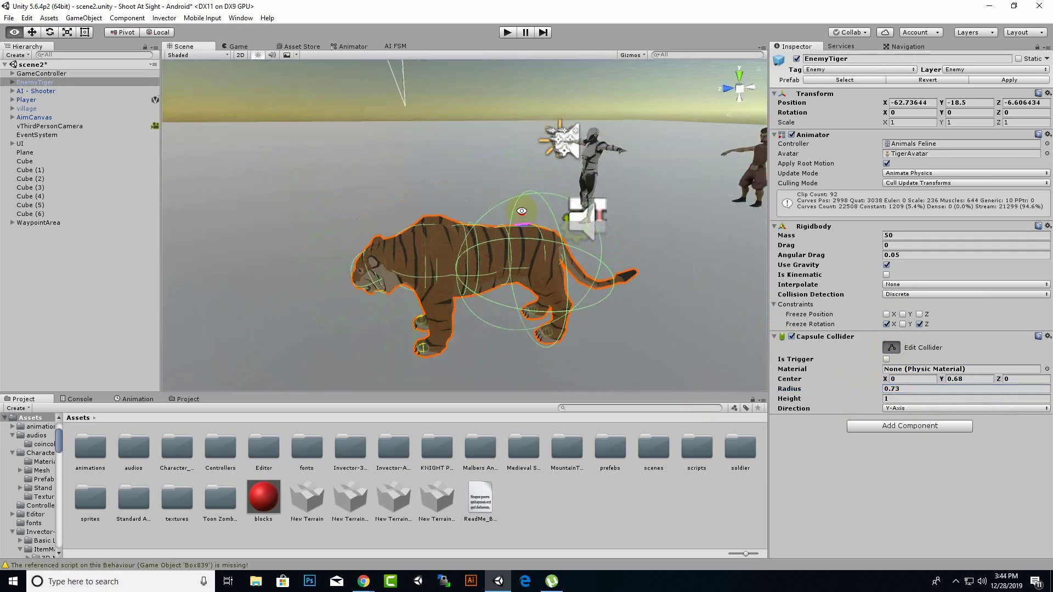
{"action": "left_click", "coordinate": [890, 349]}
{"action": "left_click", "coordinate": [889, 349]}
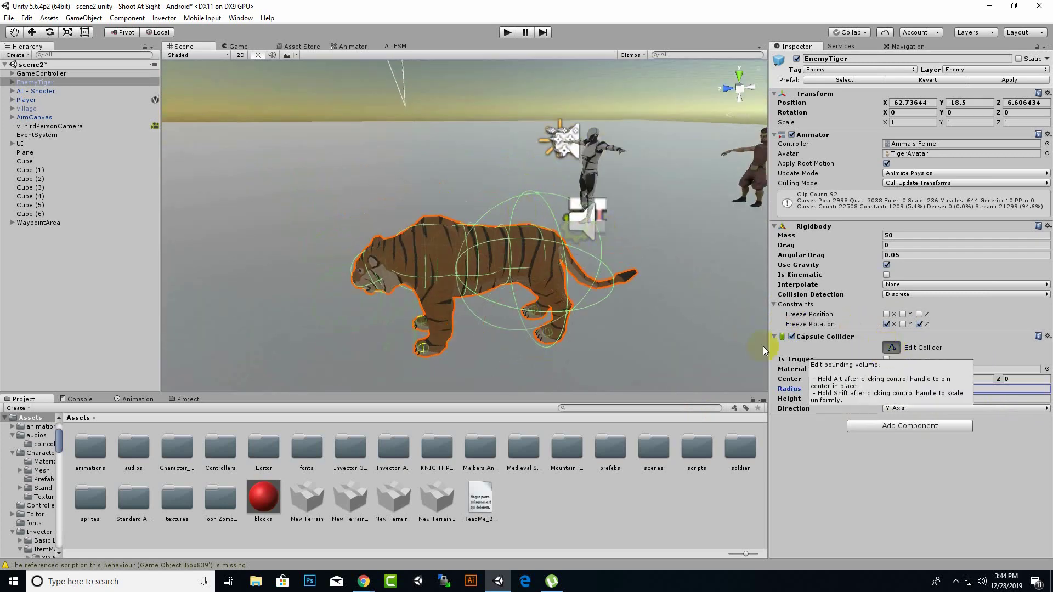
{"action": "left_click", "coordinate": [453, 276]}
{"action": "mouse_move", "coordinate": [457, 276]}
{"action": "left_mouse_down"}
{"action": "mouse_move", "coordinate": [363, 285]}
{"action": "mouse_move", "coordinate": [378, 275]}
{"action": "left_mouse_up"}
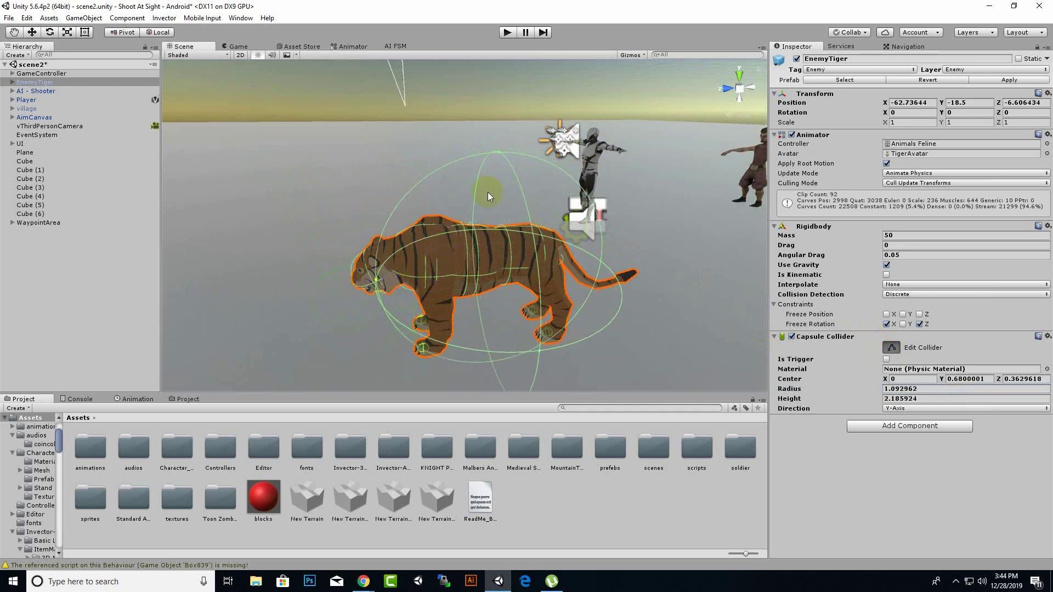
{"action": "left_click", "coordinate": [499, 175]}
{"action": "left_click_drag", "start_coordinate": [500, 153], "coordinate": [496, 195]}
{"action": "left_click_drag", "start_coordinate": [369, 289], "coordinate": [631, 230], "text": "alt"}
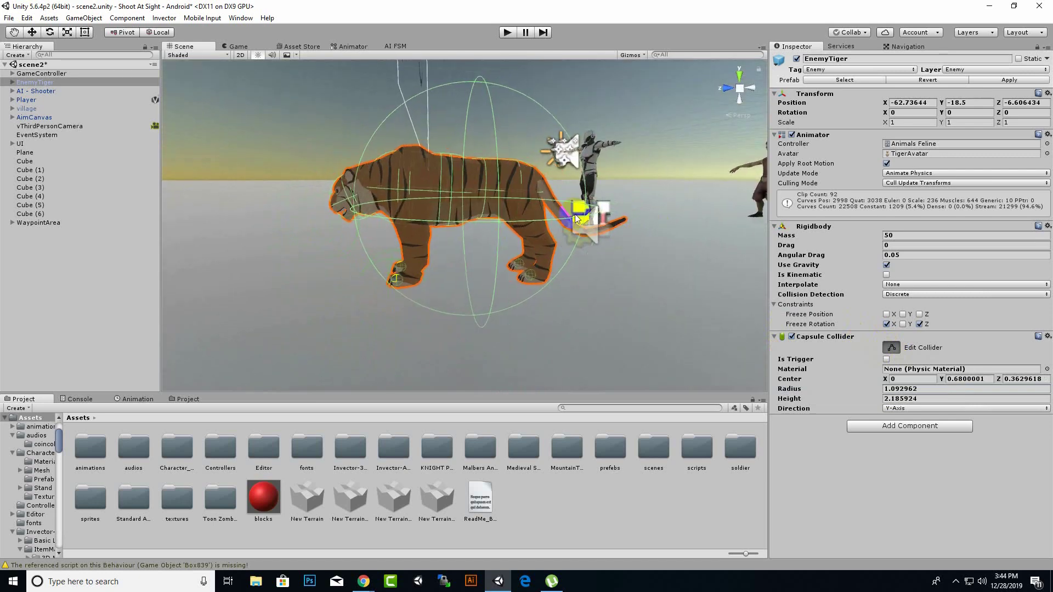
Narrow the Capsule Collider to a radius of 0.67 and pull its lower end up to a height of 1.34
{"action": "left_click", "coordinate": [878, 390]}
{"action": "left_click_drag", "start_coordinate": [878, 390], "coordinate": [869, 392]}
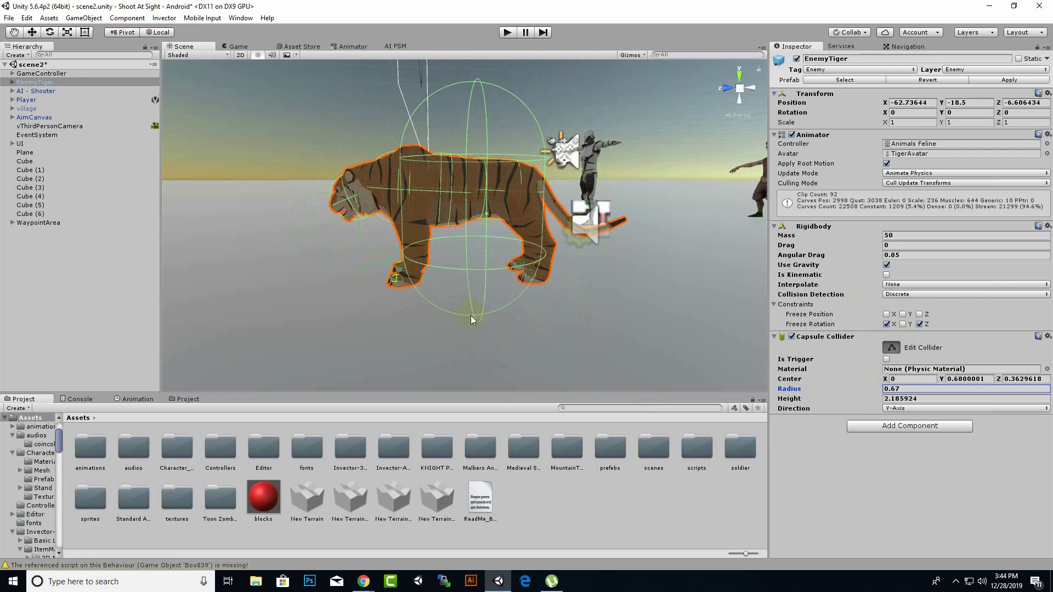
{"action": "left_click_drag", "start_coordinate": [471, 317], "coordinate": [477, 236]}
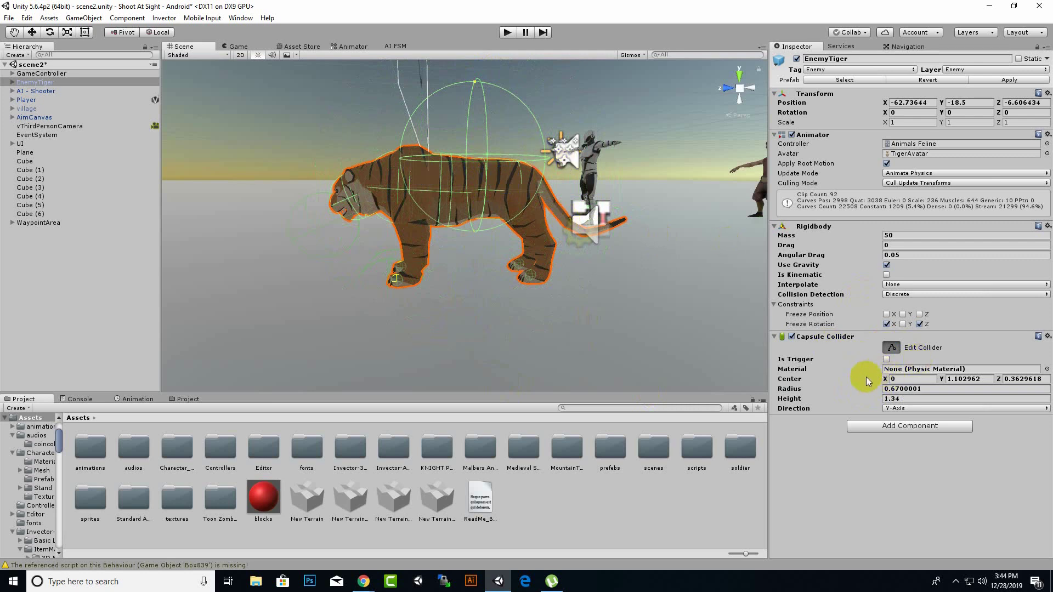
Set the Capsule Collider's radius to 0.85 and its center Y to 0.8 so it encloses the tiger's body
{"action": "left_click", "coordinate": [881, 389]}
{"action": "left_click_drag", "start_coordinate": [882, 389], "coordinate": [887, 389]}
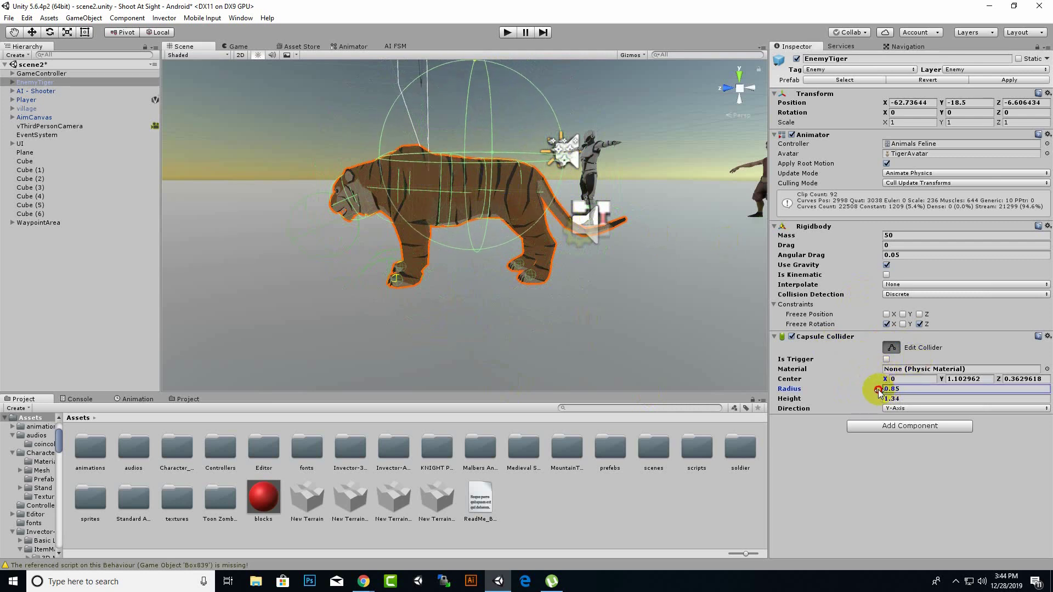
{"action": "left_click_drag", "start_coordinate": [939, 379], "coordinate": [928, 379]}
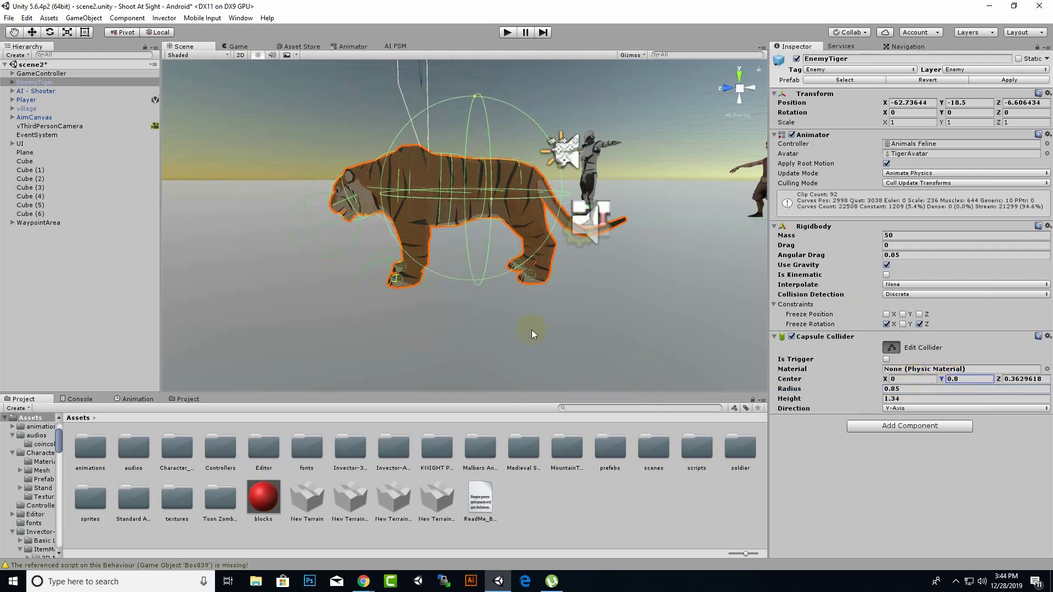
{"action": "left_click_drag", "start_coordinate": [532, 330], "coordinate": [502, 348], "text": "alt"}
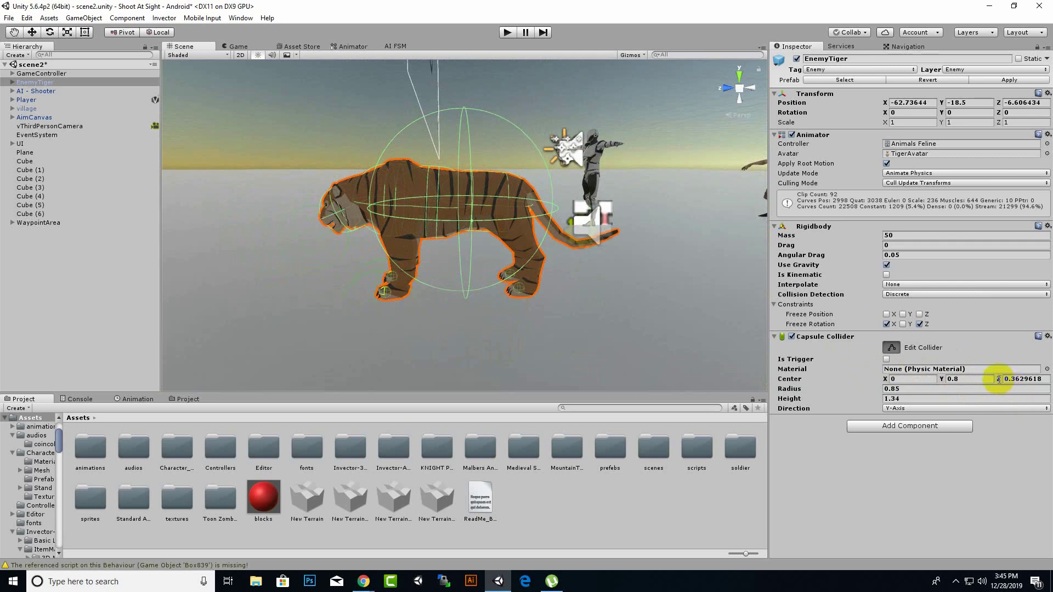
Add a Nav Mesh Agent component to EnemyTiger
{"action": "left_click", "coordinate": [895, 433]}
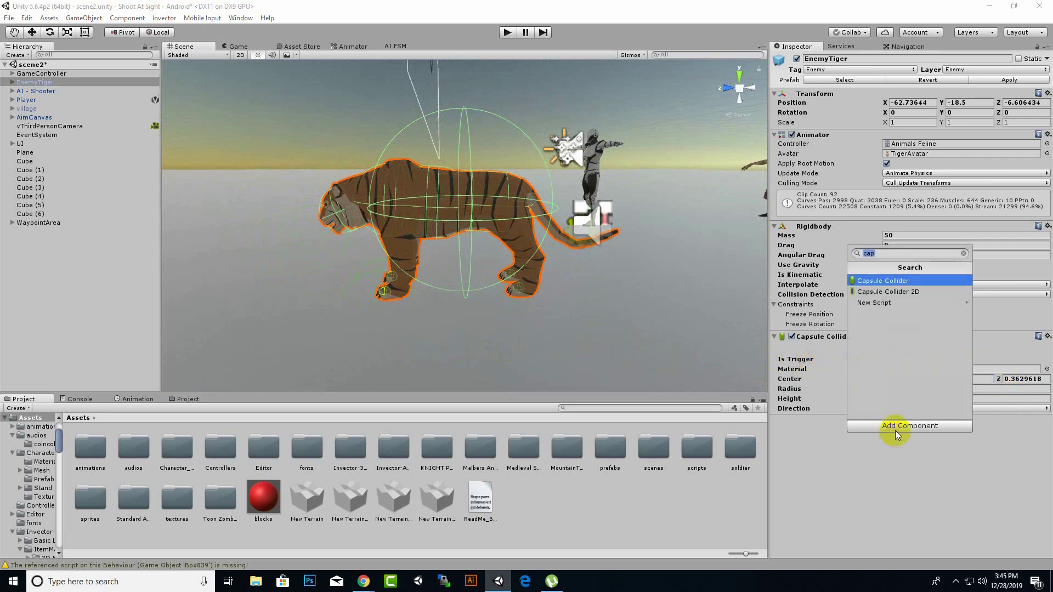
{"action": "type", "text": "na"}
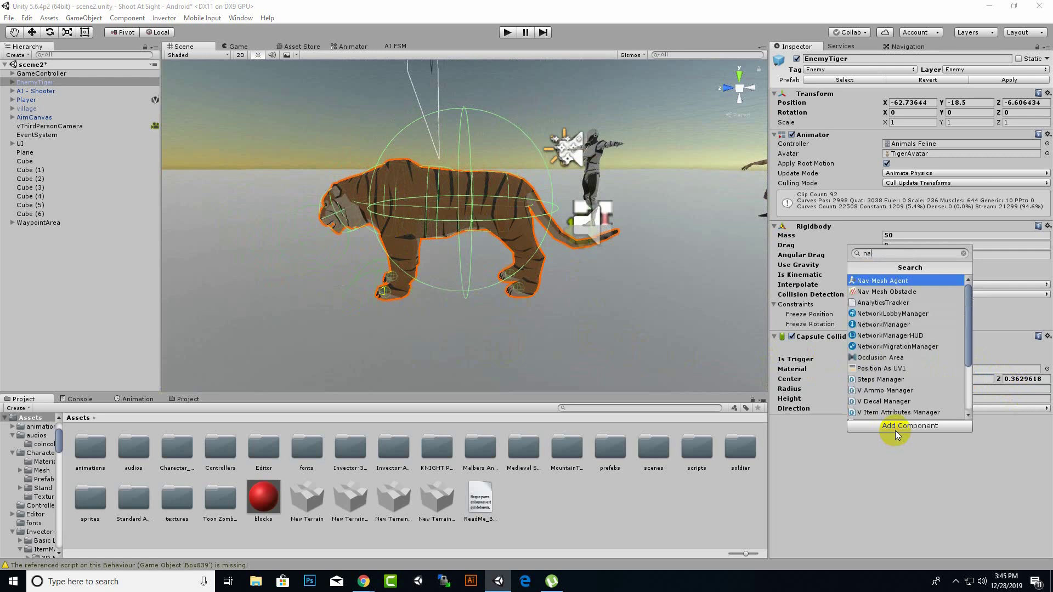
{"action": "left_click", "coordinate": [890, 282]}
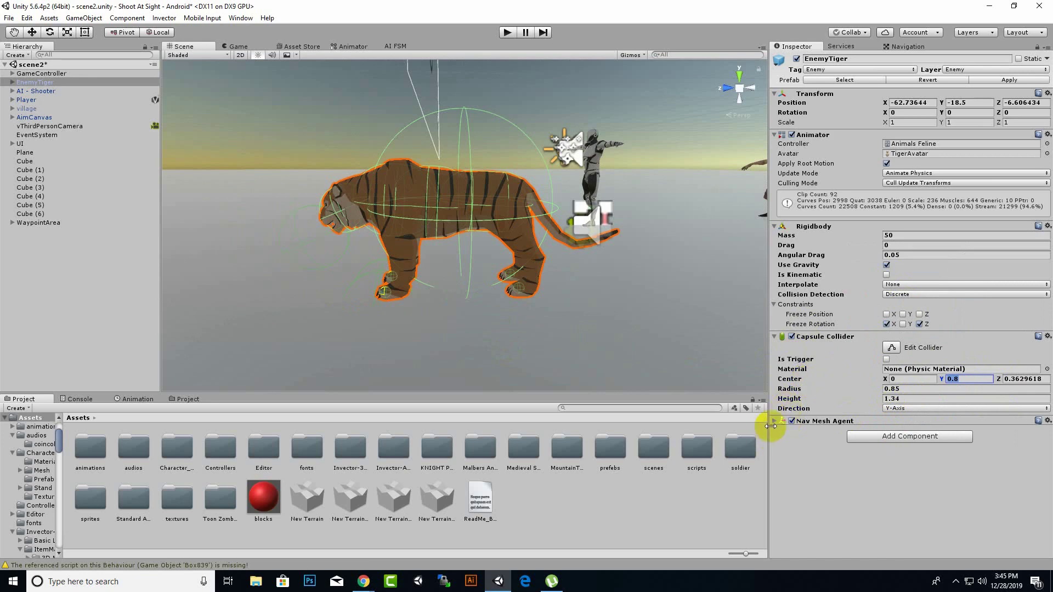
Expand the Nav Mesh Agent's settings and examine its cylinder around the tiger and its steering values
{"action": "left_click", "coordinate": [445, 225]}
{"action": "scroll", "coordinate": [466, 244], "scroll_direction": "down", "scroll_amount": 3}
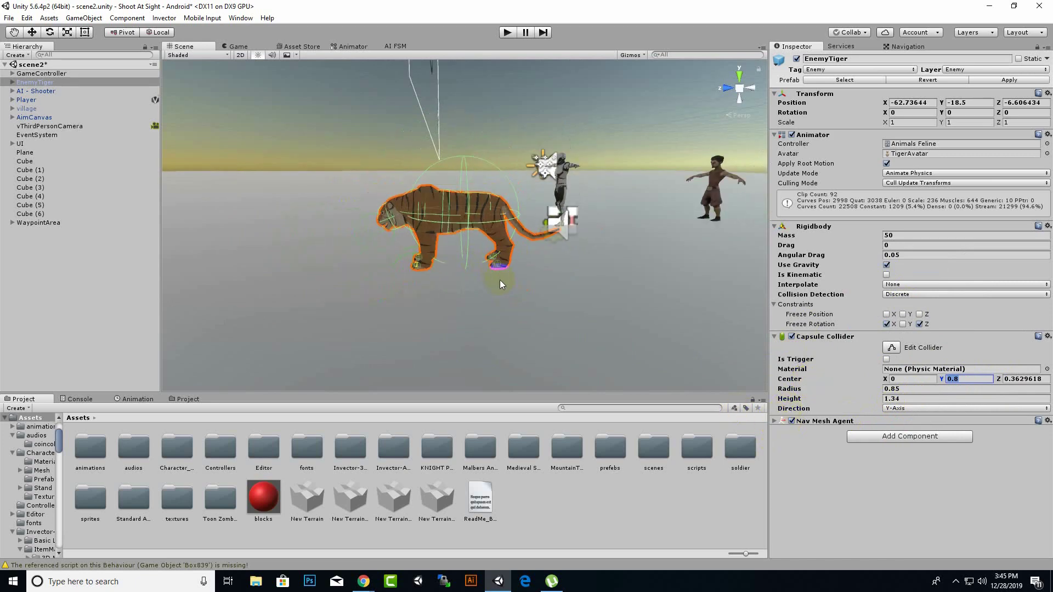
{"action": "left_click_drag", "start_coordinate": [492, 308], "coordinate": [544, 317], "text": "alt"}
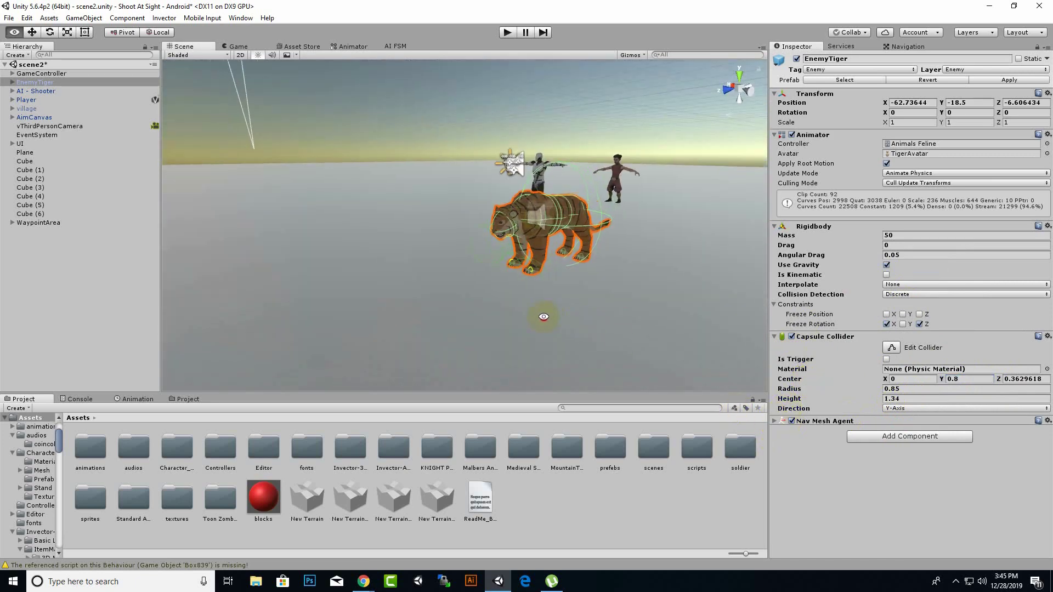
{"action": "left_click", "coordinate": [773, 422]}
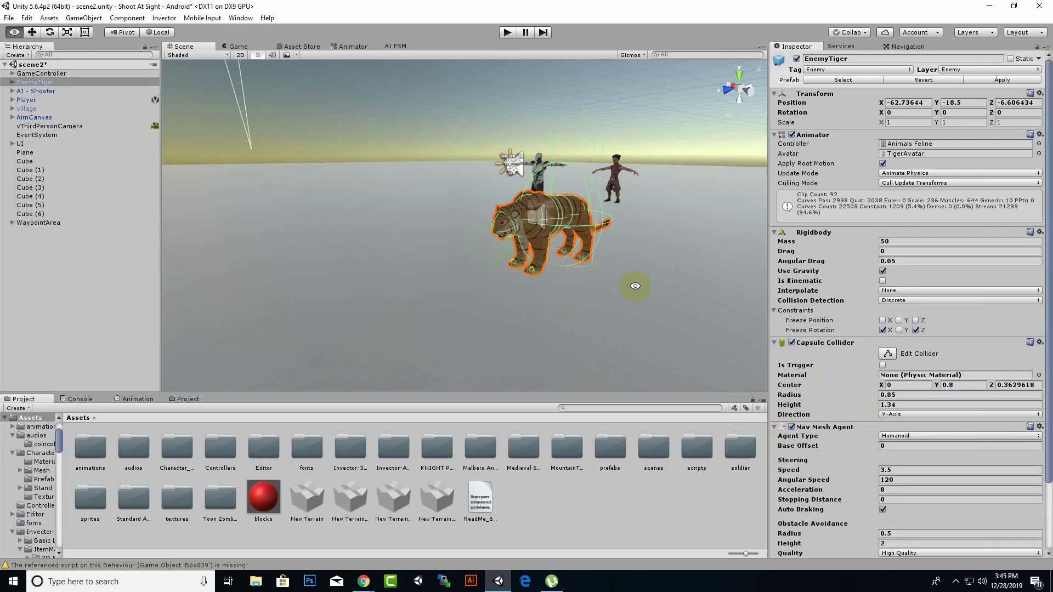
{"action": "left_click_drag", "start_coordinate": [635, 286], "coordinate": [570, 301], "text": "alt"}
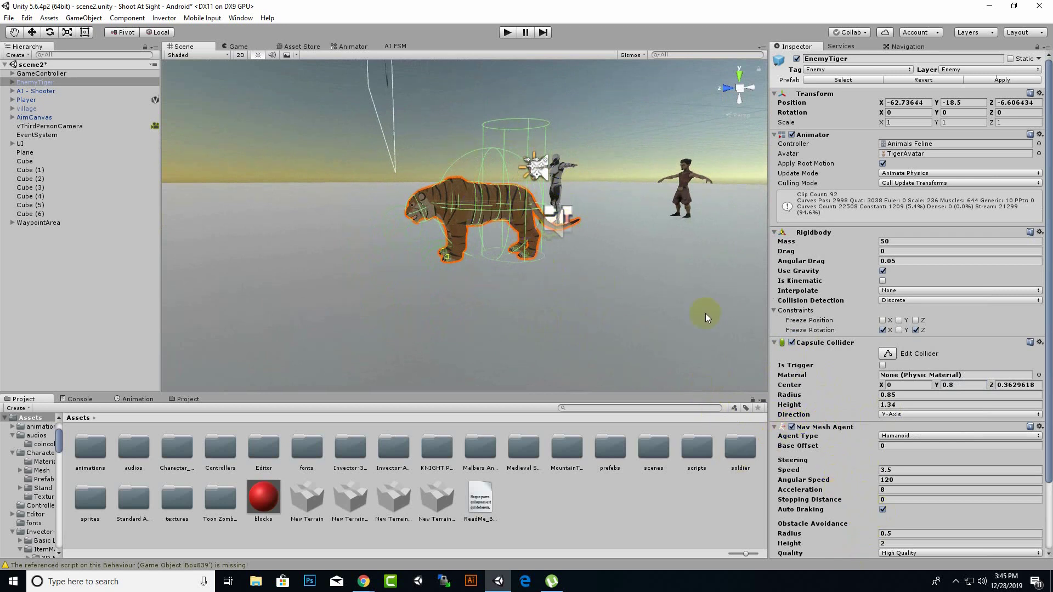
{"action": "scroll", "coordinate": [884, 470], "scroll_direction": "down", "scroll_amount": 2}
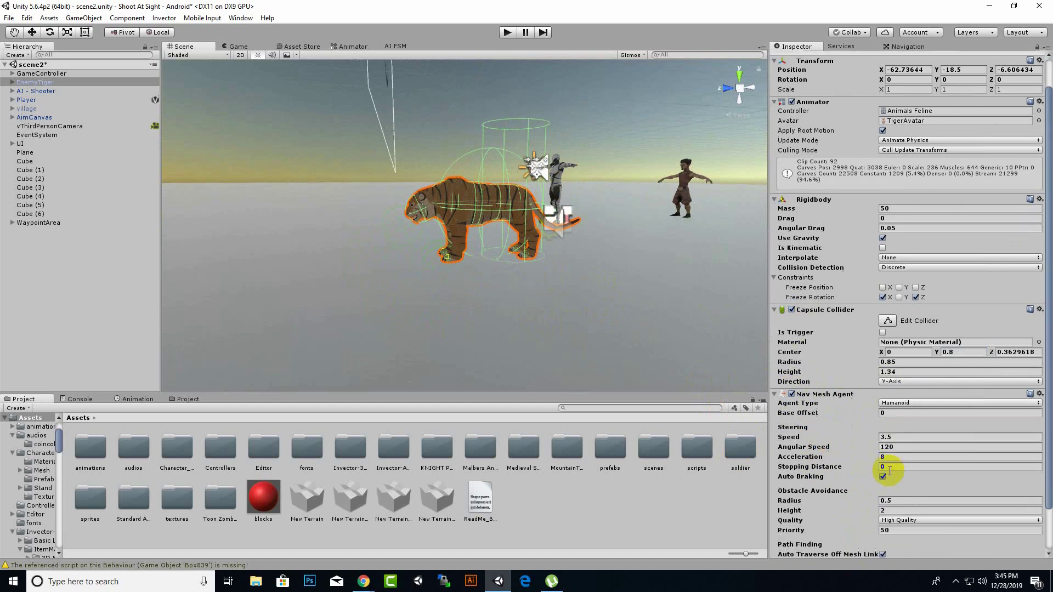
Copy the Capsule Collider's height of 1.34 into the Nav Mesh Agent's height and save the scene
{"action": "left_click", "coordinate": [889, 510]}
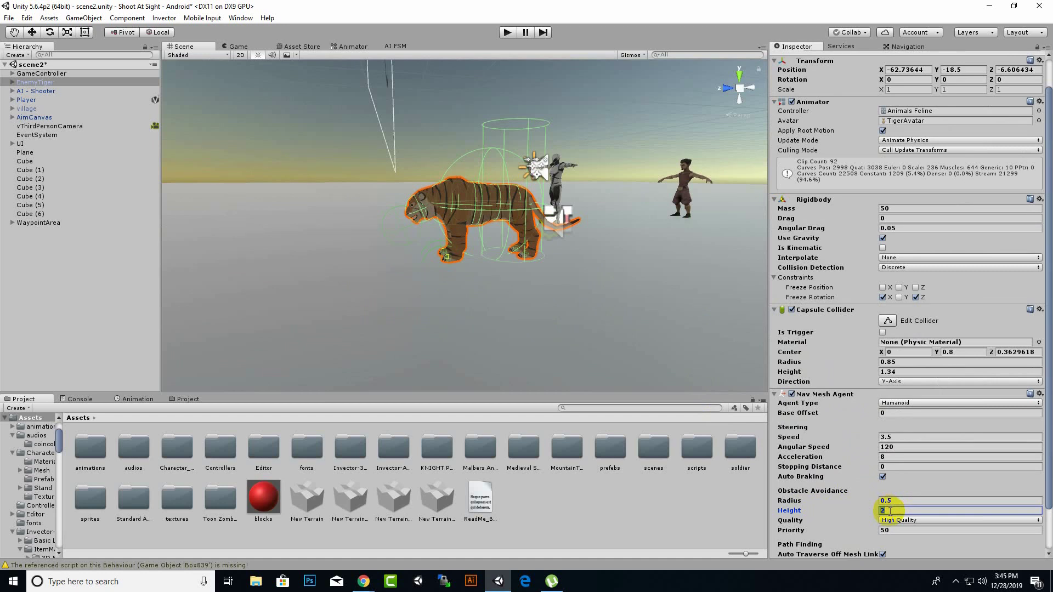
{"action": "left_click", "coordinate": [891, 372]}
{"action": "key", "text": "ctrl+c"}
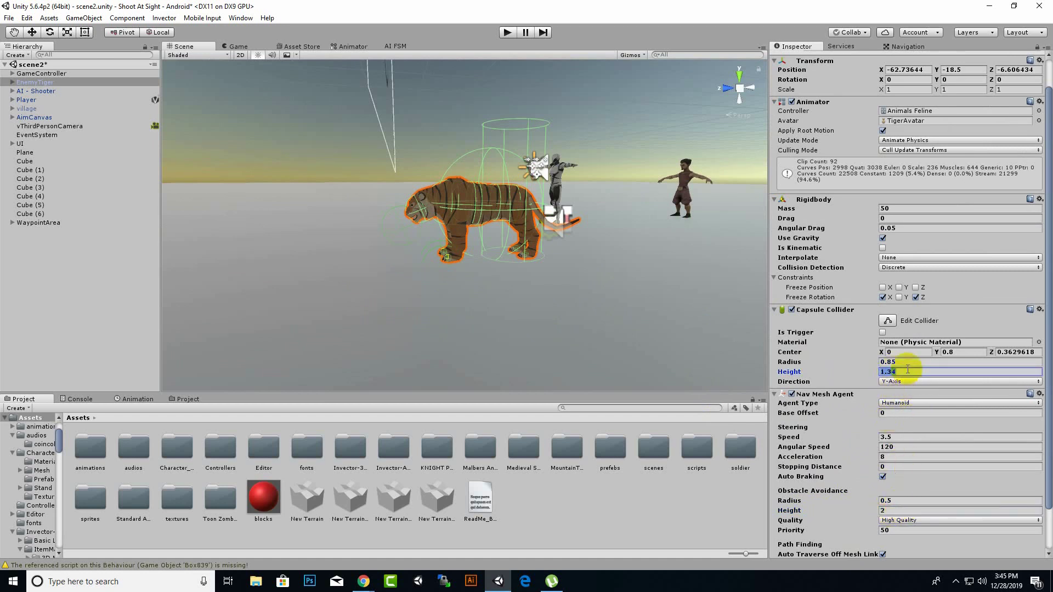
{"action": "left_click", "coordinate": [891, 510]}
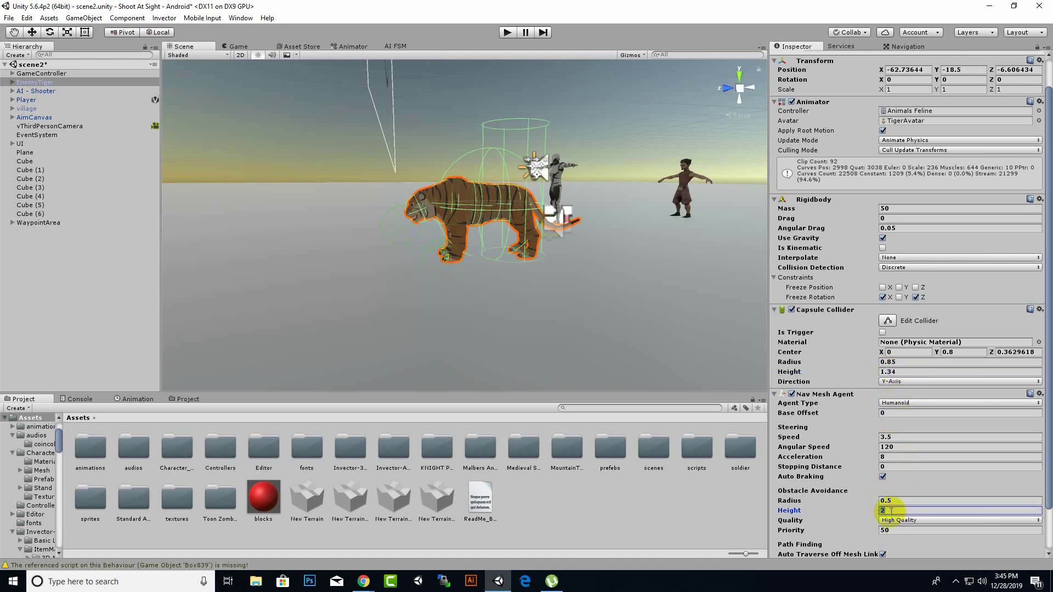
{"action": "key", "text": "ctrl+v"}
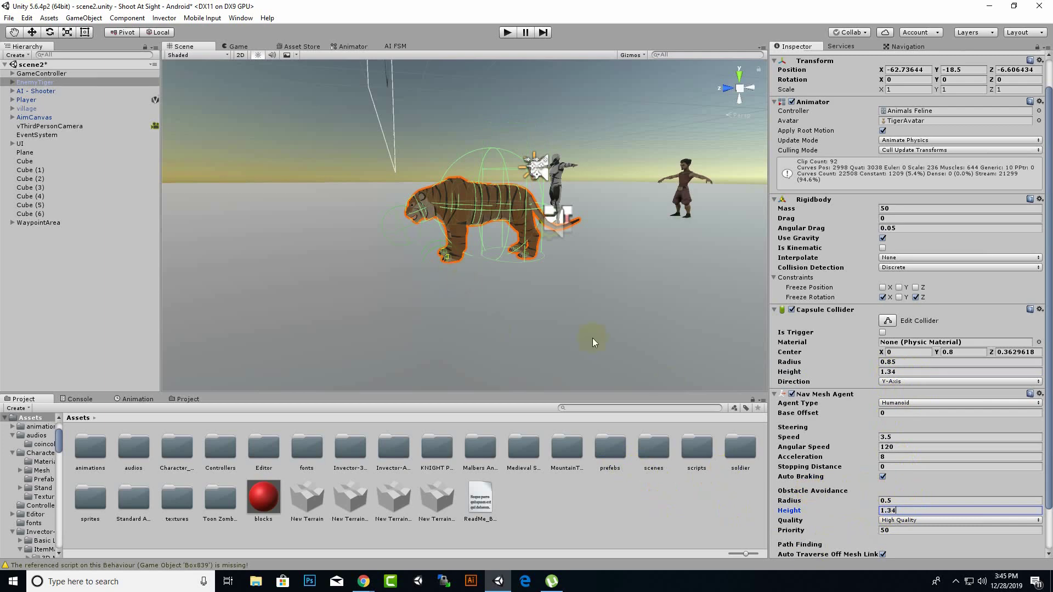
{"action": "scroll", "coordinate": [641, 331], "scroll_direction": "down", "scroll_amount": 1}
{"action": "left_click_drag", "start_coordinate": [651, 376], "coordinate": [588, 374], "text": "alt"}
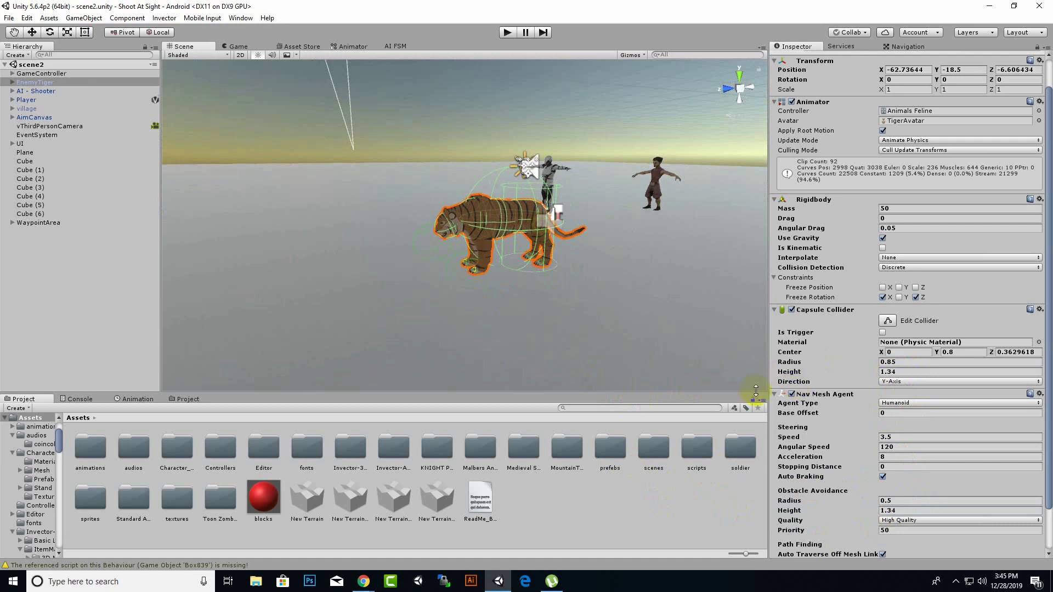
Collapse the Nav Mesh Agent and Capsule Collider, and add a VFSM Behaviour Controller component to EnemyTiger with its properties open
{"action": "left_click", "coordinate": [774, 394]}
{"action": "left_click", "coordinate": [774, 337]}
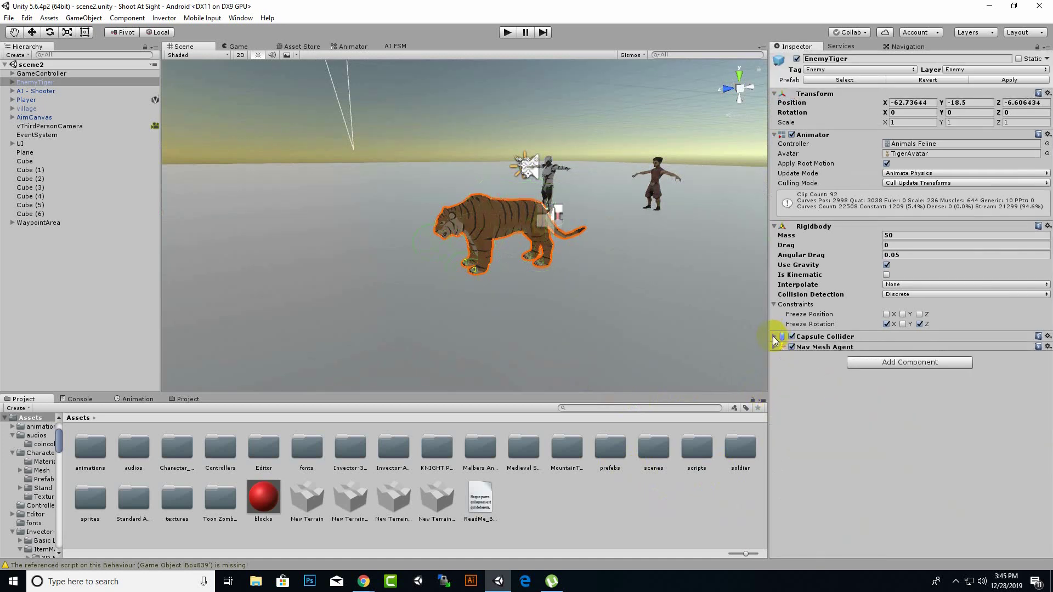
{"action": "left_click", "coordinate": [902, 362]}
{"action": "type", "text": "fs"}
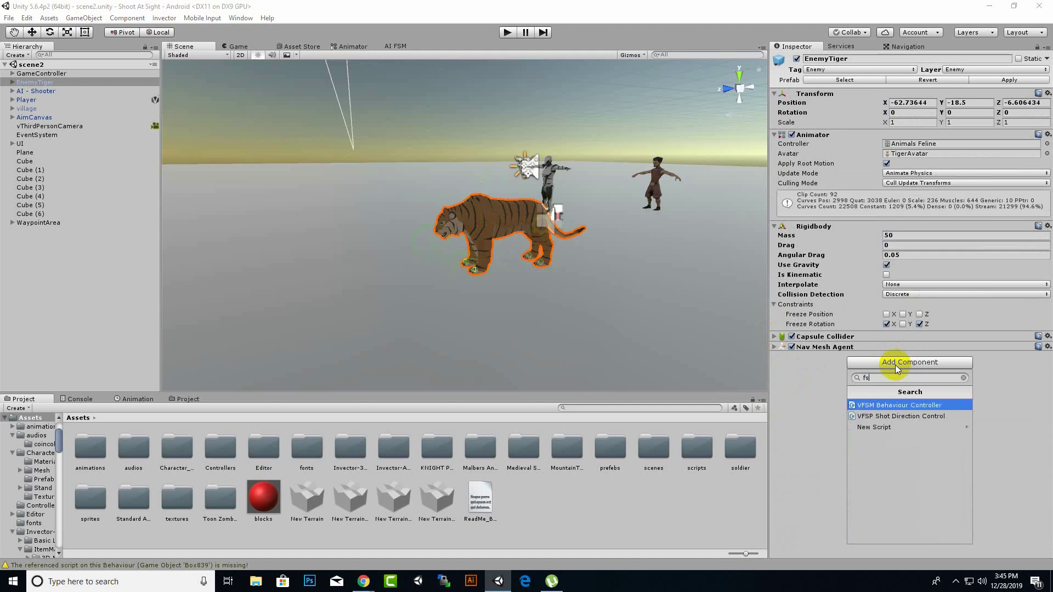
{"action": "left_click", "coordinate": [898, 405]}
{"action": "left_click", "coordinate": [939, 393]}
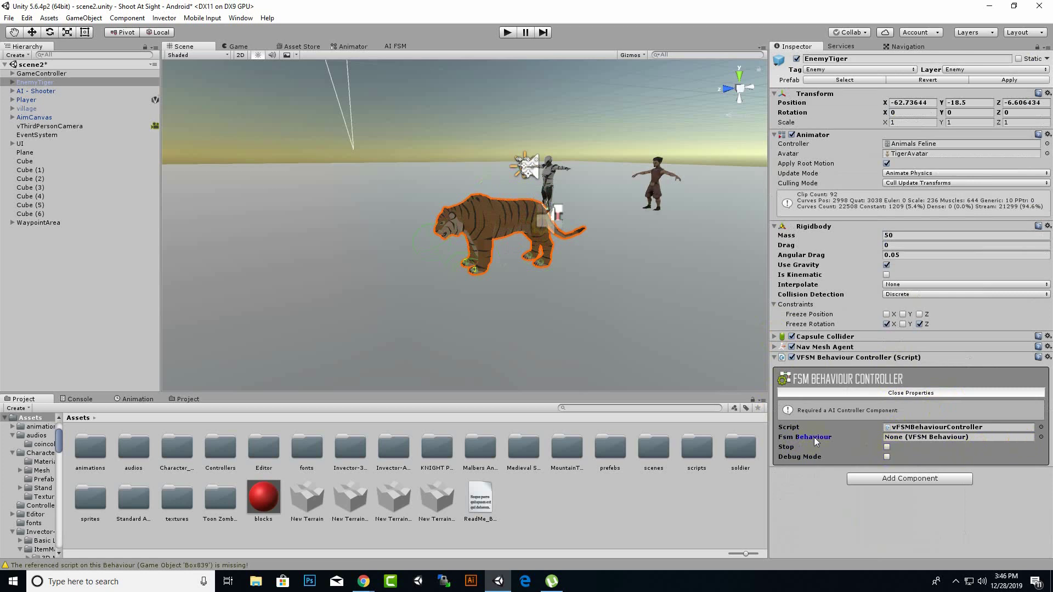
Assign FSM_CivilianSimple as the Fsm Behaviour of EnemyTiger's VFSM Behaviour Controller
{"action": "left_click", "coordinate": [1041, 437]}
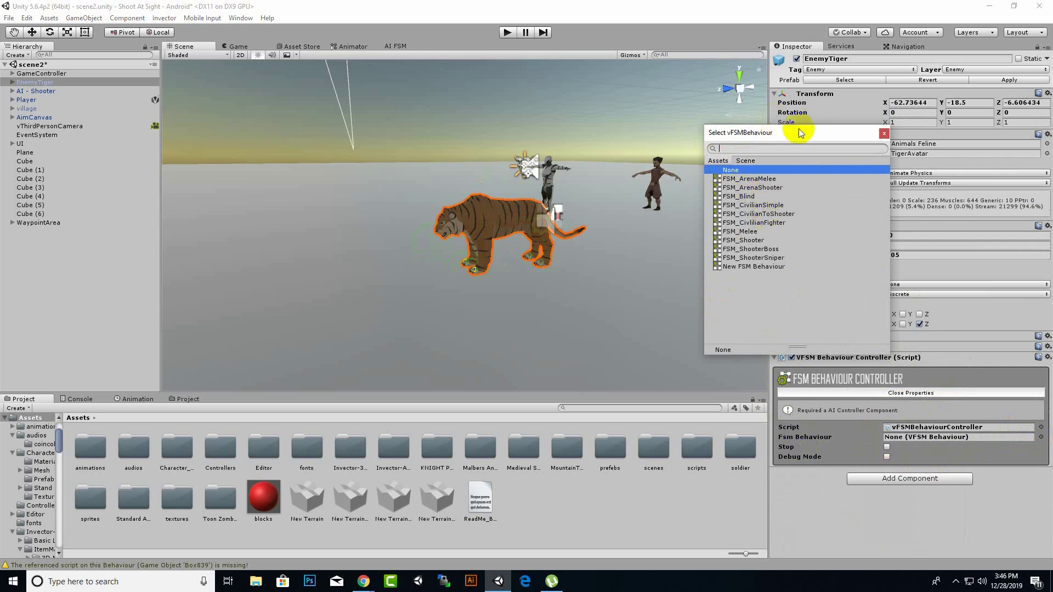
{"action": "left_click", "coordinate": [762, 205]}
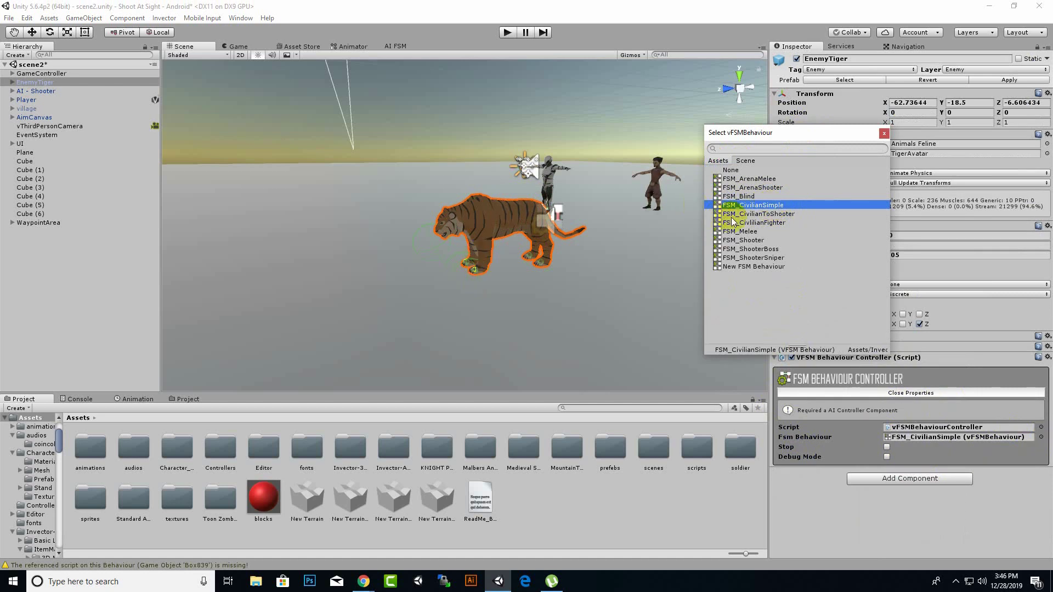
{"action": "double_click", "coordinate": [778, 206]}
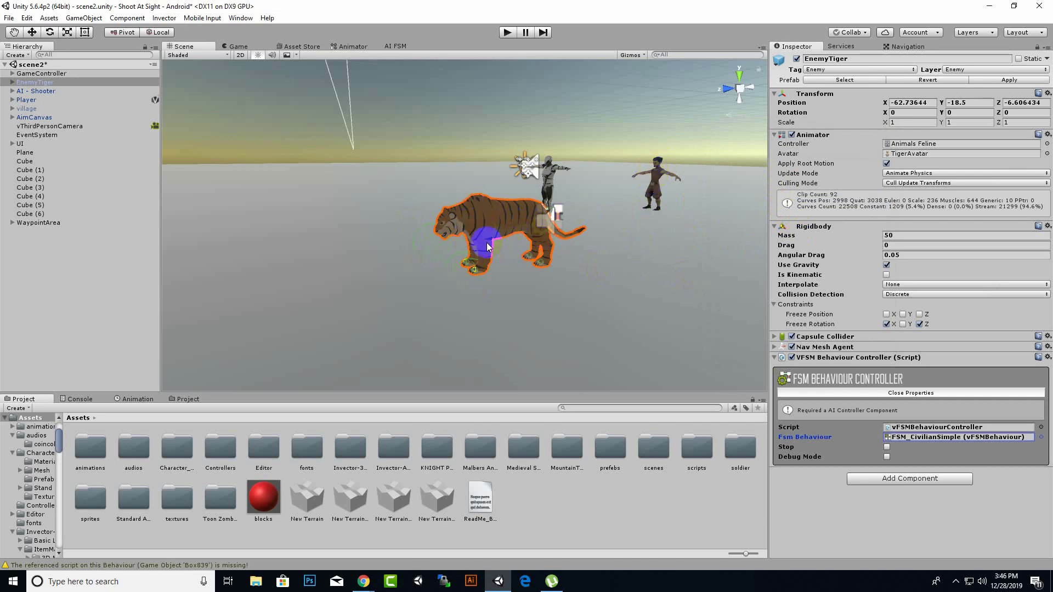
{"action": "left_click", "coordinate": [492, 223]}
{"action": "left_click", "coordinate": [470, 207]}
{"action": "left_click", "coordinate": [531, 207]}
{"action": "left_click", "coordinate": [540, 204]}
{"action": "left_click", "coordinate": [465, 231]}
{"action": "left_click", "coordinate": [533, 207]}
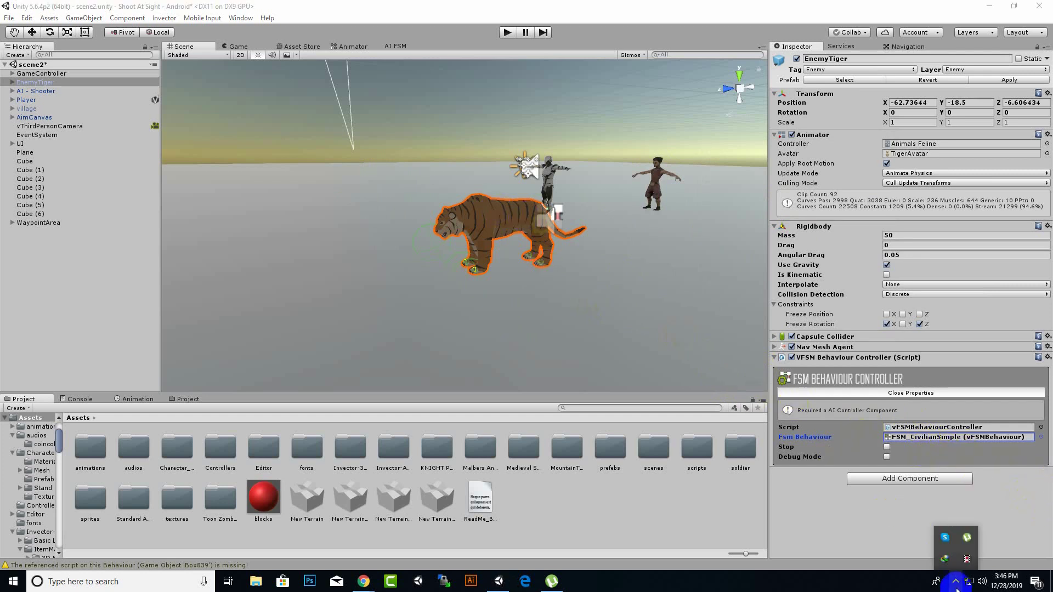
Add the V Control AI component to EnemyTiger and open its AI Basic Controller properties
{"action": "left_click", "coordinate": [938, 481]}
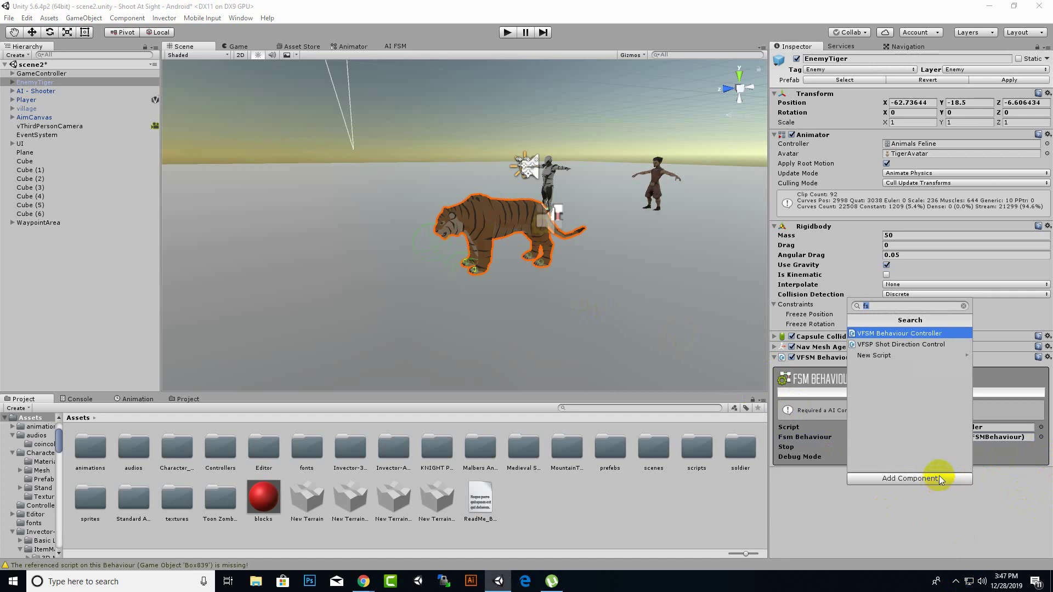
{"action": "type", "text": "contro"}
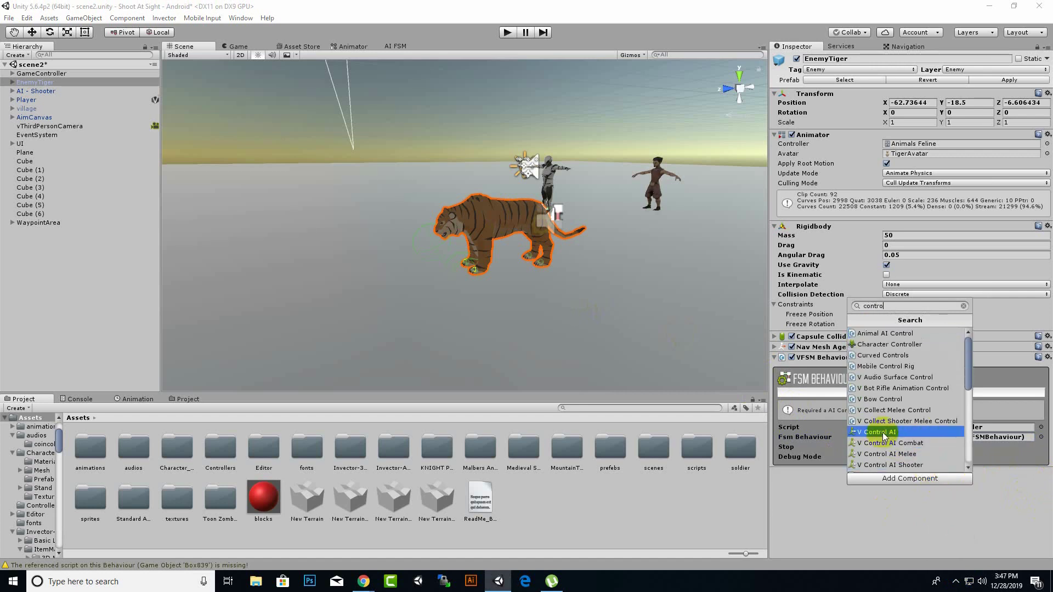
{"action": "scroll", "coordinate": [876, 429], "scroll_direction": "down", "scroll_amount": 1}
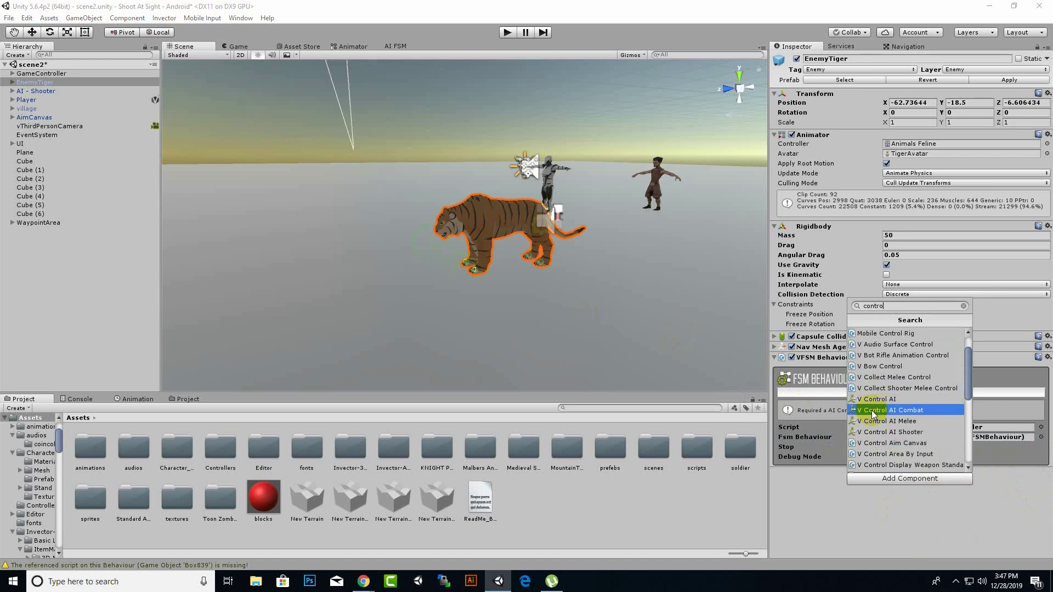
{"action": "left_click", "coordinate": [885, 401]}
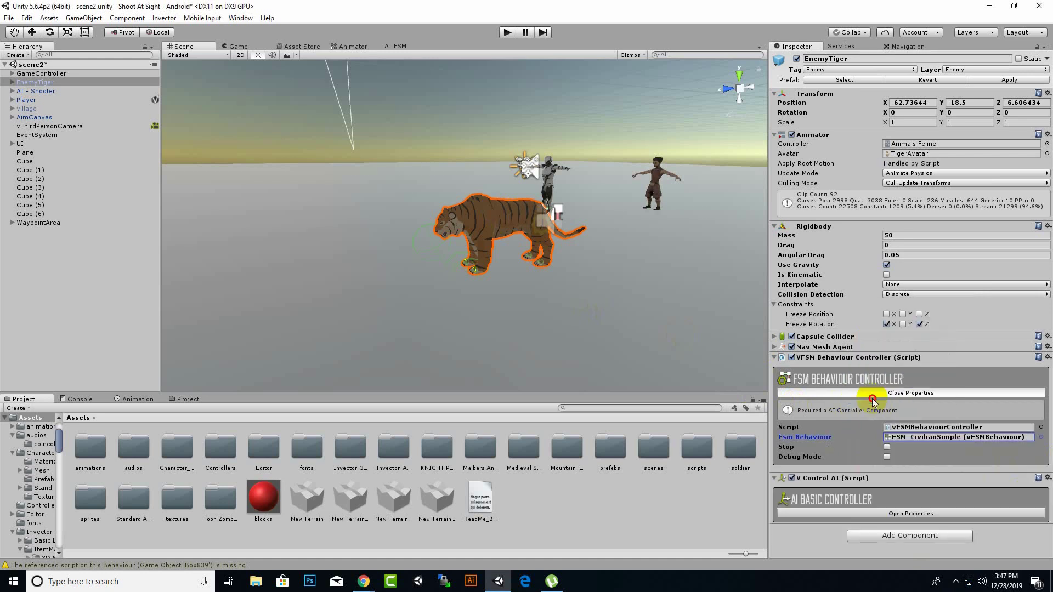
{"action": "left_click", "coordinate": [909, 514]}
{"action": "scroll", "coordinate": [887, 460], "scroll_direction": "down", "scroll_amount": 3}
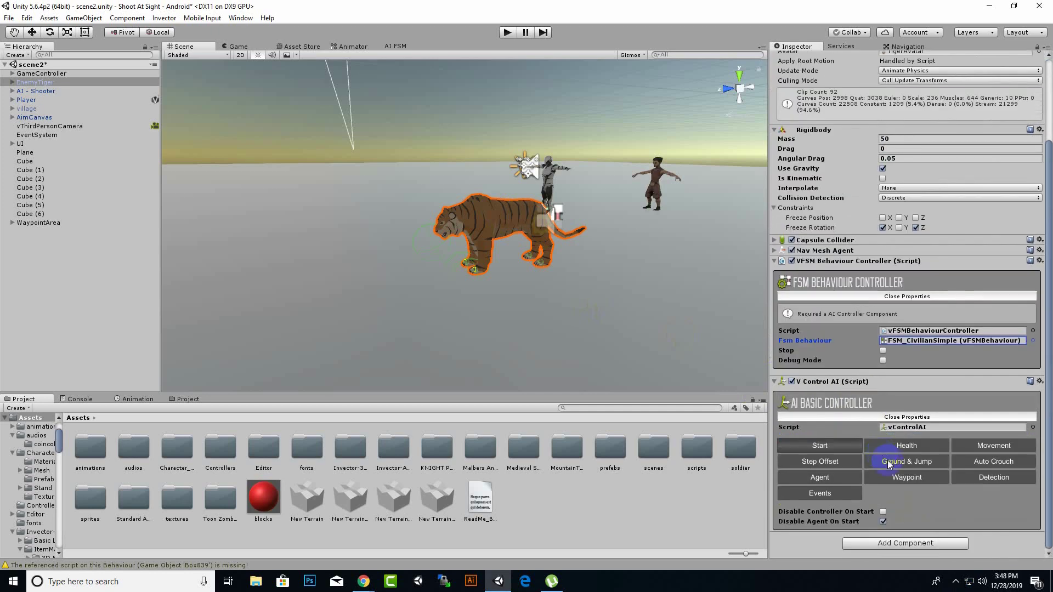
{"action": "scroll", "coordinate": [965, 424], "scroll_direction": "up", "scroll_amount": 3}
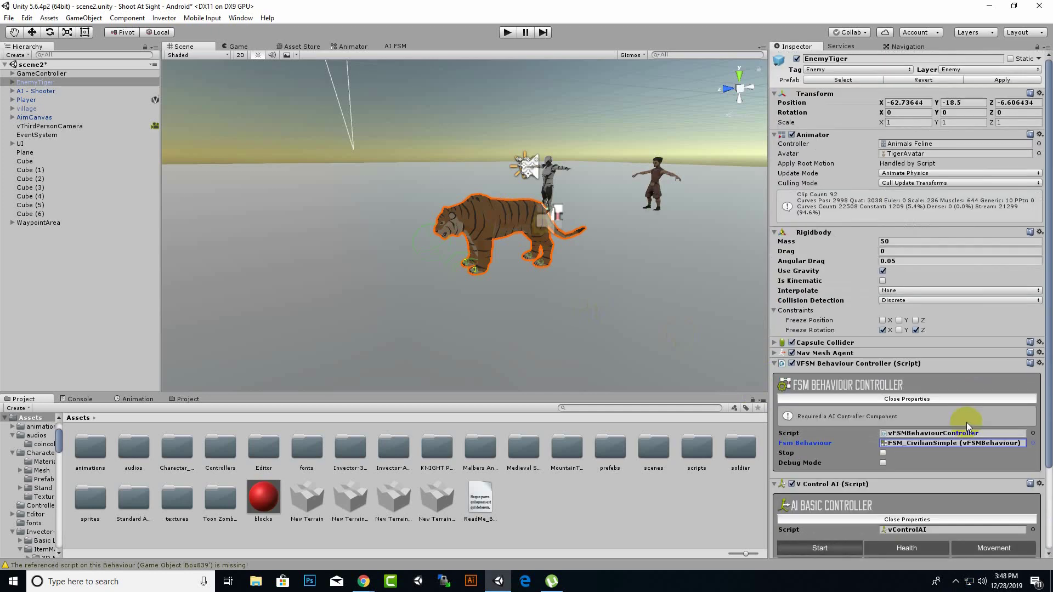
Collapse the V Control AI, VFSM Behaviour Controller and Rigidbody components of EnemyTiger
{"action": "left_click", "coordinate": [774, 483]}
{"action": "left_click", "coordinate": [775, 357]}
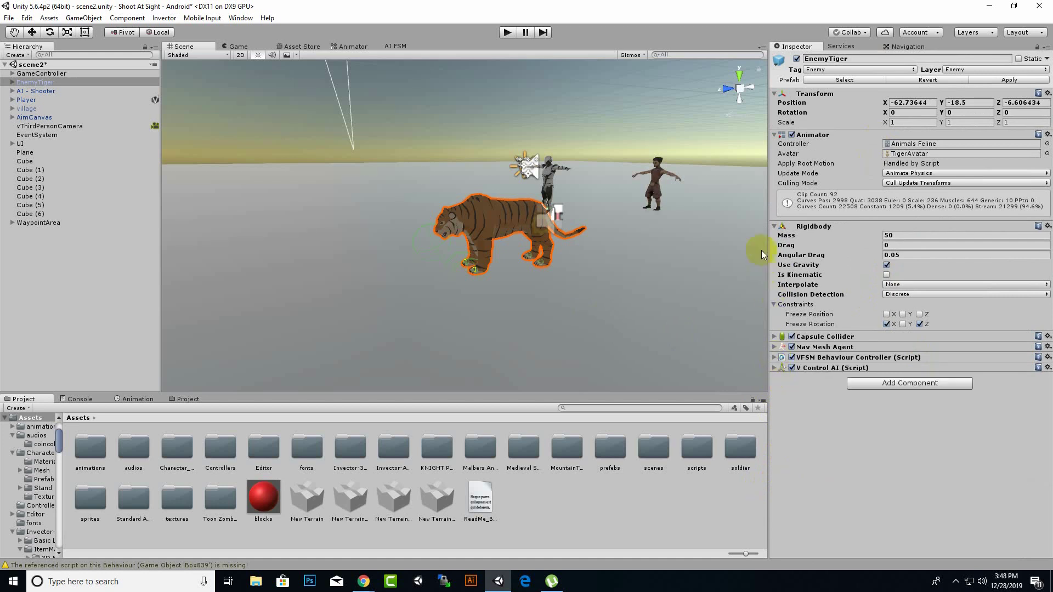
{"action": "left_click", "coordinate": [774, 226]}
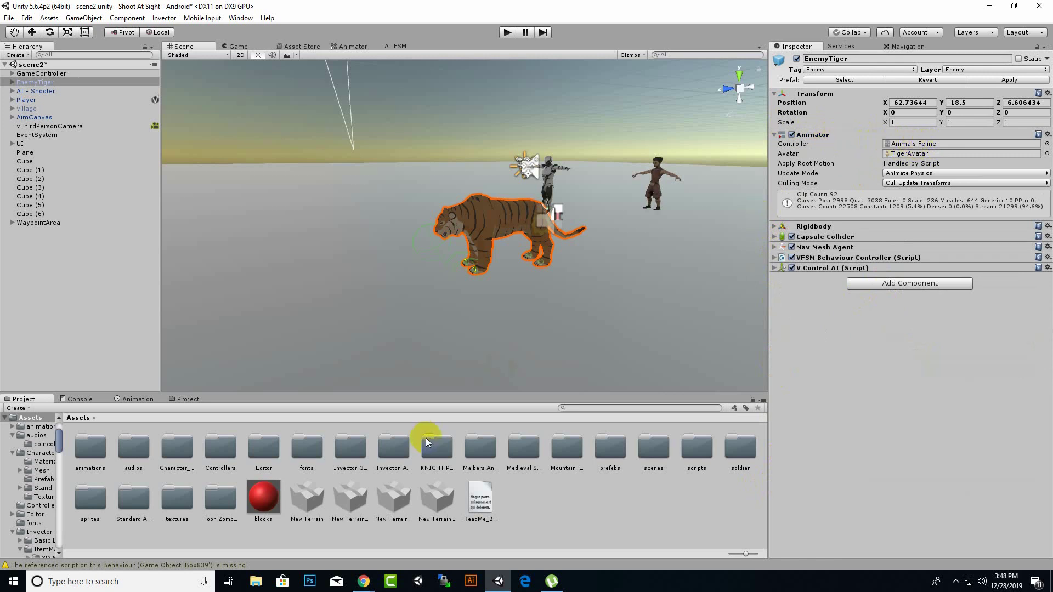
Find the Invector@AI_MeleeCombat controller in the Animators folder of Invector-AIController (Beta) and duplicate it
{"action": "double_click", "coordinate": [396, 452]}
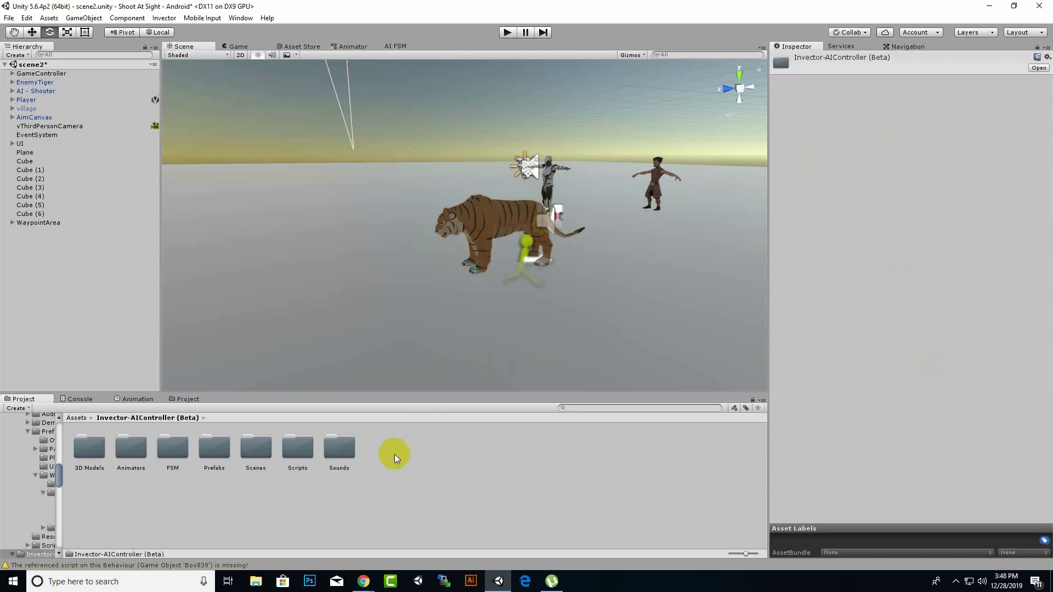
{"action": "double_click", "coordinate": [132, 447]}
{"action": "left_click", "coordinate": [256, 462]}
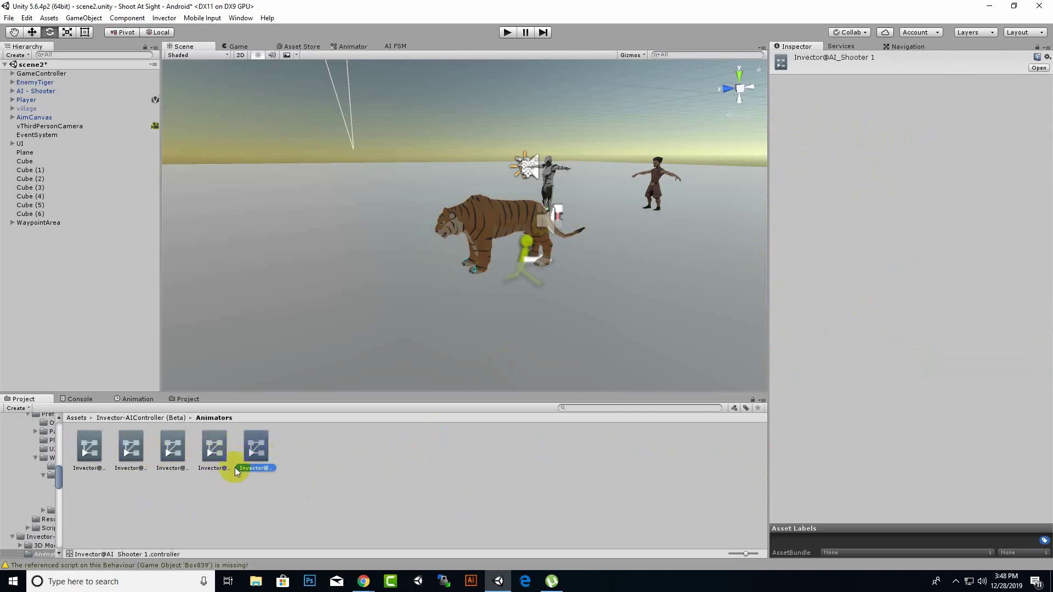
{"action": "left_click", "coordinate": [215, 445]}
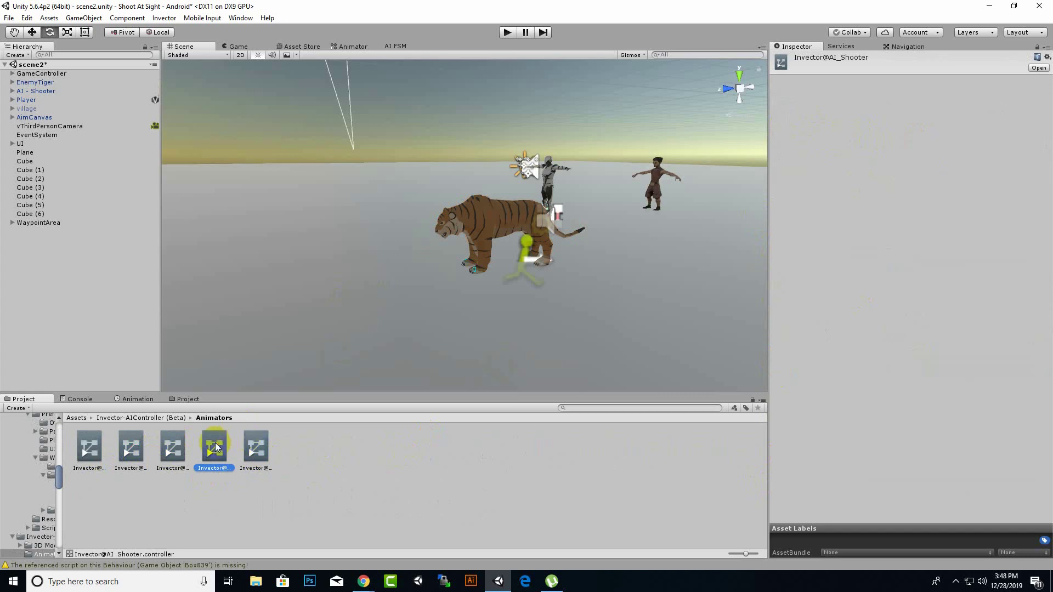
{"action": "left_click", "coordinate": [172, 447]}
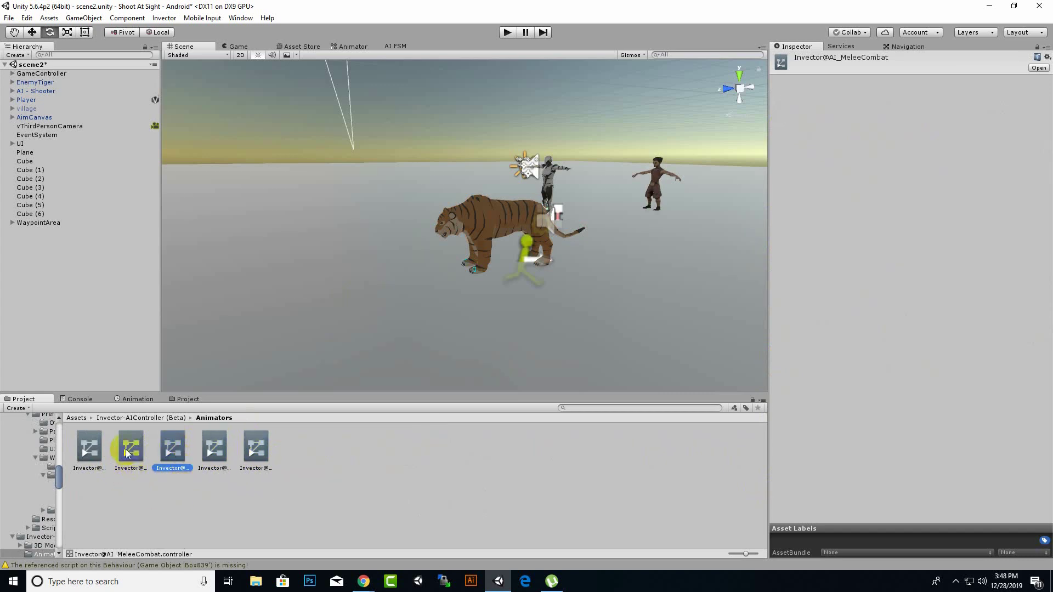
{"action": "left_click", "coordinate": [126, 452]}
{"action": "left_click", "coordinate": [172, 447]}
{"action": "left_click", "coordinate": [90, 450]}
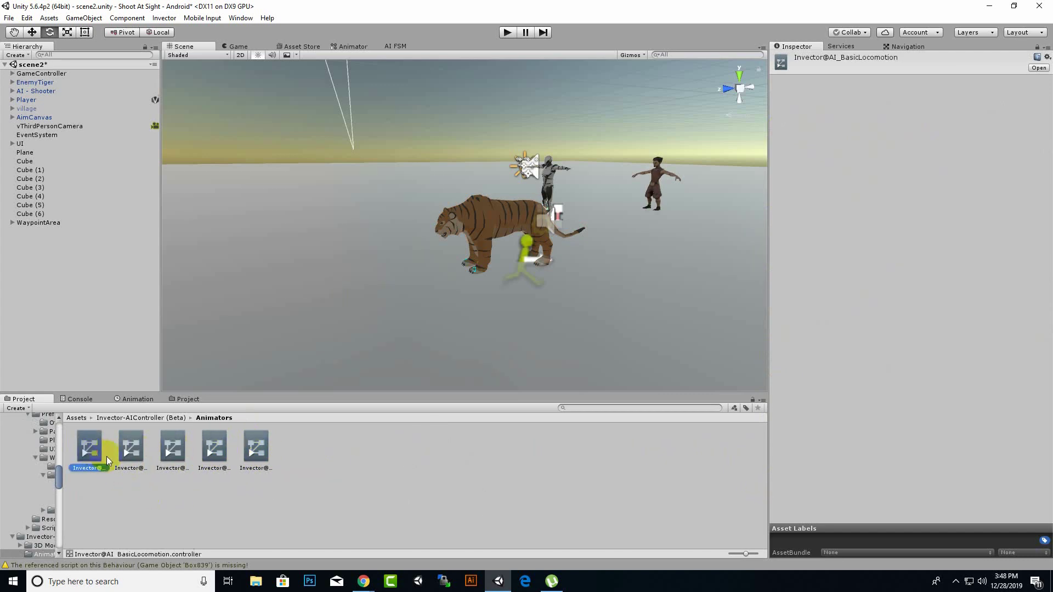
{"action": "left_click", "coordinate": [176, 456]}
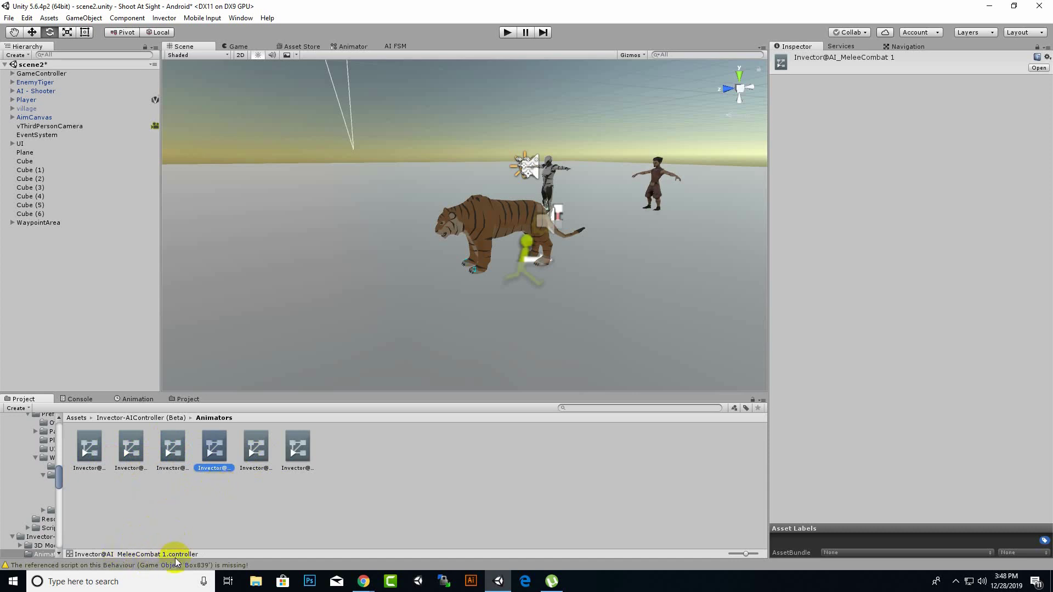
Switch to File Explorer and open Documents > Shoot At Sight > Assets > Invector-AIController (Beta) > Animators
{"action": "left_click", "coordinate": [255, 581]}
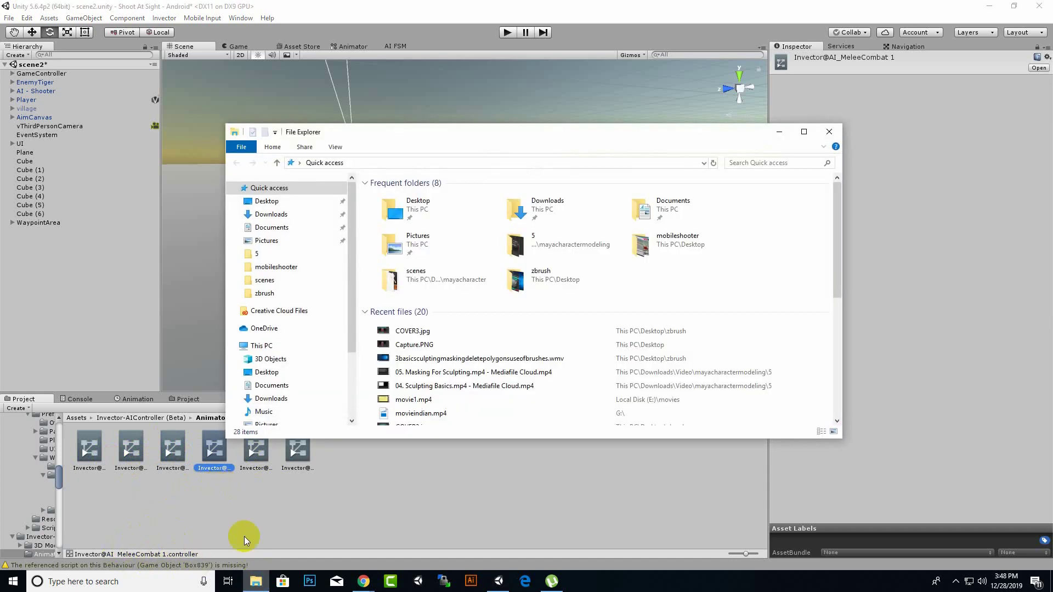
{"action": "left_click", "coordinate": [272, 227]}
{"action": "scroll", "coordinate": [468, 325], "scroll_direction": "down", "scroll_amount": 5}
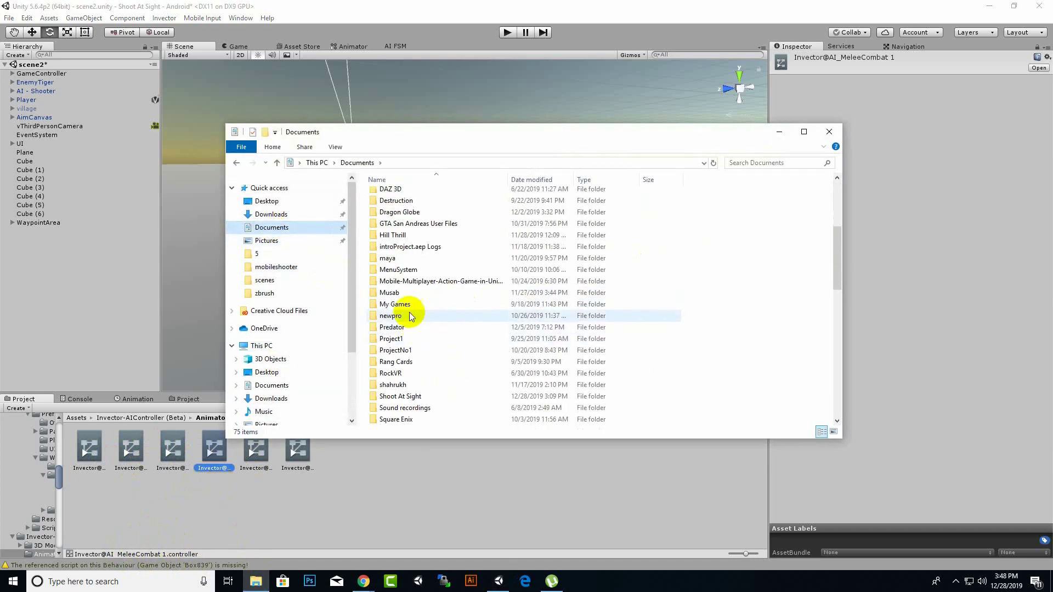
{"action": "left_click", "coordinate": [416, 397]}
{"action": "double_click", "coordinate": [416, 397]}
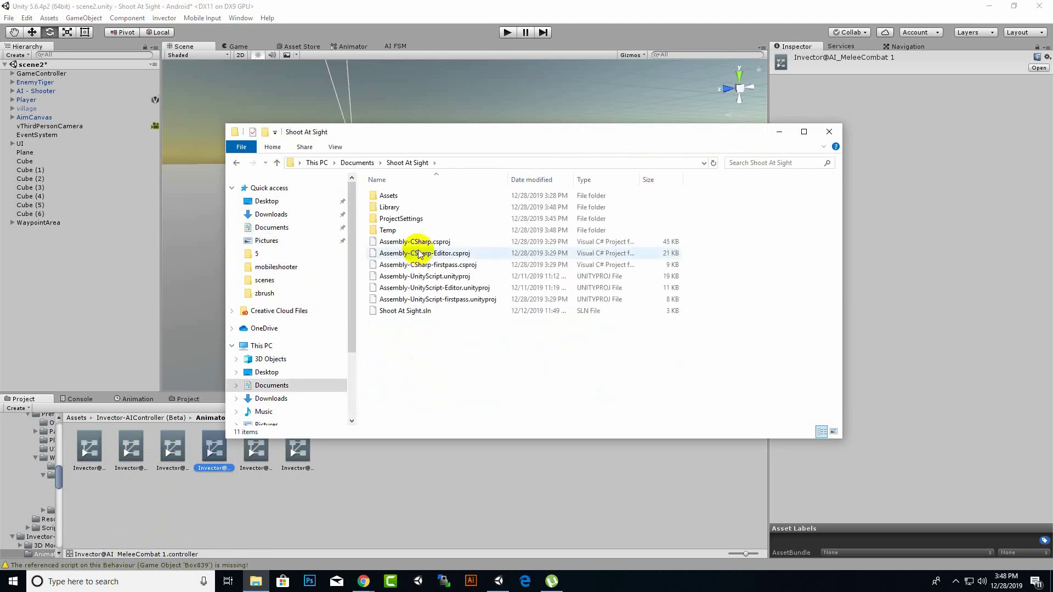
{"action": "double_click", "coordinate": [403, 196]}
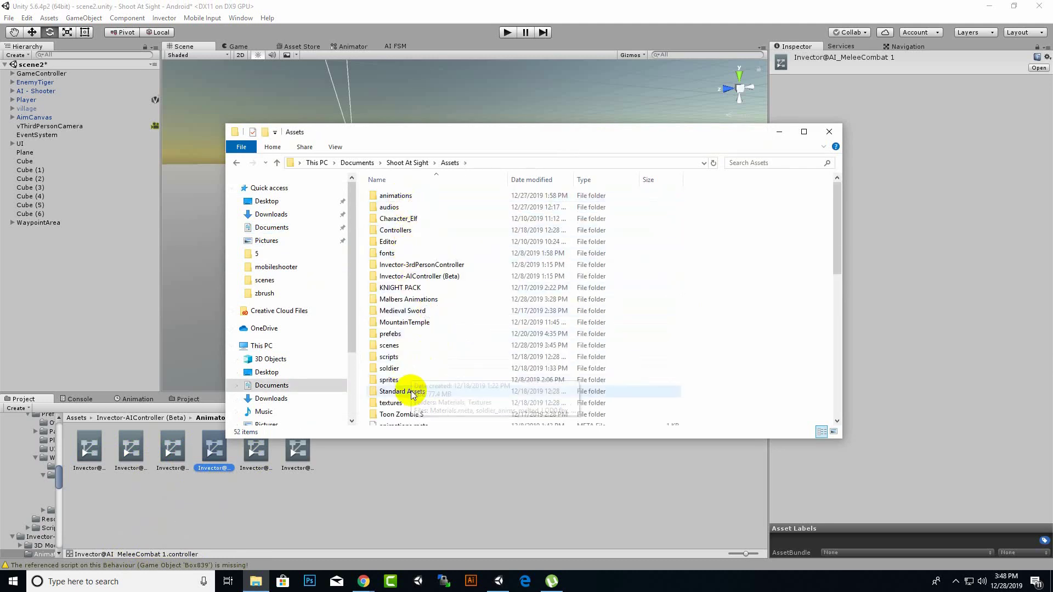
{"action": "double_click", "coordinate": [410, 276]}
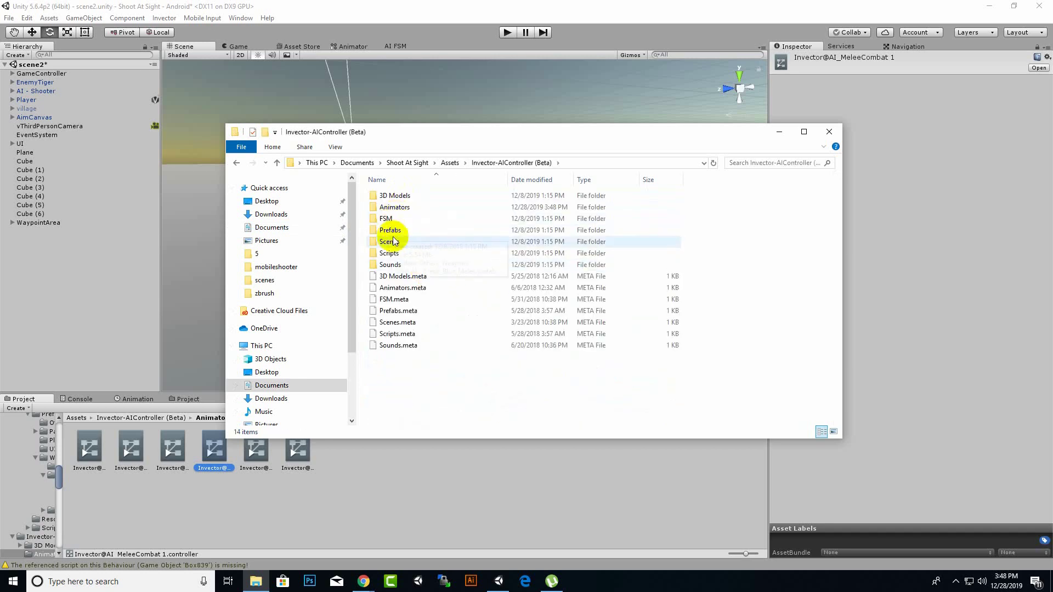
{"action": "double_click", "coordinate": [394, 208]}
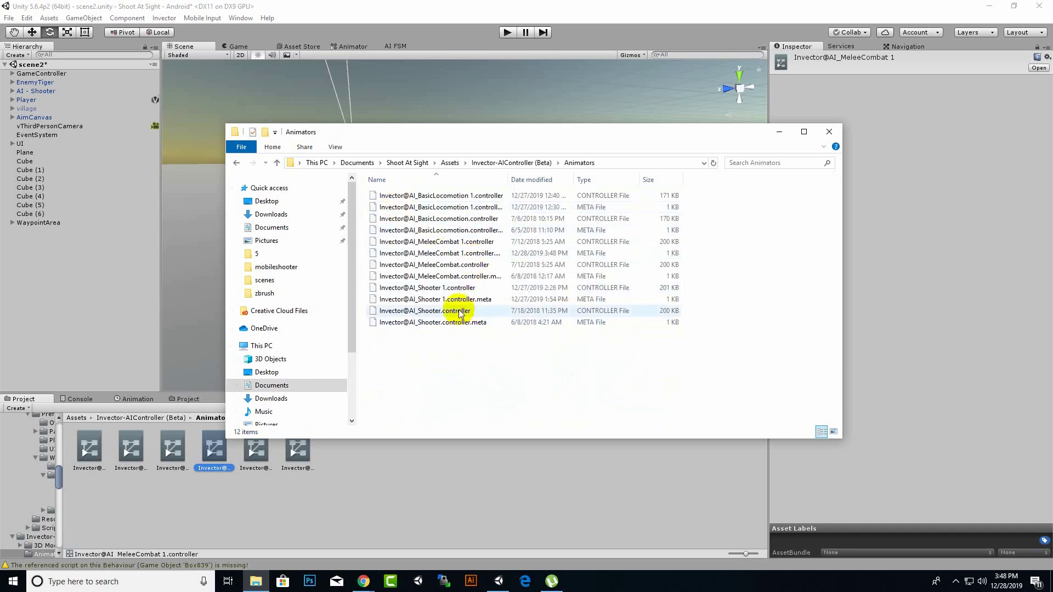
Rename the duplicated Invector@AI_MeleeCombat 1.controller file as AnimalAI and return to Unity by closing the Animators folder window
{"action": "left_click", "coordinate": [437, 299]}
{"action": "left_click", "coordinate": [458, 277]}
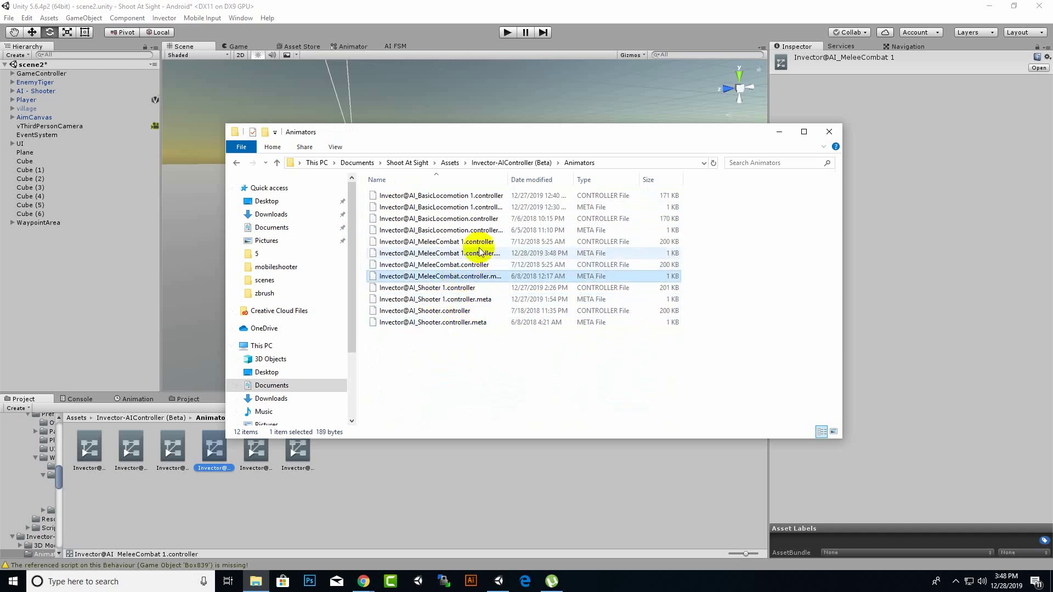
{"action": "left_click", "coordinate": [439, 242]}
{"action": "right_click", "coordinate": [441, 242]}
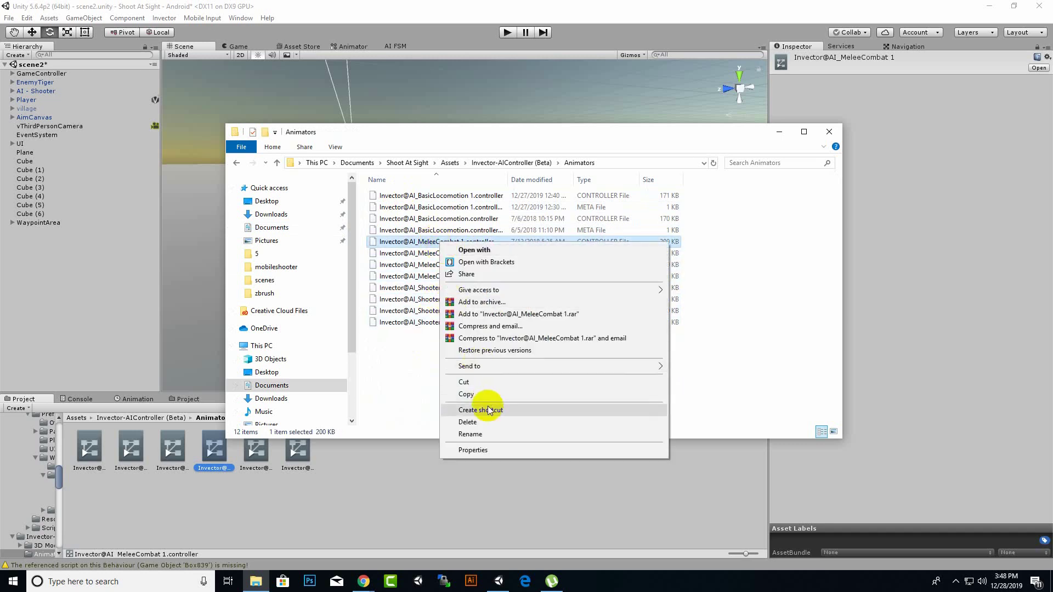
{"action": "left_click", "coordinate": [484, 433]}
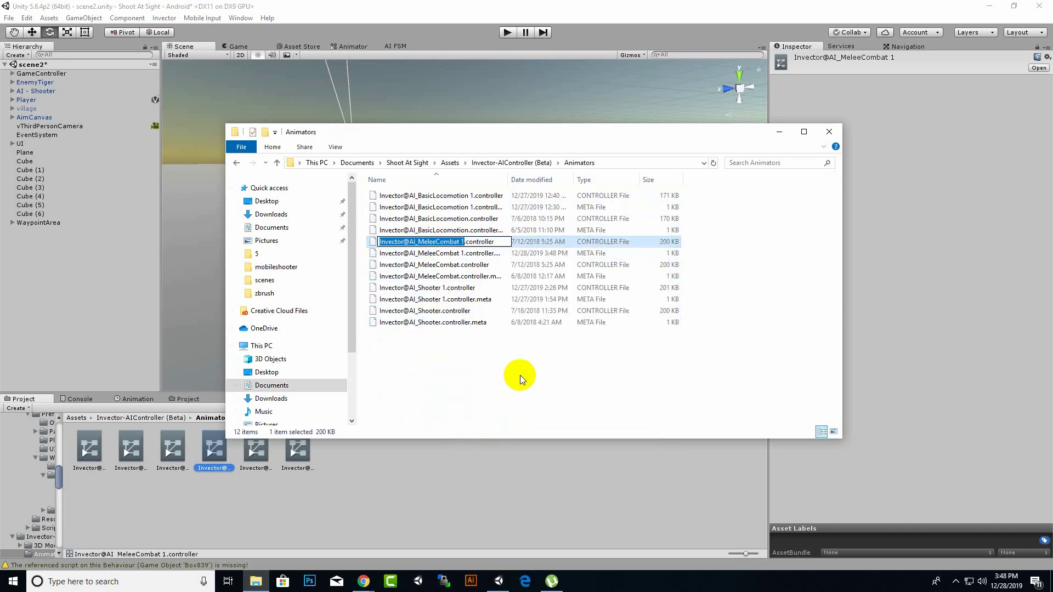
{"action": "type", "text": "Animal"}
{"action": "type", "text": "AI"}
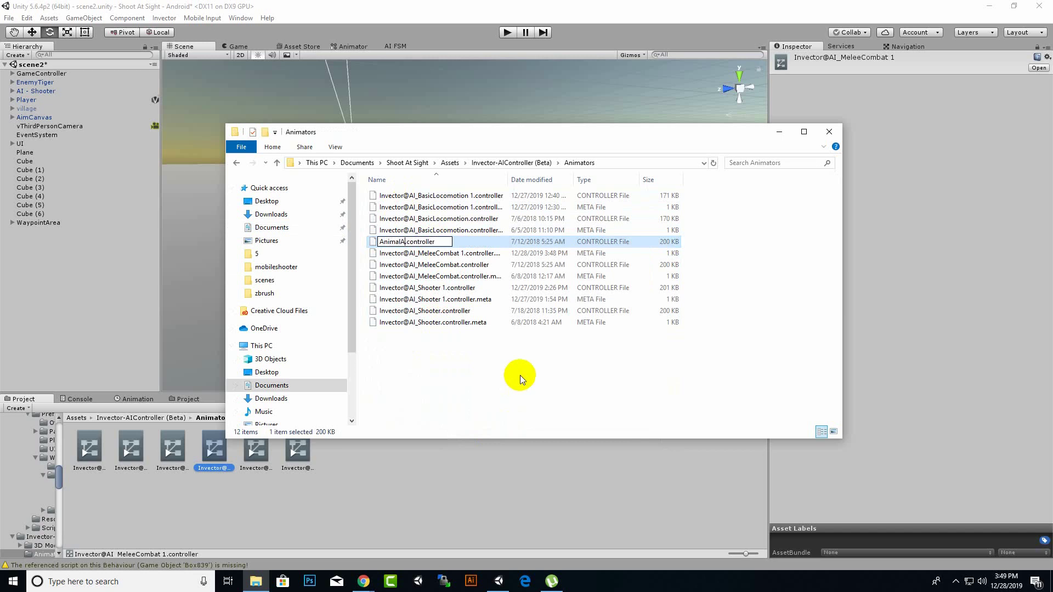
{"action": "key", "text": "Return"}
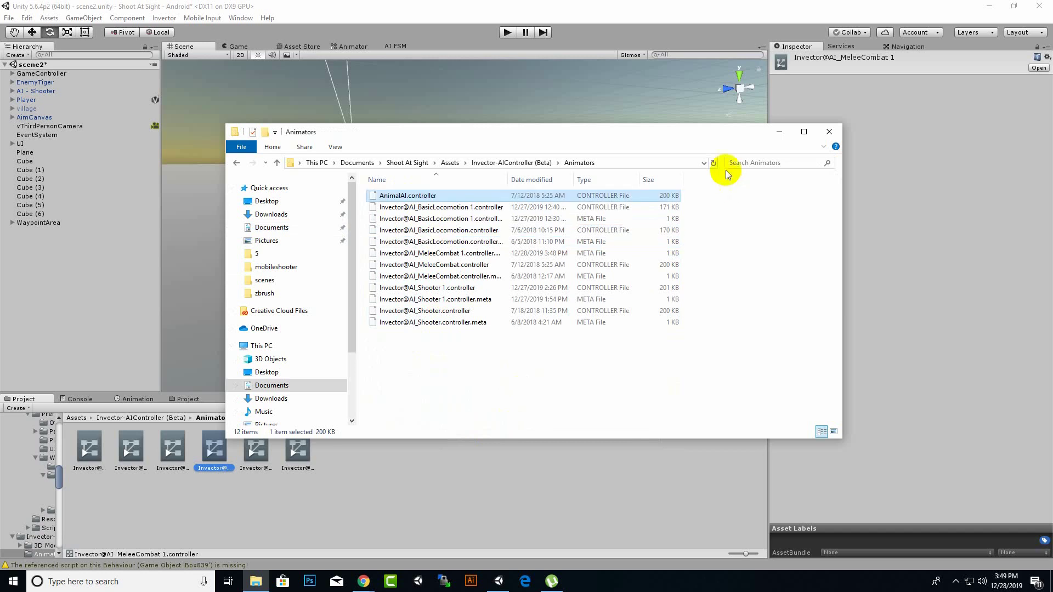
{"action": "left_click", "coordinate": [829, 131]}
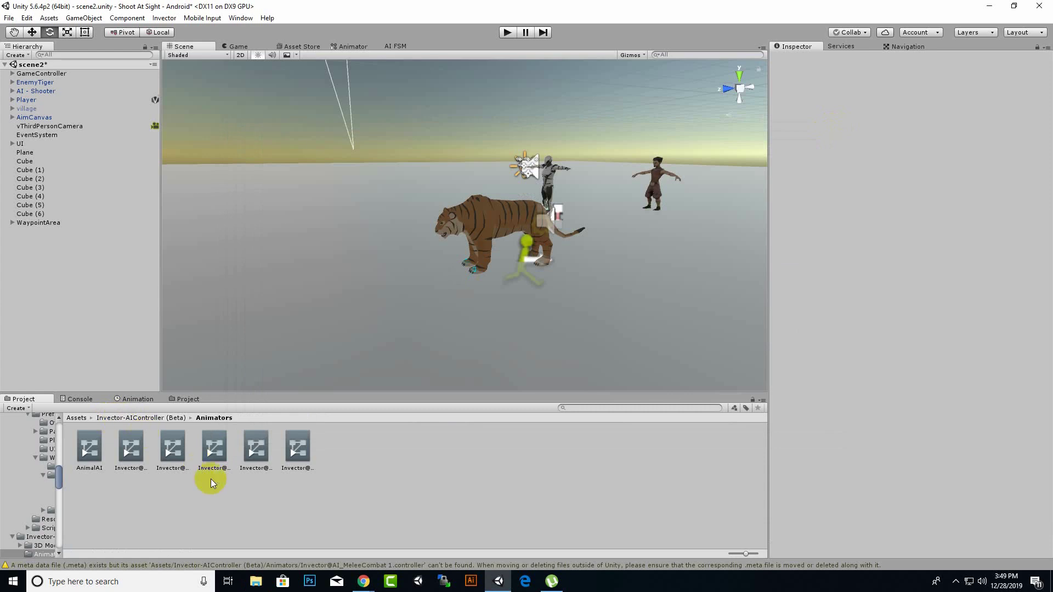
Assign AnimalAI as the Animator controller of EnemyTiger and open AnimalAI in the Animator graph
{"action": "left_click", "coordinate": [36, 82]}
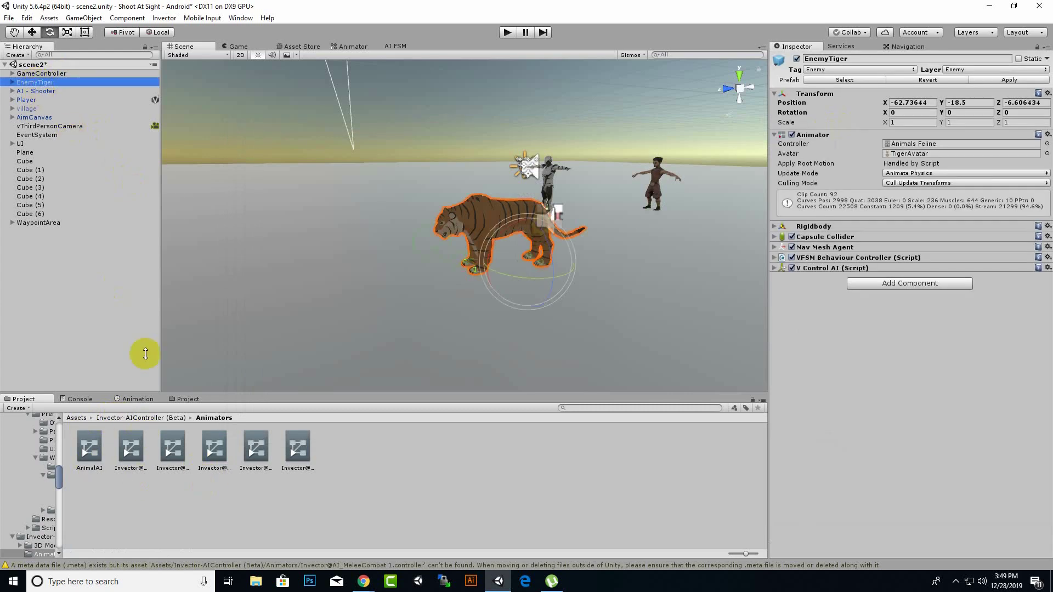
{"action": "left_click_drag", "start_coordinate": [88, 458], "coordinate": [913, 145]}
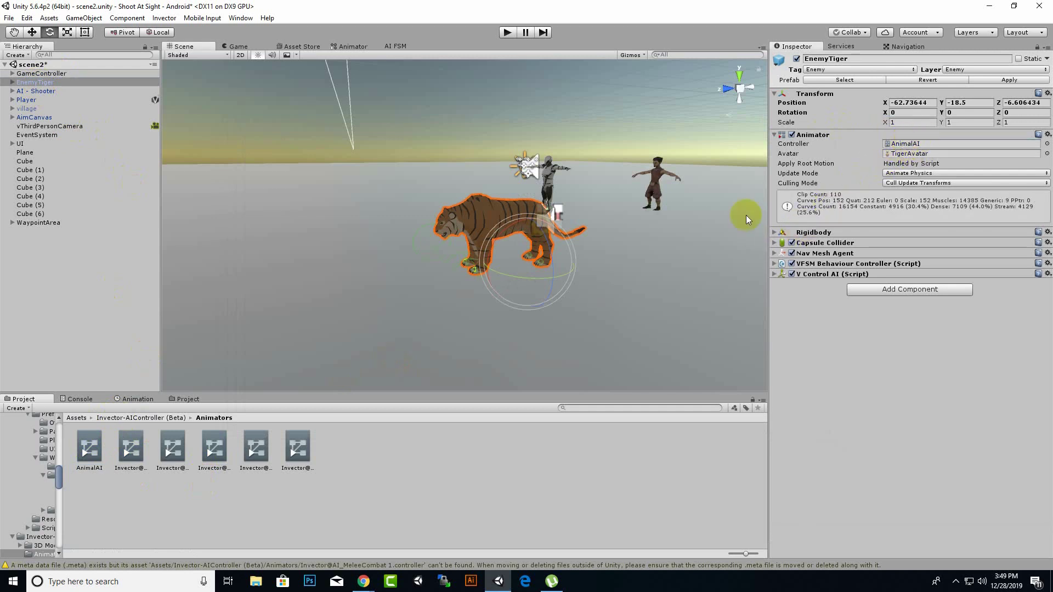
{"action": "double_click", "coordinate": [89, 447]}
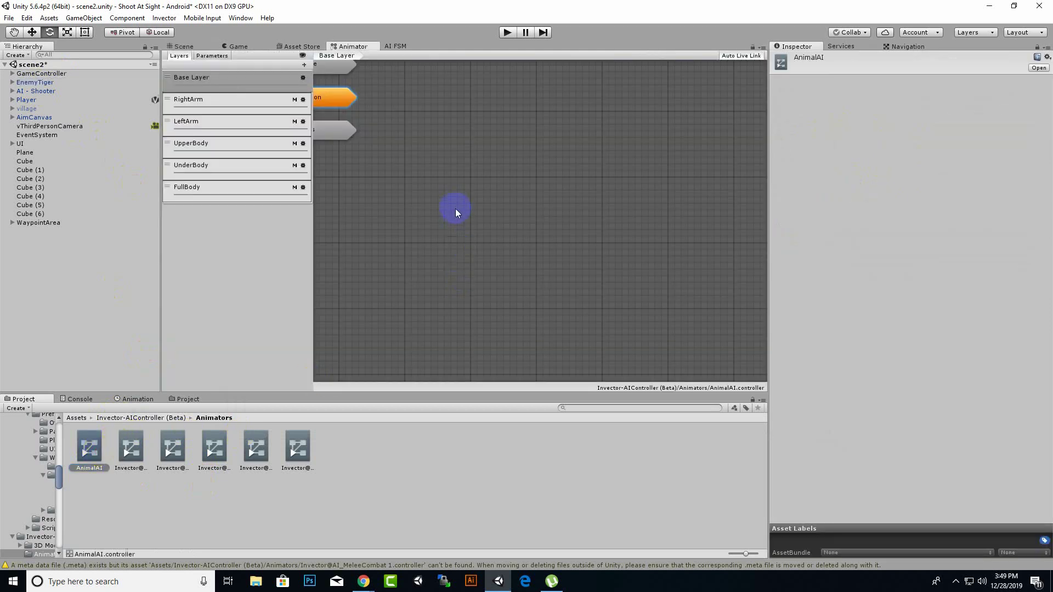
{"action": "middle_click_drag", "start_coordinate": [455, 209], "coordinate": [700, 259]}
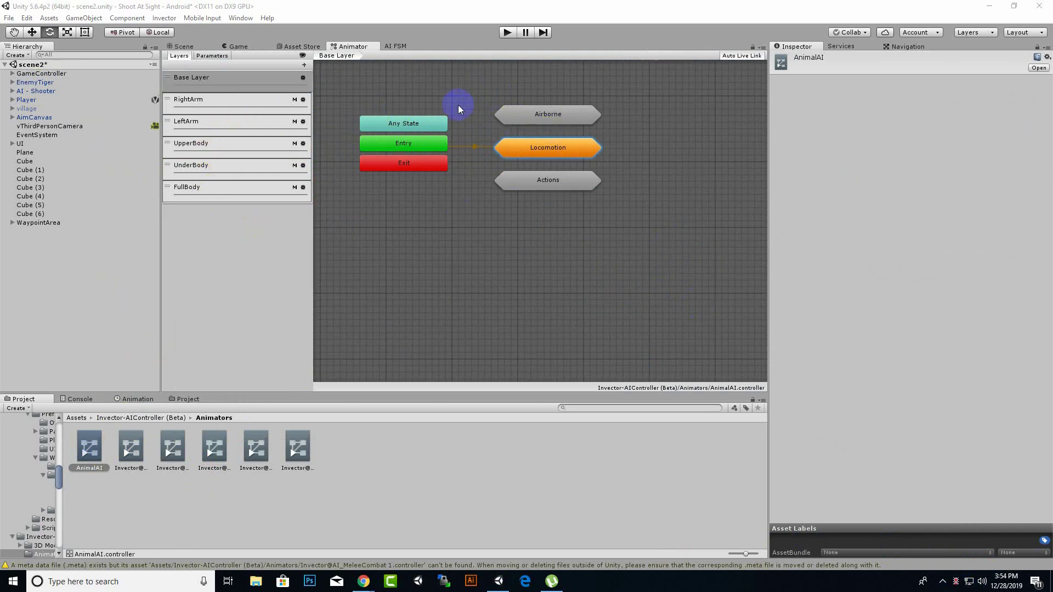
Delete the Airborne sub-state machine from the Base Layer of AnimalAI
{"action": "left_click", "coordinate": [225, 76]}
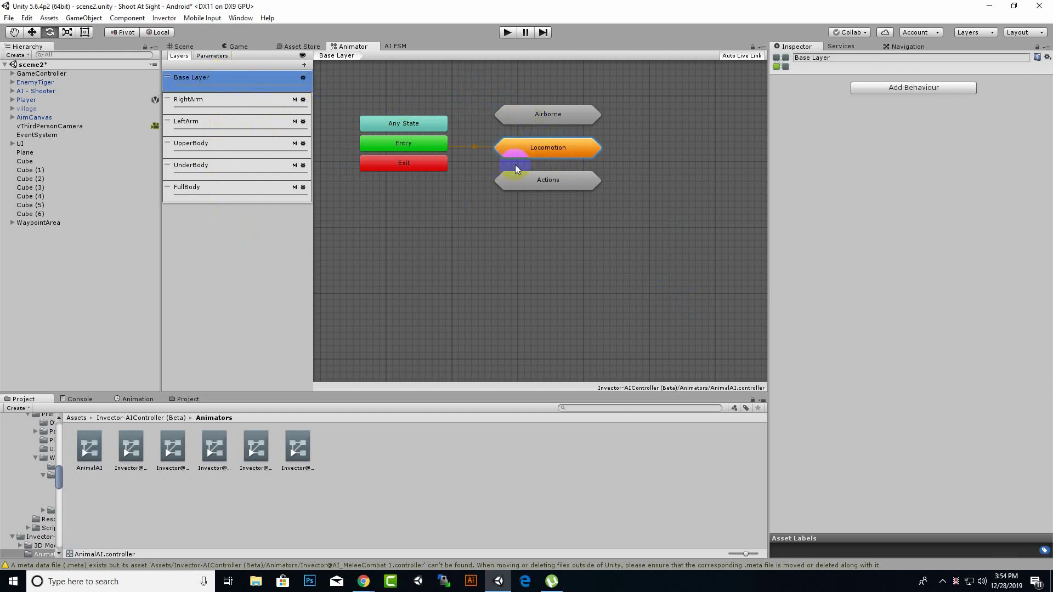
{"action": "left_click", "coordinate": [559, 156]}
{"action": "left_click", "coordinate": [547, 180]}
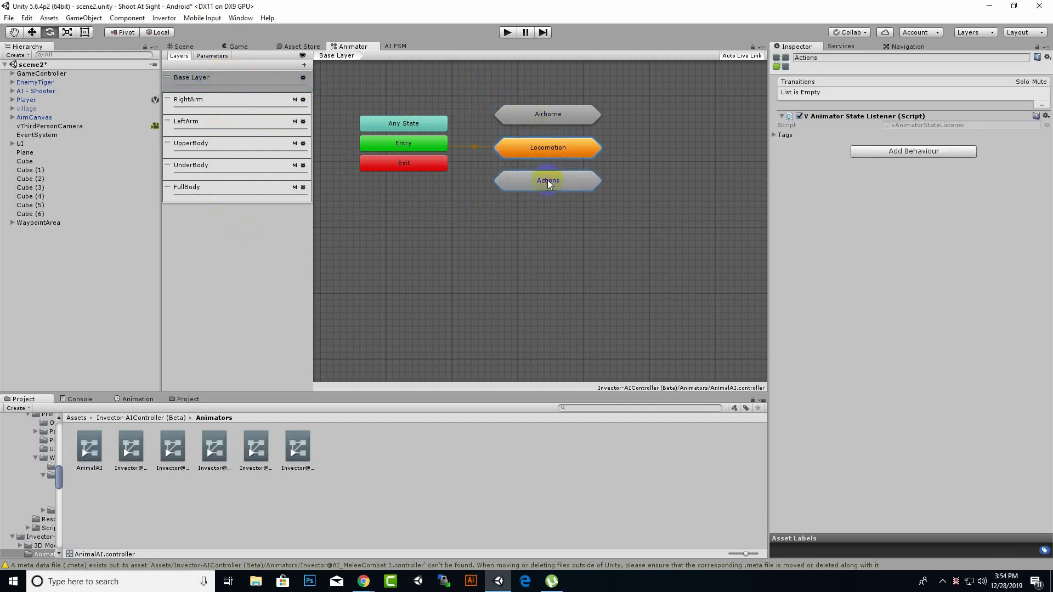
{"action": "left_click", "coordinate": [562, 120]}
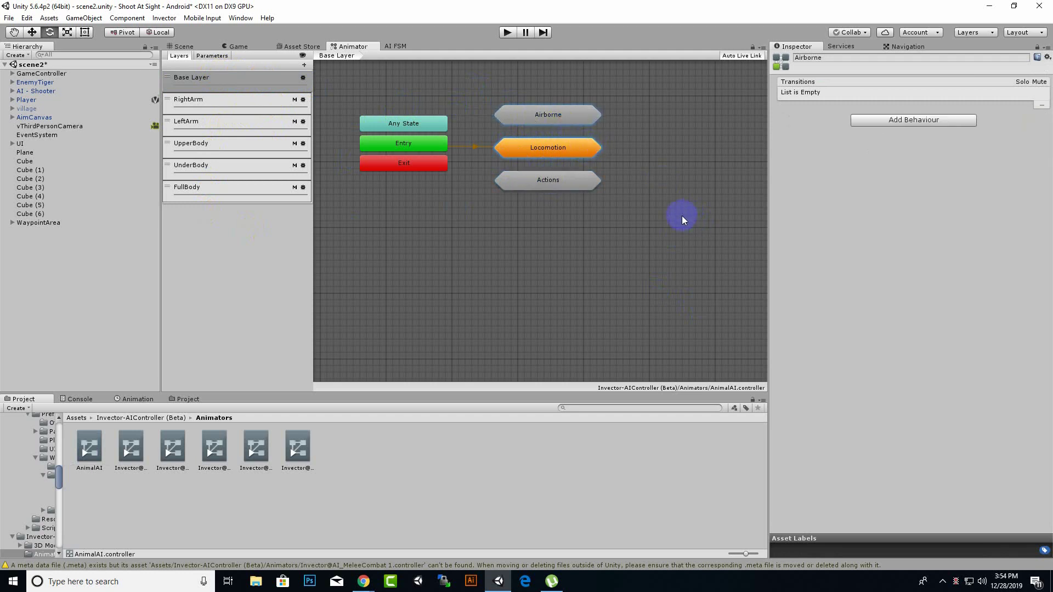
{"action": "left_click", "coordinate": [666, 123]}
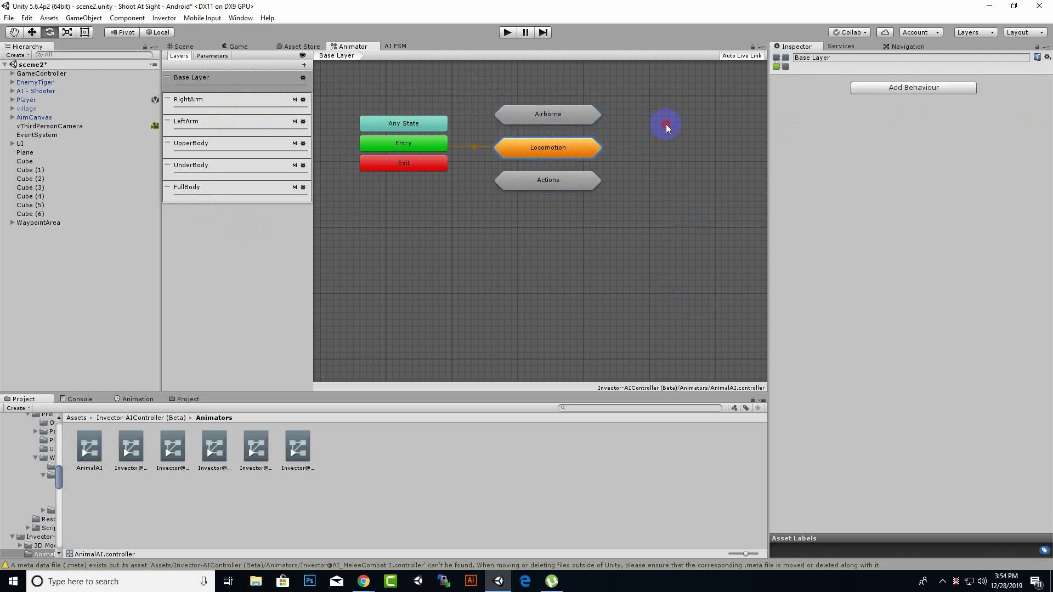
{"action": "left_click", "coordinate": [560, 112]}
{"action": "key", "text": "Delete"}
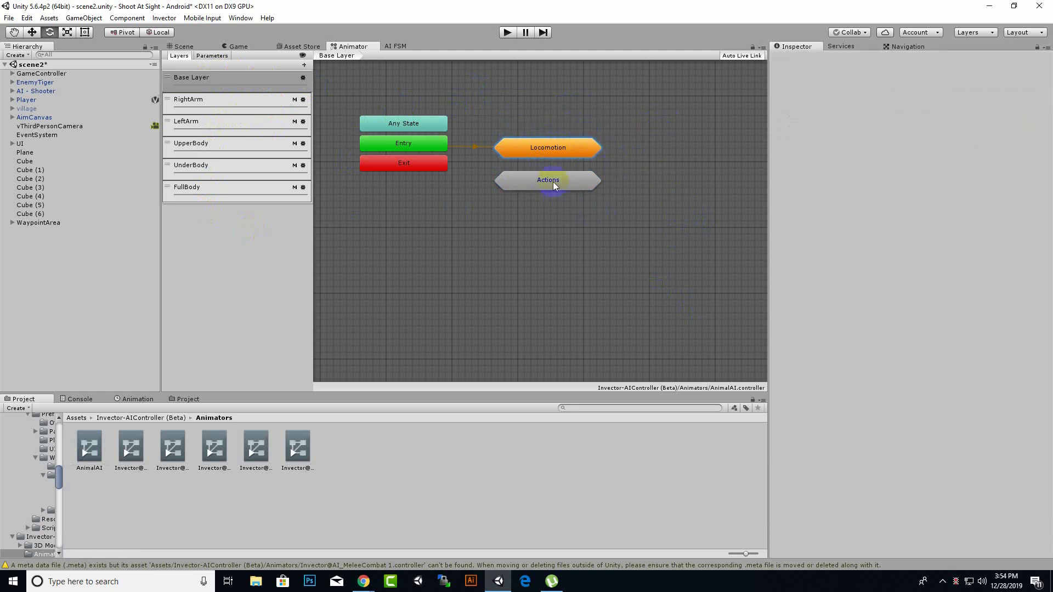
Open the Locomotion sub-state machine and delete Strafe Locomotion and Random Idle from it
{"action": "left_click", "coordinate": [555, 154]}
{"action": "double_click", "coordinate": [559, 154]}
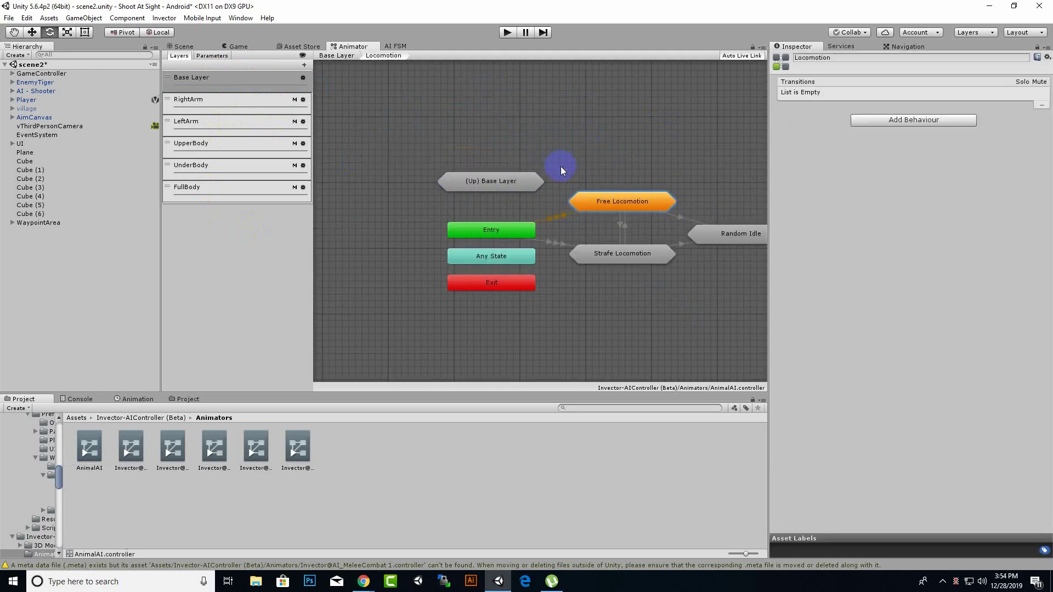
{"action": "key", "text": "a"}
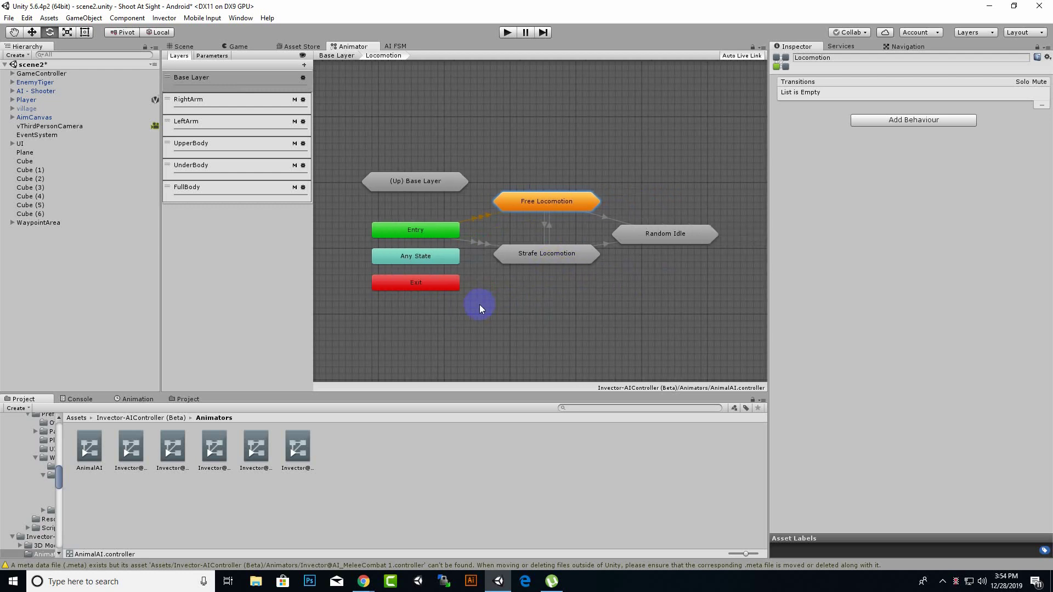
{"action": "left_click_drag", "start_coordinate": [679, 281], "coordinate": [541, 242]}
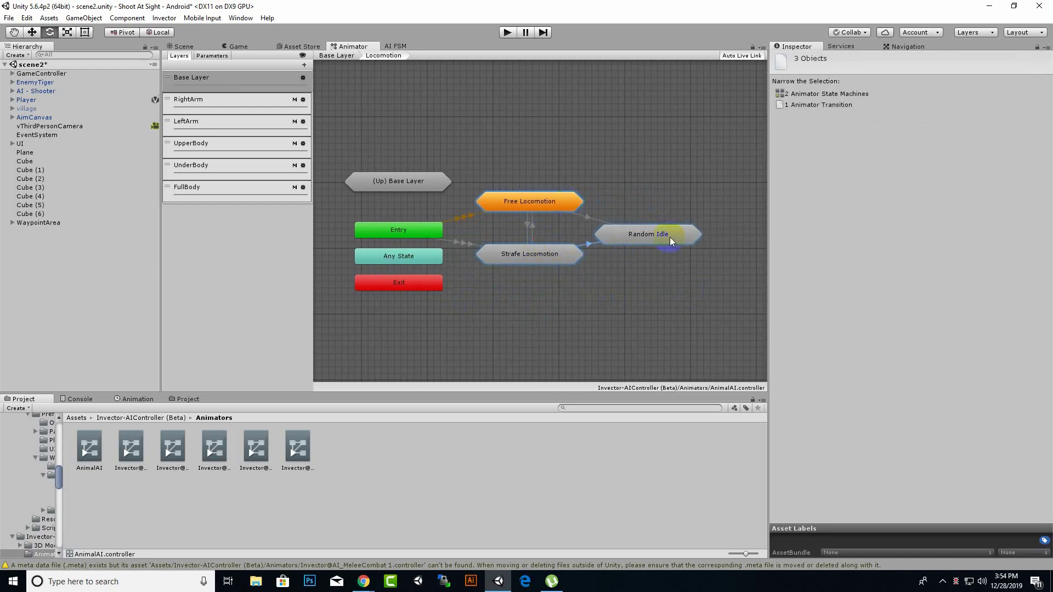
{"action": "key", "text": "Delete"}
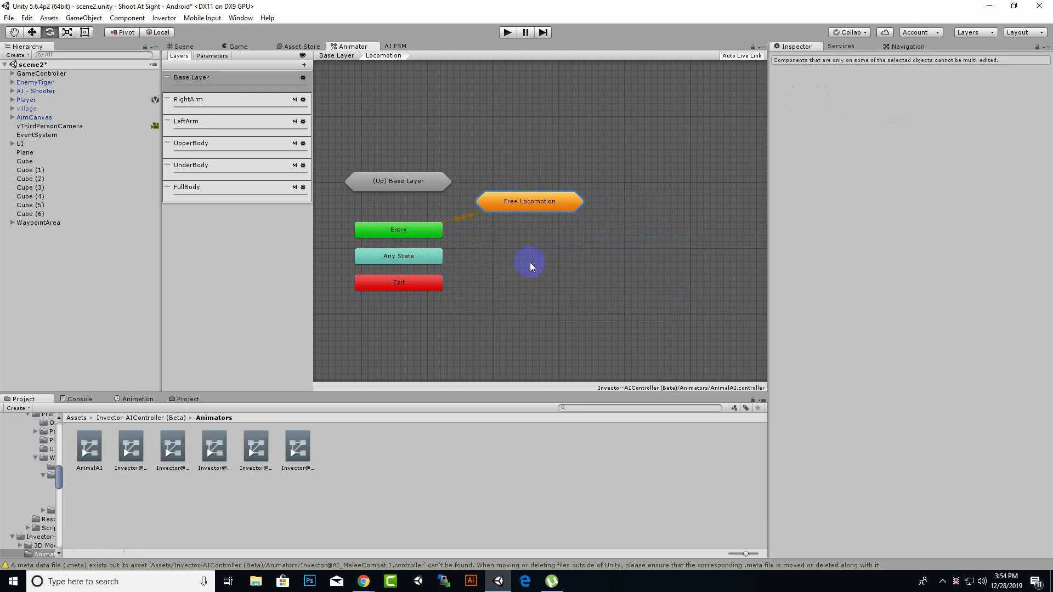
Open the Free Locomotion sub-state machine and copy the Free Locomotion state inside it
{"action": "left_click_drag", "start_coordinate": [537, 208], "coordinate": [560, 221]}
{"action": "double_click", "coordinate": [560, 221]}
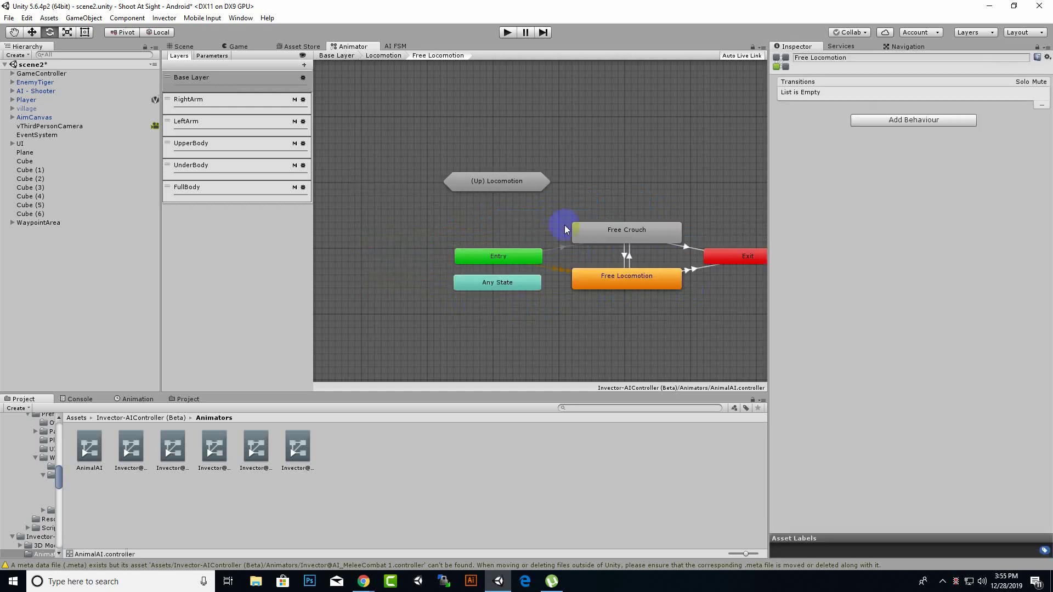
{"action": "left_click", "coordinate": [602, 275]}
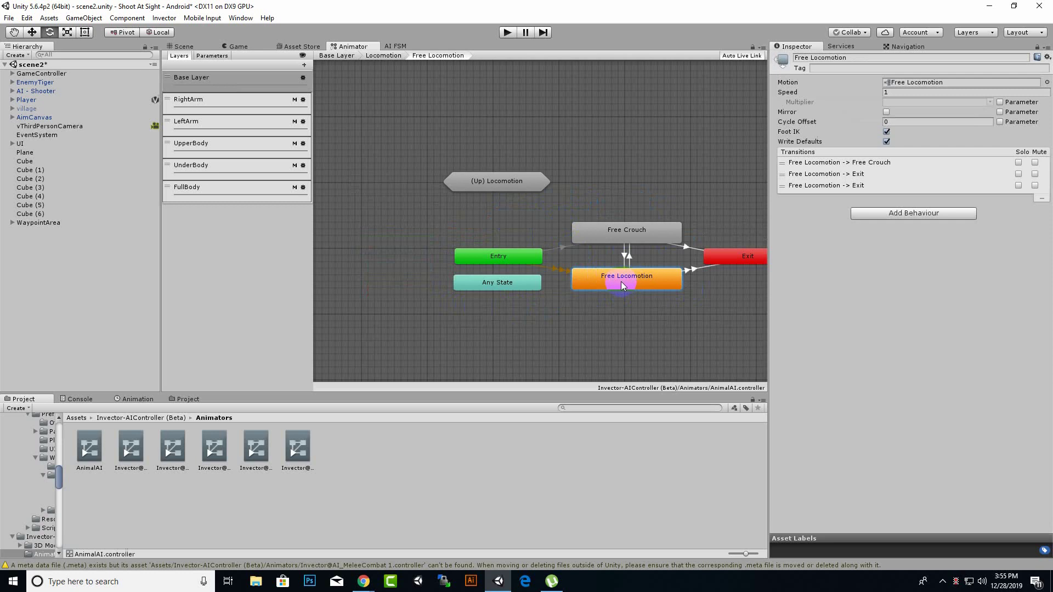
{"action": "right_click", "coordinate": [621, 282]}
{"action": "left_click", "coordinate": [641, 320]}
Paste the copied Free Locomotion state into the Base Layer and replace the Locomotion sub-state machine beside Entry with it
{"action": "left_click", "coordinate": [375, 56]}
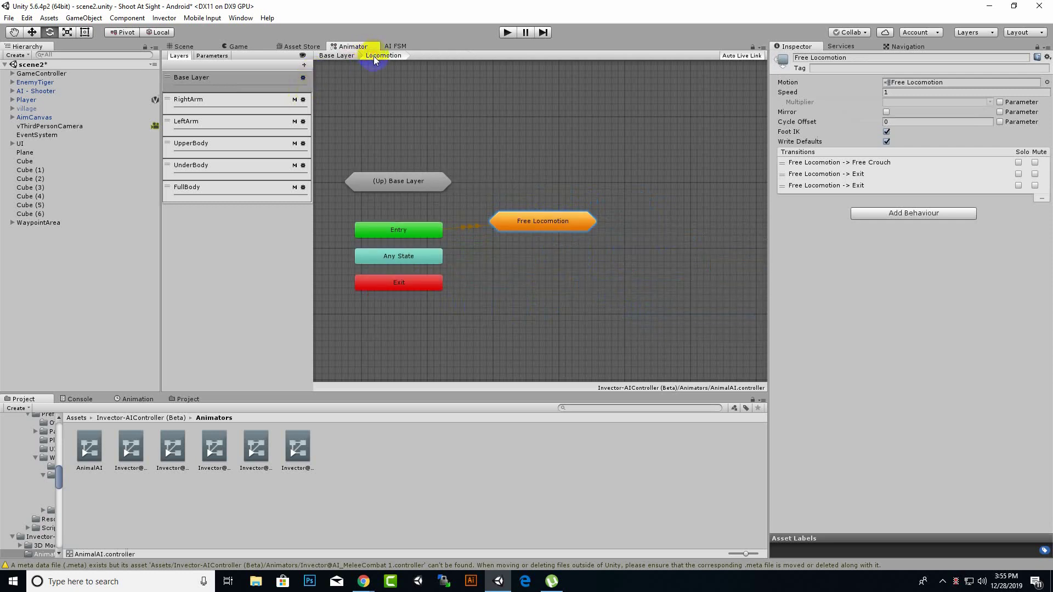
{"action": "left_click", "coordinate": [352, 57]}
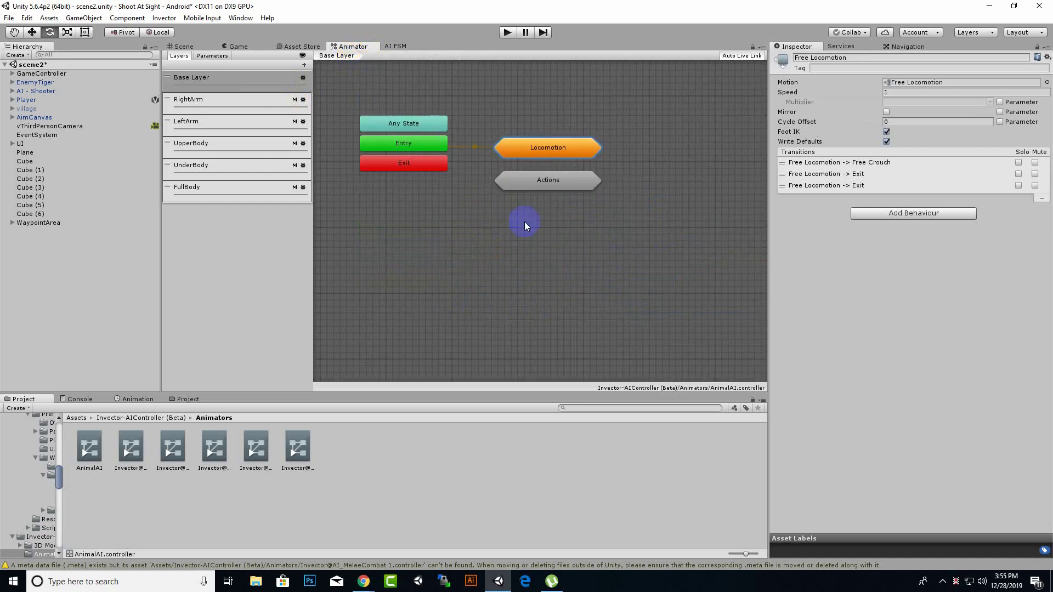
{"action": "right_click", "coordinate": [528, 226]}
{"action": "double_click", "coordinate": [552, 147]}
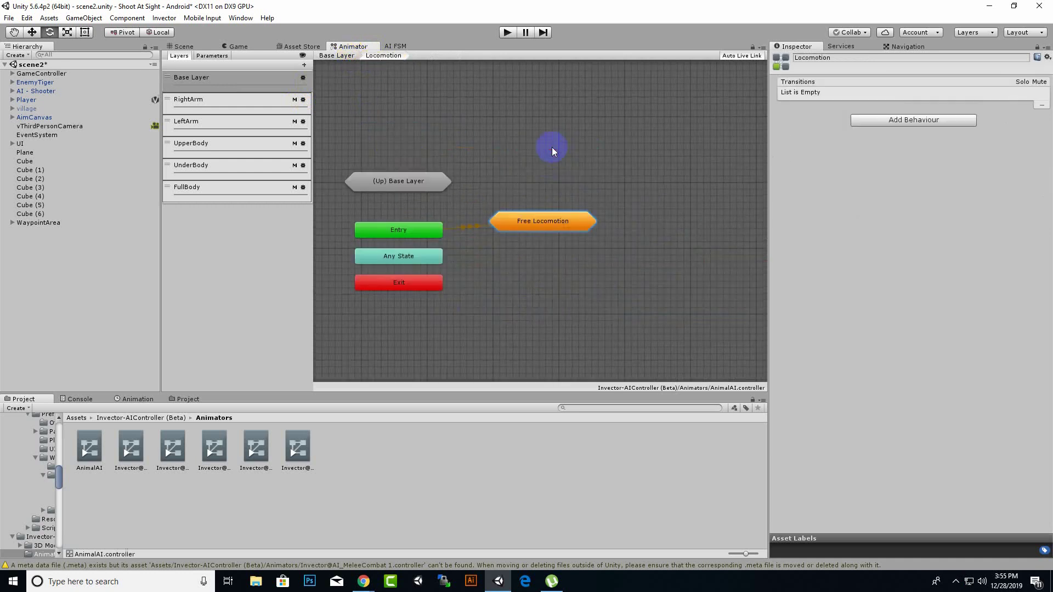
{"action": "right_click", "coordinate": [502, 250]}
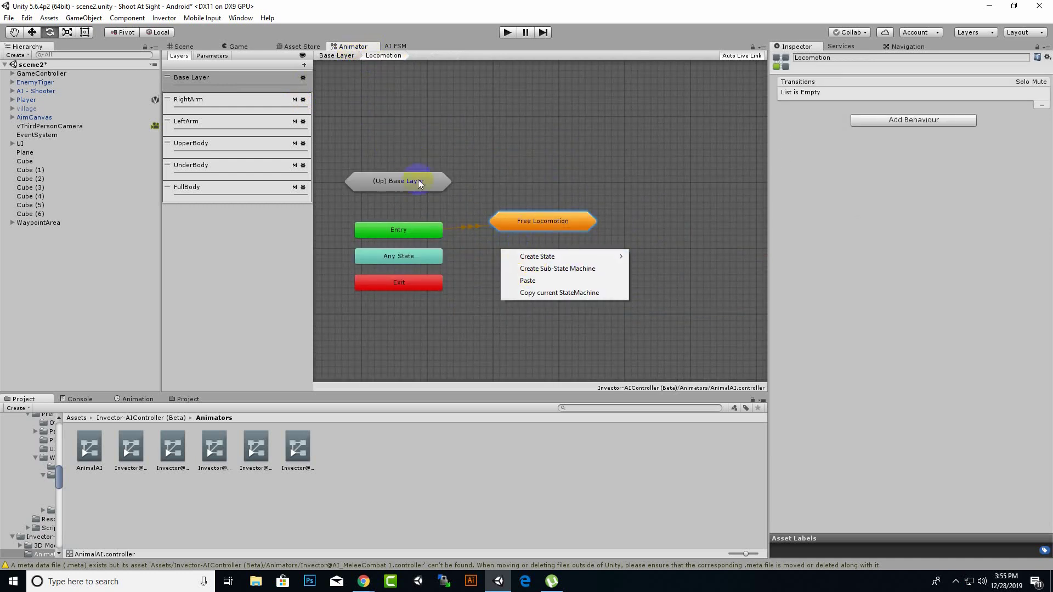
{"action": "left_click", "coordinate": [453, 91]}
{"action": "left_click", "coordinate": [357, 56]}
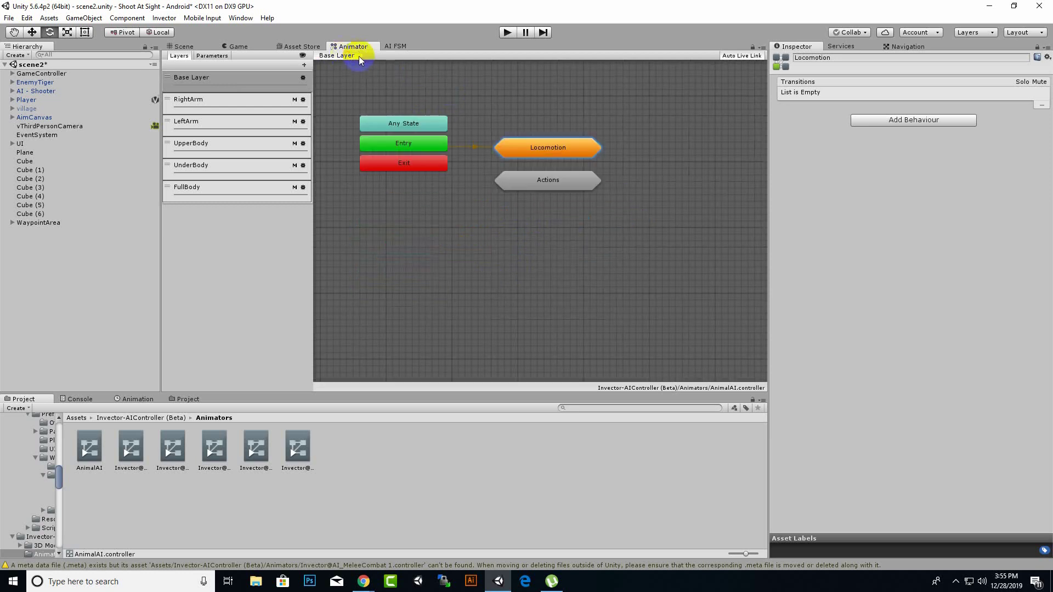
{"action": "right_click", "coordinate": [521, 203]}
{"action": "left_click", "coordinate": [542, 238]}
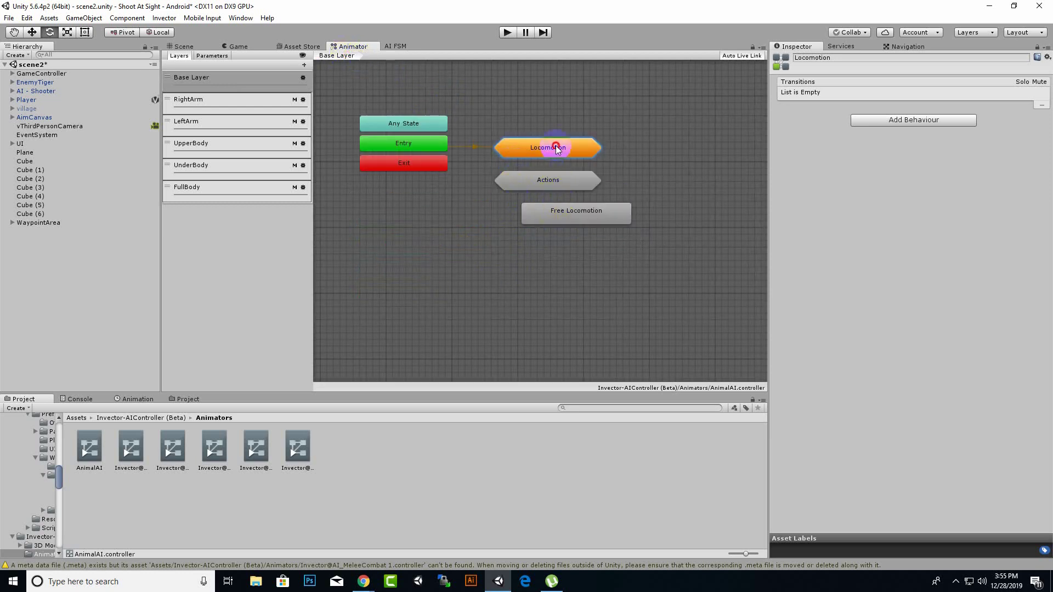
{"action": "key", "text": "Delete"}
{"action": "left_click_drag", "start_coordinate": [572, 214], "coordinate": [543, 140]}
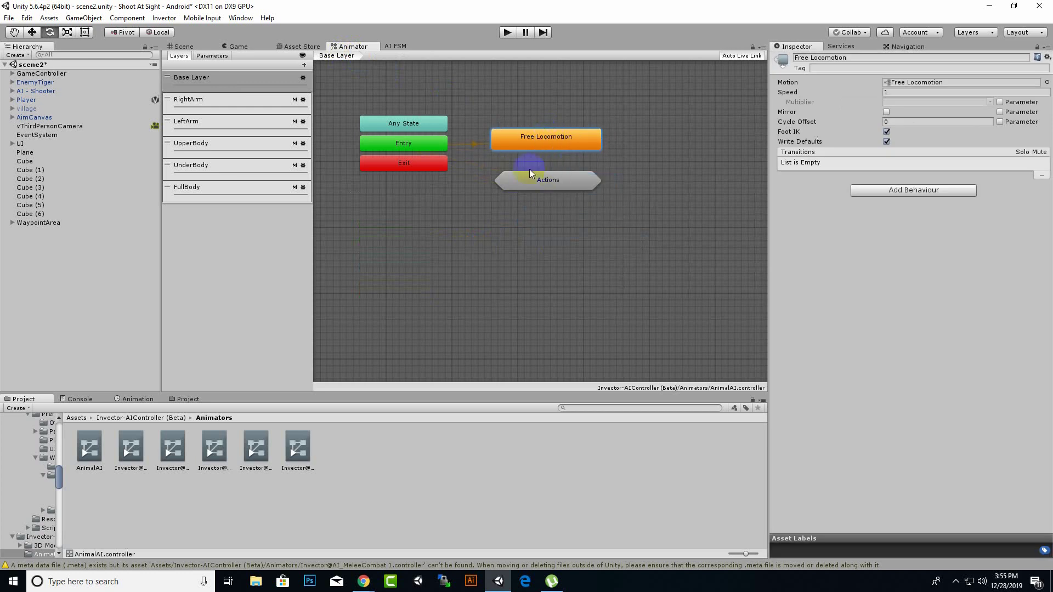
Open the Free Locomotion blend tree to examine its Idle, Walk and Run branches and preview its motion
{"action": "double_click", "coordinate": [566, 145]}
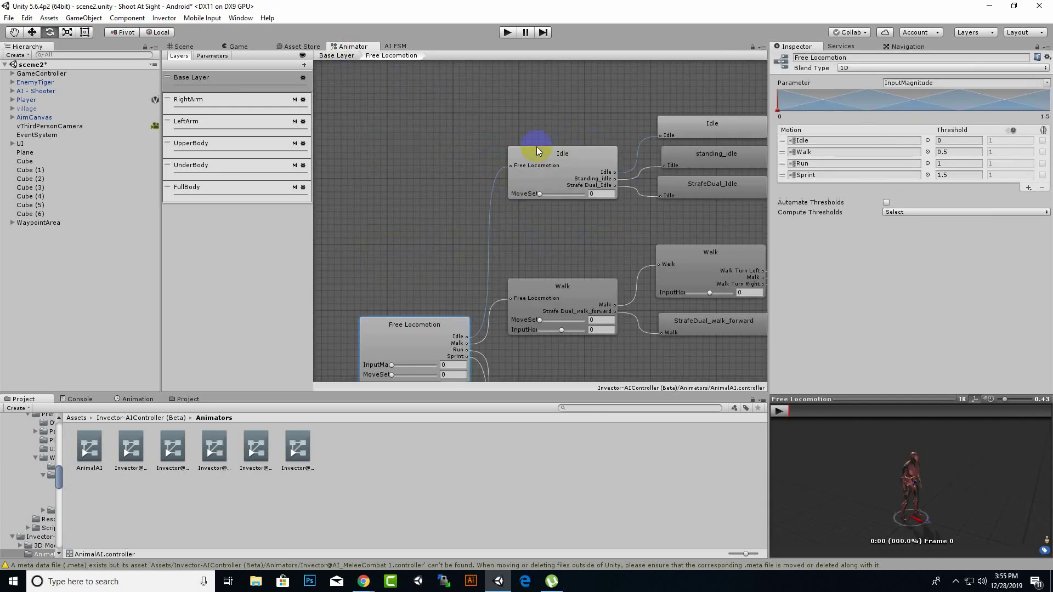
{"action": "middle_click_drag", "start_coordinate": [389, 211], "coordinate": [449, 110]}
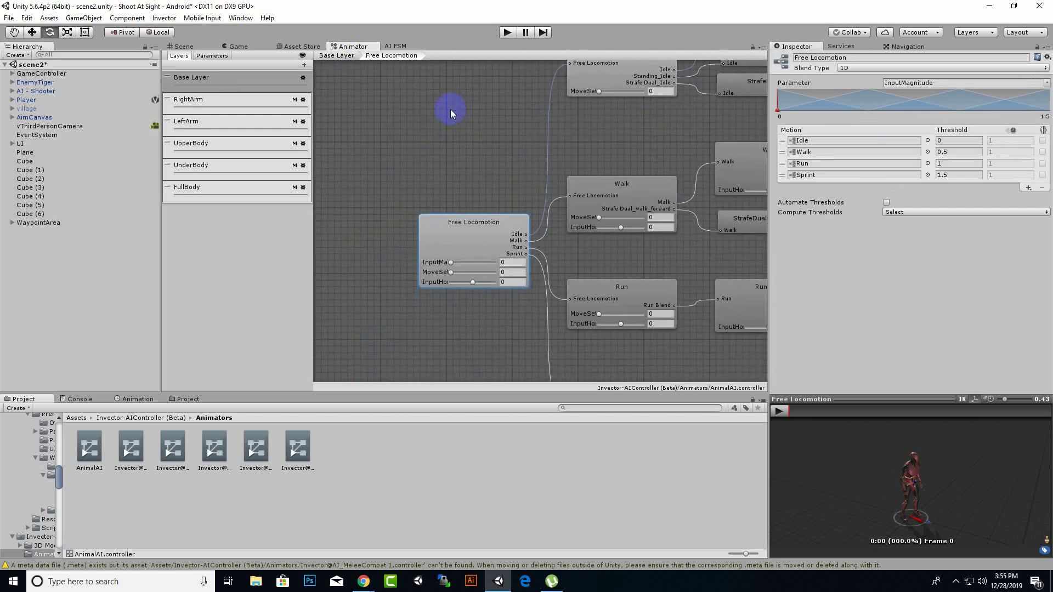
{"action": "middle_click_drag", "start_coordinate": [456, 159], "coordinate": [455, 95]}
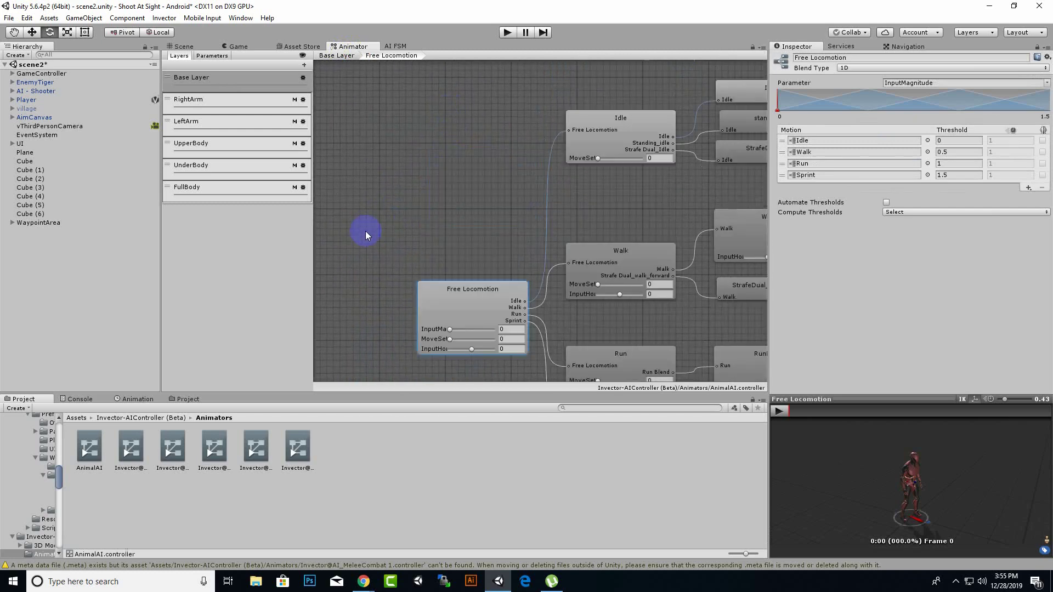
{"action": "middle_click_drag", "start_coordinate": [461, 202], "coordinate": [370, 206]}
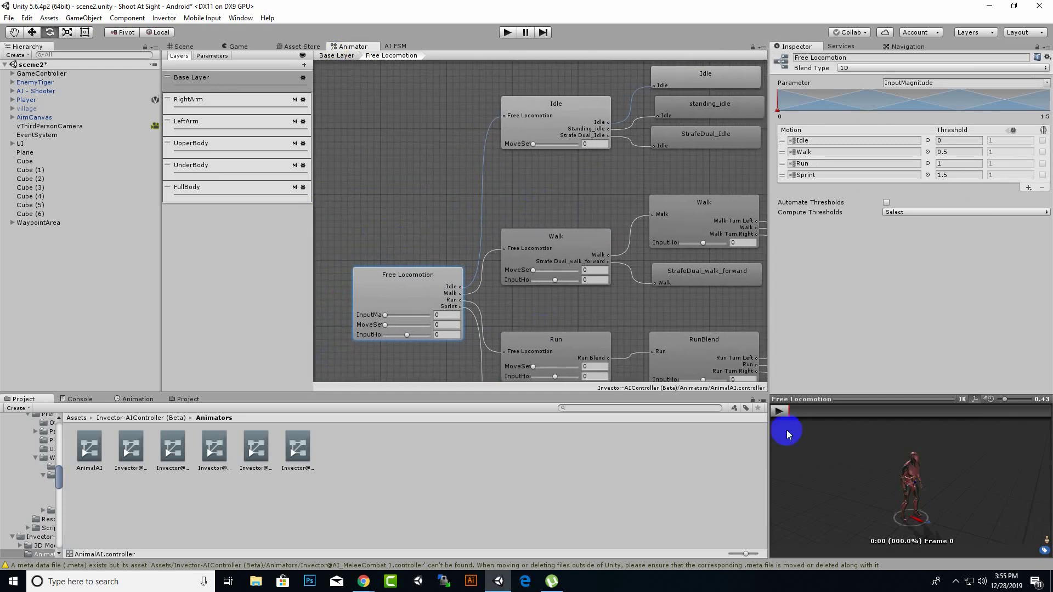
{"action": "left_click", "coordinate": [779, 411]}
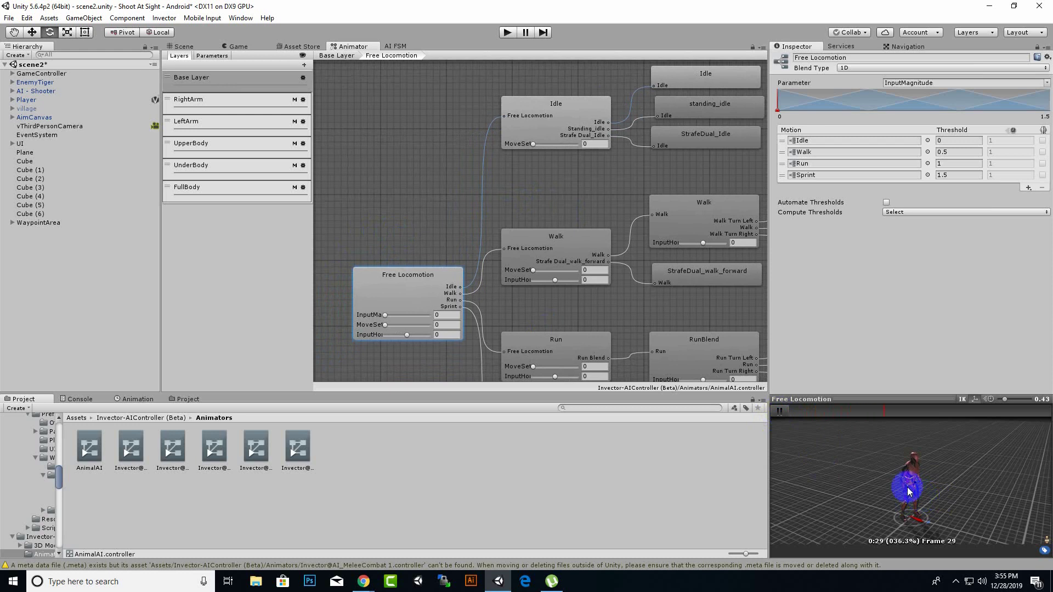
{"action": "left_click", "coordinate": [780, 412]}
{"action": "middle_click_drag", "start_coordinate": [429, 202], "coordinate": [439, 169]}
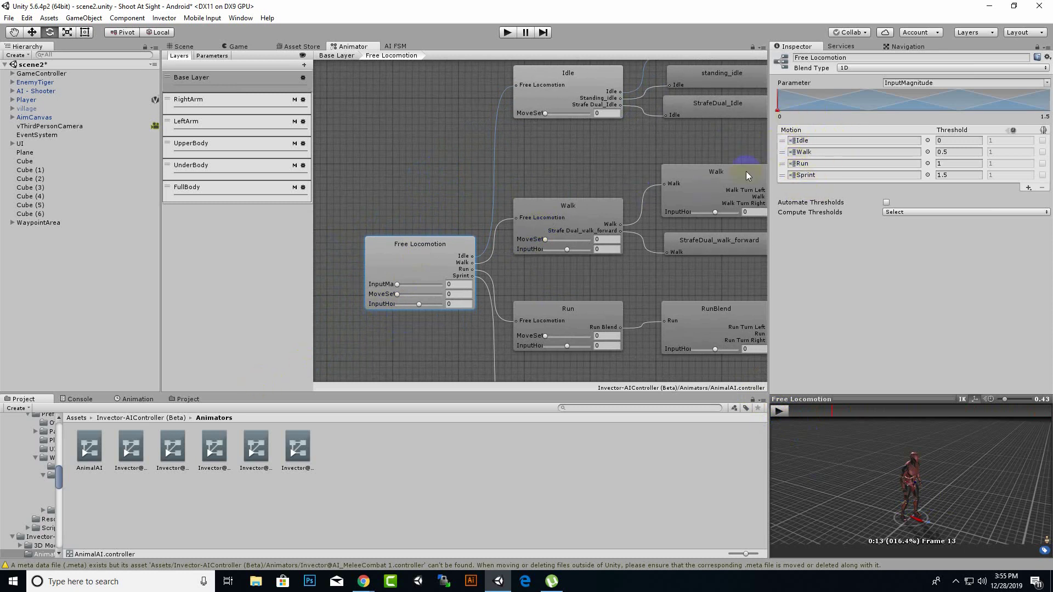
Open the Feline animations folder under Malbers Animations > Animals Packs > Animations in the project assets
{"action": "left_click", "coordinate": [79, 418]}
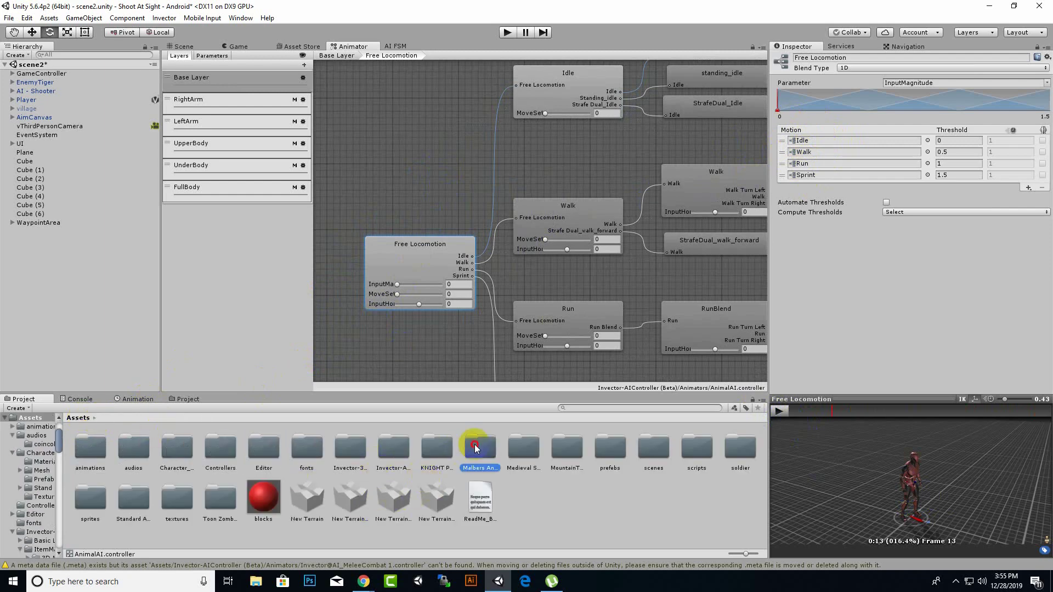
{"action": "double_click", "coordinate": [477, 446]}
{"action": "double_click", "coordinate": [90, 451]}
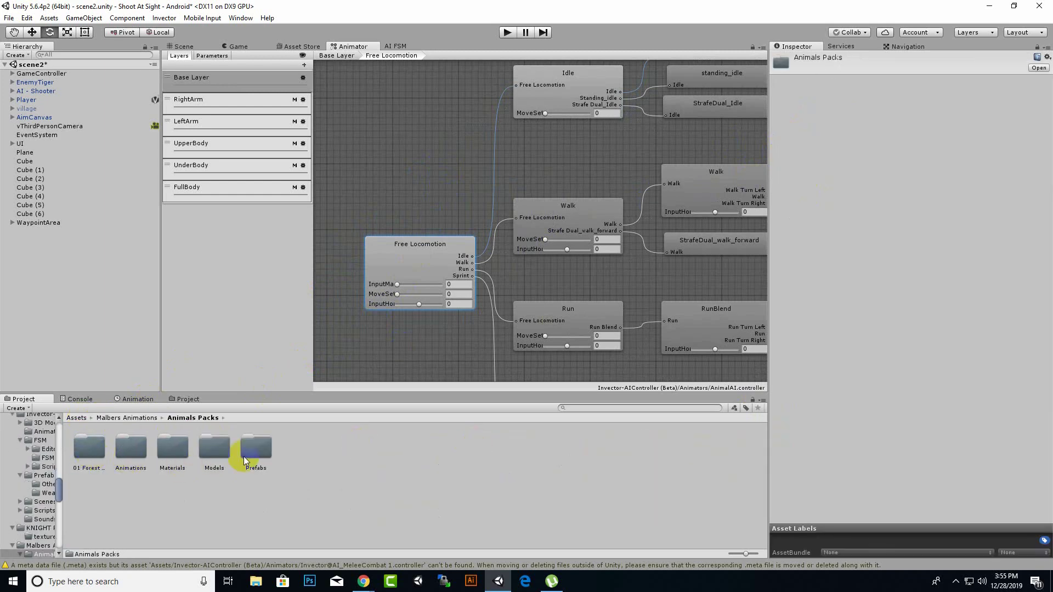
{"action": "double_click", "coordinate": [128, 453]}
{"action": "double_click", "coordinate": [86, 451]}
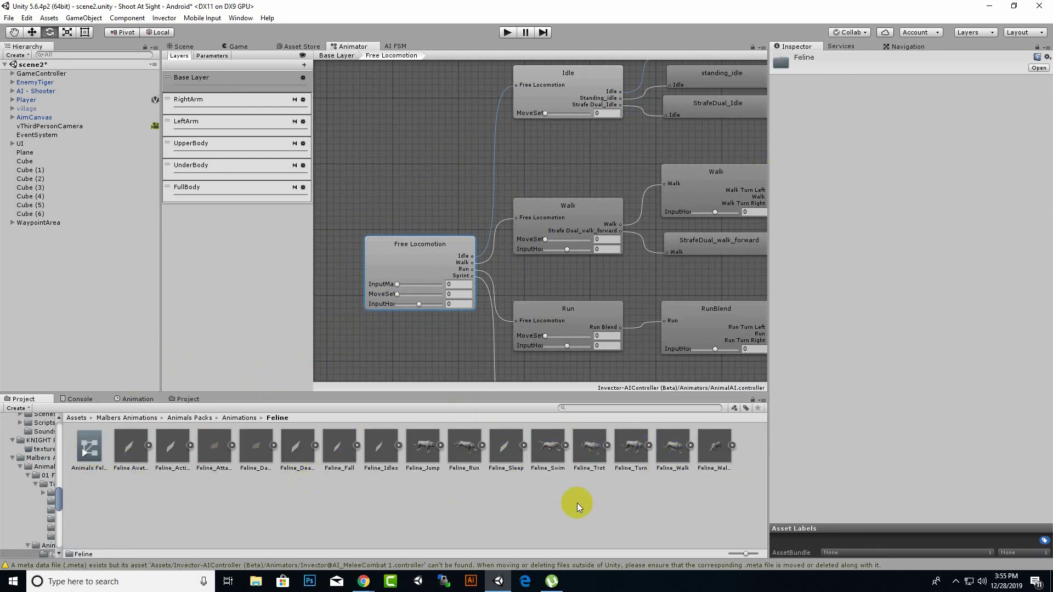
Replace the Idle motion of the Free Locomotion blend tree with the F_Idle01 clip from Feline_Idles, deleting its old blend tree
{"action": "left_click", "coordinate": [389, 248]}
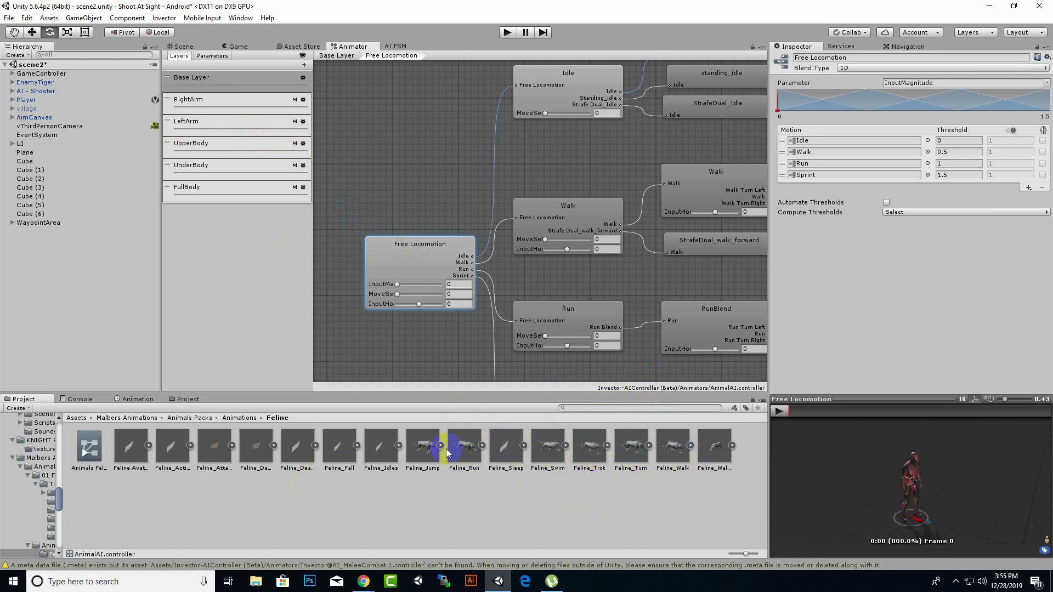
{"action": "left_click", "coordinate": [399, 447]}
{"action": "left_click", "coordinate": [567, 447]}
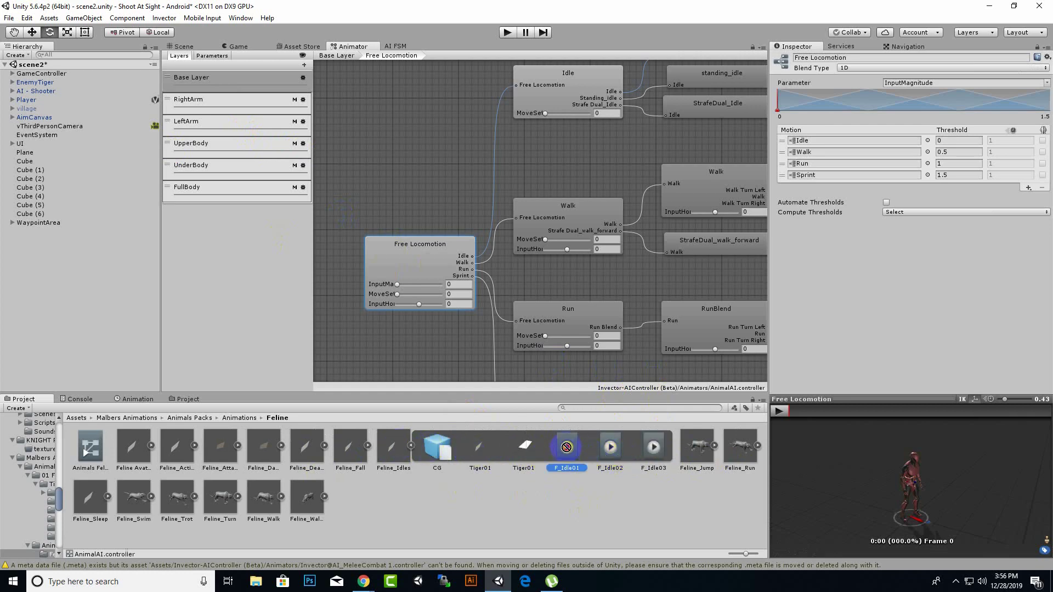
{"action": "left_click_drag", "start_coordinate": [566, 447], "coordinate": [821, 142]}
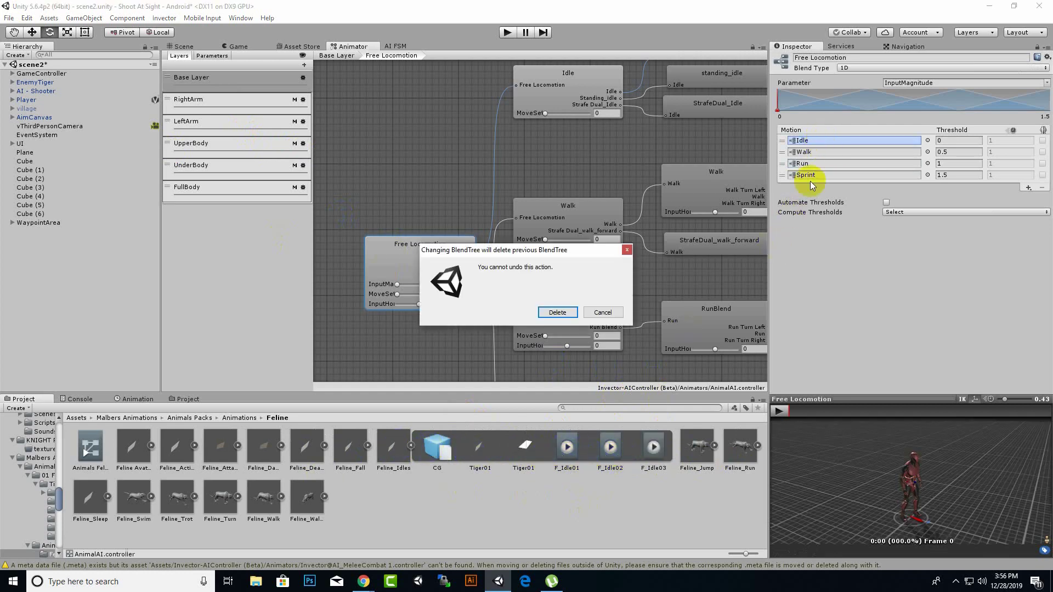
{"action": "left_click", "coordinate": [585, 310]}
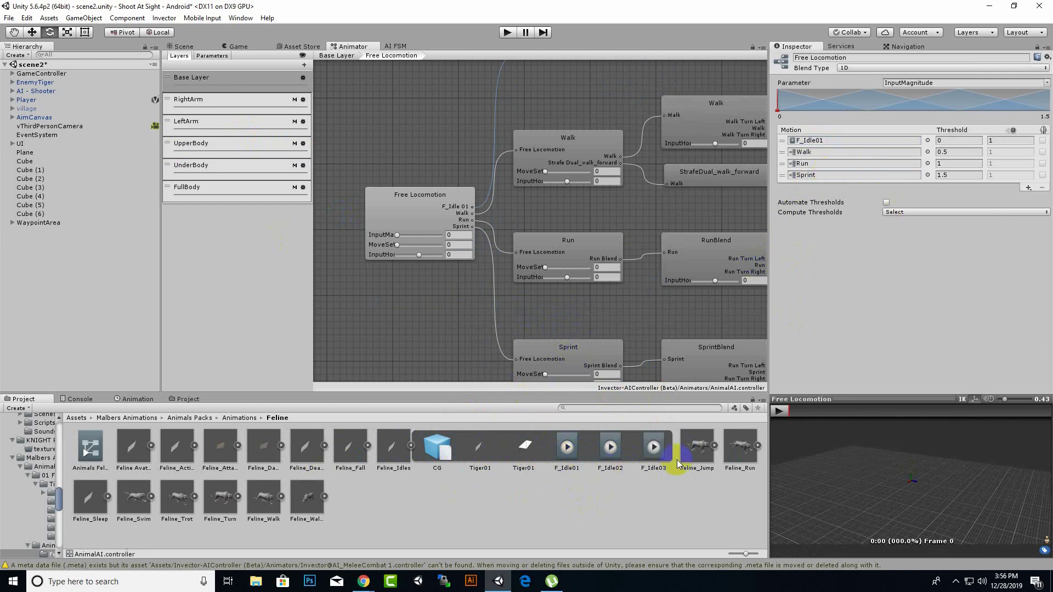
Replace the Walk motion of the Free Locomotion blend tree with the F_Walk clip from Feline_Walk, deleting its old blend tree
{"action": "left_click", "coordinate": [739, 461]}
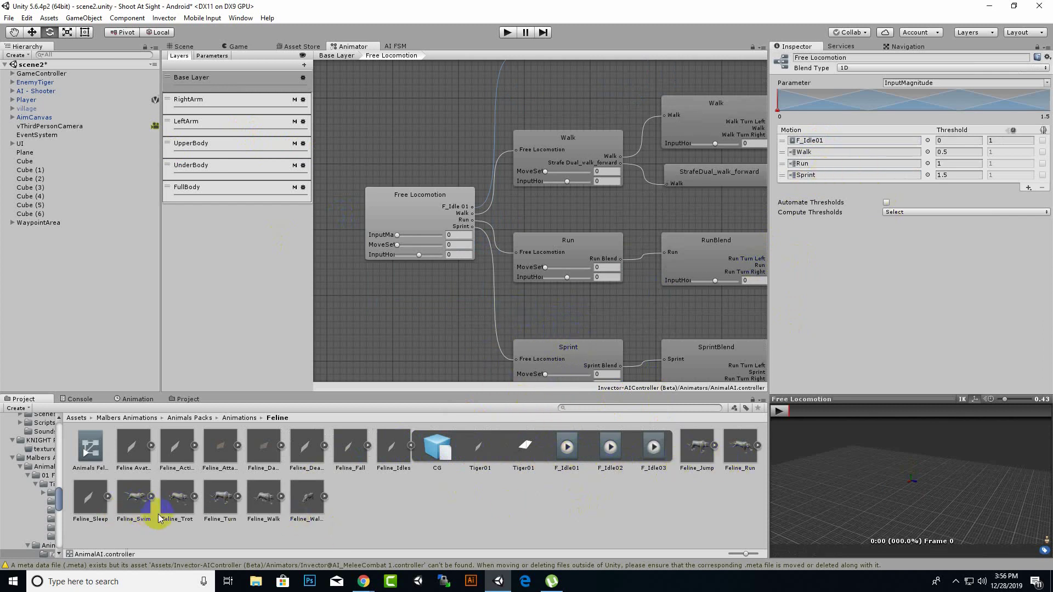
{"action": "left_click", "coordinate": [292, 511]}
{"action": "left_click", "coordinate": [280, 496]}
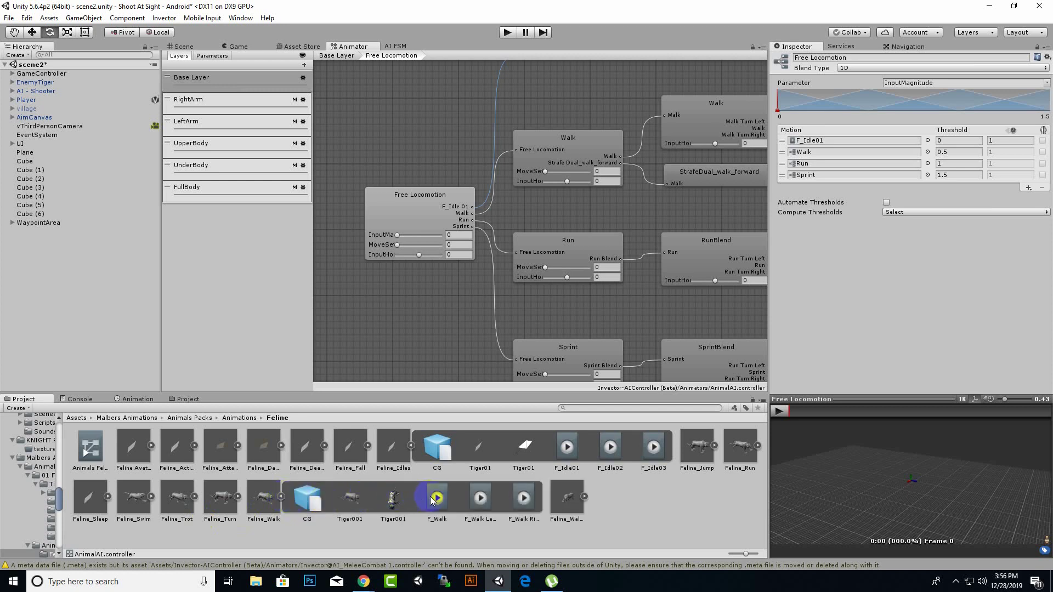
{"action": "left_click_drag", "start_coordinate": [437, 498], "coordinate": [818, 157]}
{"action": "left_click", "coordinate": [558, 311]}
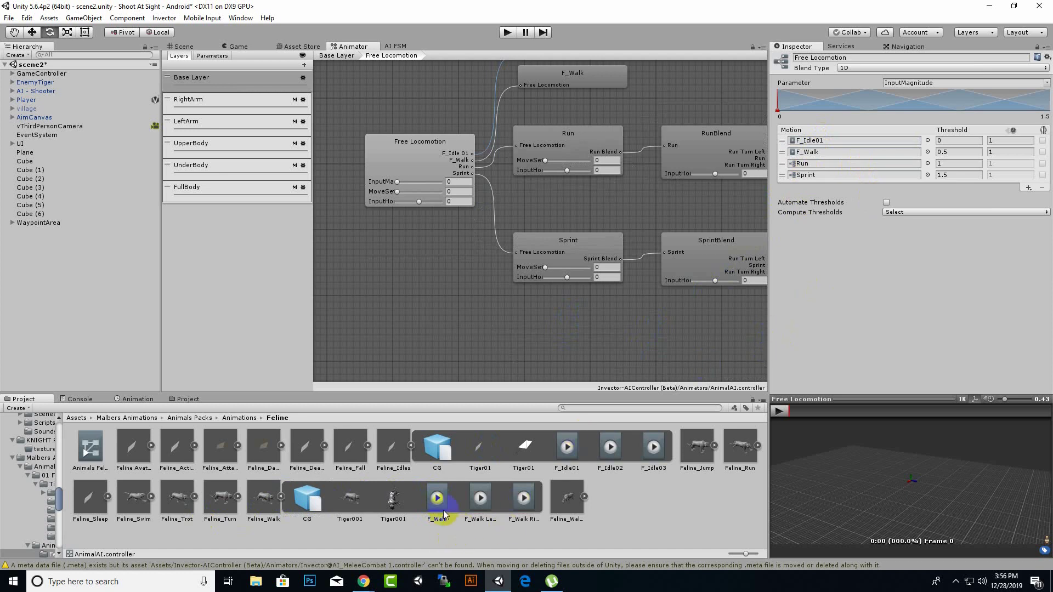
Replace the Run motion of the Free Locomotion blend tree with the F_Run clip from Feline_Run, deleting its old blend tree
{"action": "left_click", "coordinate": [297, 500]}
{"action": "left_click", "coordinate": [280, 497]}
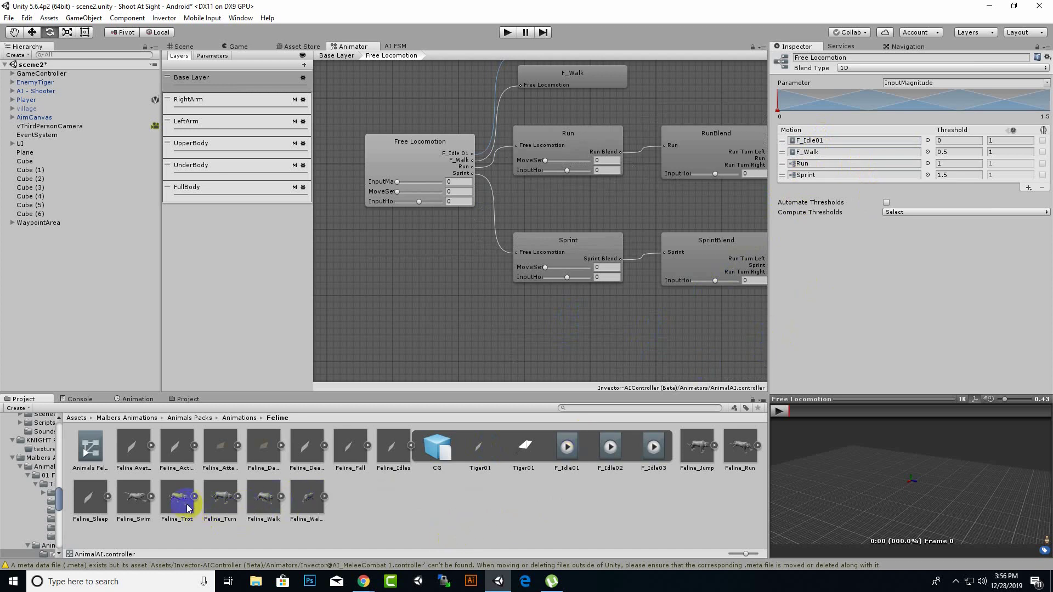
{"action": "left_click", "coordinate": [141, 512]}
{"action": "left_click", "coordinate": [702, 439]}
{"action": "left_click", "coordinate": [758, 446]}
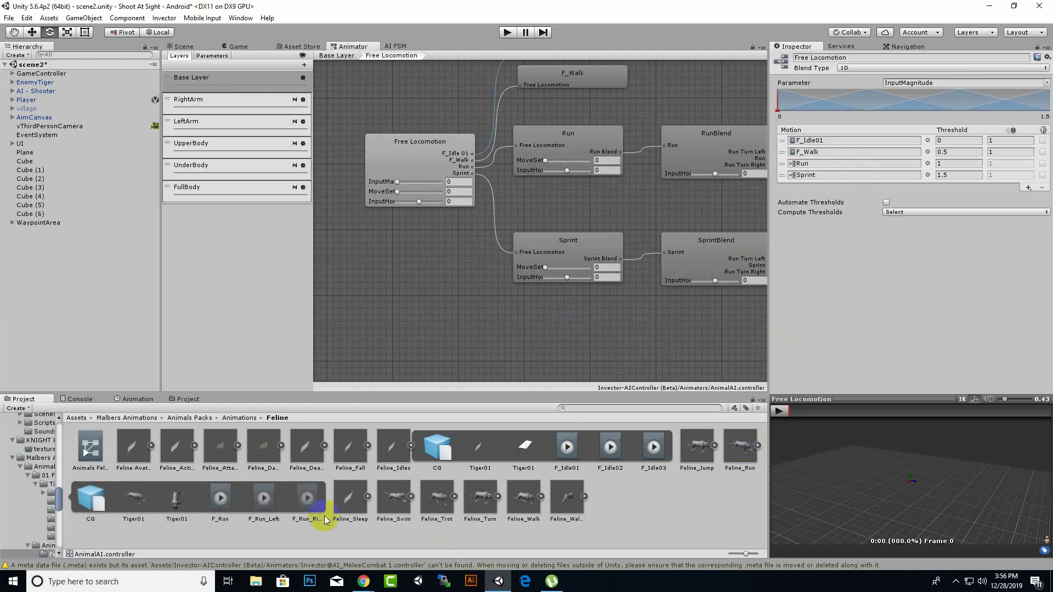
{"action": "left_click_drag", "start_coordinate": [218, 500], "coordinate": [806, 163]}
{"action": "left_click", "coordinate": [570, 312]}
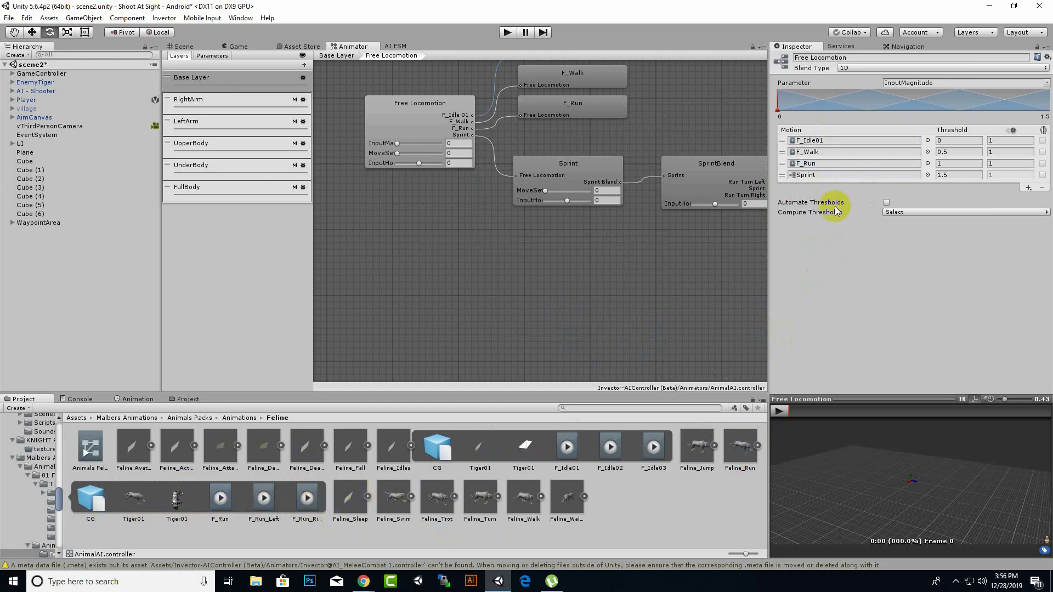
Replace the Sprint motion of the Free Locomotion blend tree with the F_Trot clip from Feline_Trot, deleting its old blend tree
{"action": "left_click", "coordinate": [758, 446]}
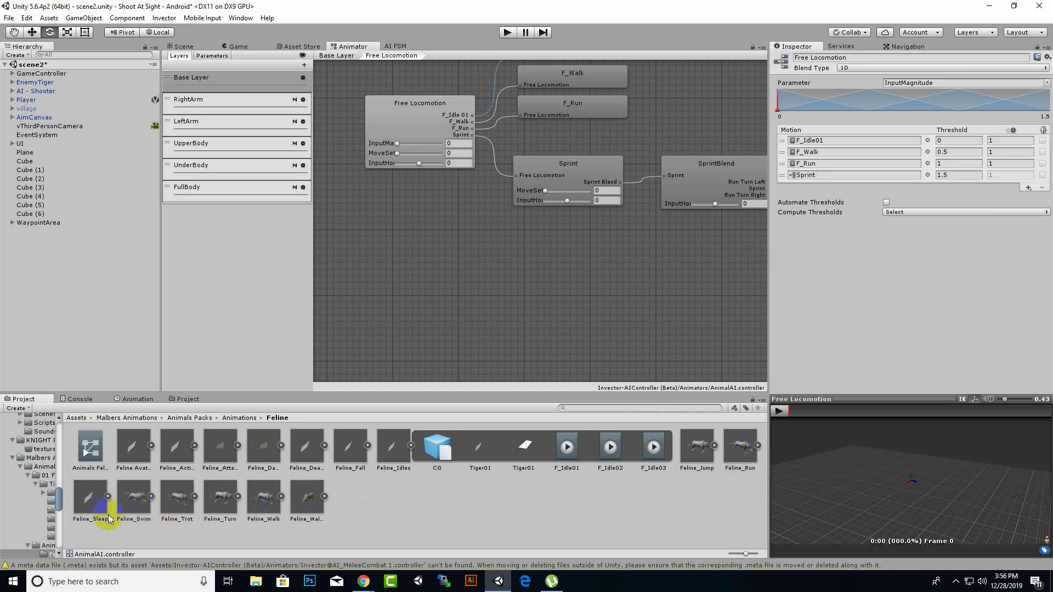
{"action": "left_click", "coordinate": [194, 497]}
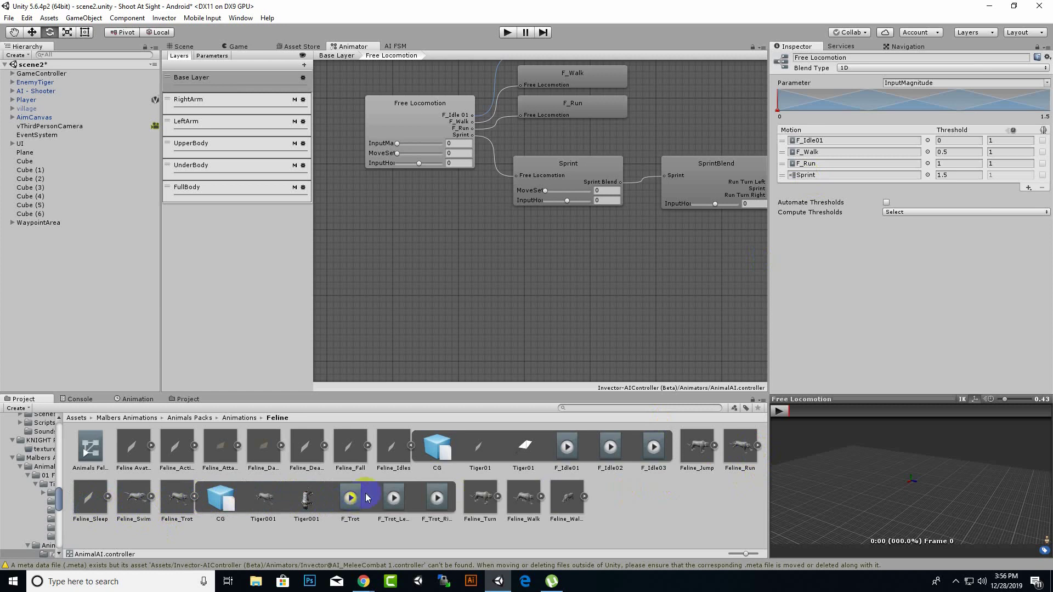
{"action": "left_click_drag", "start_coordinate": [348, 500], "coordinate": [836, 174]}
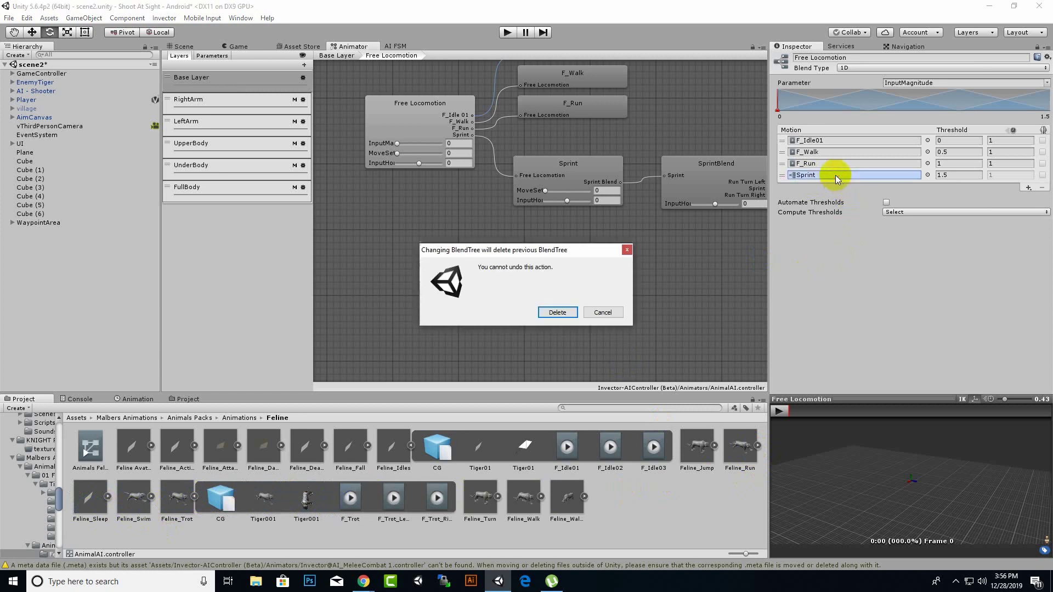
{"action": "left_click", "coordinate": [552, 313]}
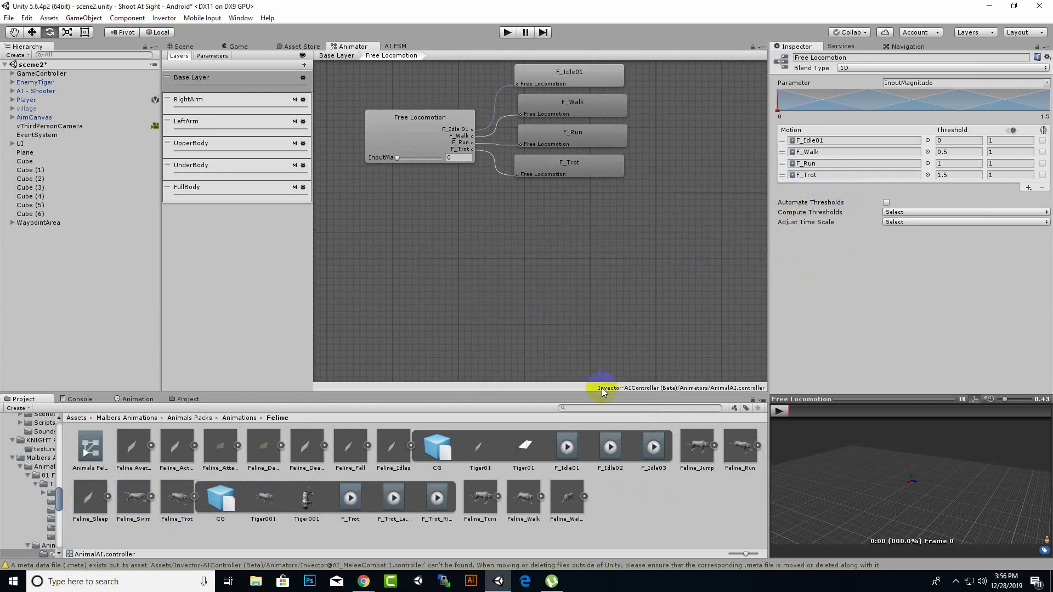
{"action": "left_click", "coordinate": [194, 497]}
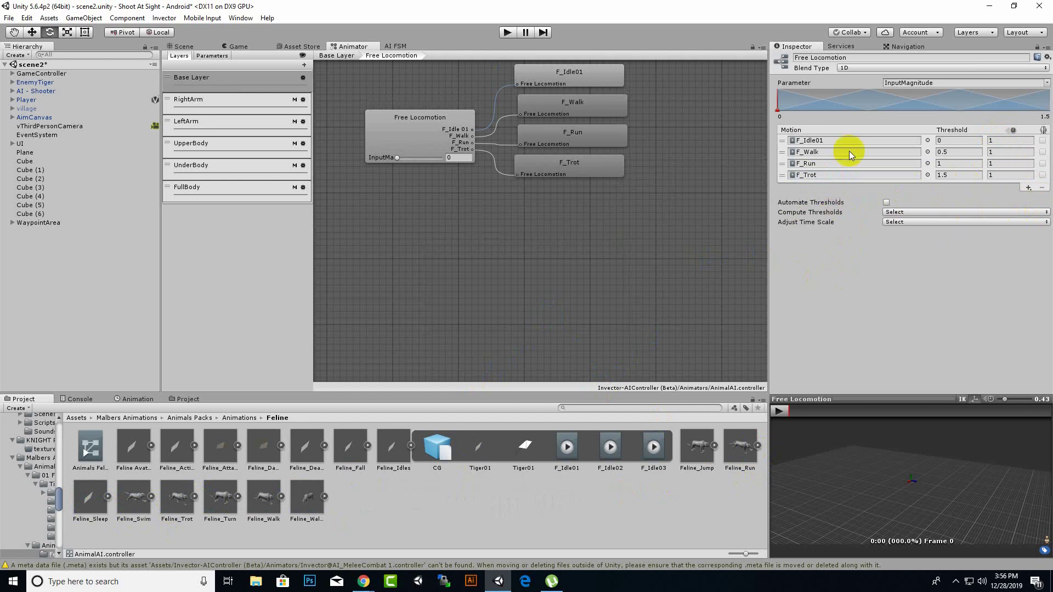
Preview the Free Locomotion blend tree's motion and inspect the settings of its F_Idle01 clip
{"action": "left_click", "coordinate": [778, 412]}
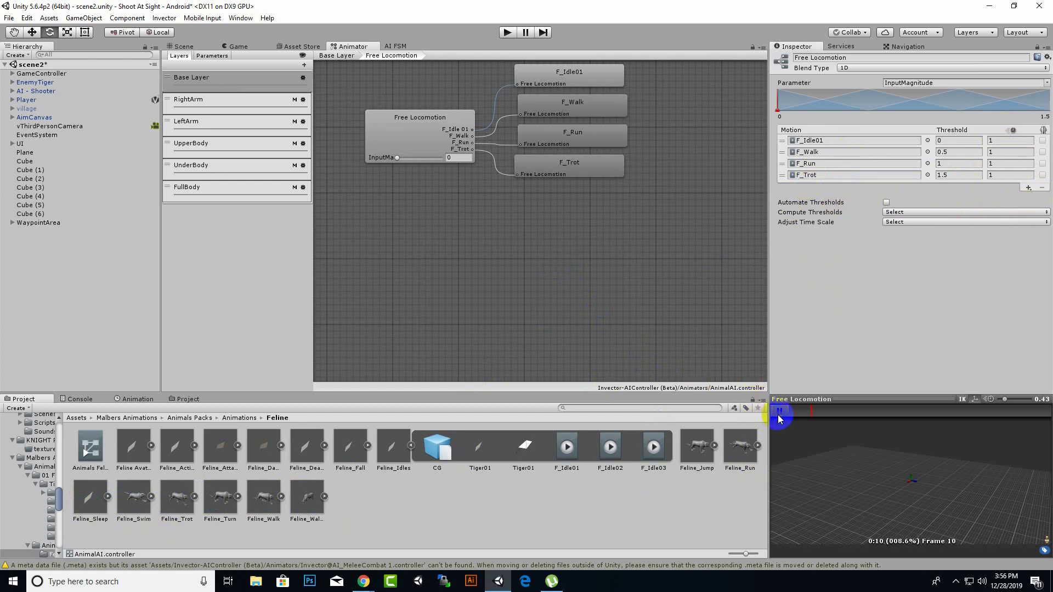
{"action": "middle_click_drag", "start_coordinate": [442, 242], "coordinate": [453, 314]}
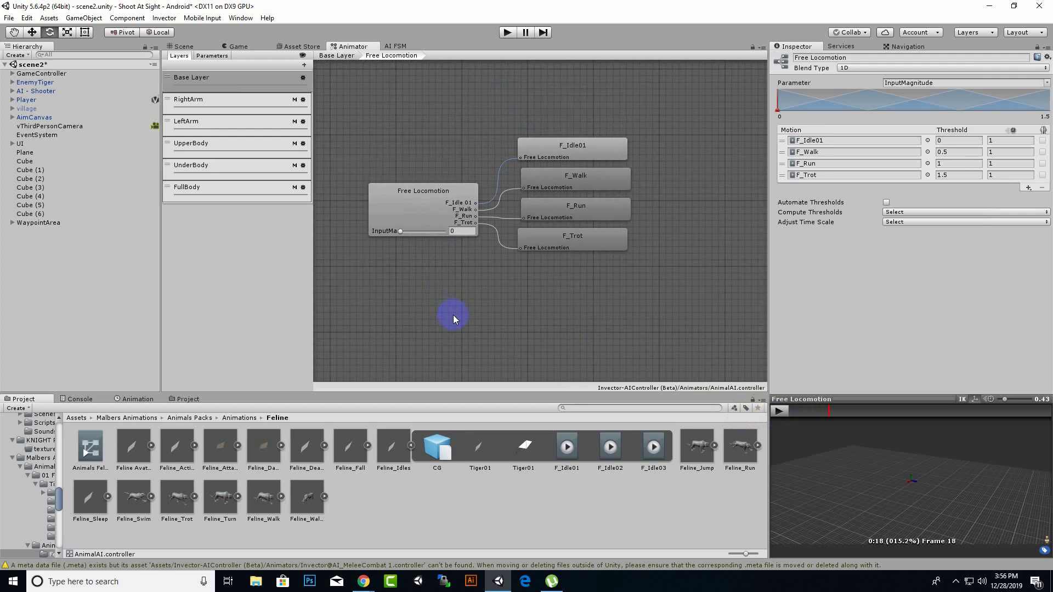
{"action": "left_click", "coordinate": [578, 158]}
{"action": "left_click", "coordinate": [606, 145]}
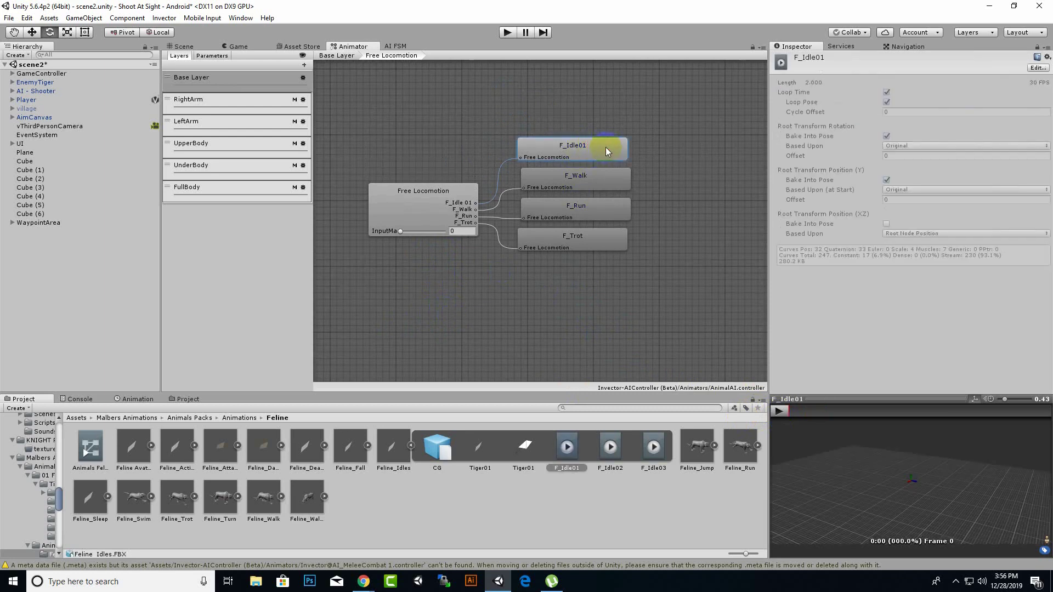
{"action": "left_click", "coordinate": [713, 236]}
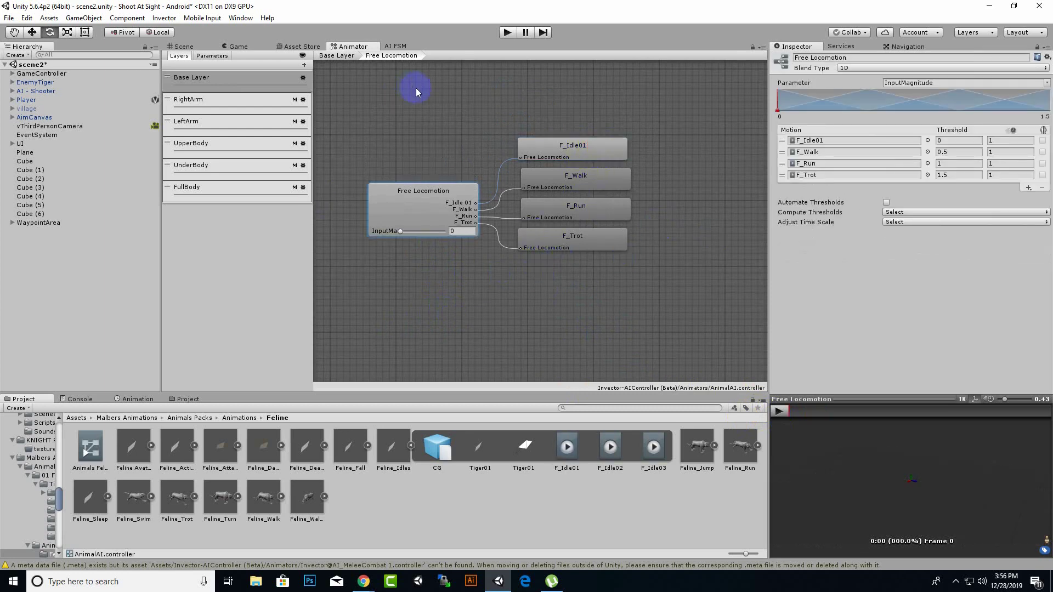
Open the Actions sub-state machine in the Base Layer and delete Keycard and Get Item from it
{"action": "left_click", "coordinate": [336, 55]}
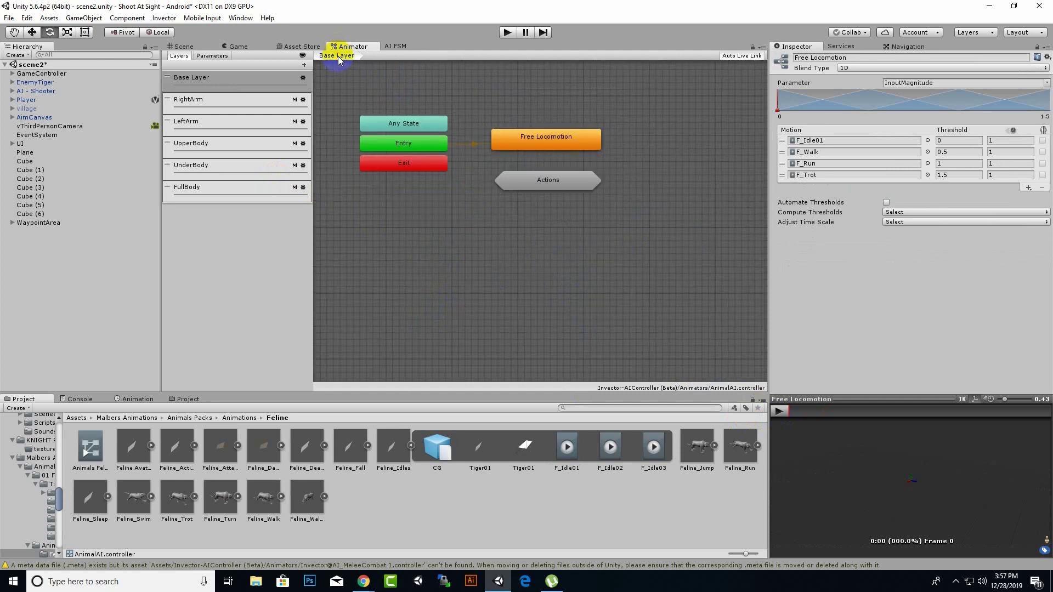
{"action": "left_click", "coordinate": [553, 183]}
{"action": "double_click", "coordinate": [555, 182]}
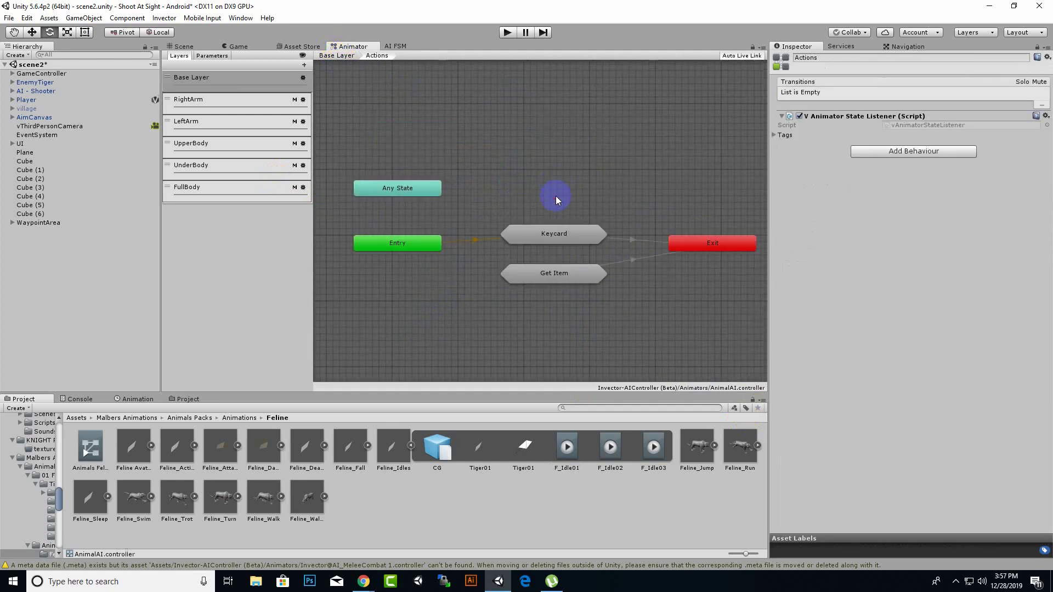
{"action": "left_click_drag", "start_coordinate": [597, 330], "coordinate": [525, 180]}
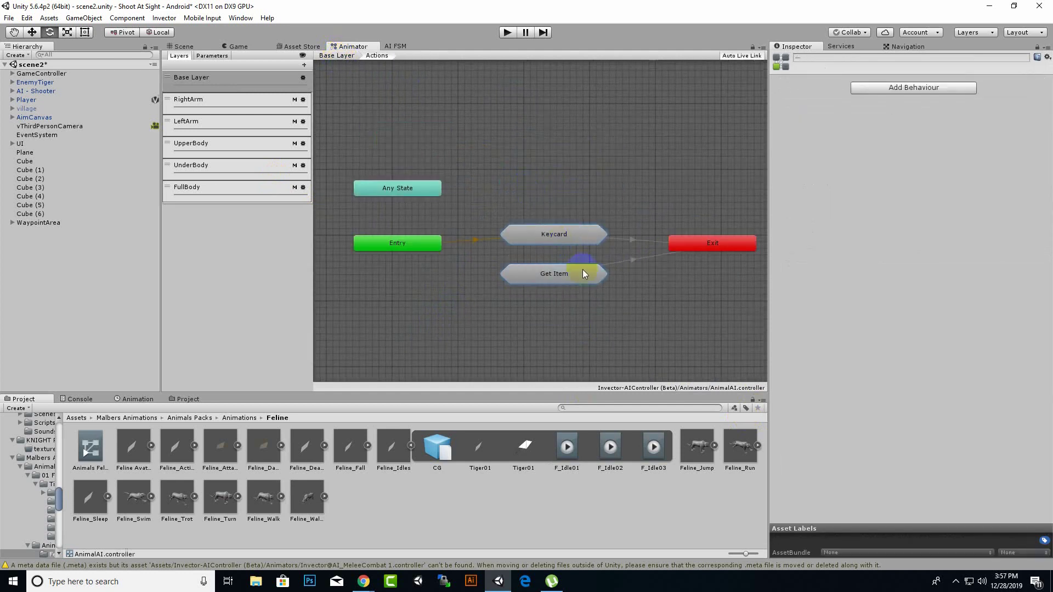
{"action": "key", "text": "Delete"}
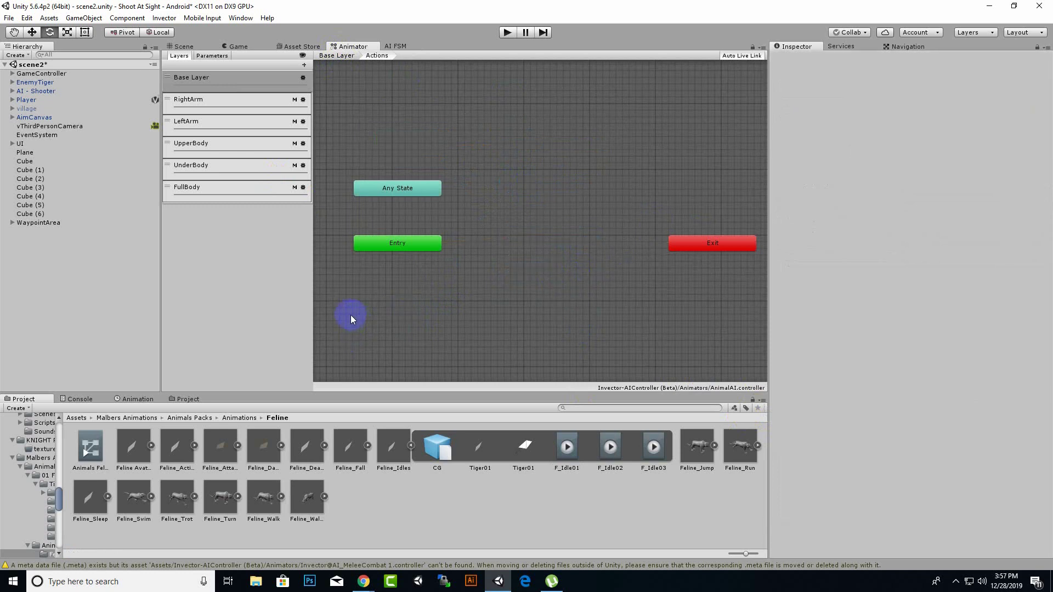
Create a sub-state machine named GetHit between Entry and Exit inside Actions
{"action": "right_click", "coordinate": [536, 210]}
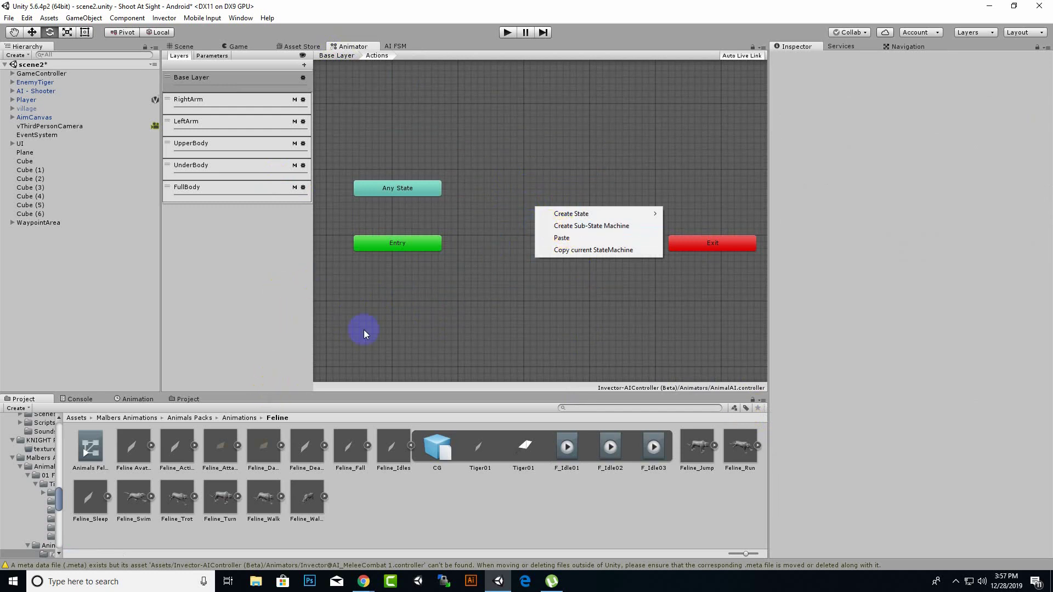
{"action": "left_click", "coordinate": [583, 225]}
{"action": "left_click_drag", "start_coordinate": [586, 225], "coordinate": [548, 226]}
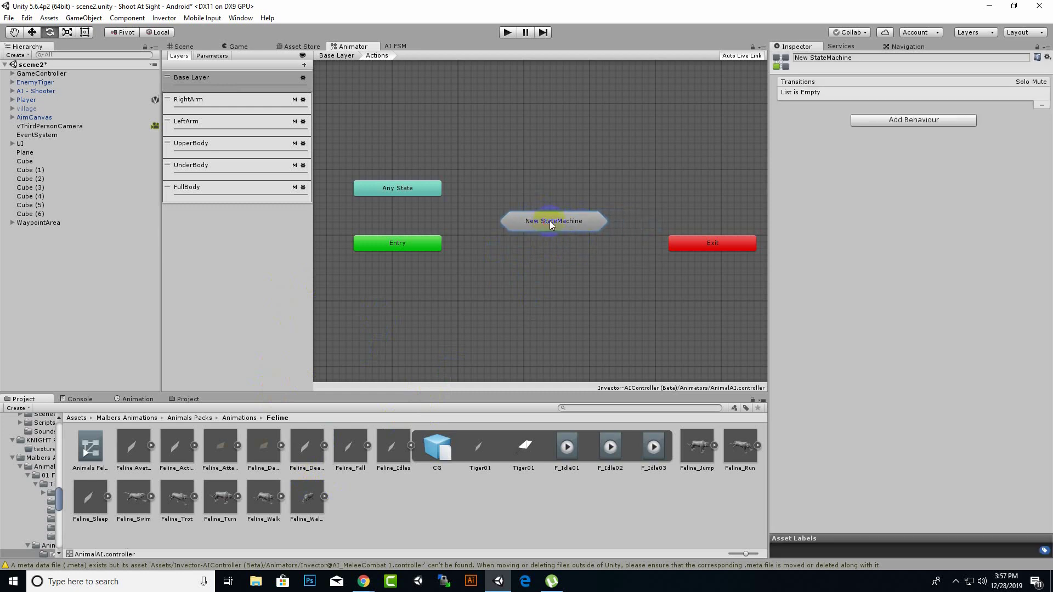
{"action": "left_click", "coordinate": [897, 59]}
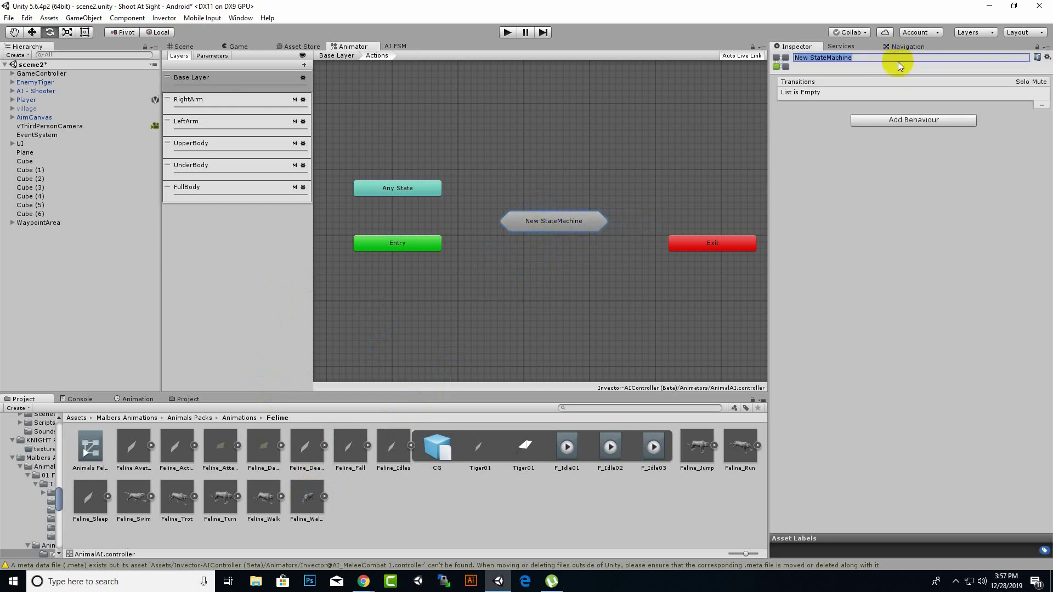
{"action": "type", "text": "GetHit"}
{"action": "key", "text": "Return"}
Add the F_Damaged_Back_Left clip as a state inside the GetHit sub-state machine and rename the state Damaged
{"action": "double_click", "coordinate": [562, 224]}
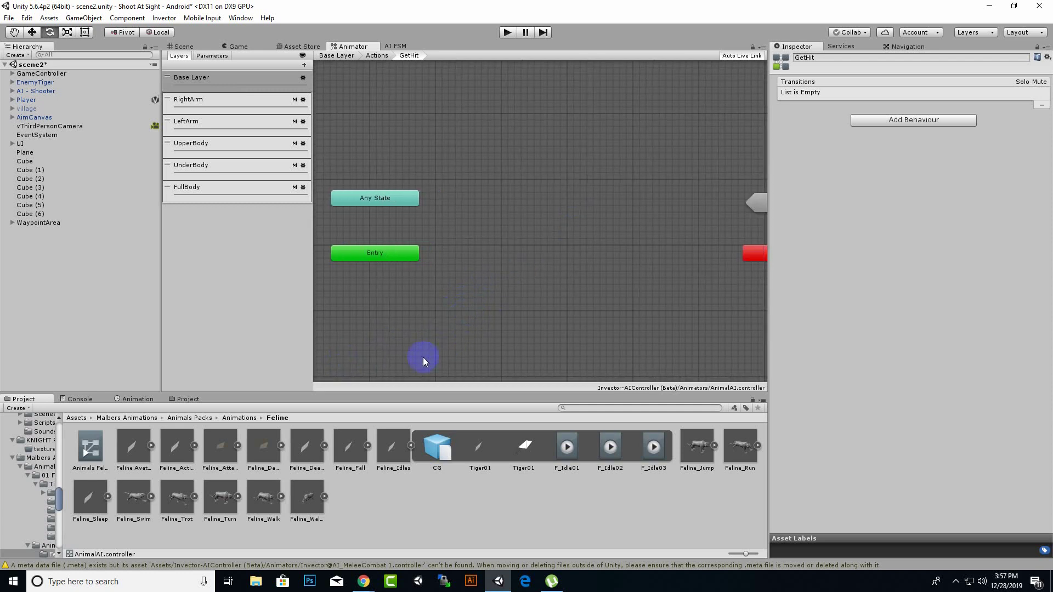
{"action": "left_click", "coordinate": [394, 445]}
{"action": "left_click", "coordinate": [411, 445]}
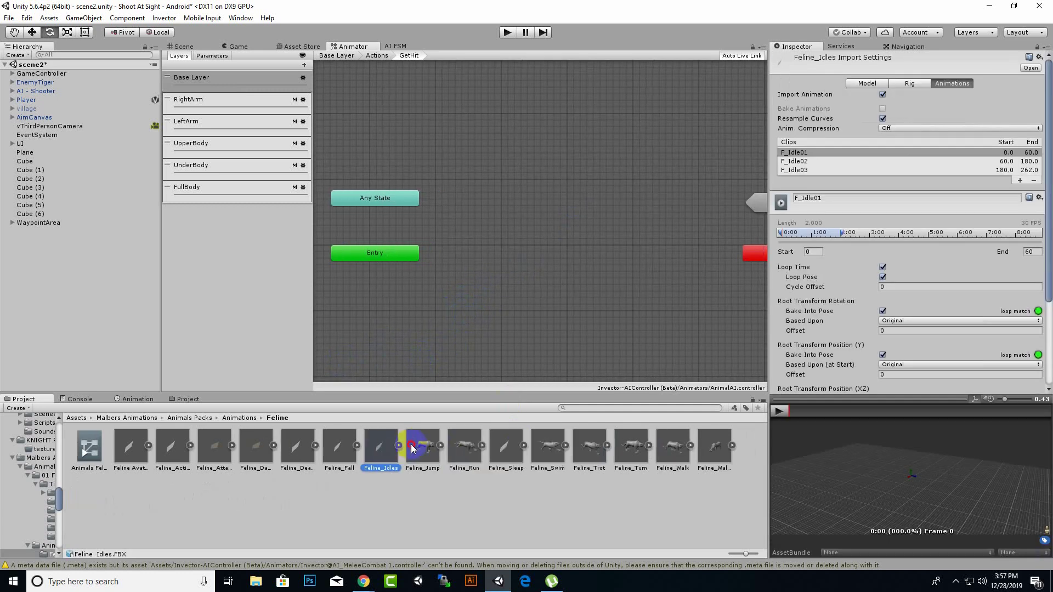
{"action": "left_click", "coordinate": [272, 446]}
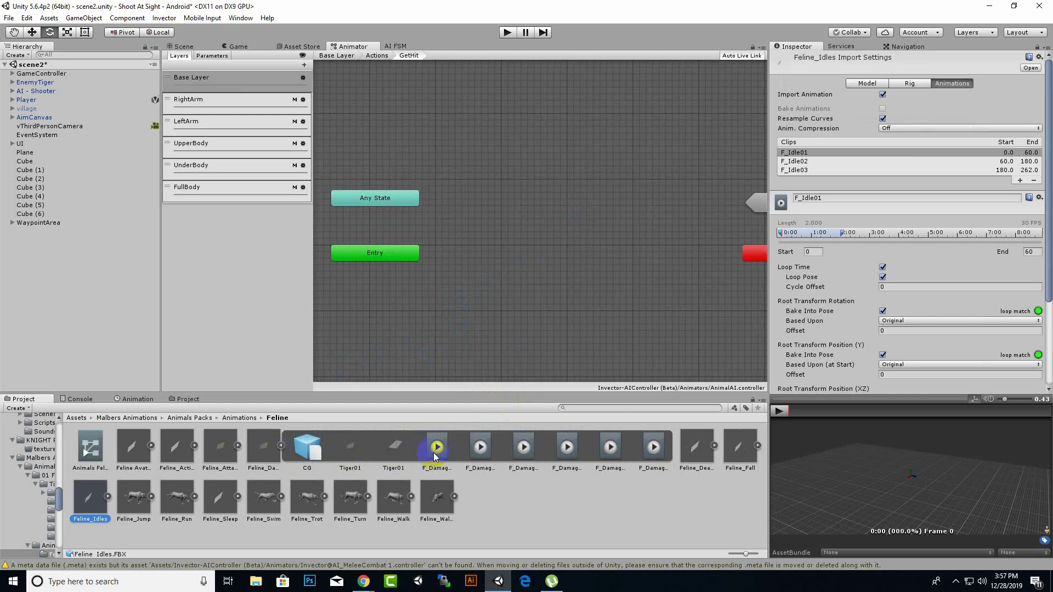
{"action": "left_click_drag", "start_coordinate": [435, 456], "coordinate": [577, 209]}
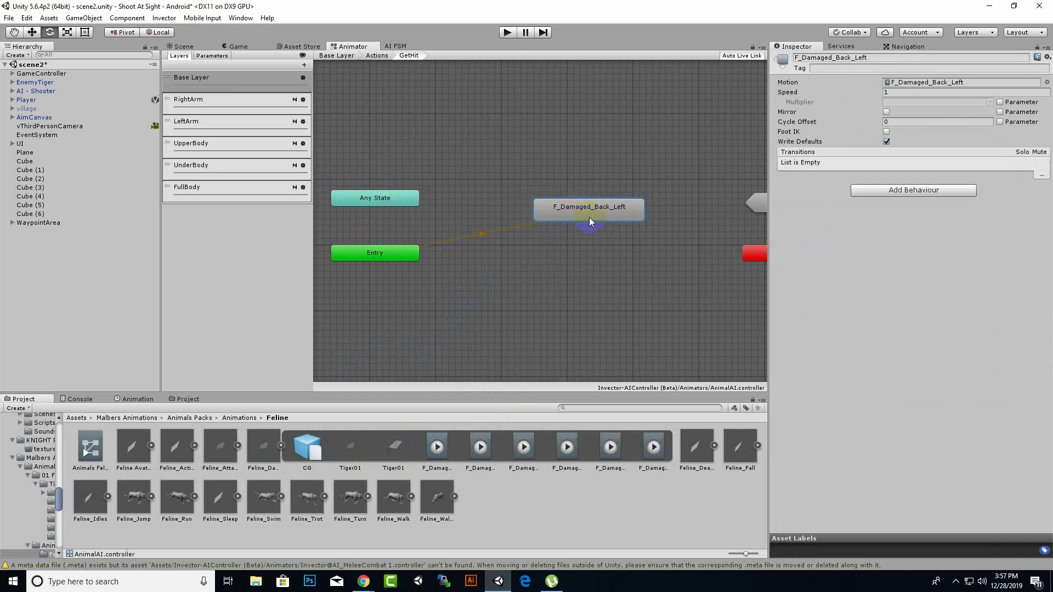
{"action": "left_click", "coordinate": [874, 59]}
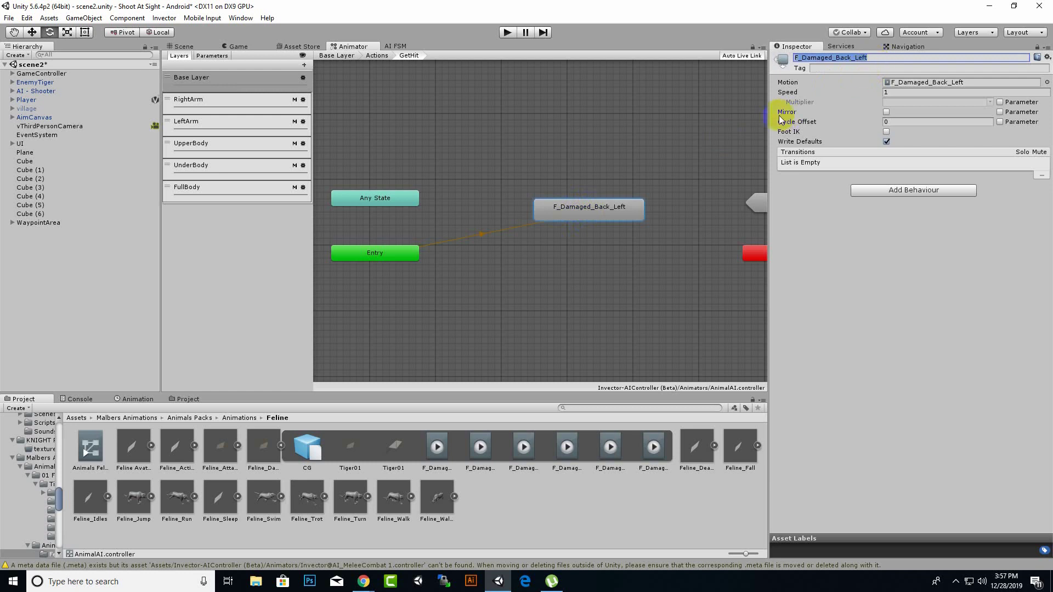
{"action": "type", "text": "Damaged"}
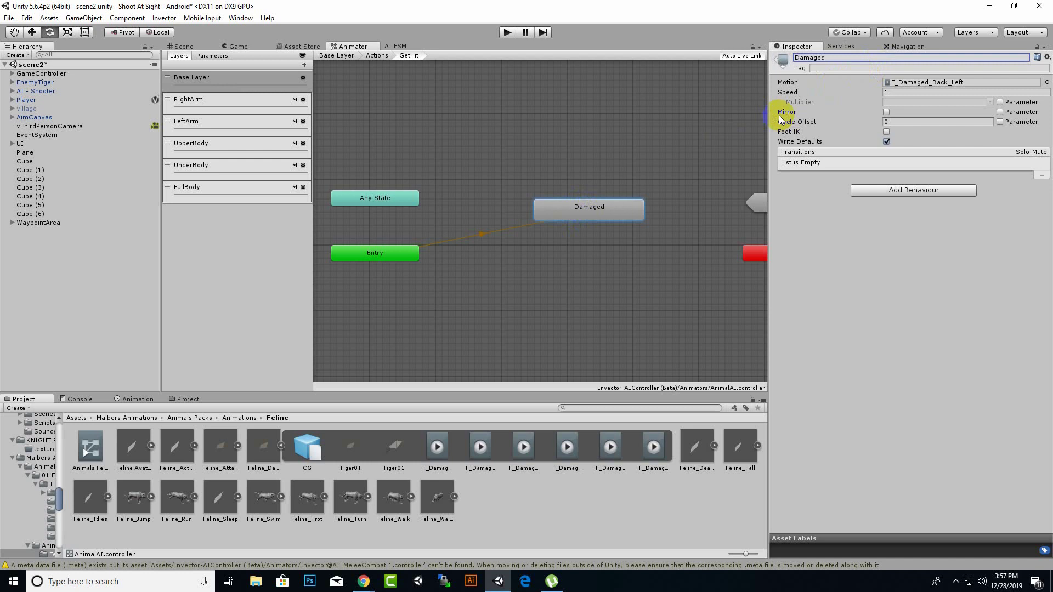
Tag the Damaged state LockMovement, save the scene, and reposition the state between Entry and Exit
{"action": "key", "text": "Tab"}
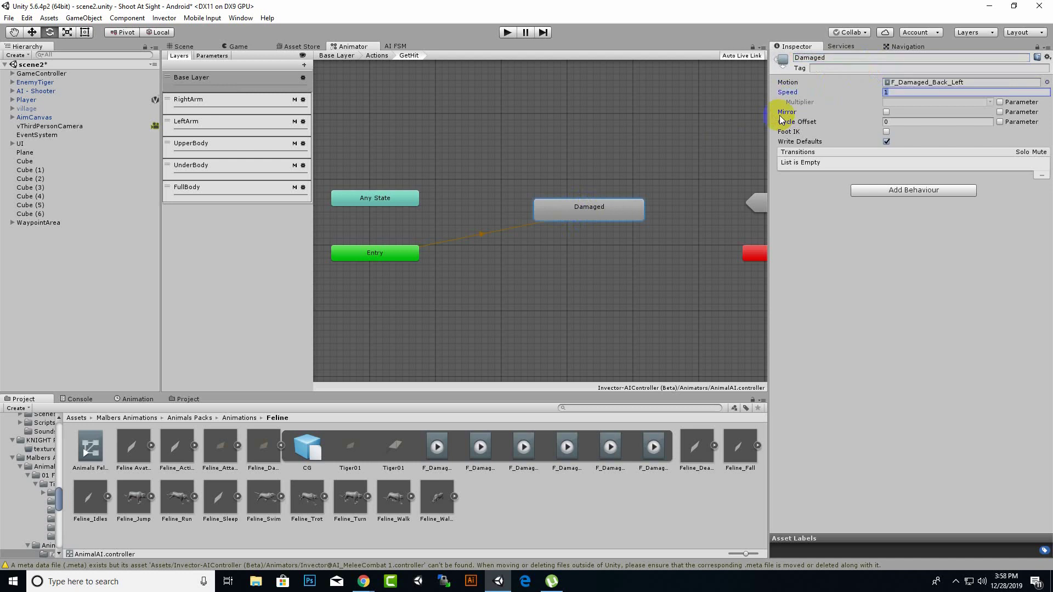
{"action": "left_click", "coordinate": [820, 67]}
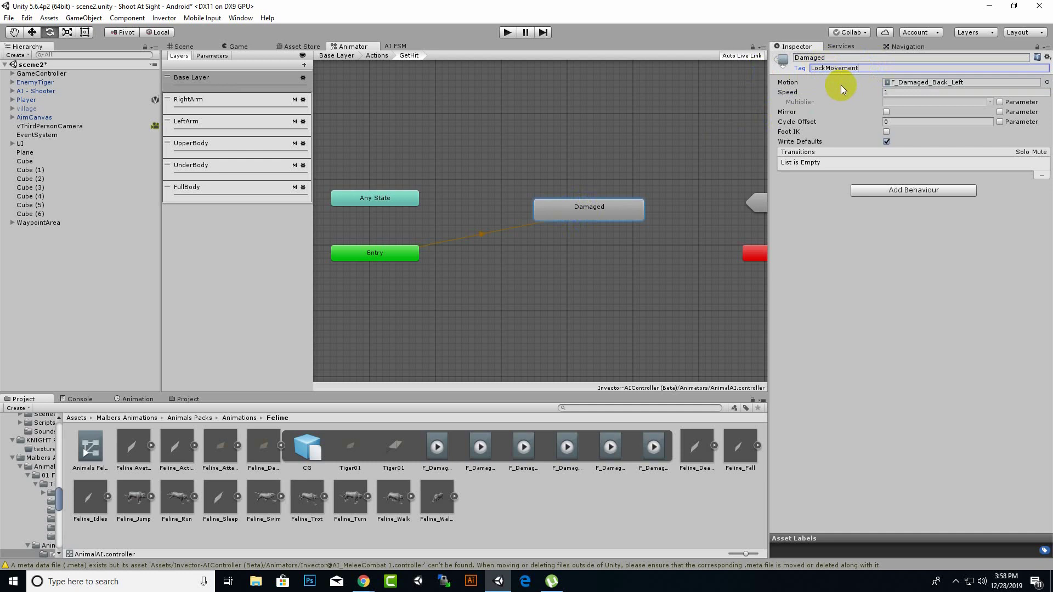
{"action": "key", "text": "ctrl+s"}
{"action": "left_click_drag", "start_coordinate": [626, 221], "coordinate": [608, 228]}
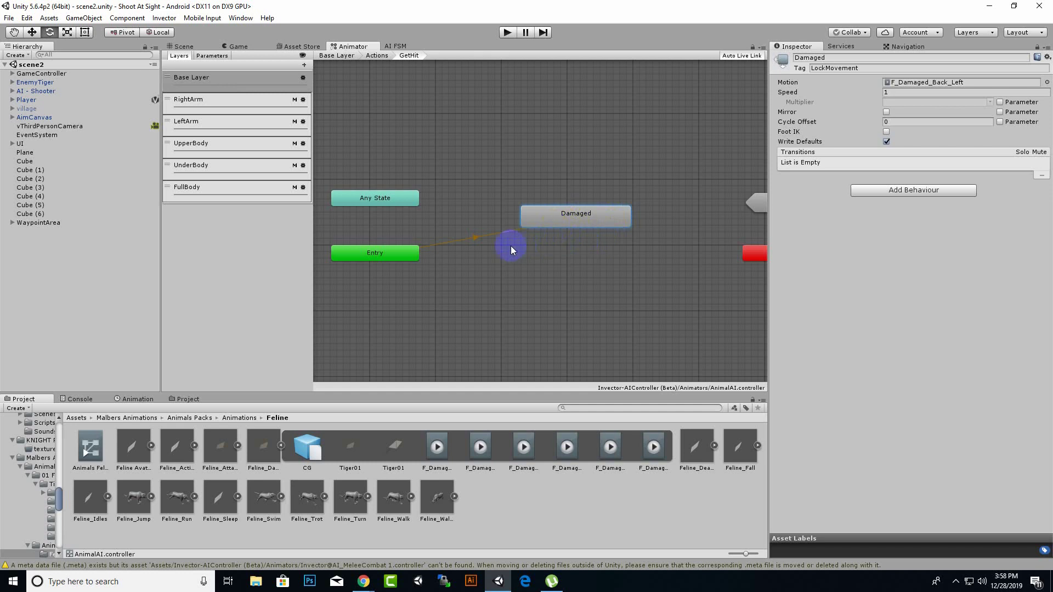
{"action": "left_click_drag", "start_coordinate": [587, 229], "coordinate": [566, 214]}
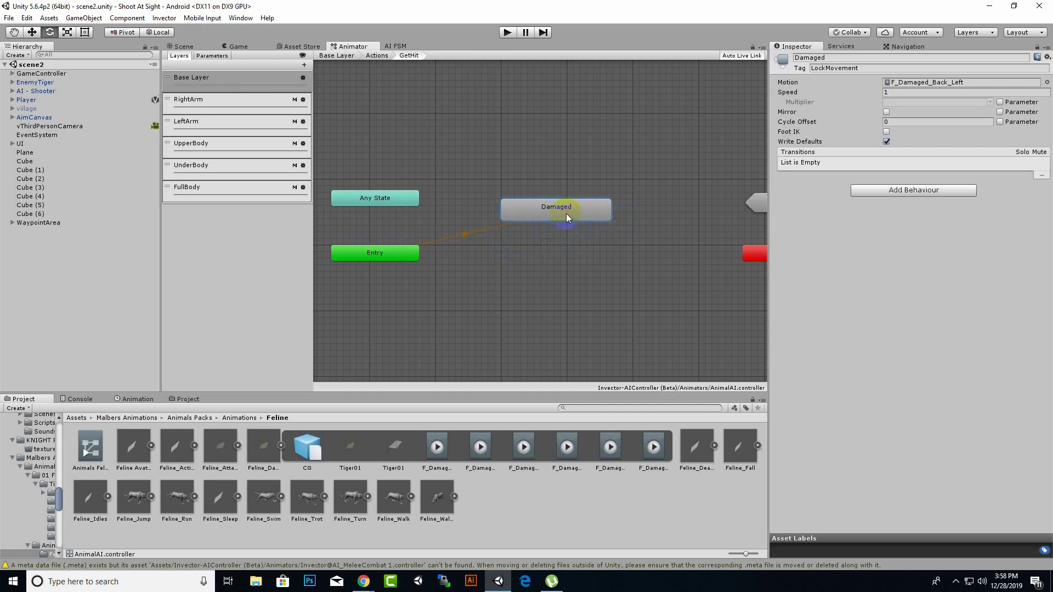
{"action": "left_click", "coordinate": [956, 582]}
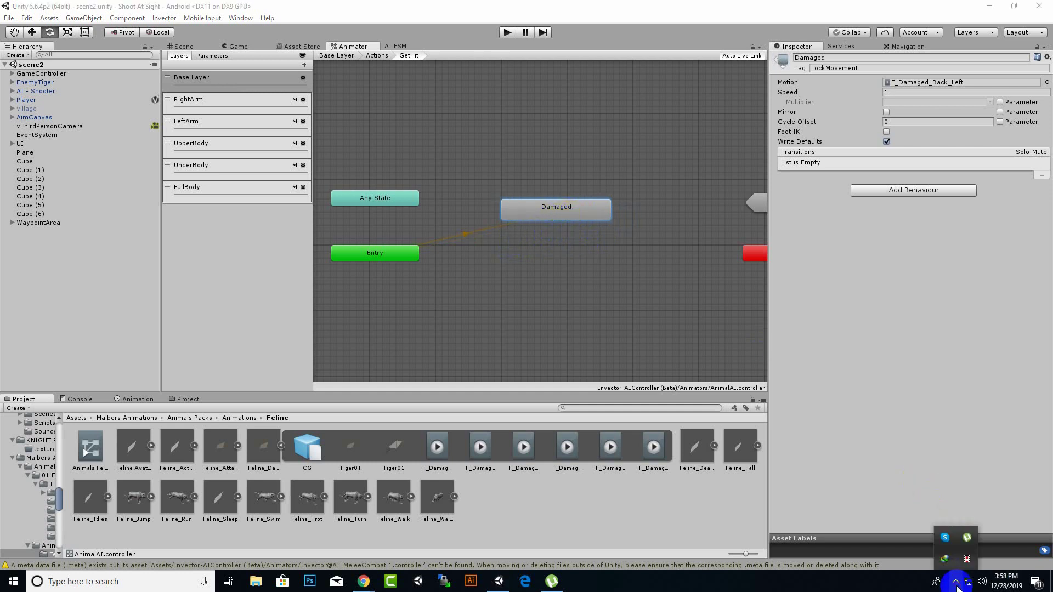
{"action": "left_click", "coordinate": [966, 558]}
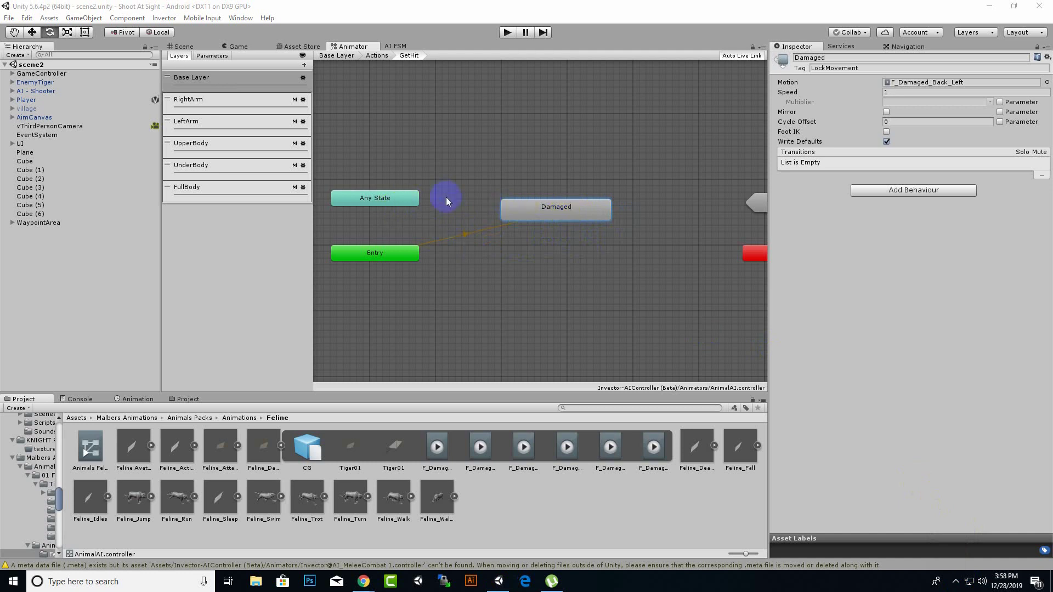
Make a transition from Any State to the Damaged state inside GetHit
{"action": "right_click", "coordinate": [399, 202]}
{"action": "left_click", "coordinate": [439, 209]}
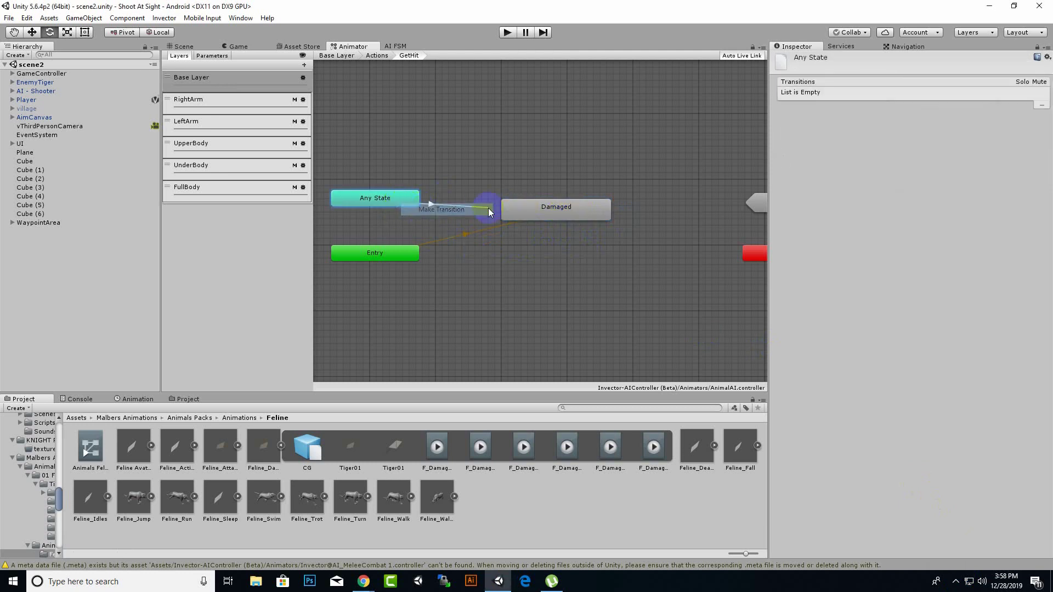
{"action": "left_click", "coordinate": [527, 211]}
Add a condition on the TriggerReaction parameter to the transition from Any State to Damaged
{"action": "left_click", "coordinate": [463, 209]}
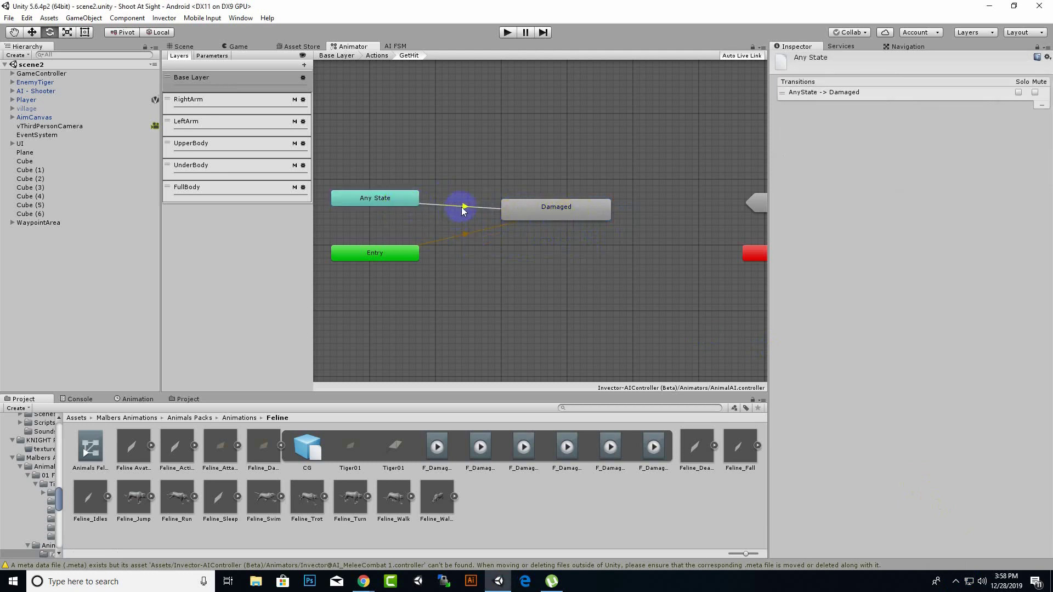
{"action": "left_click", "coordinate": [465, 208]}
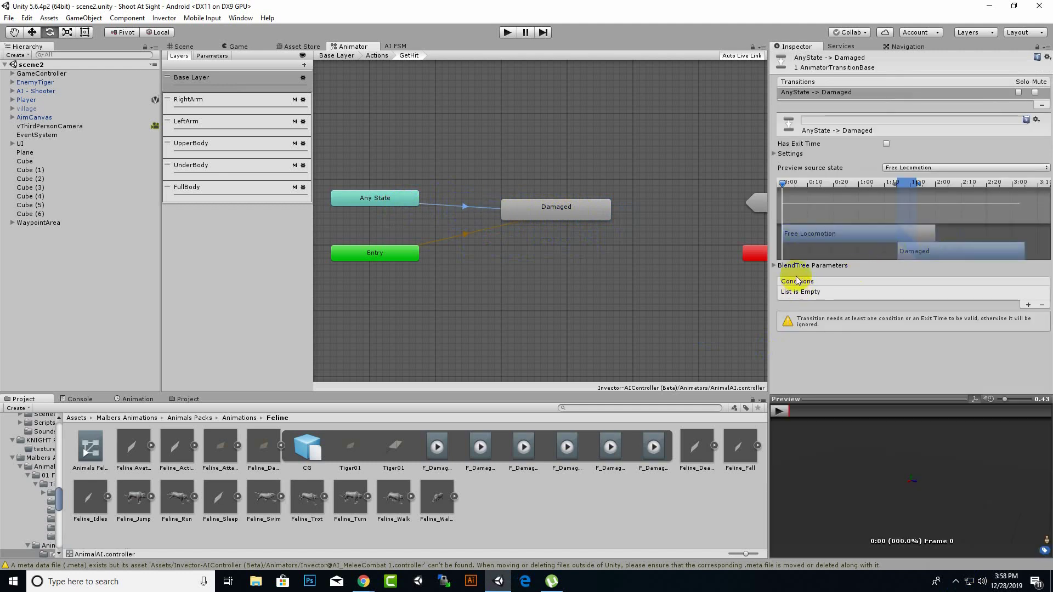
{"action": "left_click", "coordinate": [222, 57]}
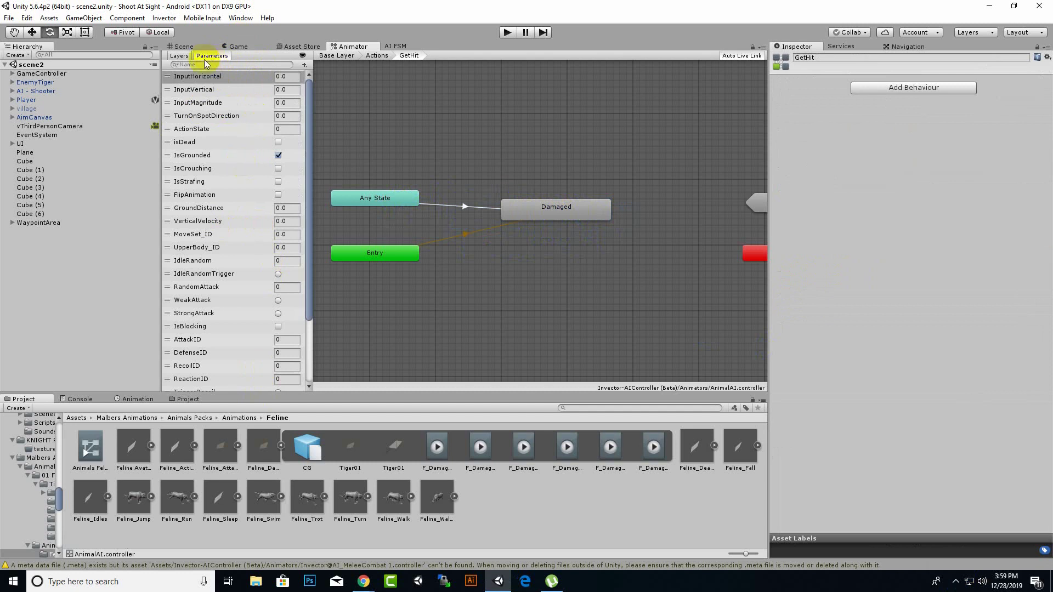
{"action": "left_click", "coordinate": [179, 56]}
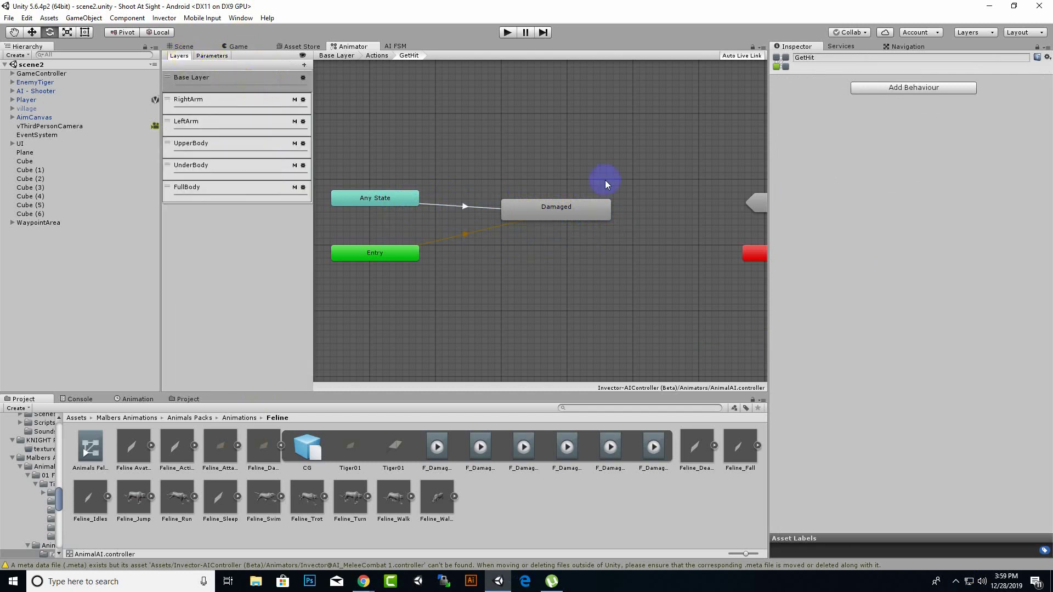
{"action": "left_click", "coordinate": [466, 208]}
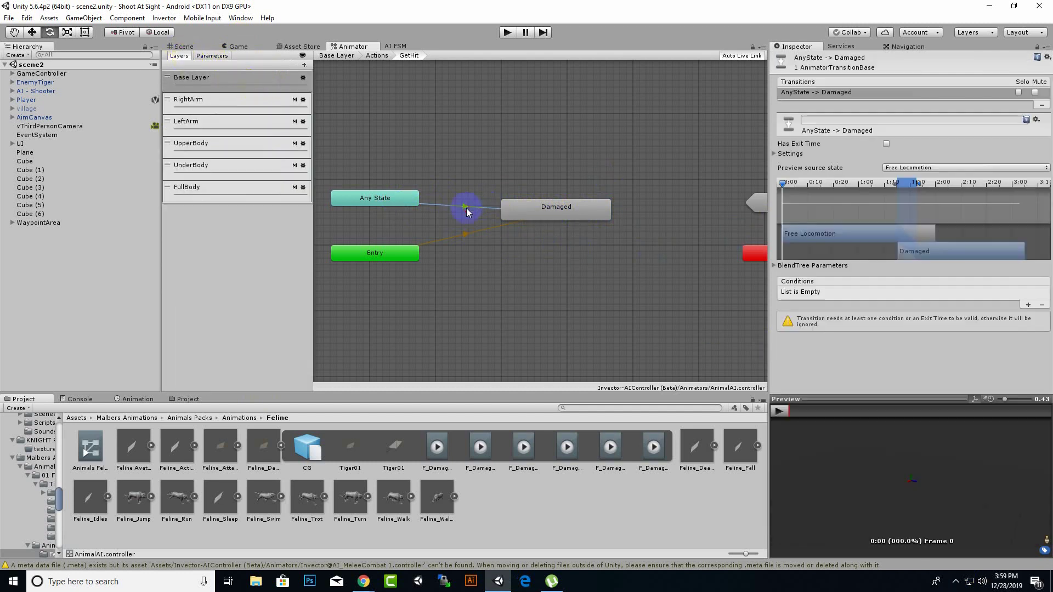
{"action": "left_click", "coordinate": [1029, 305]}
{"action": "left_click", "coordinate": [912, 293]}
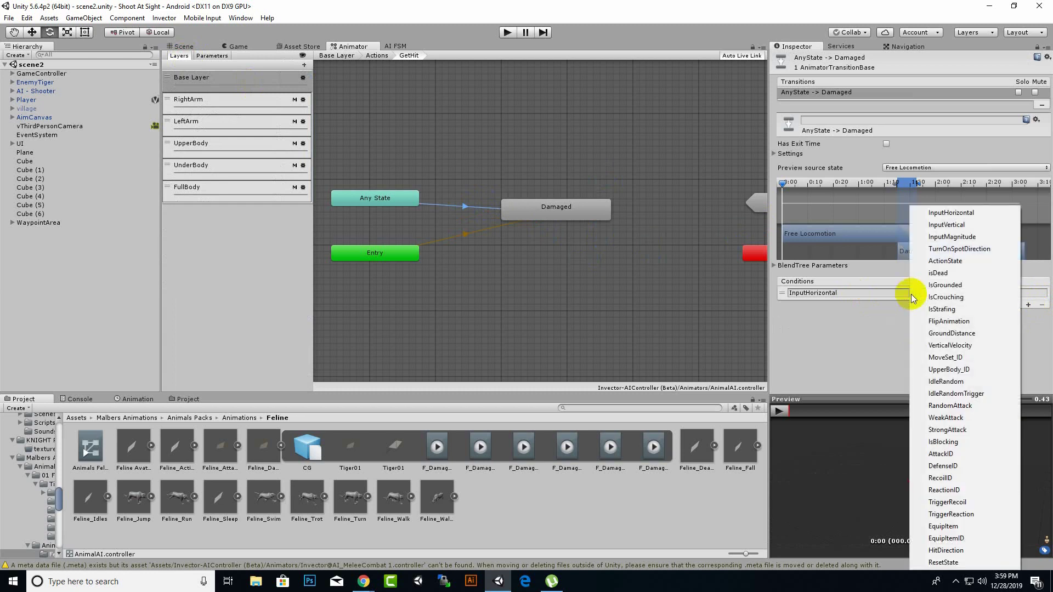
{"action": "left_click", "coordinate": [951, 515]}
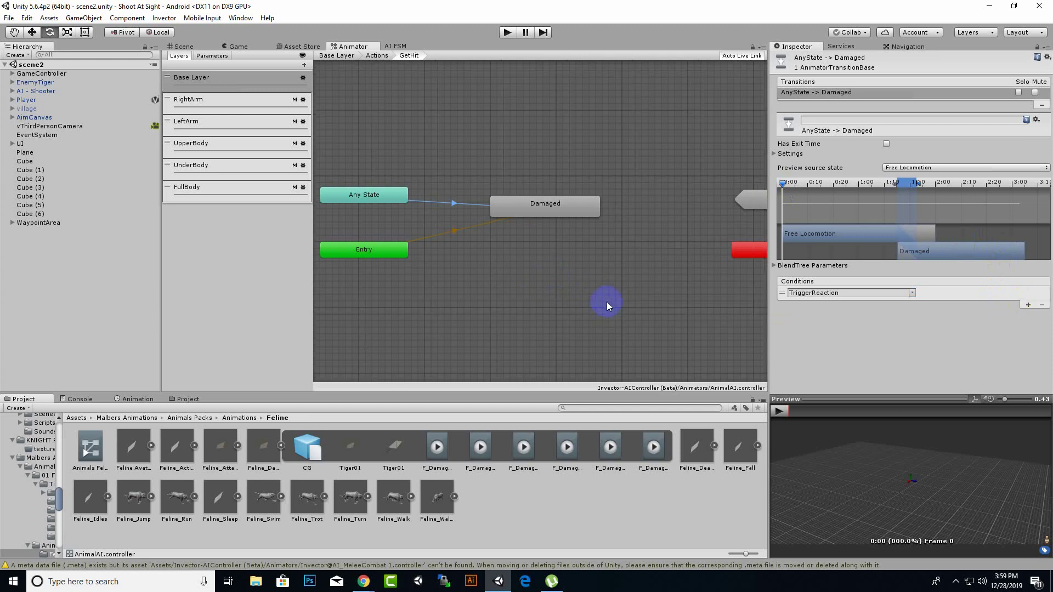
Make a transition from the Damaged state to Exit inside GetHit
{"action": "left_click", "coordinate": [957, 582]}
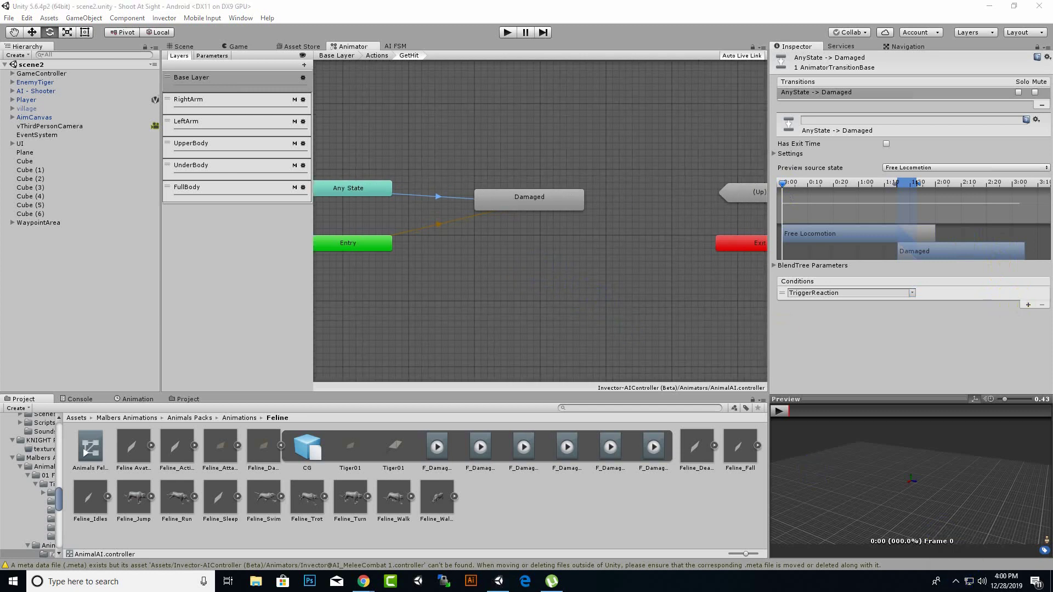
{"action": "left_click", "coordinate": [612, 242]}
{"action": "right_click", "coordinate": [543, 196]}
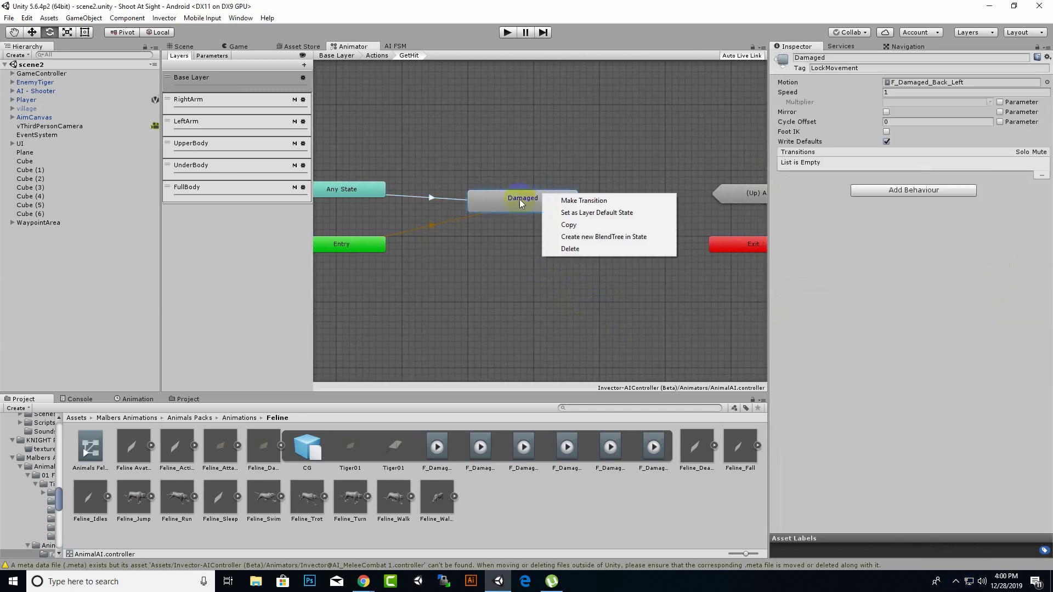
{"action": "left_click", "coordinate": [570, 201]}
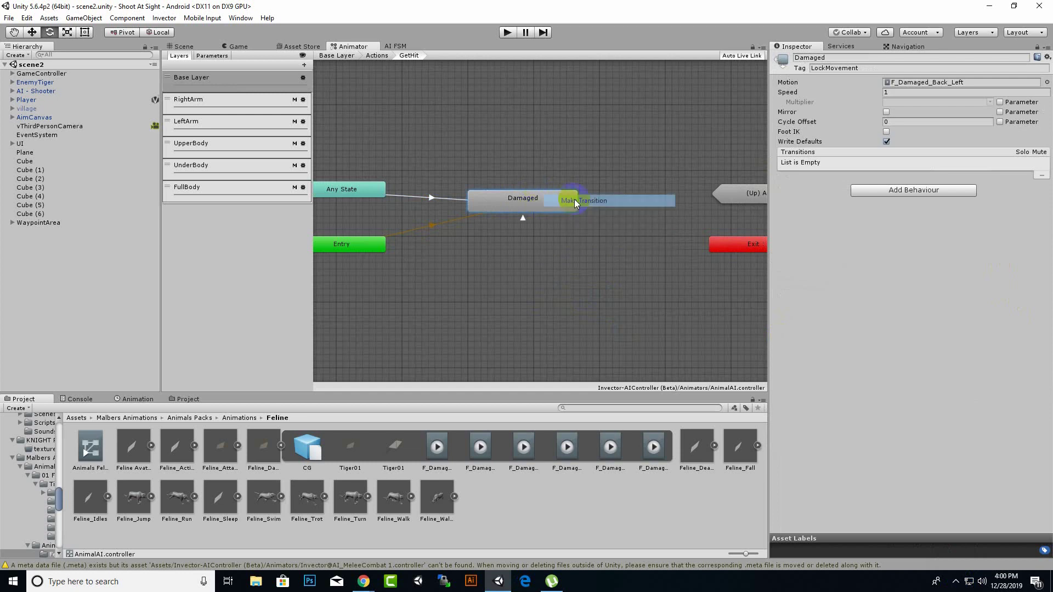
{"action": "left_click", "coordinate": [728, 246]}
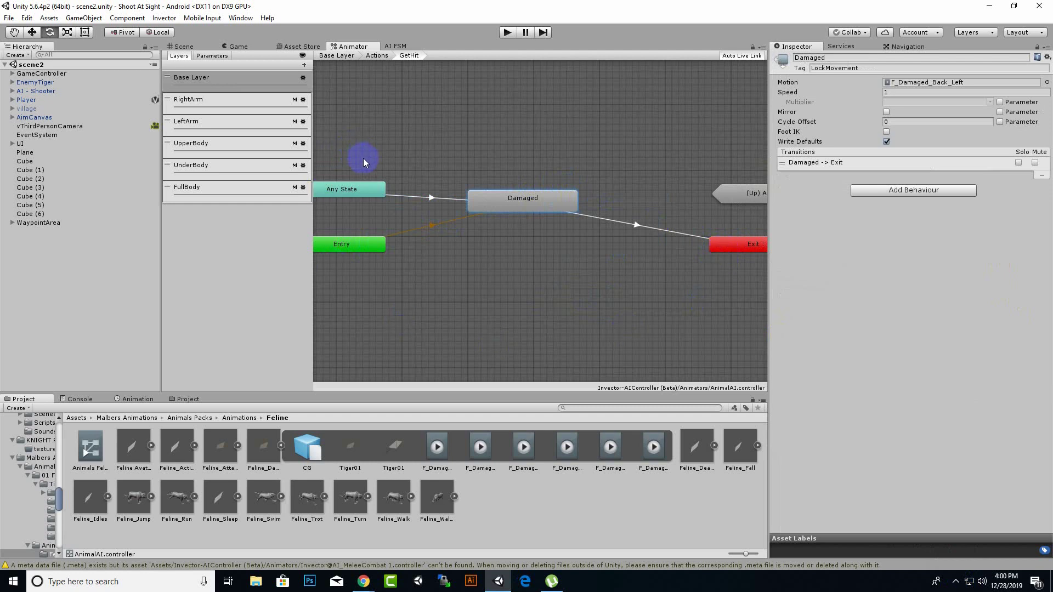
Return to the Actions sub-state machine and make a transition from GetHit to Exit
{"action": "left_click", "coordinate": [376, 57]}
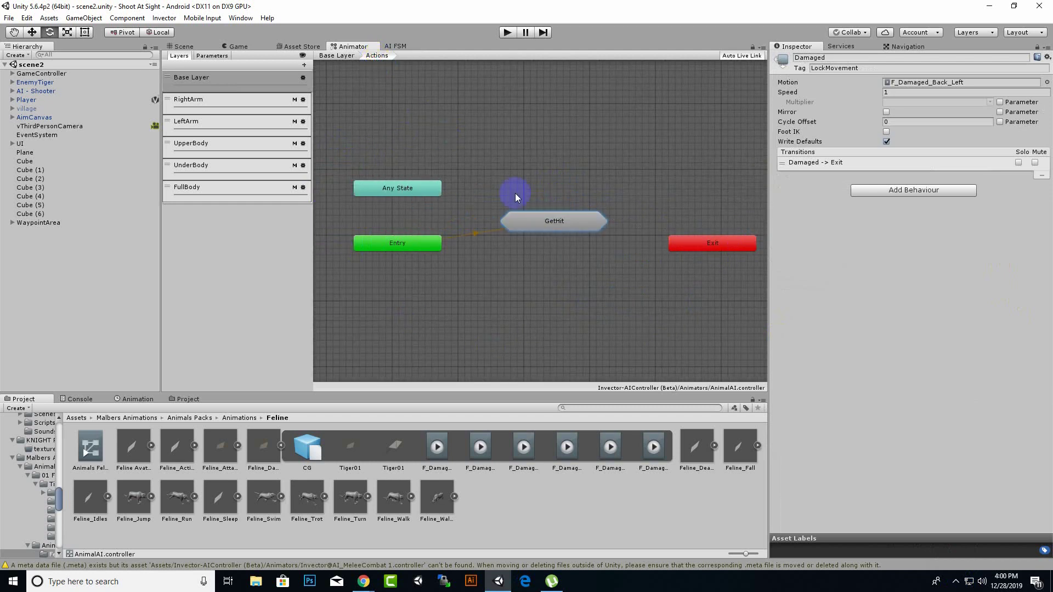
{"action": "right_click", "coordinate": [572, 222]}
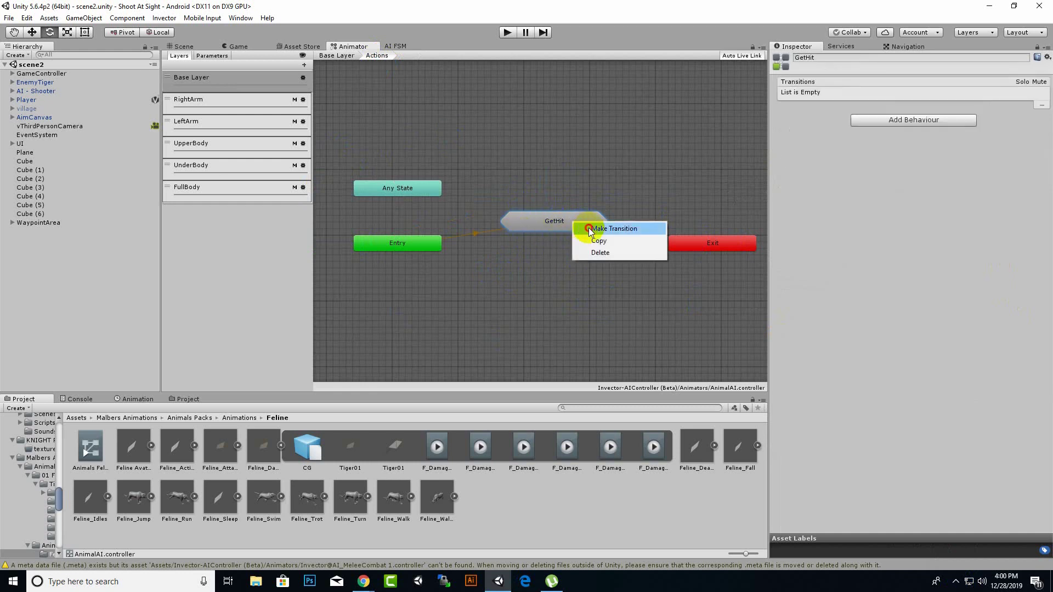
{"action": "left_click", "coordinate": [589, 228]}
{"action": "left_click", "coordinate": [681, 245]}
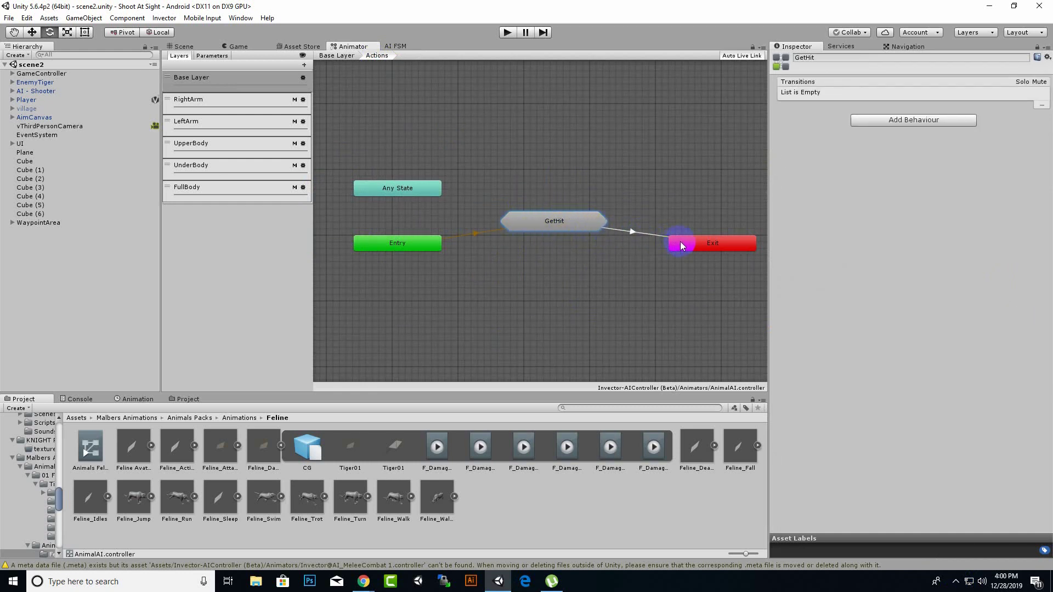
Create a sub-state machine below GetHit in Actions and name it Dead
{"action": "right_click", "coordinate": [522, 275]}
{"action": "left_click", "coordinate": [554, 298]}
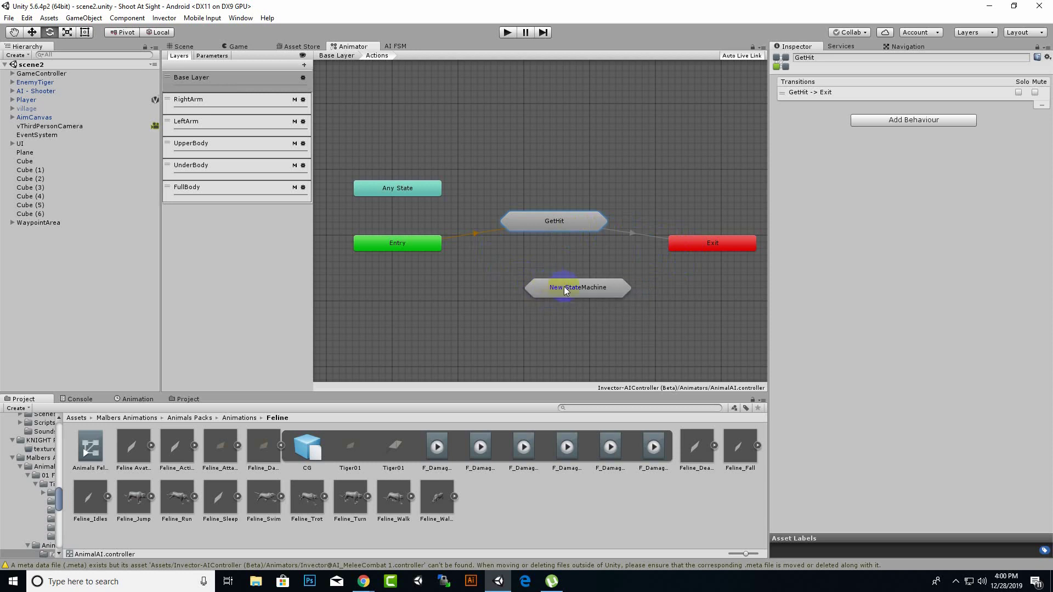
{"action": "left_click", "coordinate": [838, 58]}
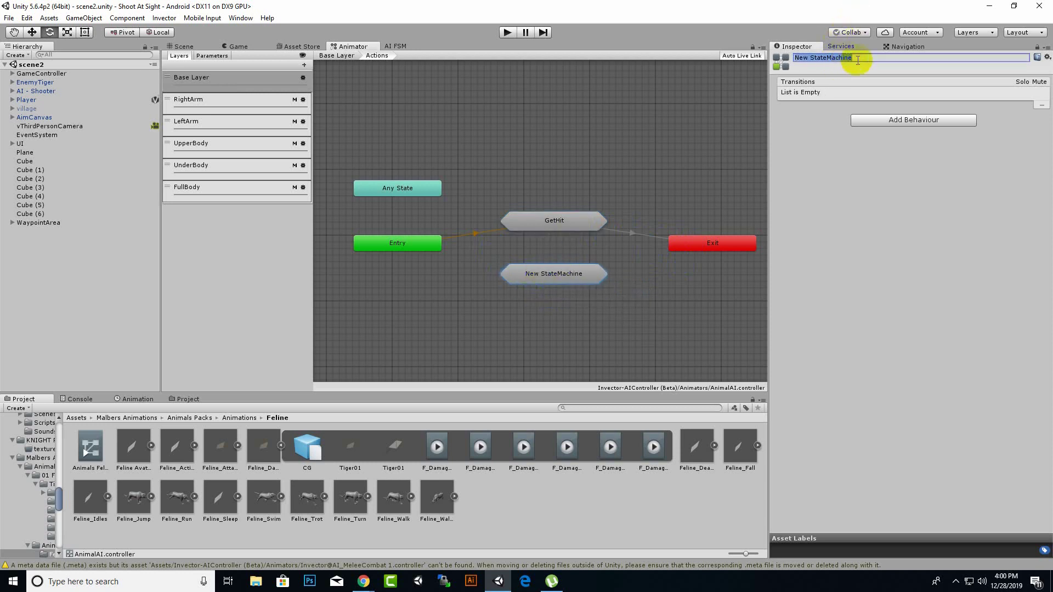
{"action": "type", "text": "Dead"}
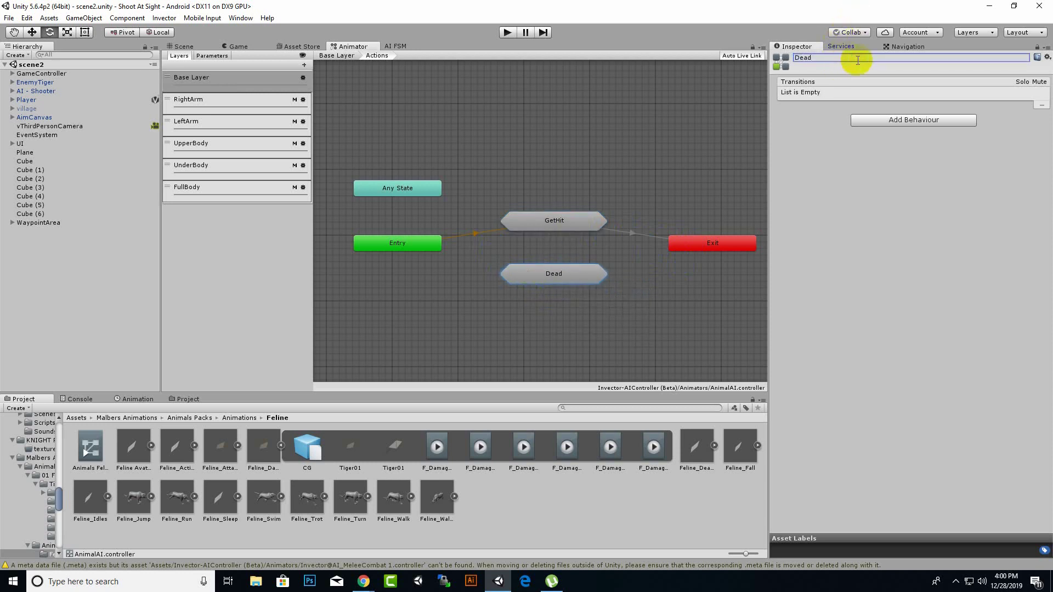
{"action": "key", "text": "Return"}
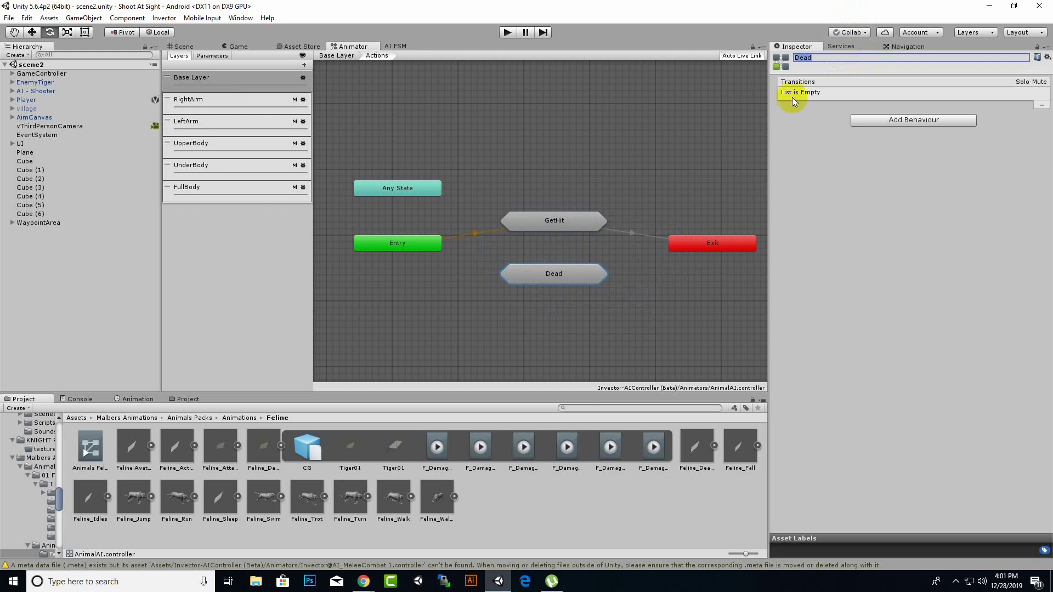
Open the Dead sub-state machine and add the F_Death1 clip from the Feline death animations as a state
{"action": "double_click", "coordinate": [565, 273]}
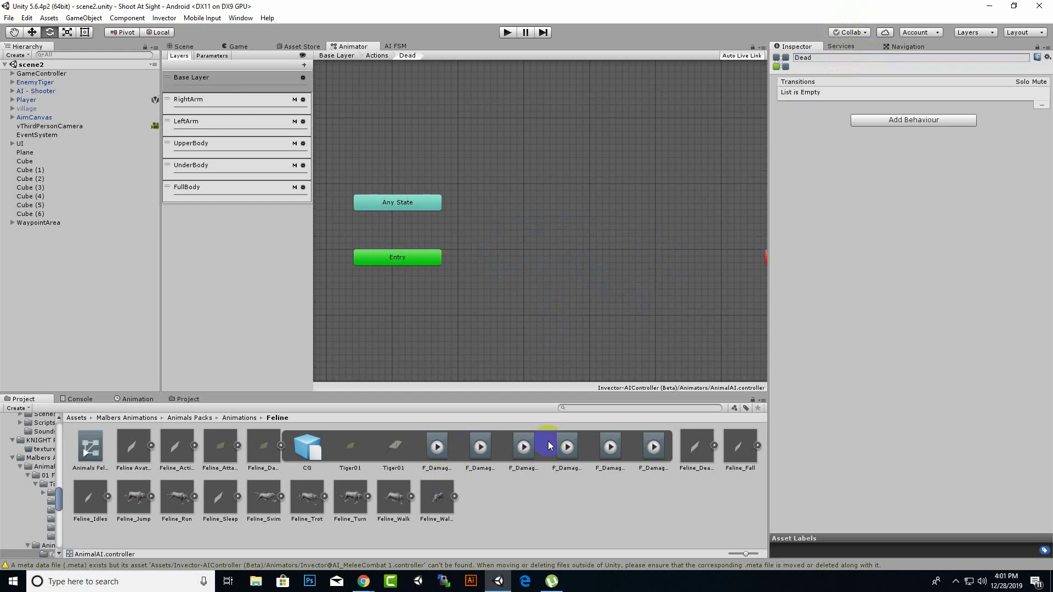
{"action": "left_click", "coordinate": [281, 446]}
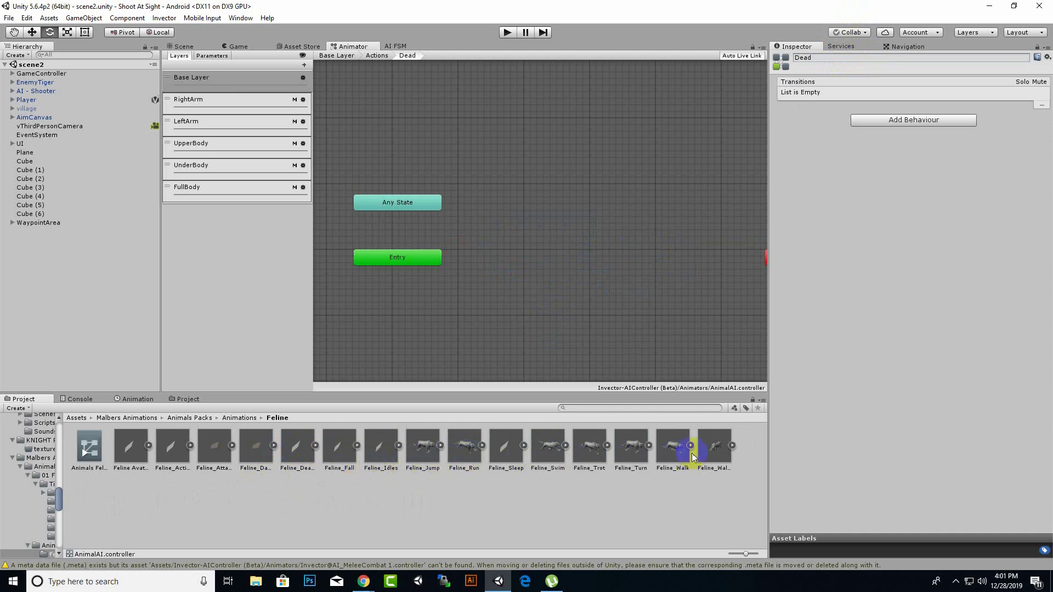
{"action": "left_click", "coordinate": [316, 446]}
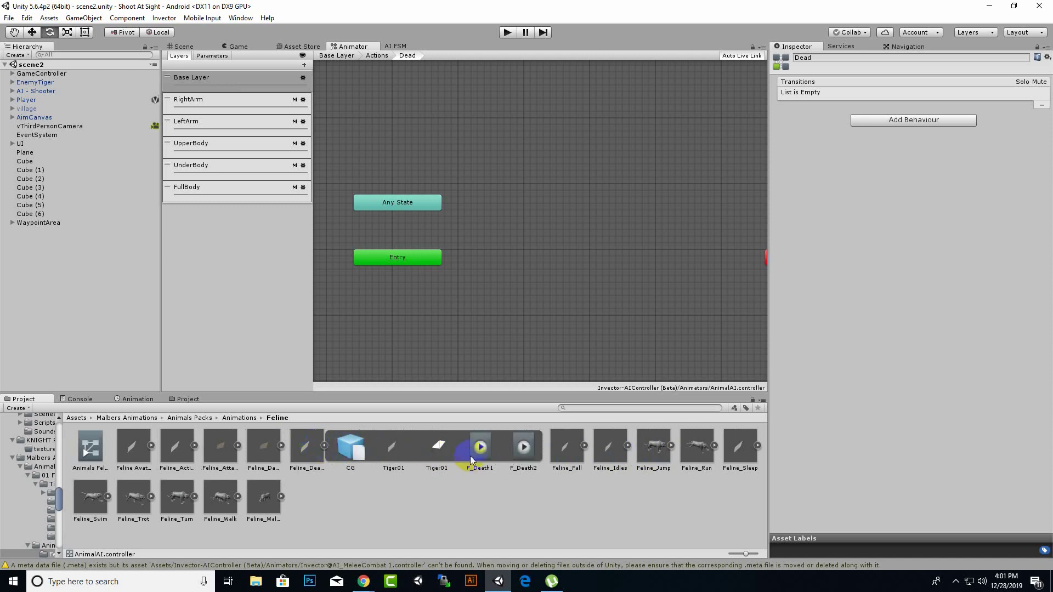
{"action": "left_click_drag", "start_coordinate": [480, 447], "coordinate": [565, 222]}
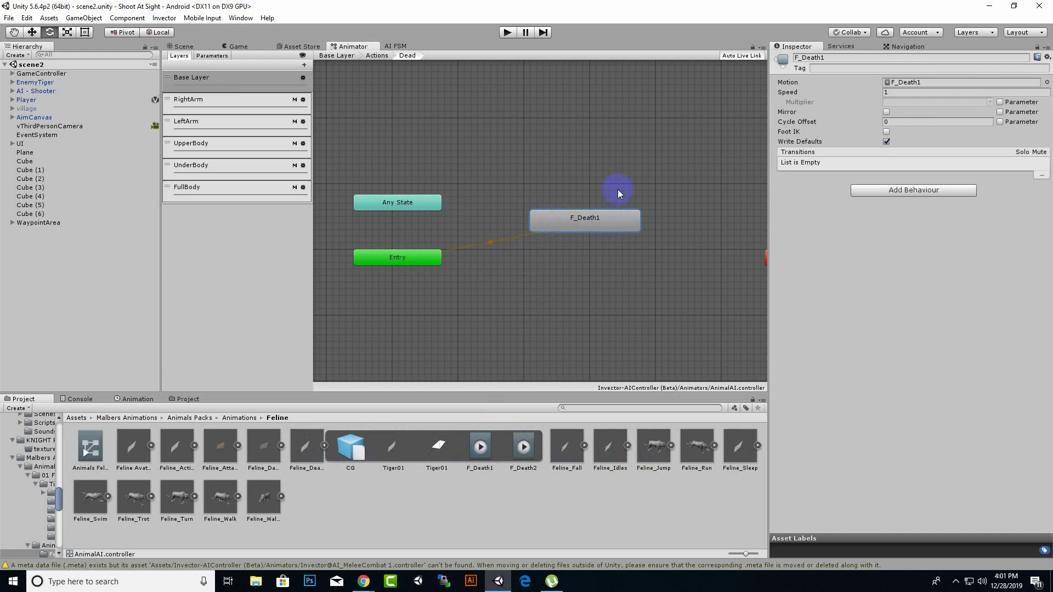
Try to rename the F_Death1 state Dead
{"action": "left_click", "coordinate": [856, 48]}
{"action": "left_click", "coordinate": [794, 42]}
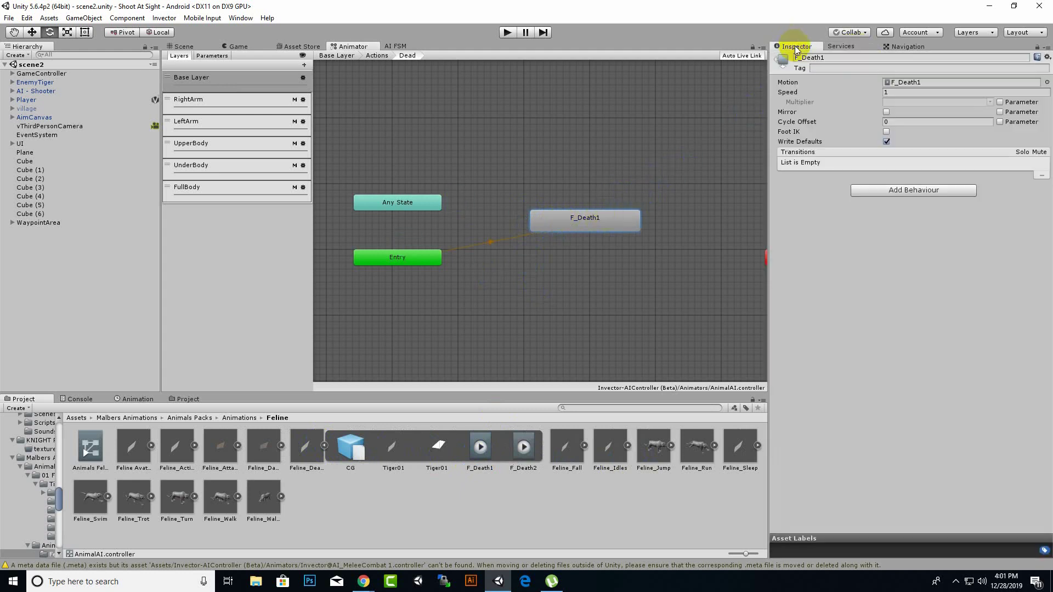
{"action": "left_click", "coordinate": [838, 58]}
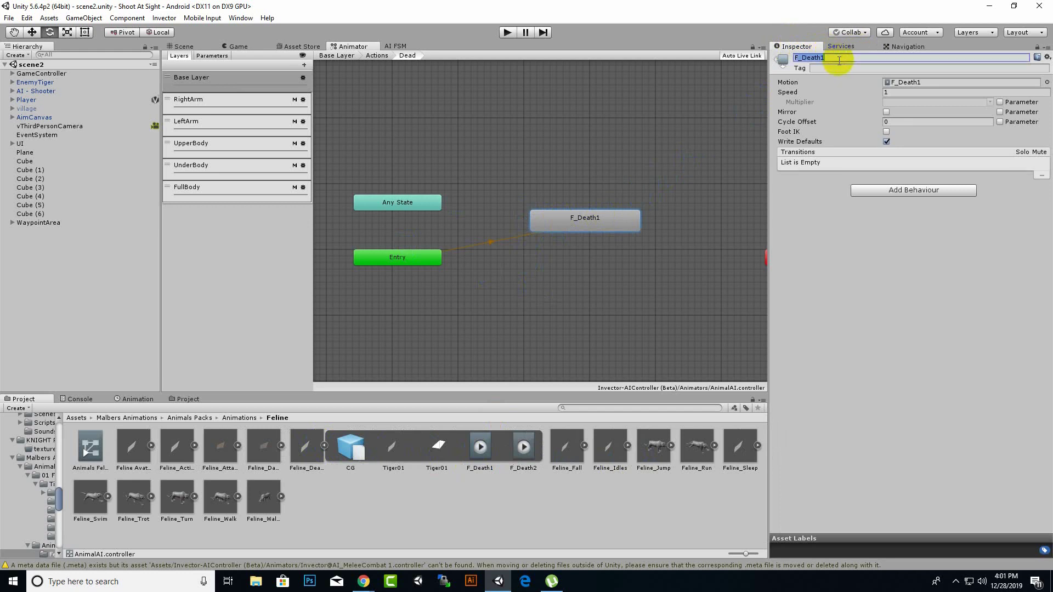
{"action": "type", "text": "Dead"}
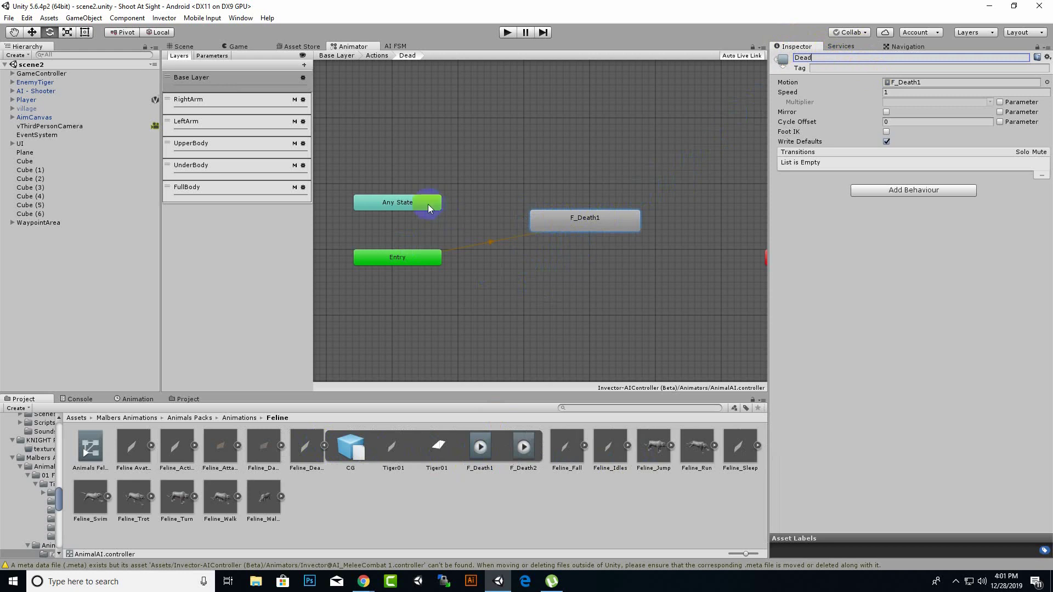
Reposition the F_Death1 state, make a transition to it from Any State, and open that transition's settings
{"action": "mouse_move", "coordinate": [570, 223]}
{"action": "left_mouse_down"}
{"action": "mouse_move", "coordinate": [559, 242]}
{"action": "mouse_move", "coordinate": [565, 231]}
{"action": "left_mouse_up"}
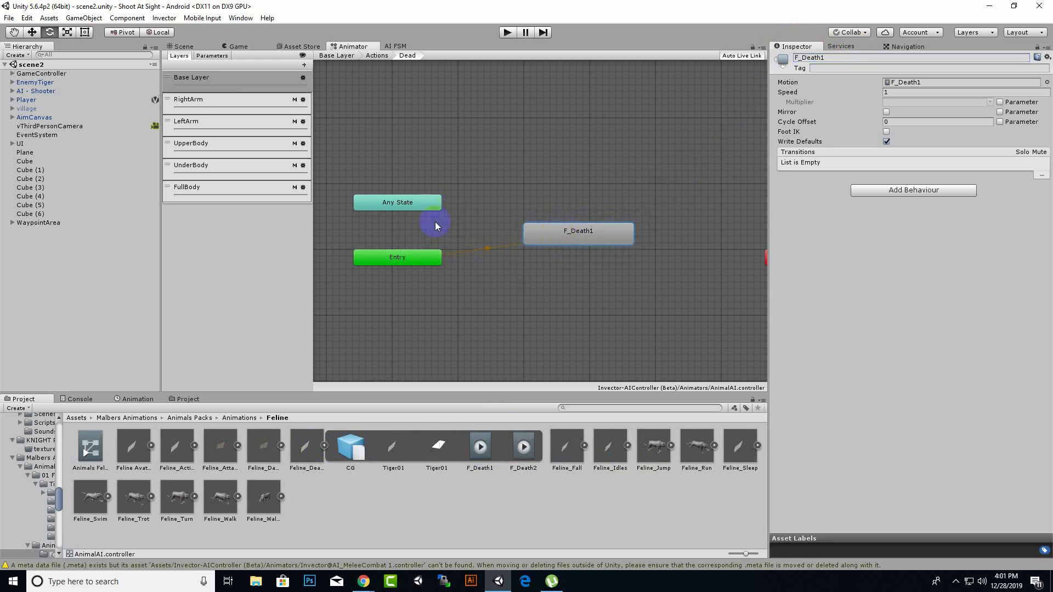
{"action": "right_click", "coordinate": [383, 206]}
{"action": "left_click", "coordinate": [407, 212]}
{"action": "left_click", "coordinate": [526, 233]}
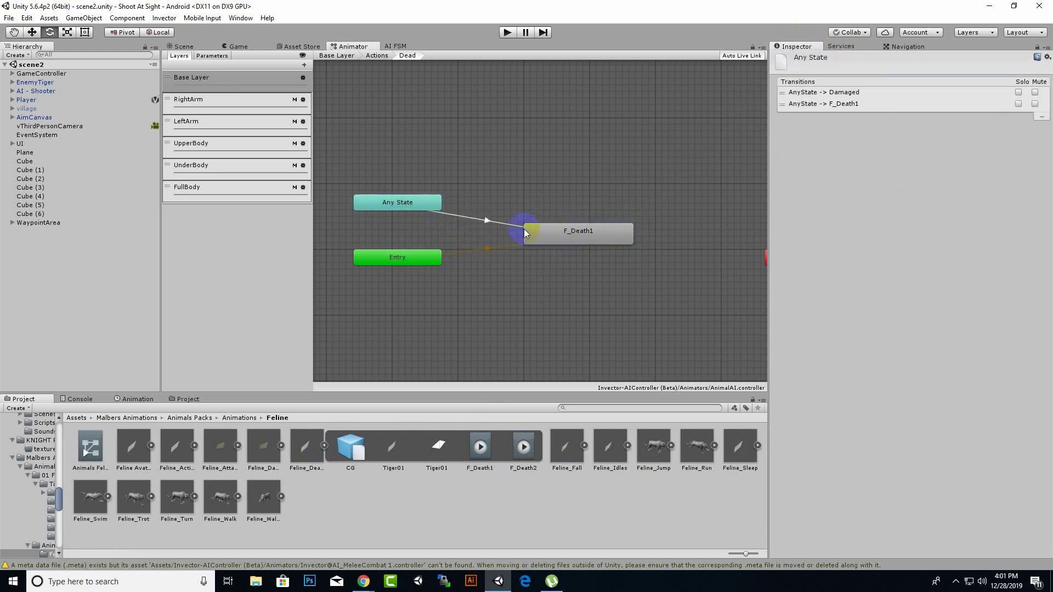
{"action": "left_click", "coordinate": [487, 221]}
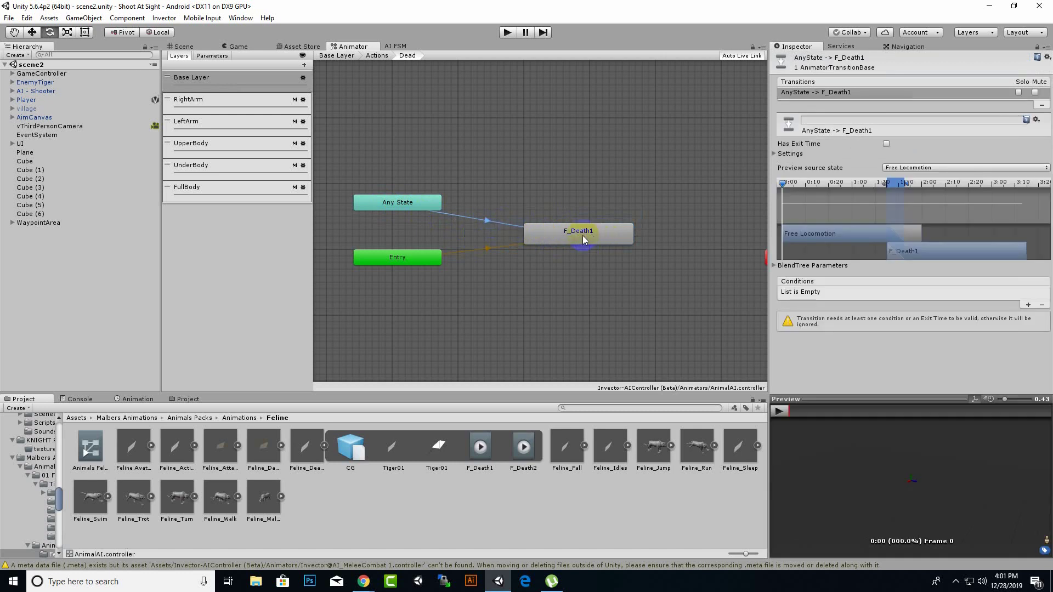
Rename the F_Death1 state to Dead
{"action": "left_click", "coordinate": [584, 240]}
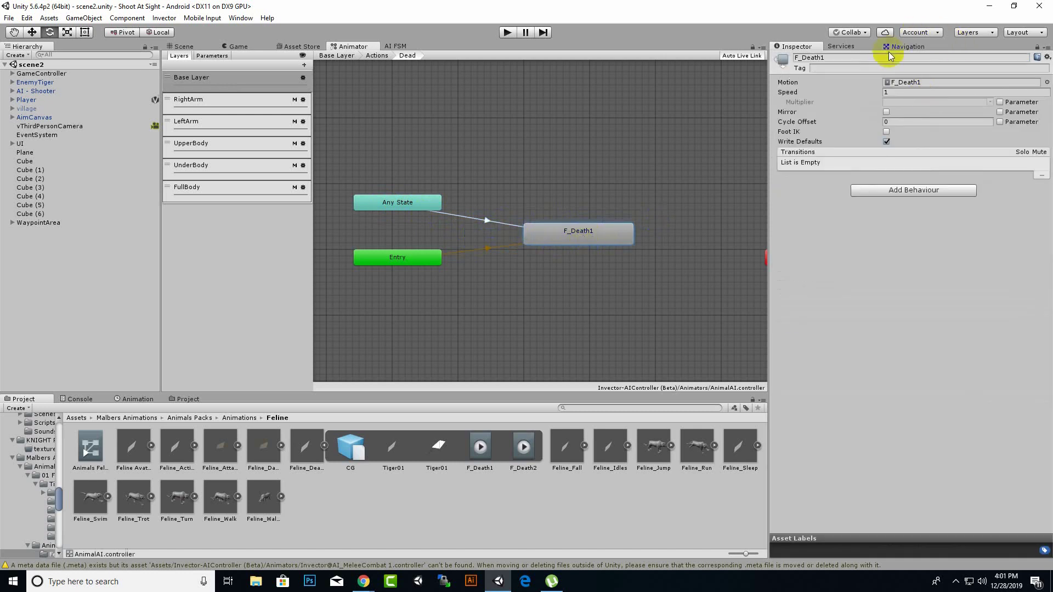
{"action": "left_click", "coordinate": [885, 57]}
{"action": "type", "text": "Dead"}
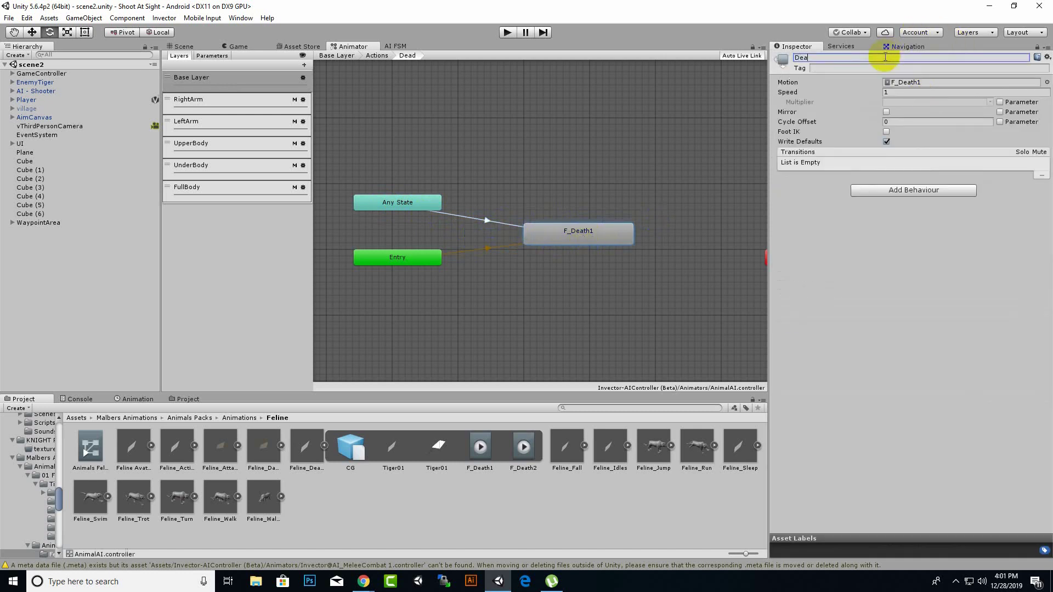
{"action": "key", "text": "Return"}
Add an isDead true condition to the transition from Any State to the Dead state, and return to the Actions level
{"action": "left_click", "coordinate": [487, 218]}
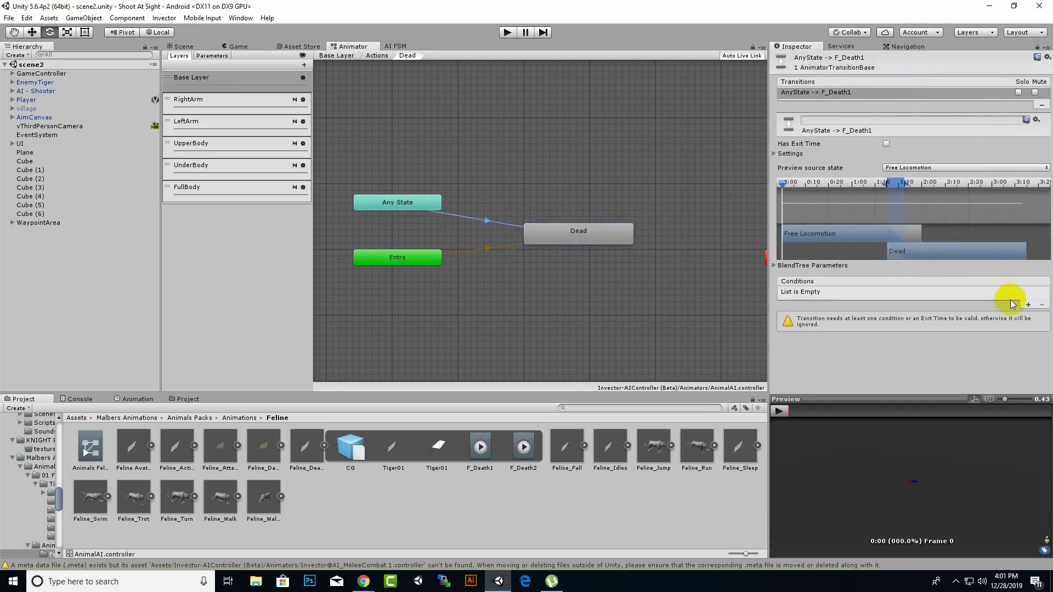
{"action": "left_click", "coordinate": [1028, 305]}
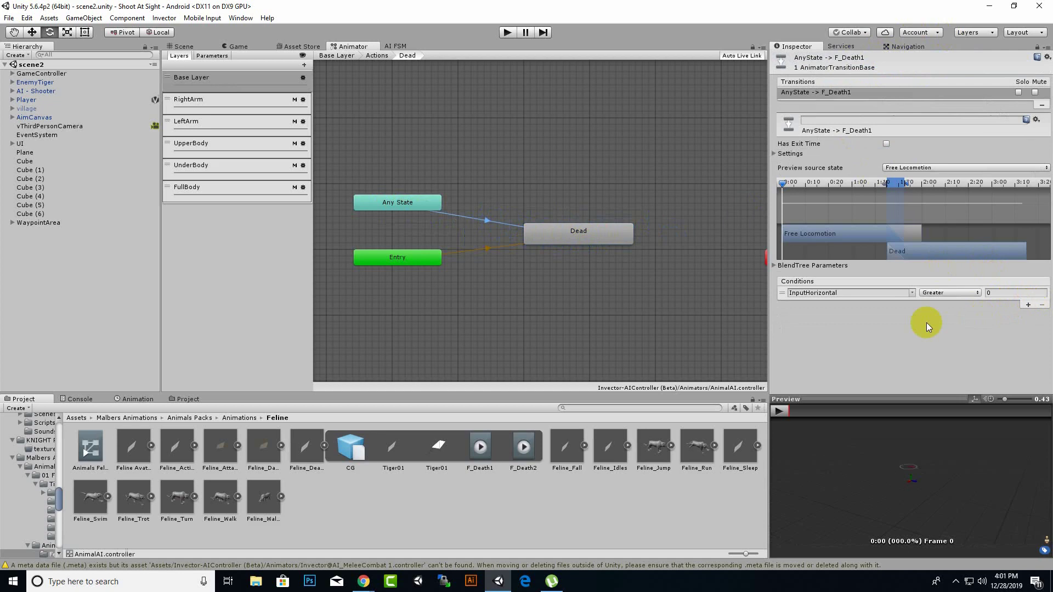
{"action": "left_click", "coordinate": [913, 293]}
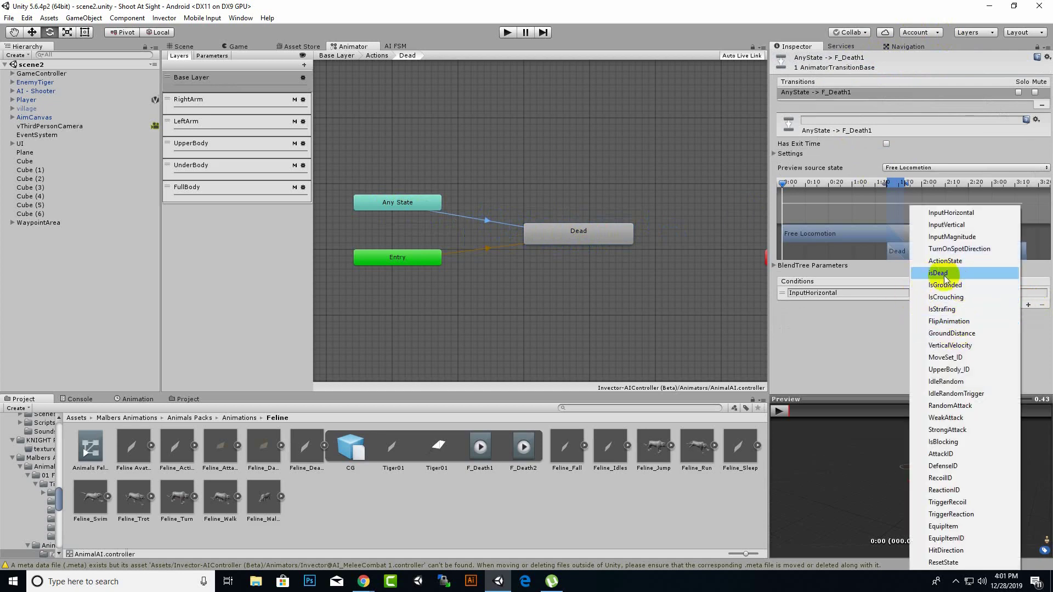
{"action": "left_click", "coordinate": [942, 274]}
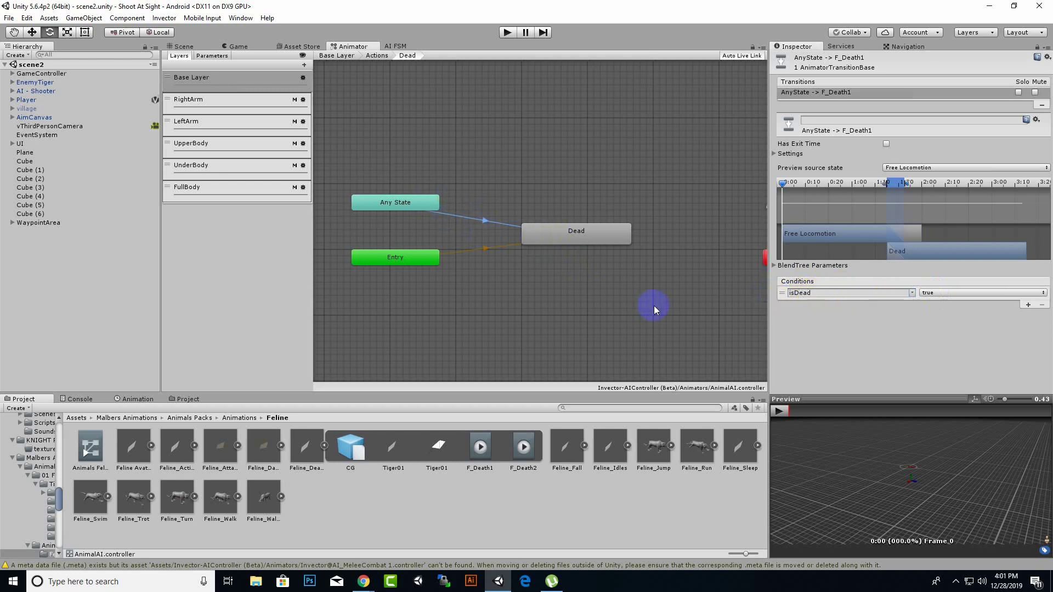
{"action": "middle_click_drag", "start_coordinate": [654, 305], "coordinate": [584, 279]}
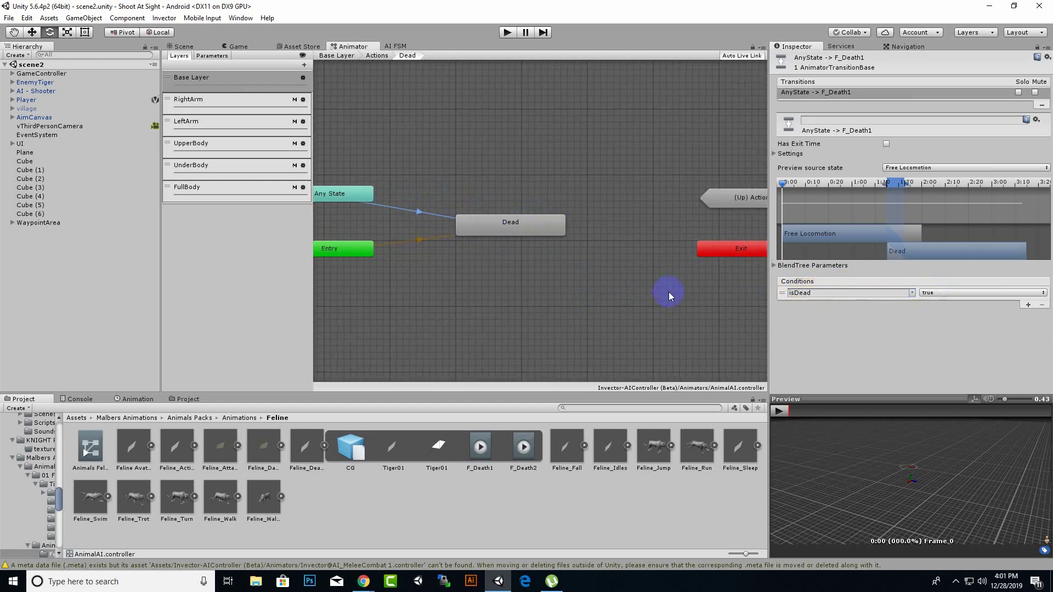
{"action": "middle_click_drag", "start_coordinate": [669, 292], "coordinate": [558, 260]}
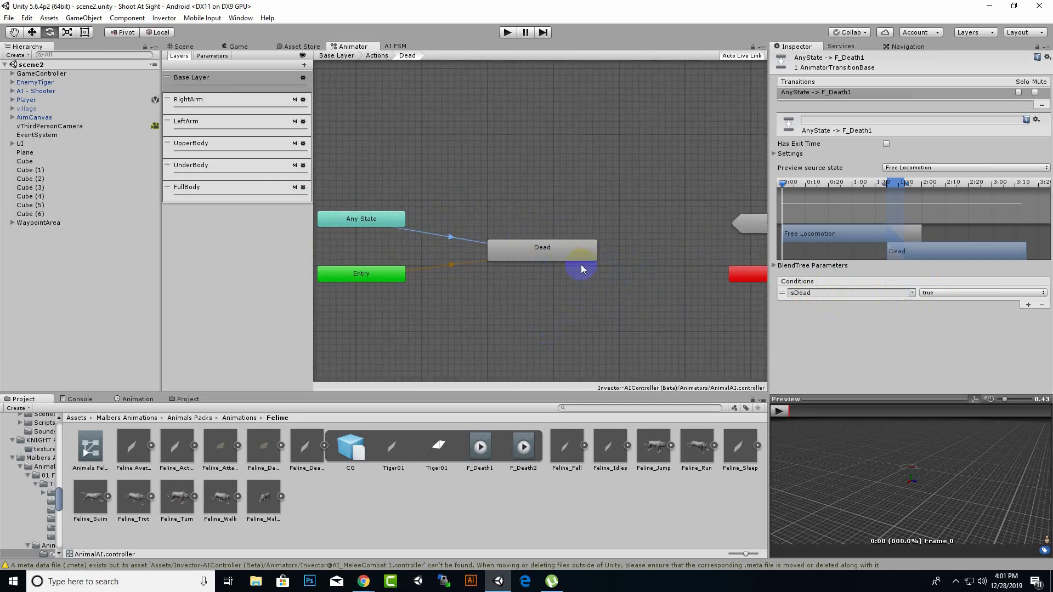
{"action": "middle_click_drag", "start_coordinate": [596, 275], "coordinate": [636, 263]}
{"action": "left_click", "coordinate": [377, 55]}
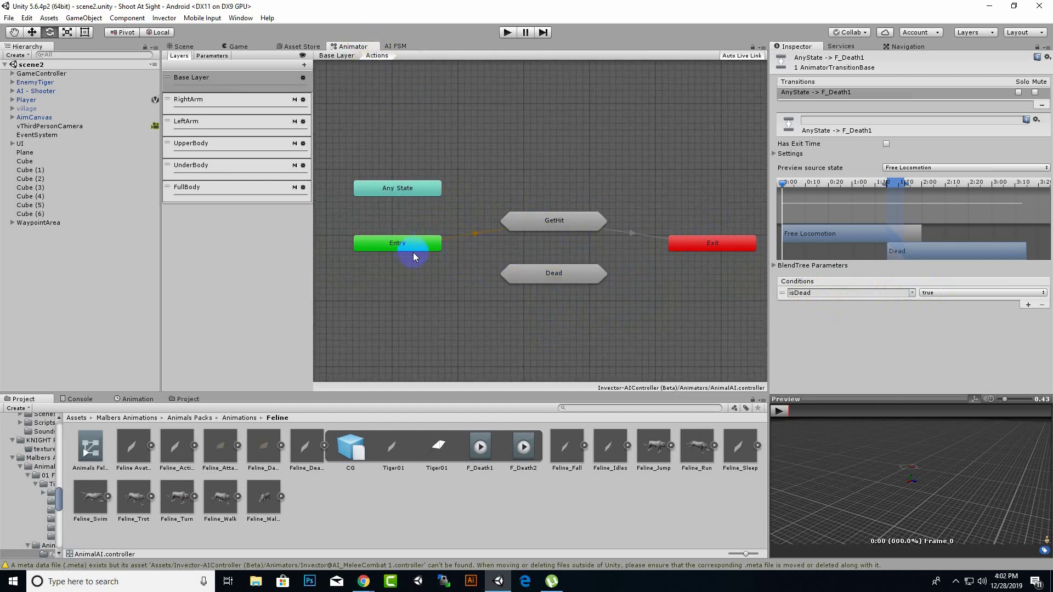
{"action": "middle_click_drag", "start_coordinate": [648, 335], "coordinate": [615, 314]}
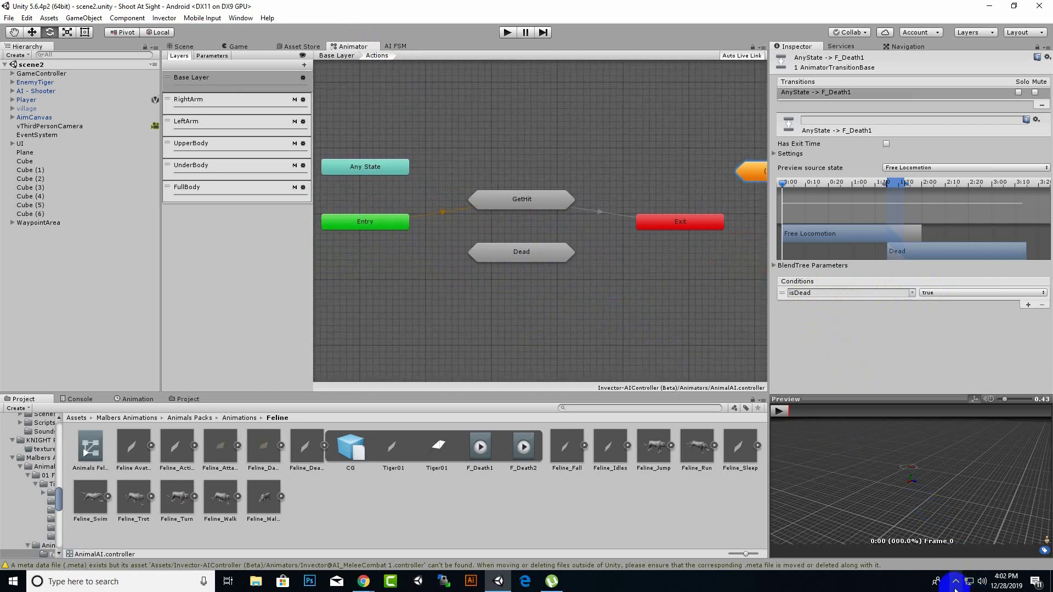
{"action": "middle_click_drag", "start_coordinate": [460, 287], "coordinate": [484, 294]}
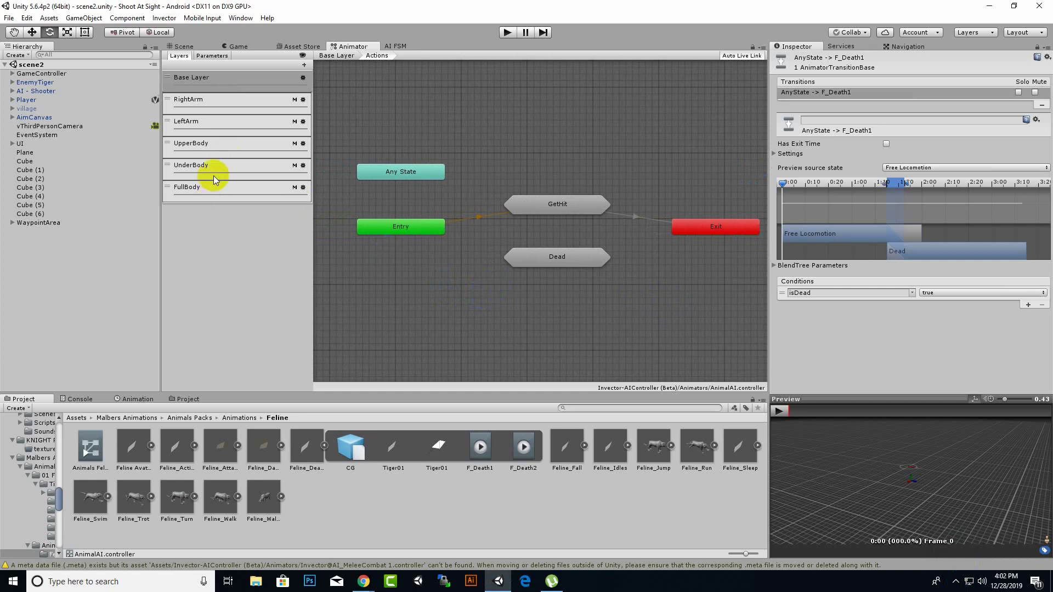
Examine the FullBody layer's attack setup, going through Attacks and WeakAttacks into the Unarmed sub-state machine
{"action": "left_click", "coordinate": [199, 192]}
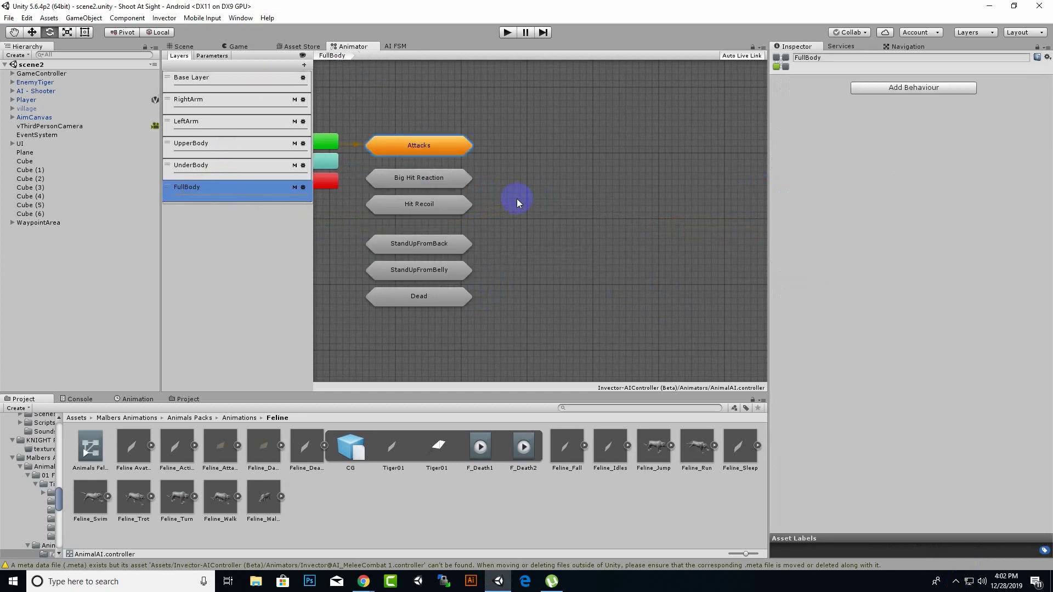
{"action": "middle_click_drag", "start_coordinate": [539, 204], "coordinate": [552, 198]}
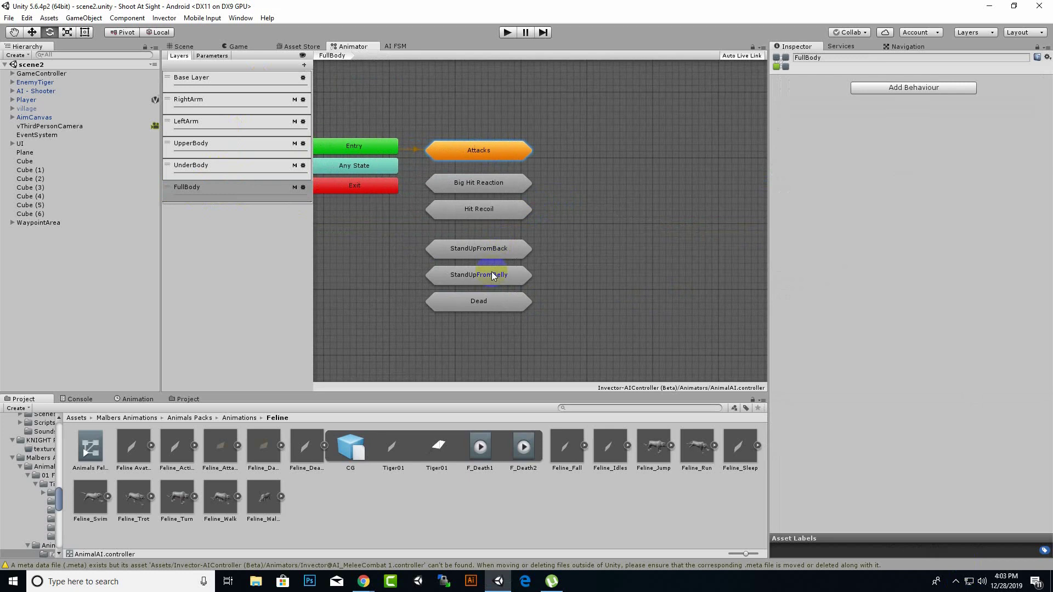
{"action": "left_click", "coordinate": [483, 186]}
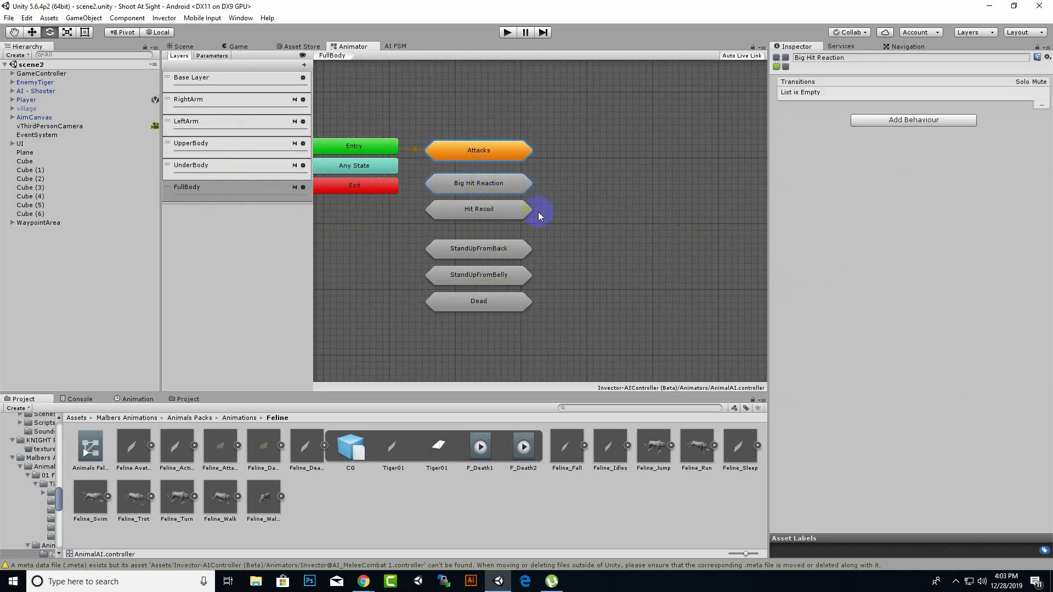
{"action": "left_click", "coordinate": [565, 221]}
{"action": "double_click", "coordinate": [509, 153]}
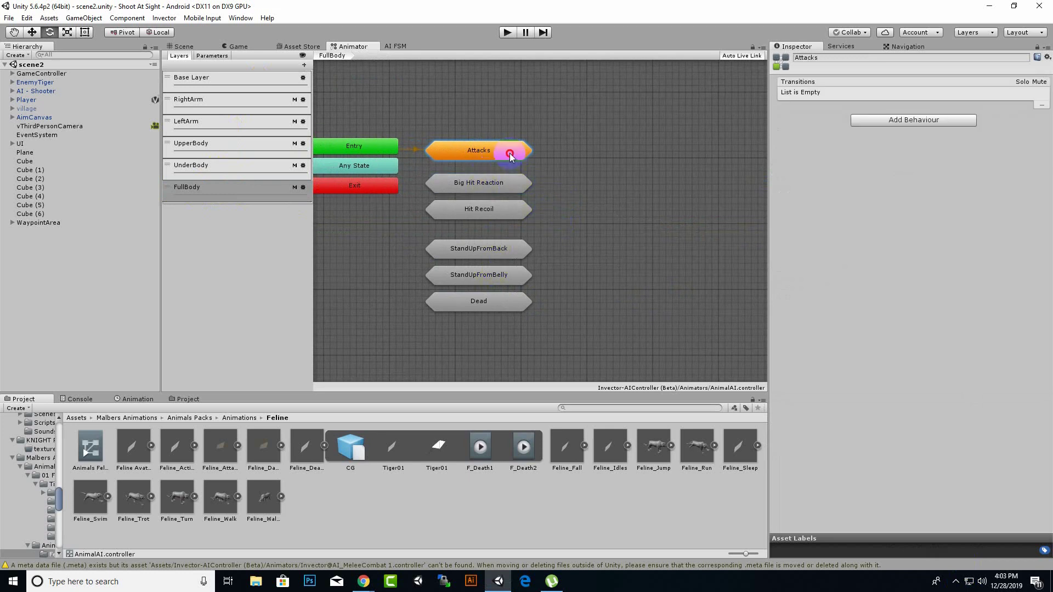
{"action": "double_click", "coordinate": [604, 238]}
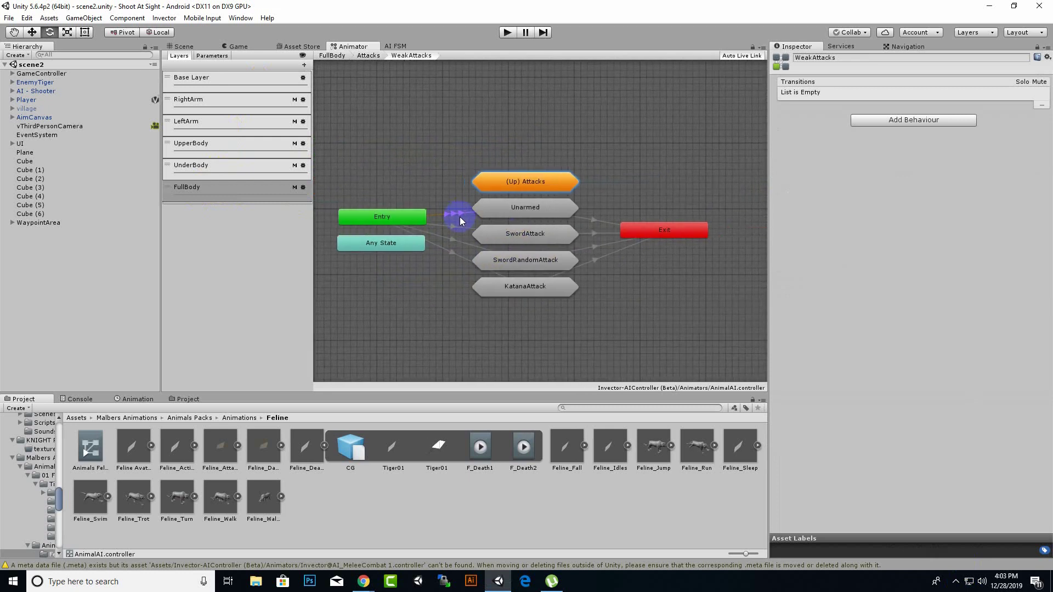
{"action": "left_click", "coordinate": [526, 212]}
{"action": "double_click", "coordinate": [537, 207]}
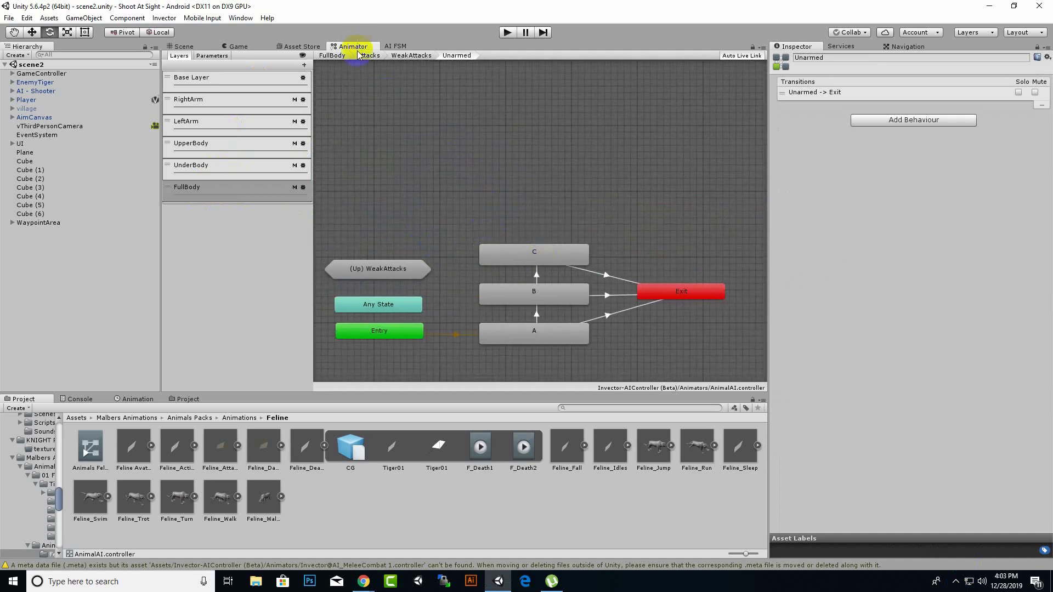
Copy the Unarmed sub-state machine from the WeakAttacks level
{"action": "left_click", "coordinate": [412, 56]}
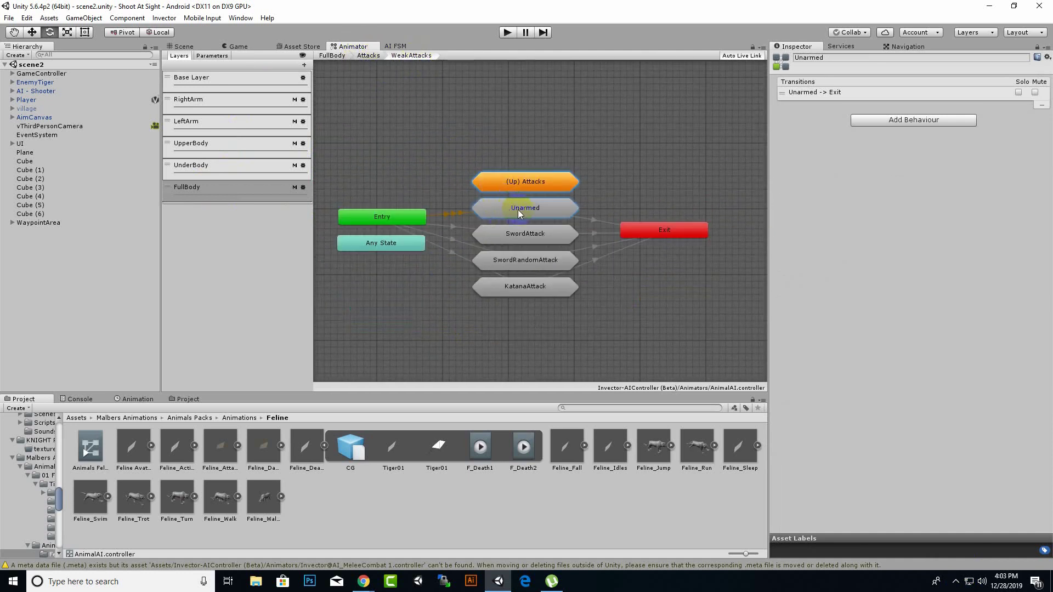
{"action": "right_click", "coordinate": [518, 209]}
{"action": "left_click", "coordinate": [527, 227]}
{"action": "right_click", "coordinate": [521, 207]}
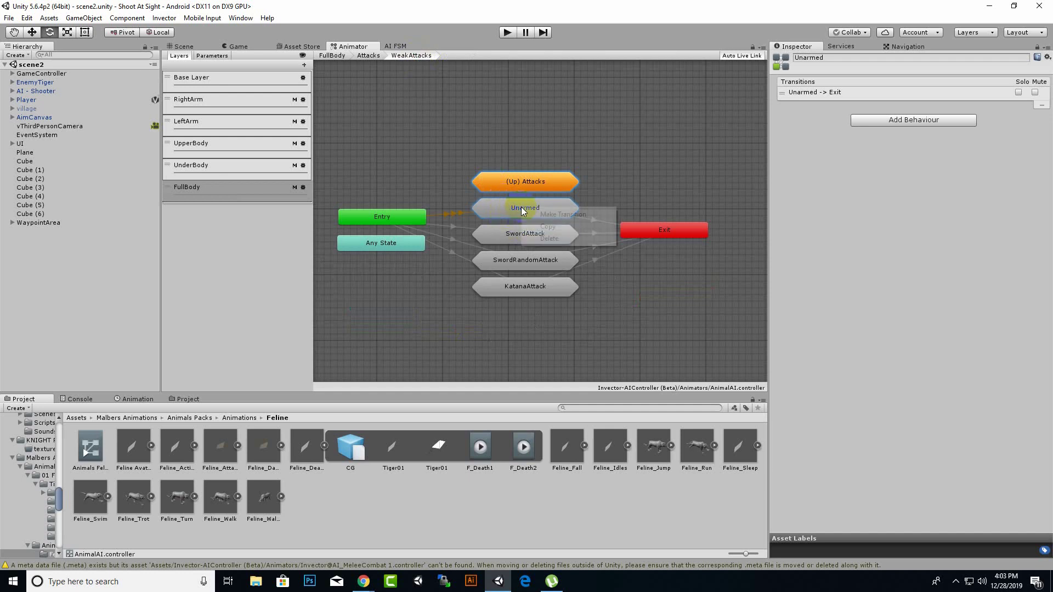
{"action": "left_click", "coordinate": [266, 134]}
Paste the Unarmed sub-state machine into the Base Layer and place it below Actions
{"action": "left_click", "coordinate": [212, 81]}
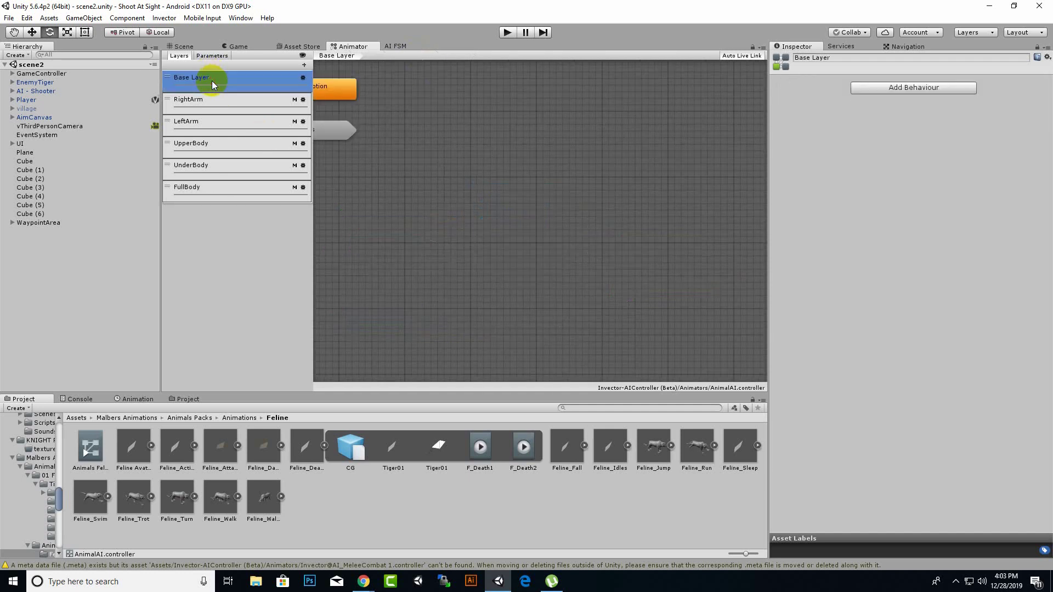
{"action": "middle_click_drag", "start_coordinate": [413, 173], "coordinate": [620, 209]}
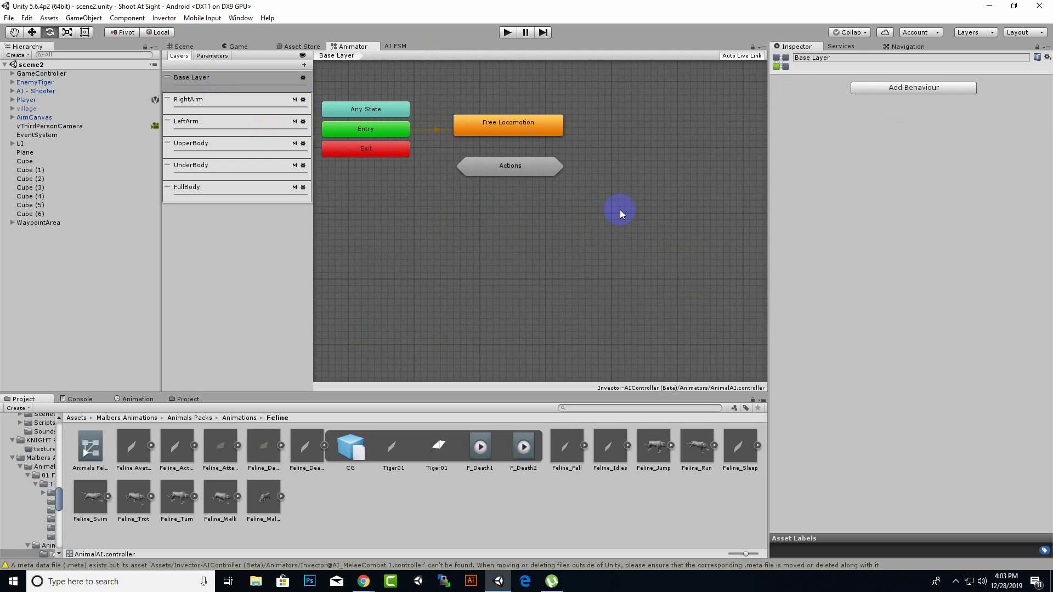
{"action": "left_click", "coordinate": [523, 173]}
{"action": "left_click", "coordinate": [503, 215]}
{"action": "double_click", "coordinate": [536, 166]}
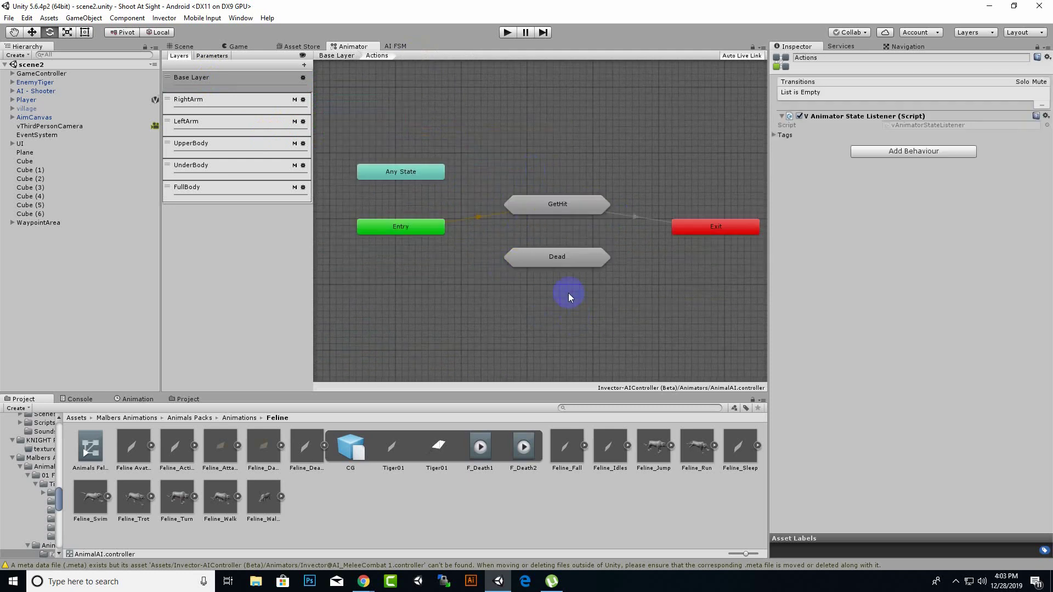
{"action": "left_click", "coordinate": [340, 56]}
{"action": "right_click", "coordinate": [524, 246]}
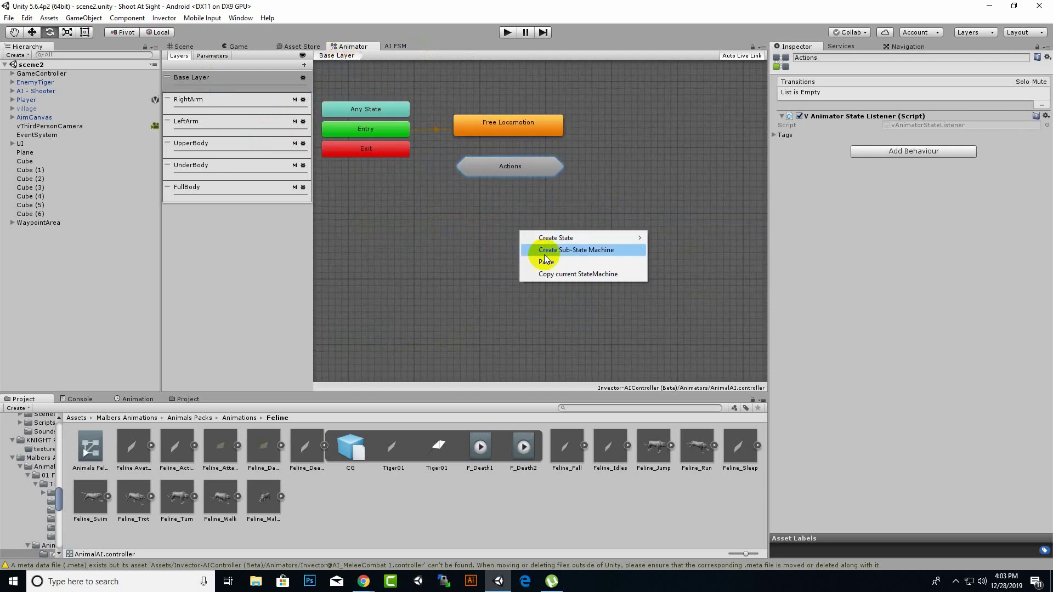
{"action": "left_click", "coordinate": [547, 261]}
{"action": "left_click_drag", "start_coordinate": [574, 245], "coordinate": [505, 214]}
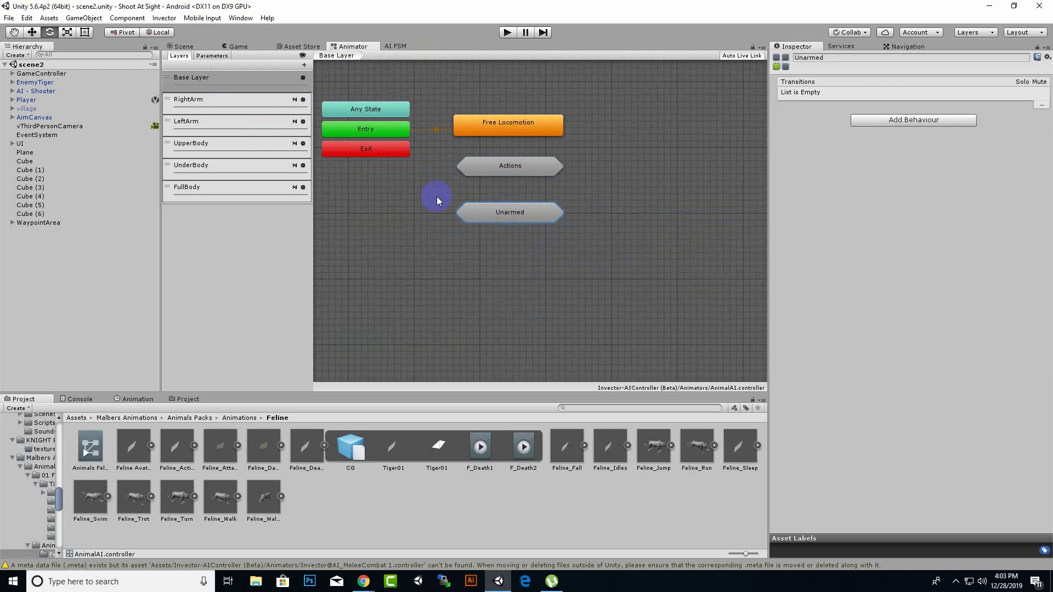
Delete the RightArm, LeftArm, UpperBody, UnderBody and FullBody layers, keeping only the Base Layer
{"action": "left_click", "coordinate": [247, 125]}
{"action": "left_click", "coordinate": [238, 107]}
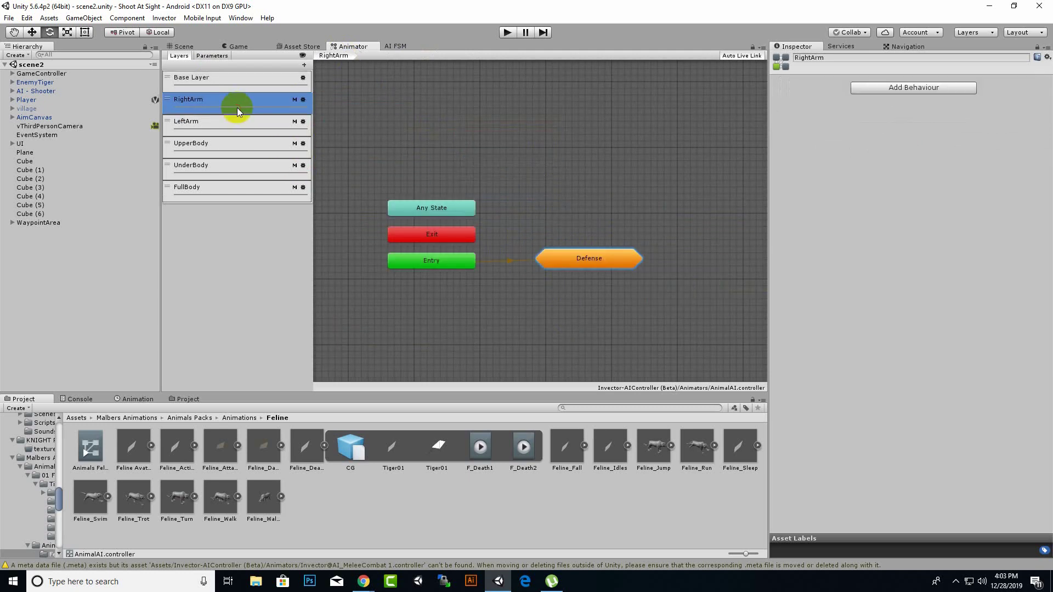
{"action": "left_click", "coordinate": [231, 190]}
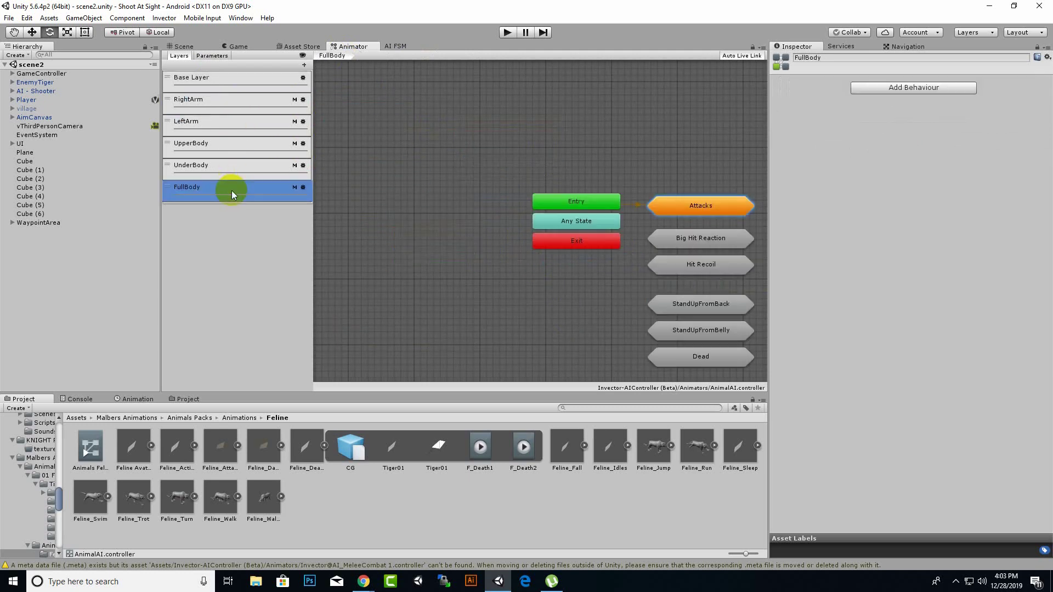
{"action": "left_click", "coordinate": [227, 166]}
{"action": "left_click", "coordinate": [230, 195]}
{"action": "key", "text": "Delete"}
{"action": "key", "text": "Delete"}
{"action": "key", "text": "Delete"}
{"action": "key", "text": "Delete"}
{"action": "key", "text": "Delete"}
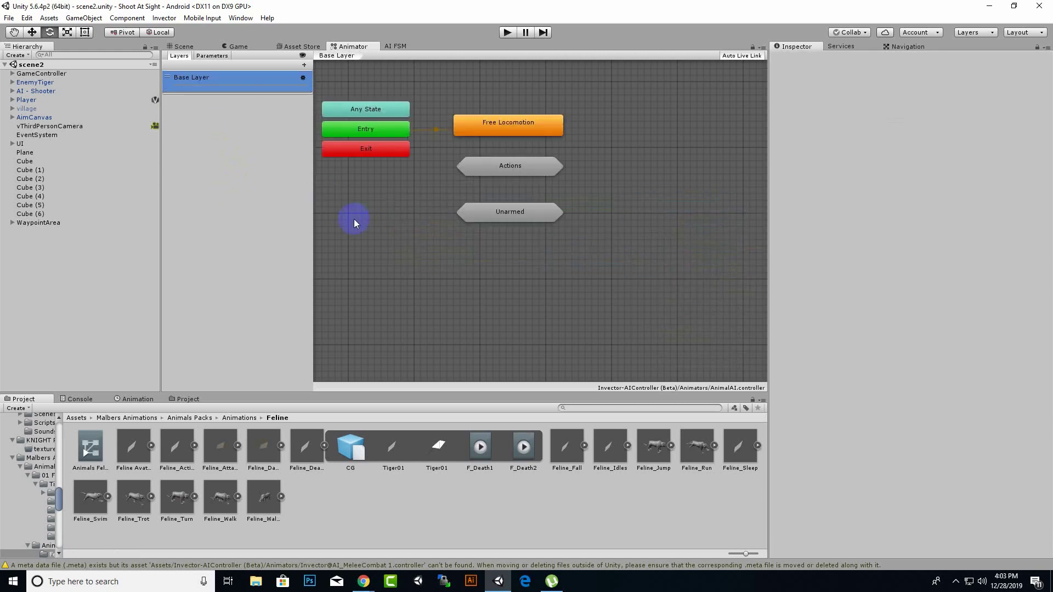
{"action": "middle_click_drag", "start_coordinate": [354, 219], "coordinate": [405, 269]}
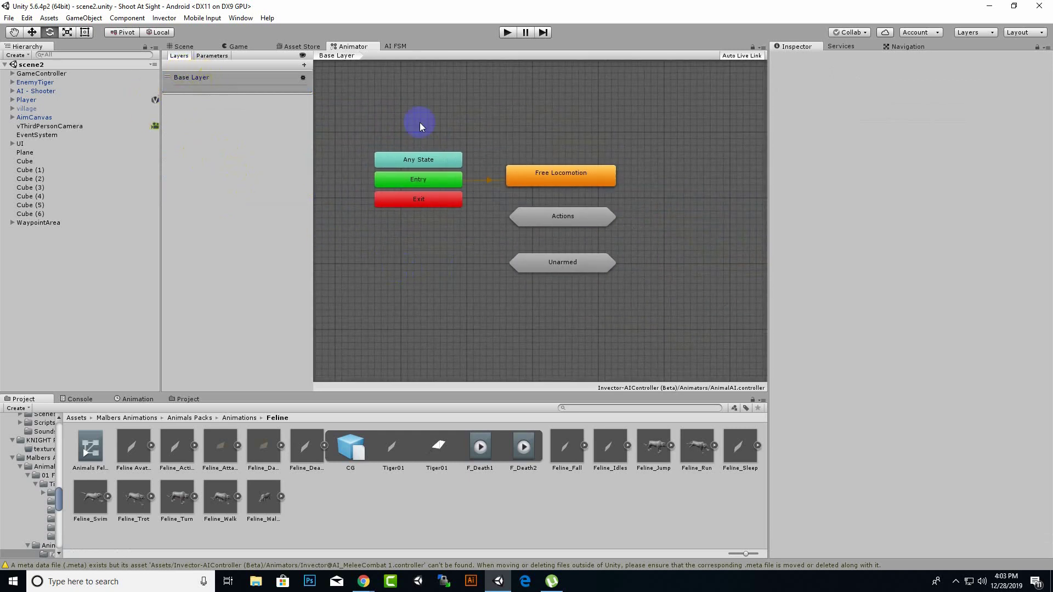
Review the controller's full list of animator parameters and return to the layer list
{"action": "left_click", "coordinate": [222, 86]}
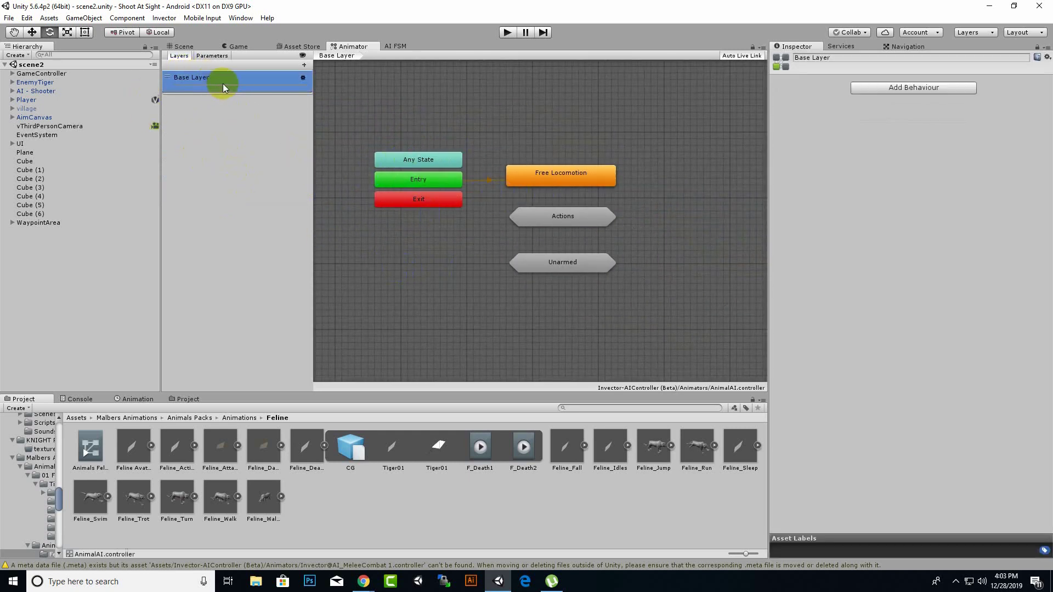
{"action": "left_click", "coordinate": [212, 55]}
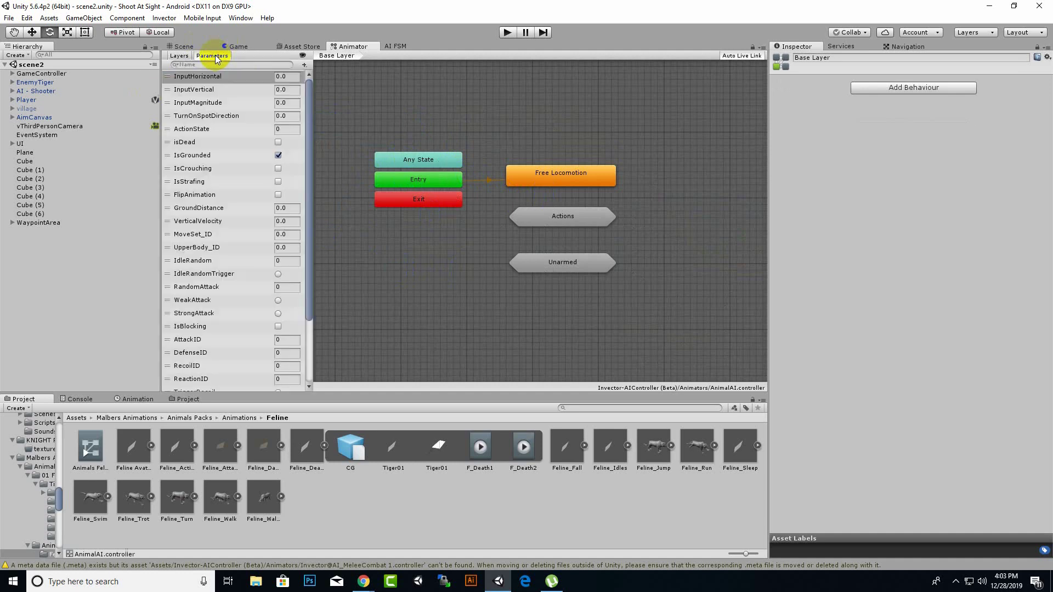
{"action": "scroll", "coordinate": [236, 268], "scroll_direction": "down", "scroll_amount": 3}
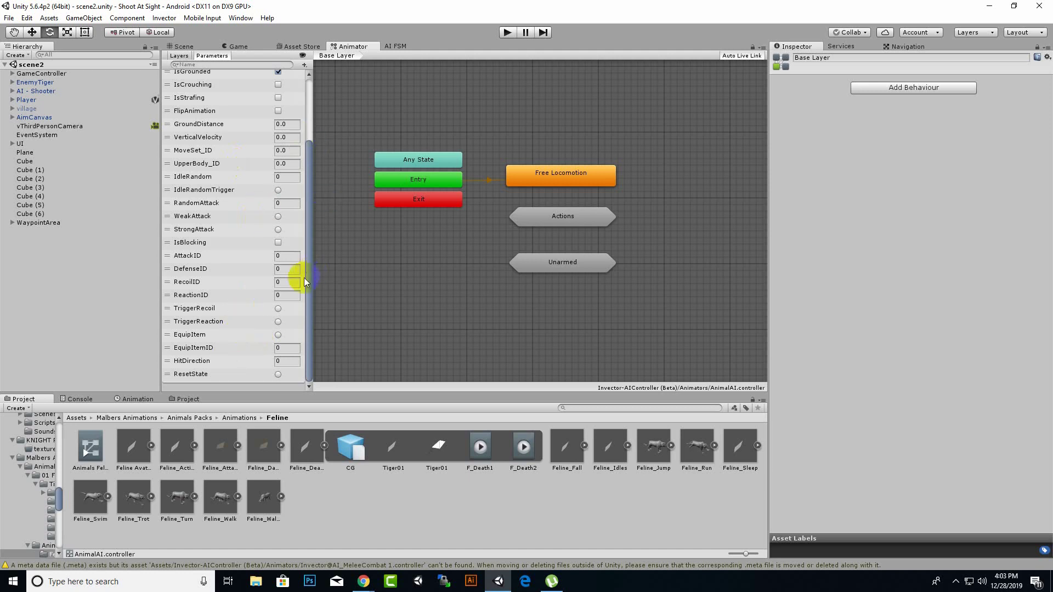
{"action": "scroll", "coordinate": [268, 292], "scroll_direction": "up", "scroll_amount": 3}
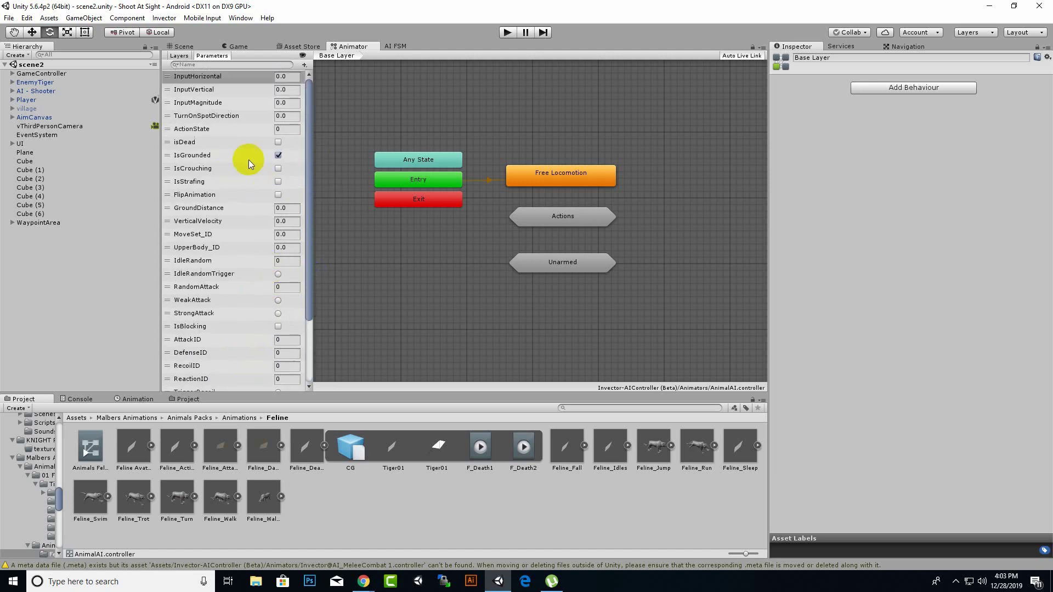
{"action": "left_click", "coordinate": [180, 55]}
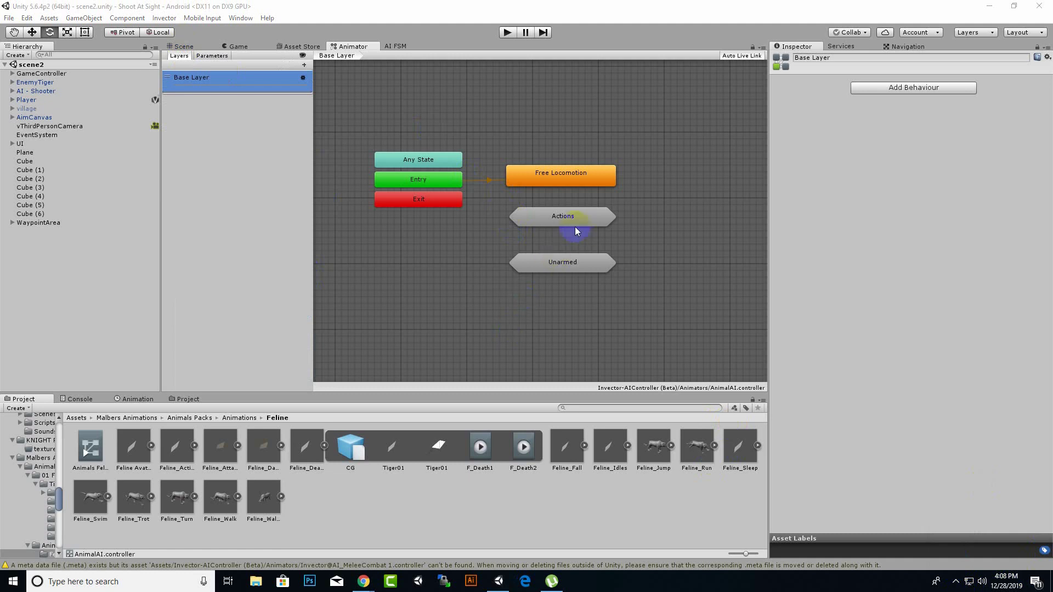
Disable Can Transition To Self on the Any State to Dead transition inside the Actions Dead sub-state machine
{"action": "double_click", "coordinate": [559, 222]}
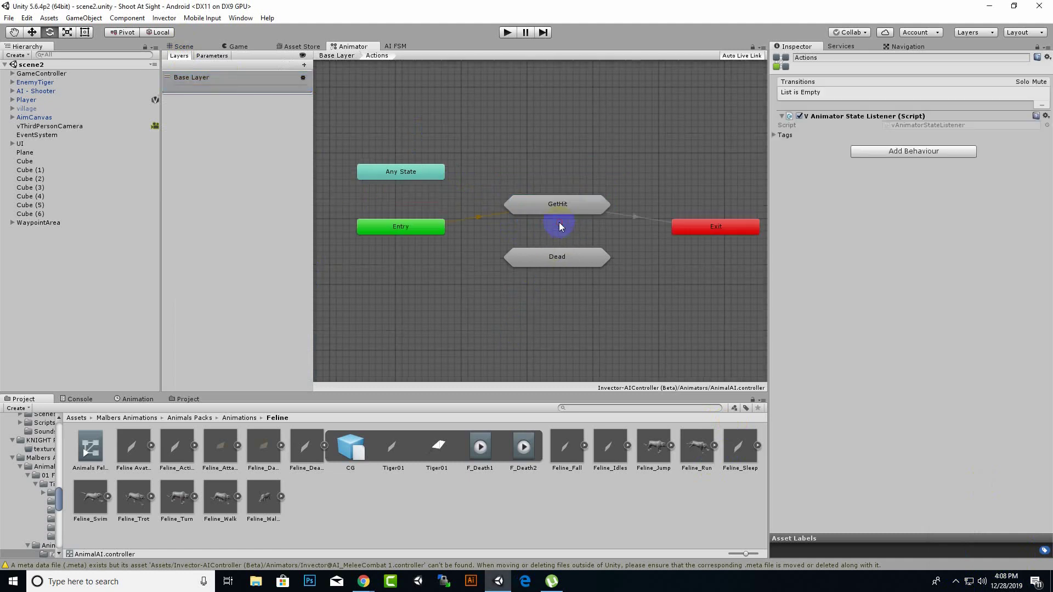
{"action": "left_click", "coordinate": [565, 256]}
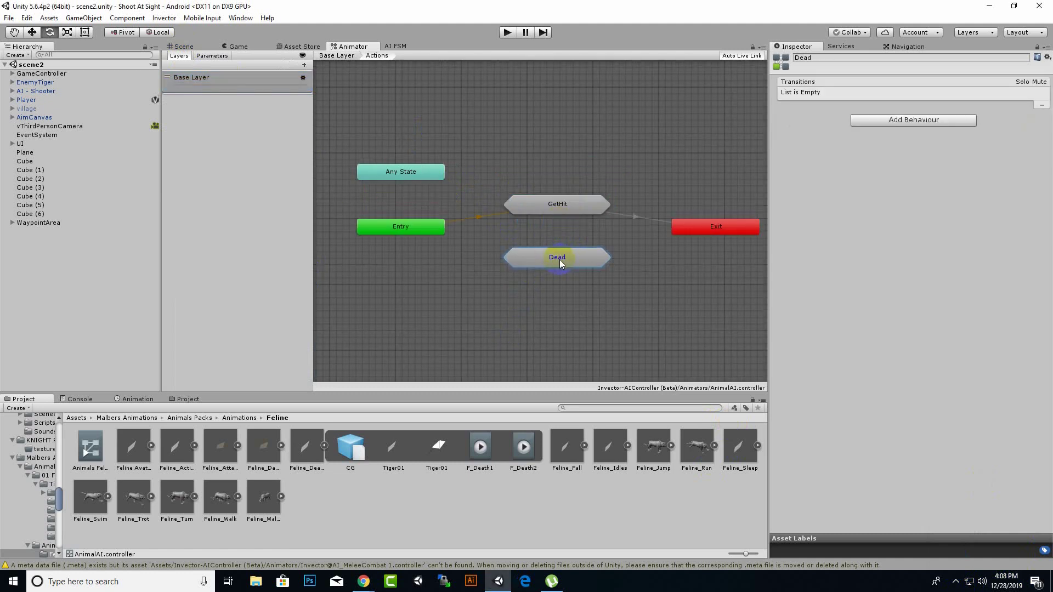
{"action": "double_click", "coordinate": [560, 259]}
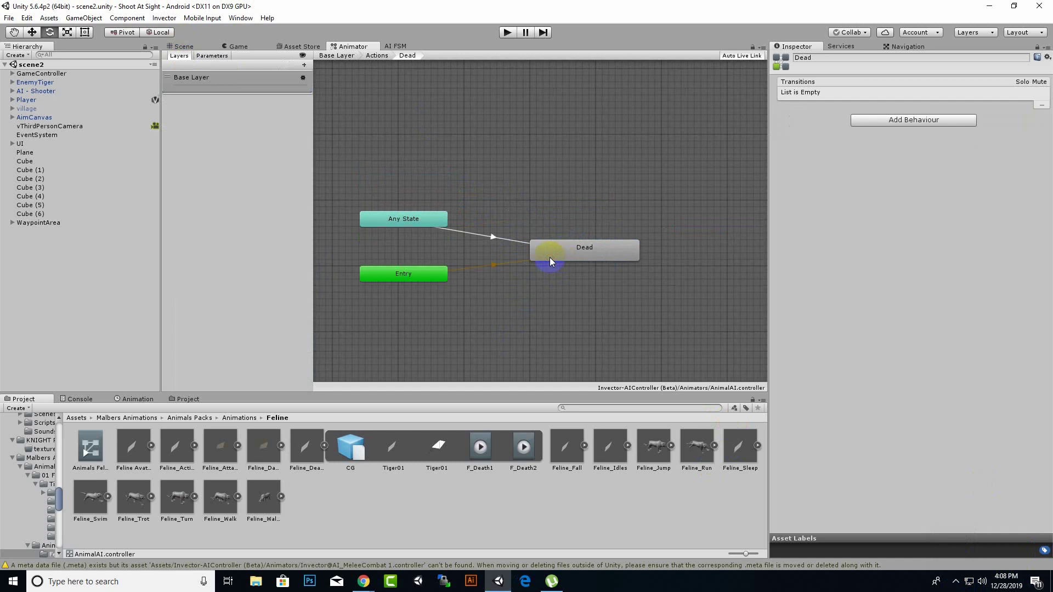
{"action": "left_click", "coordinate": [493, 238]}
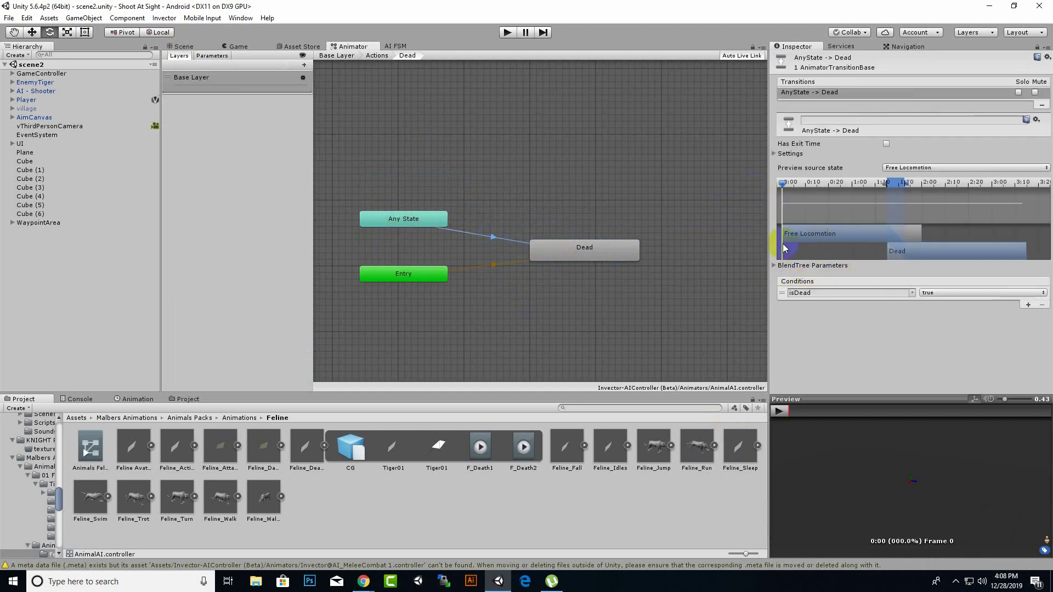
{"action": "left_click", "coordinate": [789, 153]}
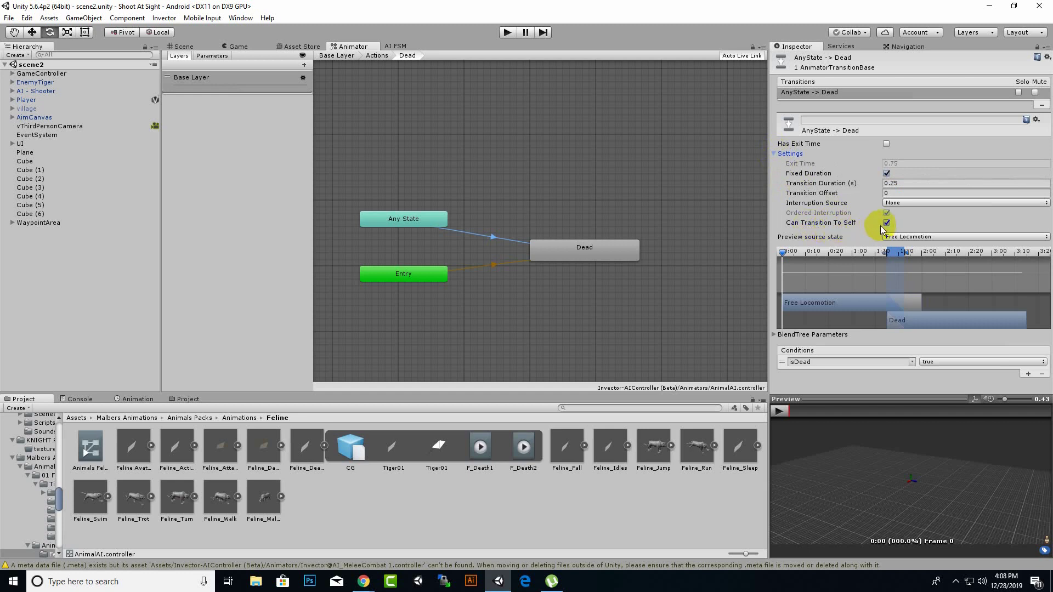
{"action": "left_click", "coordinate": [518, 248]}
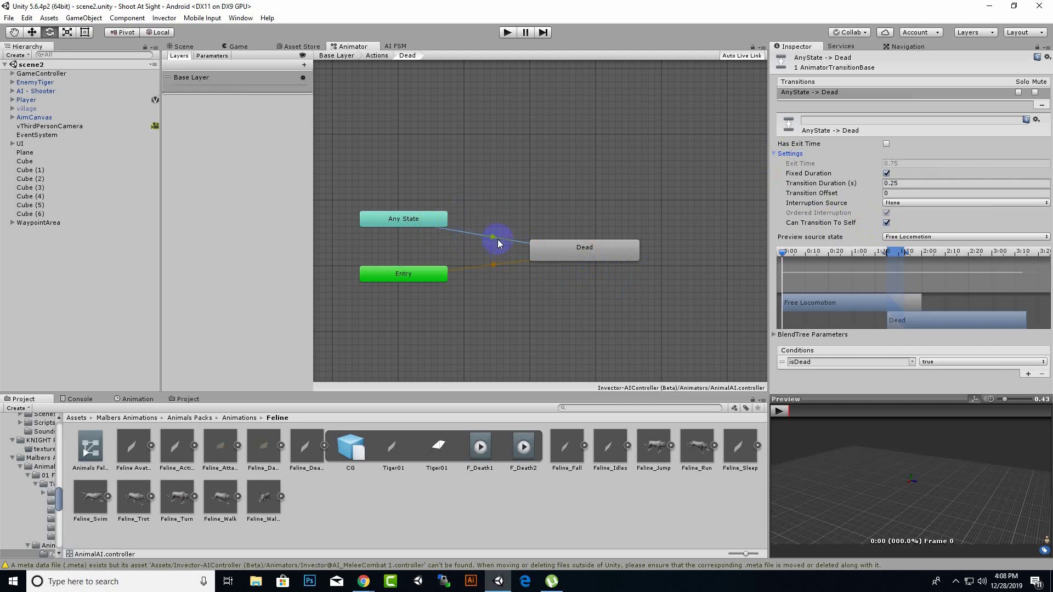
{"action": "left_click", "coordinate": [886, 223]}
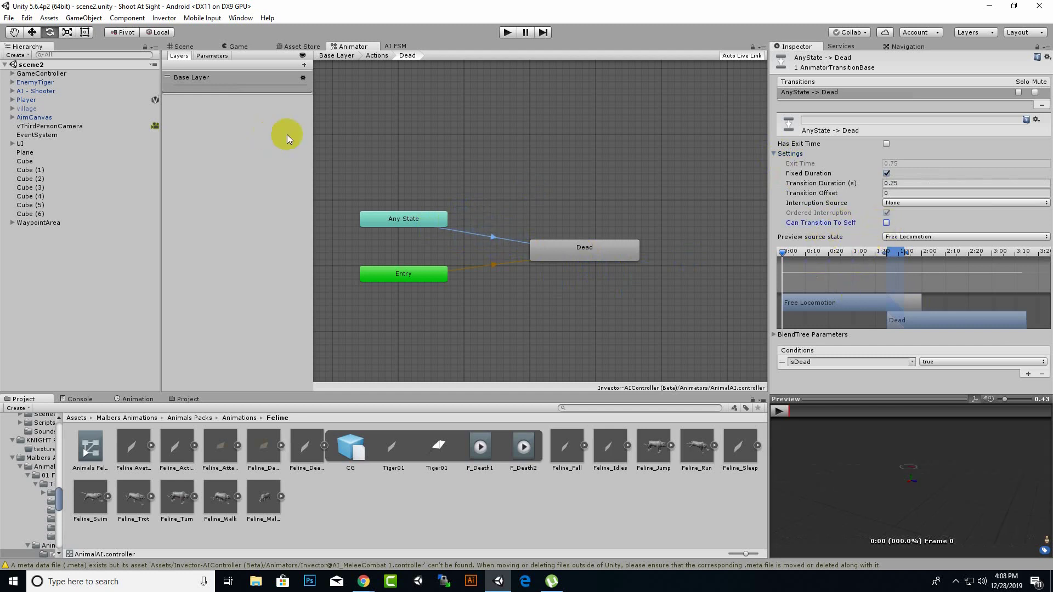
Deactivate the AI - Shooter object in the scene
{"action": "left_click", "coordinate": [42, 91]}
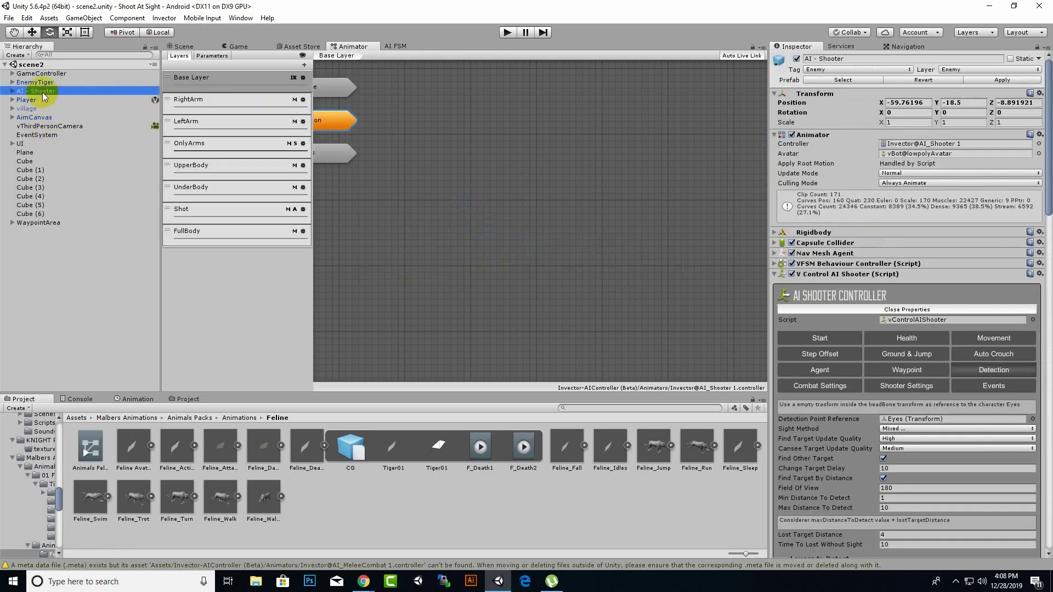
{"action": "key", "text": "Up"}
{"action": "left_click", "coordinate": [35, 91]}
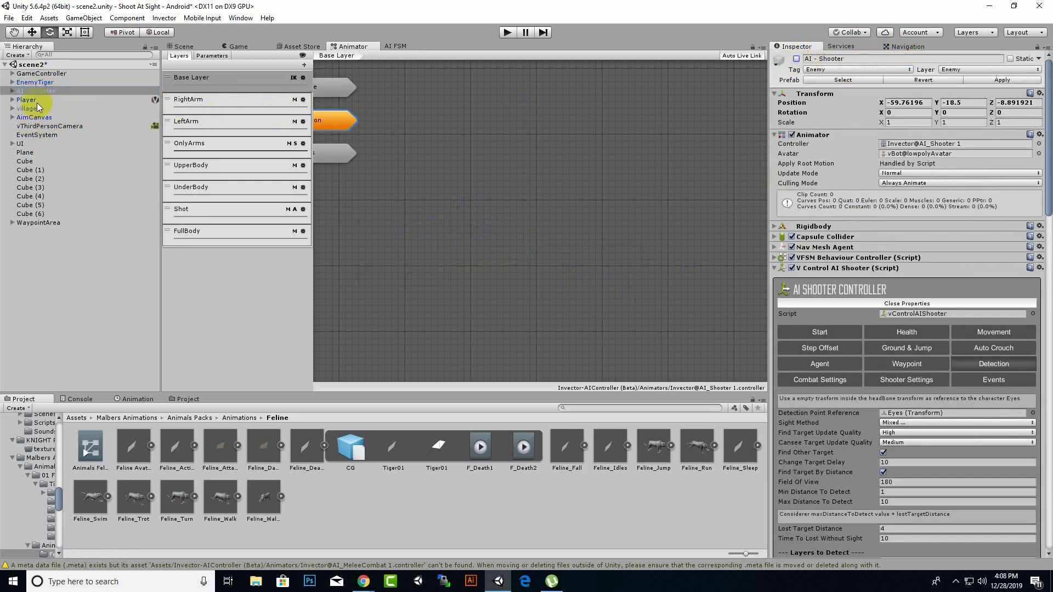
Disable Turn On Spot Anim in the movement settings of EnemyTiger's V Control AI component
{"action": "left_click", "coordinate": [40, 82]}
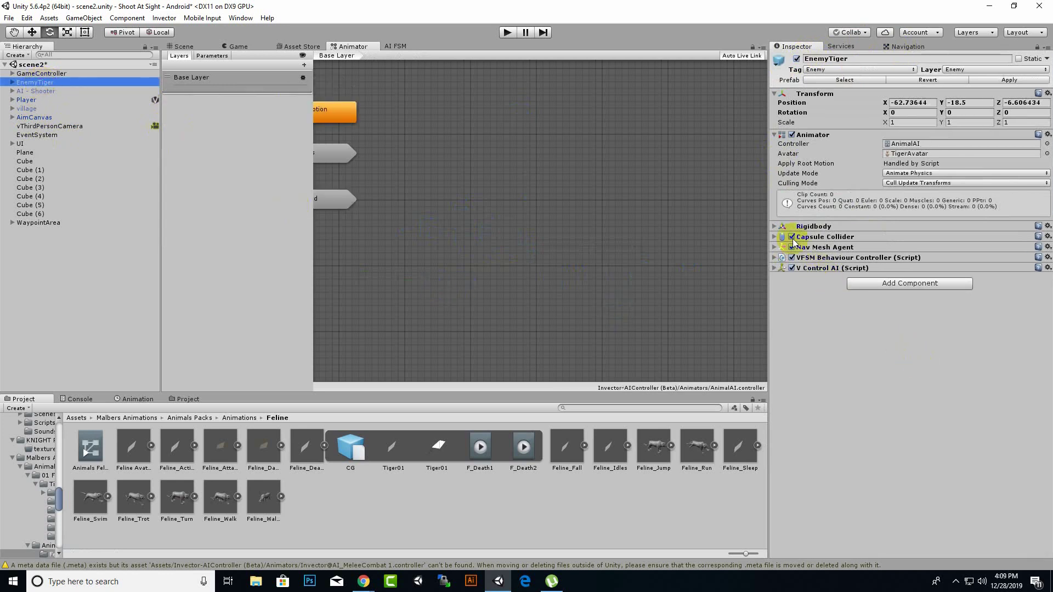
{"action": "left_click", "coordinate": [774, 269]}
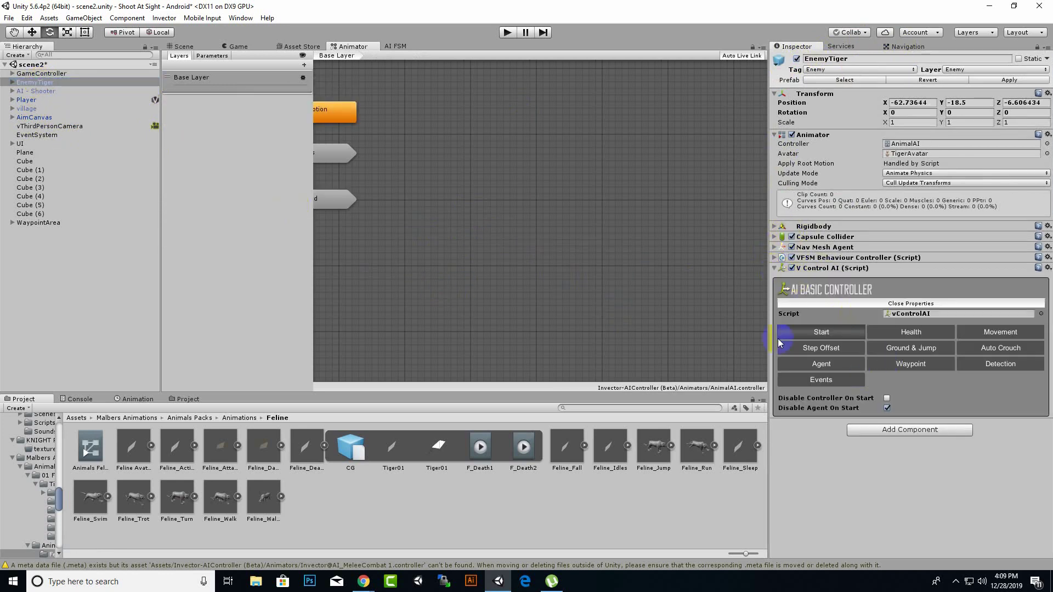
{"action": "left_click", "coordinate": [982, 334]}
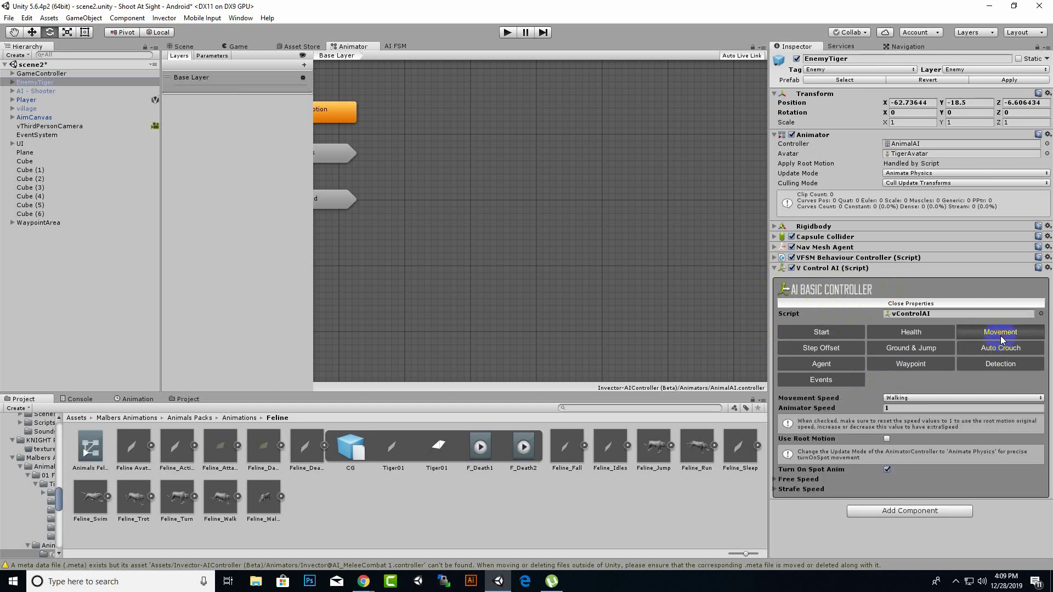
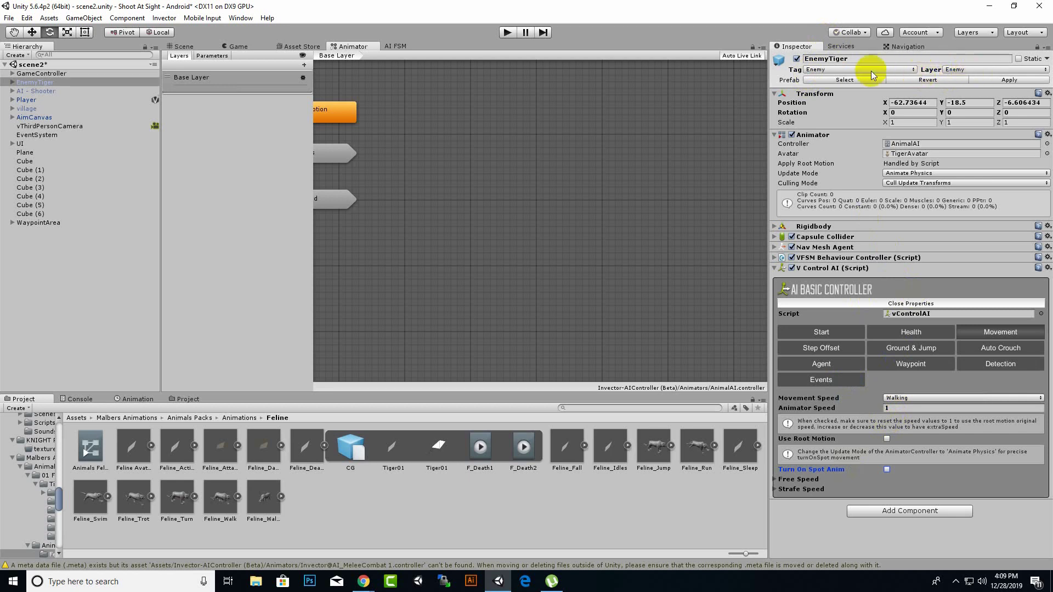
Assign the scene's WaypointArea as EnemyTiger's Waypoint Area in the V Control AI component
{"action": "left_click", "coordinate": [985, 366]}
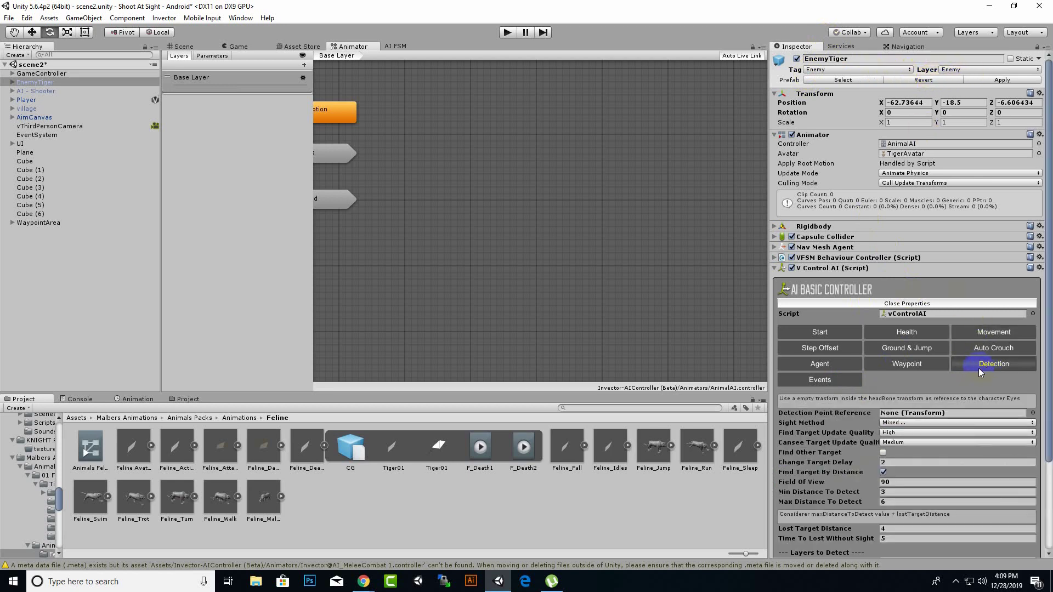
{"action": "left_click", "coordinate": [898, 367]}
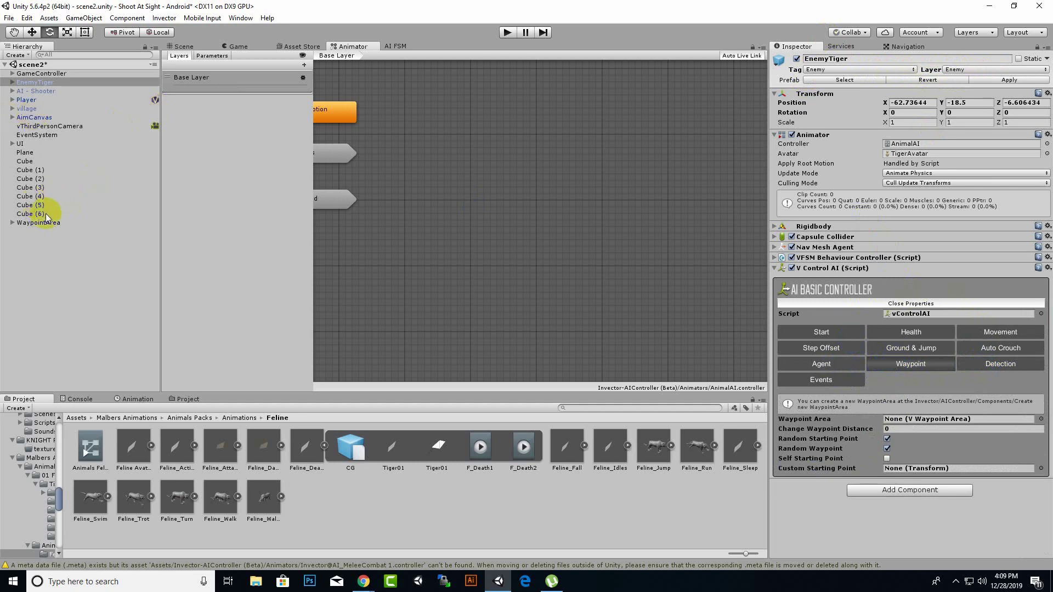
{"action": "left_click_drag", "start_coordinate": [36, 226], "coordinate": [502, 236]}
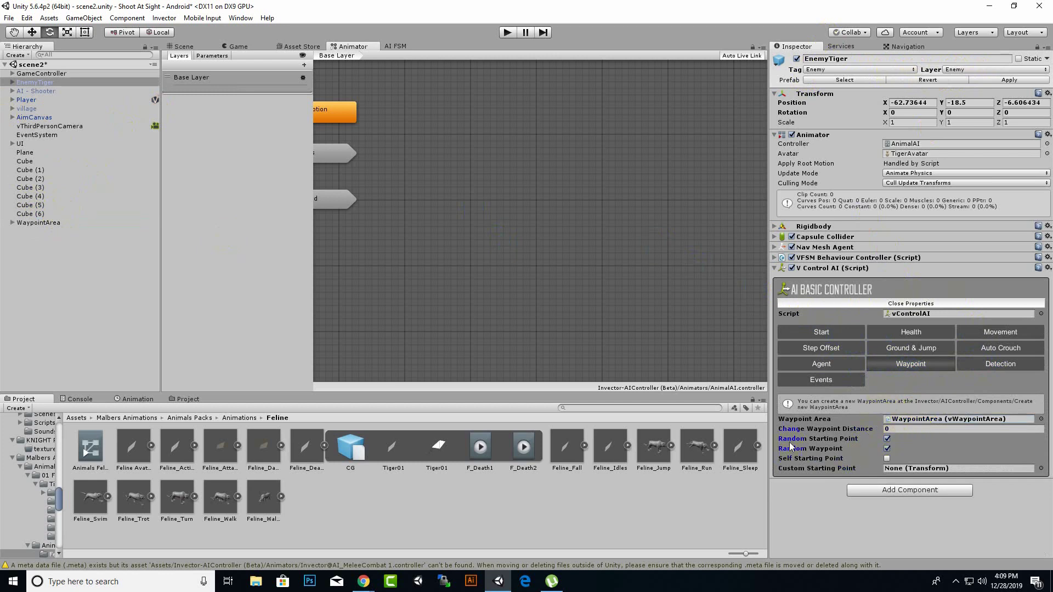
Play-test the scene, moving the player around to watch how the tiger moves and patrols, and stop the test
{"action": "left_click", "coordinate": [182, 47]}
{"action": "left_click_drag", "start_coordinate": [472, 262], "coordinate": [576, 283]}
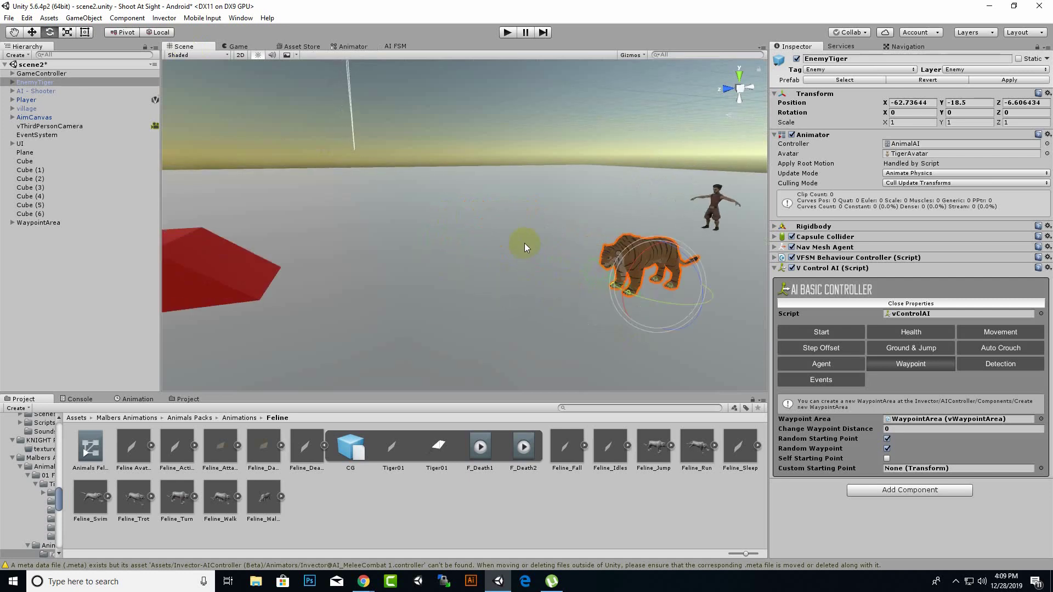
{"action": "left_click", "coordinate": [525, 32]}
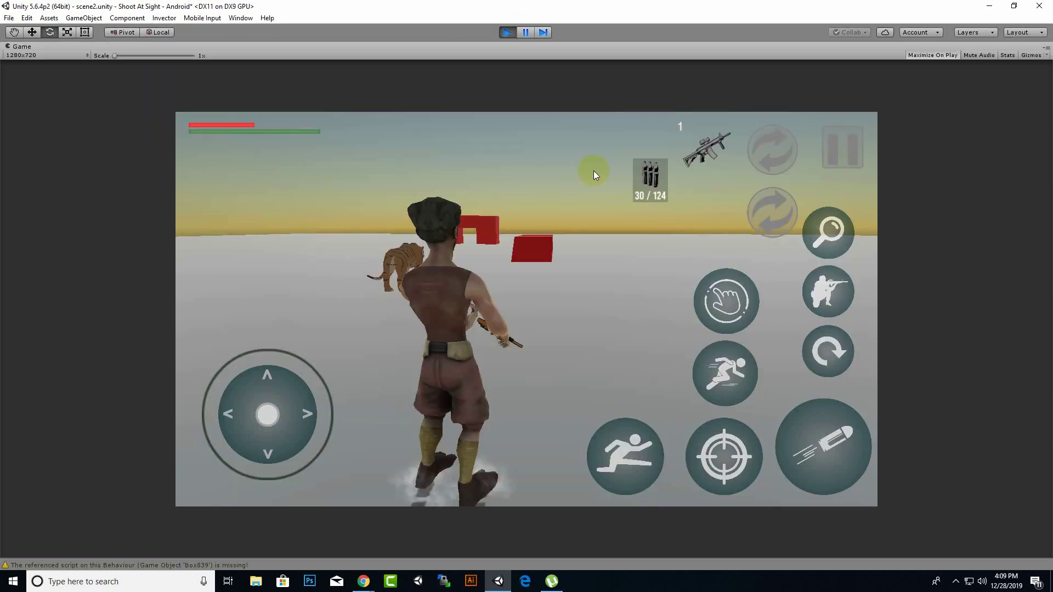
{"action": "left_click", "coordinate": [459, 331]}
{"action": "mouse_move", "coordinate": [229, 393]}
{"action": "left_mouse_down"}
{"action": "mouse_move", "coordinate": [218, 393]}
{"action": "mouse_move", "coordinate": [266, 384]}
{"action": "mouse_move", "coordinate": [322, 392]}
{"action": "mouse_move", "coordinate": [219, 384]}
{"action": "mouse_move", "coordinate": [236, 384]}
{"action": "left_mouse_up"}
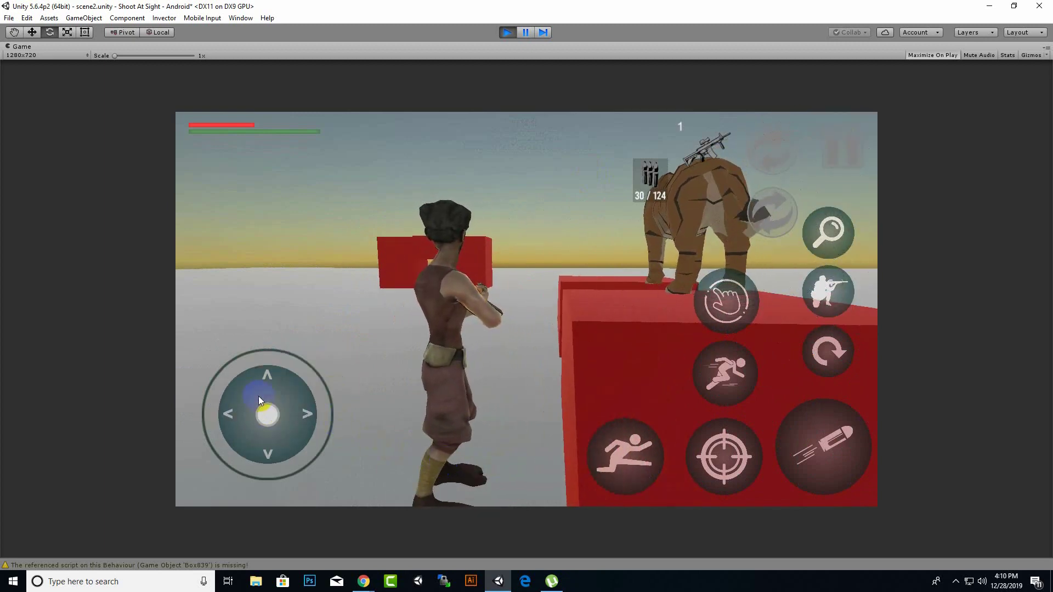
{"action": "mouse_move", "coordinate": [258, 396]}
{"action": "left_mouse_down"}
{"action": "mouse_move", "coordinate": [308, 409]}
{"action": "mouse_move", "coordinate": [289, 423]}
{"action": "mouse_move", "coordinate": [287, 453]}
{"action": "mouse_move", "coordinate": [175, 453]}
{"action": "mouse_move", "coordinate": [216, 422]}
{"action": "mouse_move", "coordinate": [385, 399]}
{"action": "left_mouse_up"}
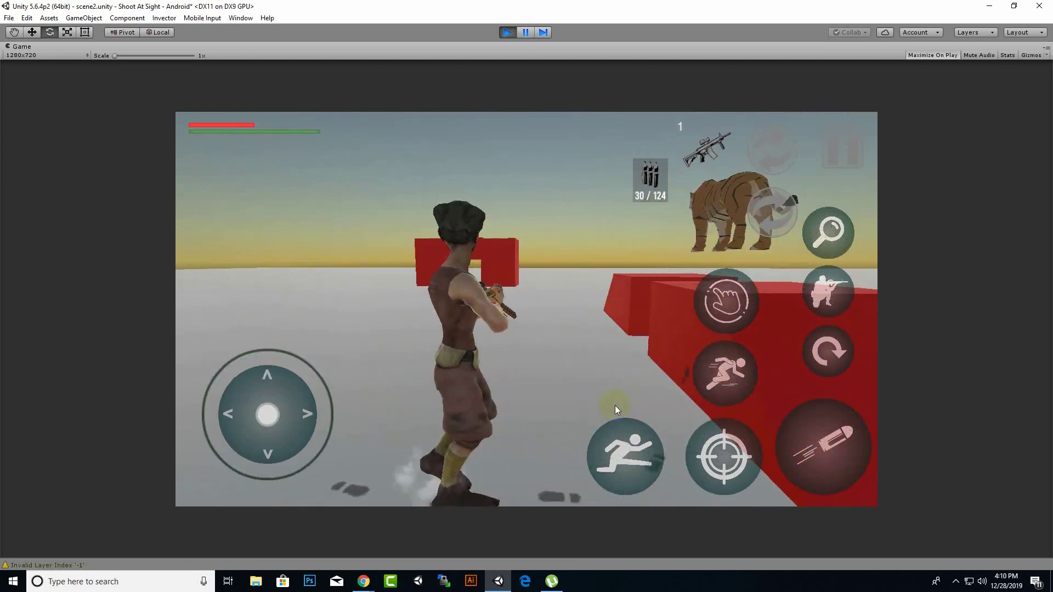
{"action": "left_click_drag", "start_coordinate": [730, 412], "coordinate": [692, 413]}
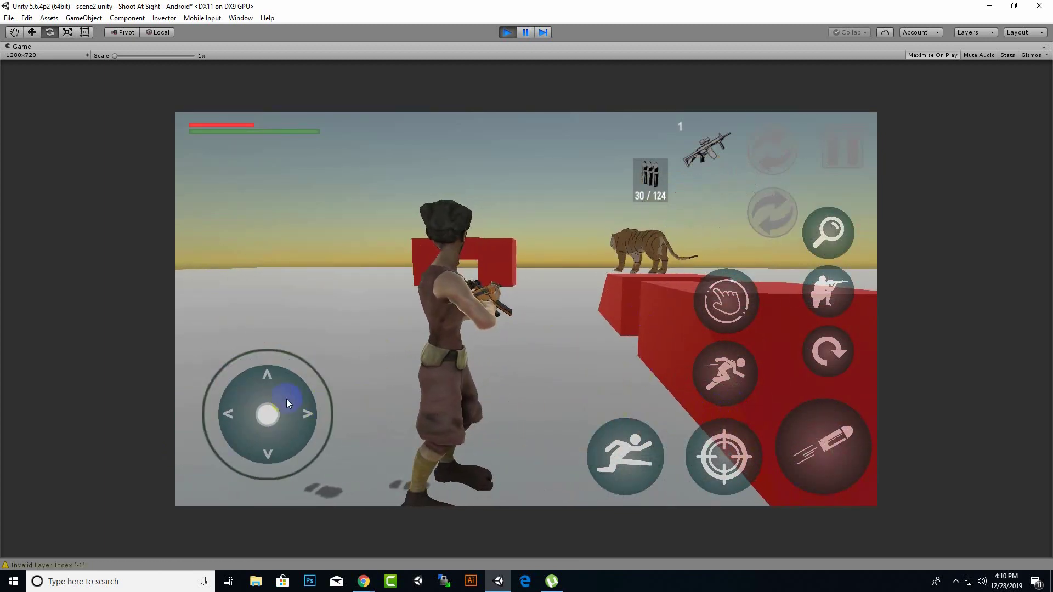
{"action": "mouse_move", "coordinate": [287, 403]}
{"action": "left_mouse_down"}
{"action": "mouse_move", "coordinate": [376, 449]}
{"action": "mouse_move", "coordinate": [338, 439]}
{"action": "mouse_move", "coordinate": [346, 457]}
{"action": "mouse_move", "coordinate": [402, 433]}
{"action": "mouse_move", "coordinate": [418, 390]}
{"action": "mouse_move", "coordinate": [221, 390]}
{"action": "mouse_move", "coordinate": [282, 375]}
{"action": "mouse_move", "coordinate": [245, 369]}
{"action": "mouse_move", "coordinate": [195, 370]}
{"action": "mouse_move", "coordinate": [187, 387]}
{"action": "mouse_move", "coordinate": [132, 383]}
{"action": "mouse_move", "coordinate": [131, 502]}
{"action": "mouse_move", "coordinate": [310, 586]}
{"action": "mouse_move", "coordinate": [799, 583]}
{"action": "mouse_move", "coordinate": [603, 576]}
{"action": "mouse_move", "coordinate": [110, 589]}
{"action": "mouse_move", "coordinate": [670, 548]}
{"action": "mouse_move", "coordinate": [1, 563]}
{"action": "mouse_move", "coordinate": [22, 568]}
{"action": "left_mouse_up"}
{"action": "left_click", "coordinate": [507, 31]}
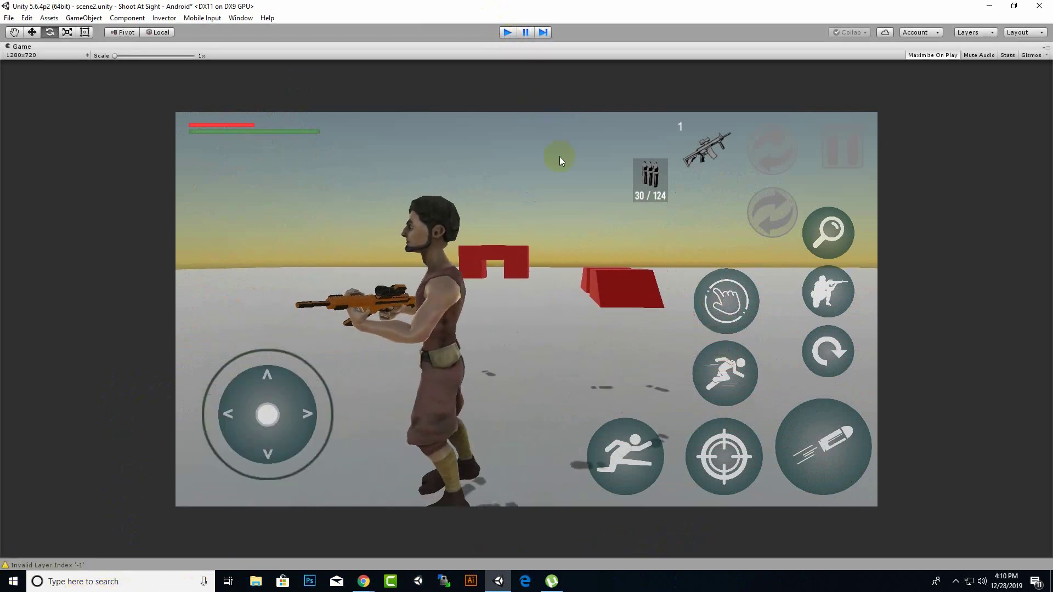
Play-test the scene again, shooting the tiger to check its hit and death animations, and stop the test
{"action": "left_click", "coordinate": [508, 32]}
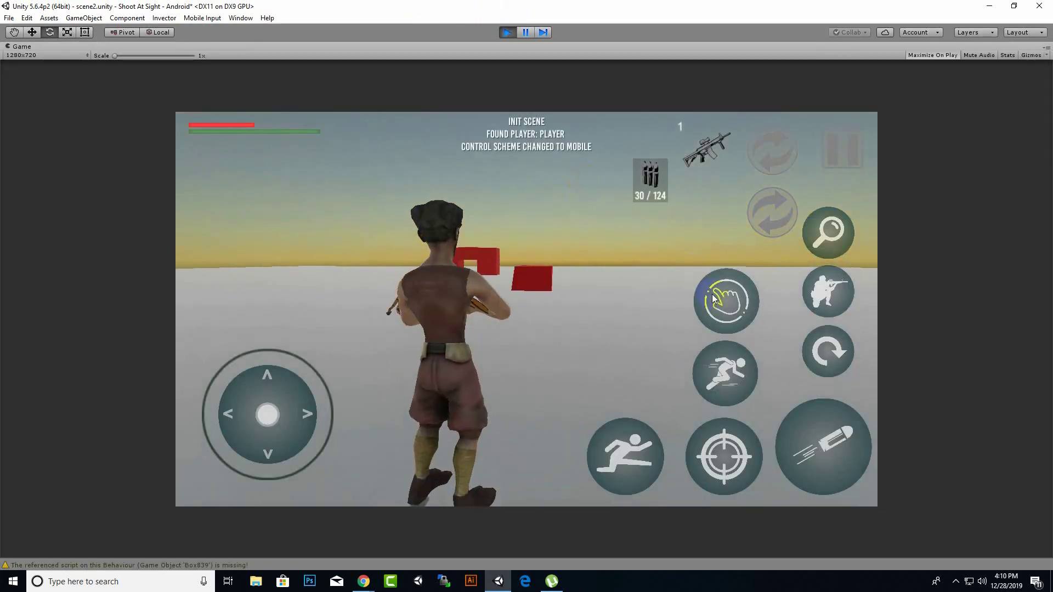
{"action": "left_click", "coordinate": [714, 298]}
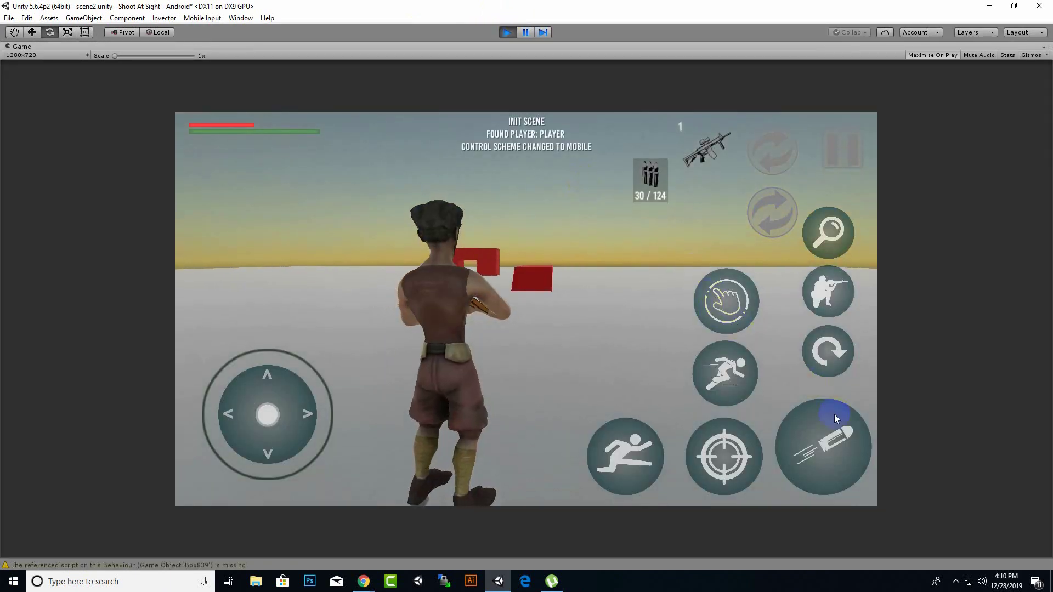
{"action": "mouse_move", "coordinate": [323, 393]}
{"action": "left_mouse_down"}
{"action": "mouse_move", "coordinate": [263, 386]}
{"action": "mouse_move", "coordinate": [244, 360]}
{"action": "mouse_move", "coordinate": [278, 367]}
{"action": "mouse_move", "coordinate": [266, 357]}
{"action": "left_mouse_up"}
{"action": "left_click", "coordinate": [830, 445]}
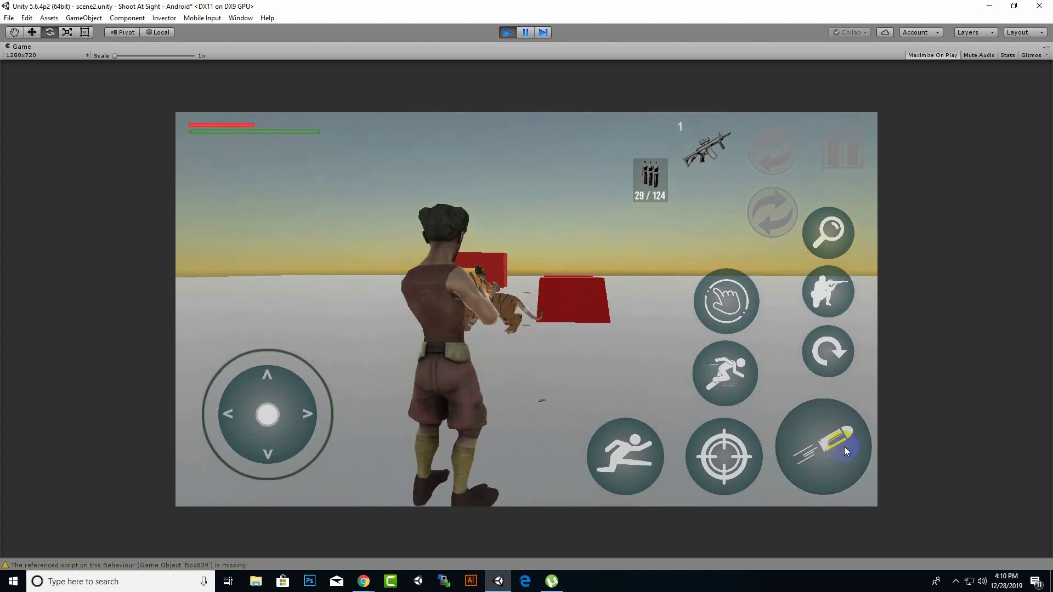
{"action": "mouse_move", "coordinate": [306, 386]}
{"action": "left_mouse_down"}
{"action": "mouse_move", "coordinate": [219, 381]}
{"action": "mouse_move", "coordinate": [132, 405]}
{"action": "mouse_move", "coordinate": [172, 425]}
{"action": "mouse_move", "coordinate": [19, 425]}
{"action": "mouse_move", "coordinate": [5, 456]}
{"action": "mouse_move", "coordinate": [7, 425]}
{"action": "mouse_move", "coordinate": [9, 565]}
{"action": "mouse_move", "coordinate": [137, 584]}
{"action": "mouse_move", "coordinate": [15, 586]}
{"action": "mouse_move", "coordinate": [24, 538]}
{"action": "mouse_move", "coordinate": [101, 430]}
{"action": "mouse_move", "coordinate": [256, 409]}
{"action": "mouse_move", "coordinate": [251, 426]}
{"action": "mouse_move", "coordinate": [146, 439]}
{"action": "mouse_move", "coordinate": [289, 369]}
{"action": "mouse_move", "coordinate": [269, 414]}
{"action": "left_mouse_up"}
{"action": "left_click", "coordinate": [885, 443]}
{"action": "left_click_drag", "start_coordinate": [884, 443], "coordinate": [860, 454]}
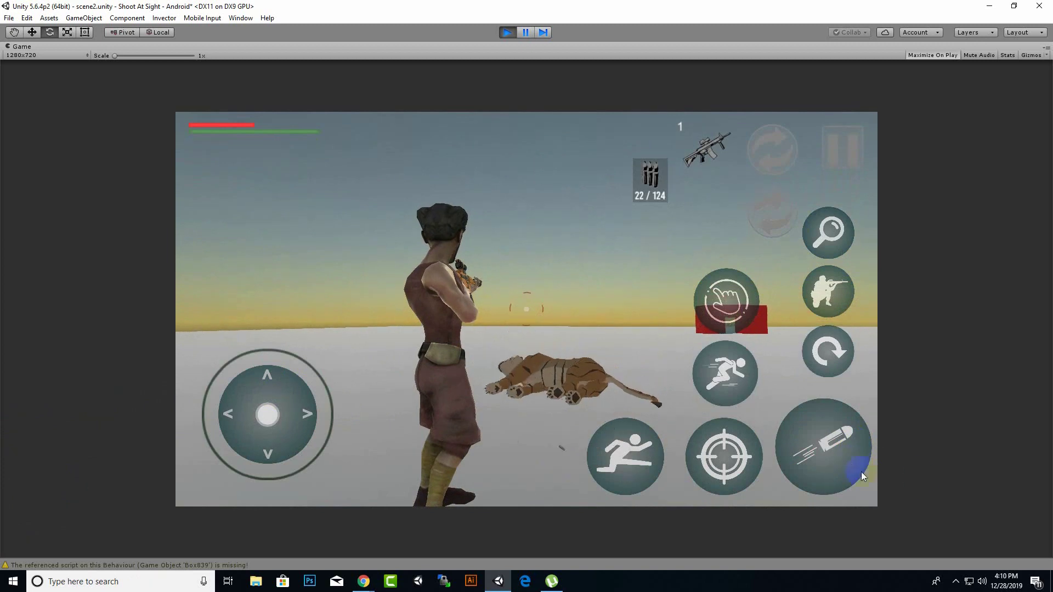
{"action": "mouse_move", "coordinate": [291, 405]}
{"action": "left_mouse_down"}
{"action": "mouse_move", "coordinate": [293, 463]}
{"action": "mouse_move", "coordinate": [123, 473]}
{"action": "mouse_move", "coordinate": [145, 461]}
{"action": "mouse_move", "coordinate": [267, 465]}
{"action": "mouse_move", "coordinate": [235, 412]}
{"action": "mouse_move", "coordinate": [281, 282]}
{"action": "mouse_move", "coordinate": [424, 272]}
{"action": "mouse_move", "coordinate": [436, 320]}
{"action": "left_mouse_up"}
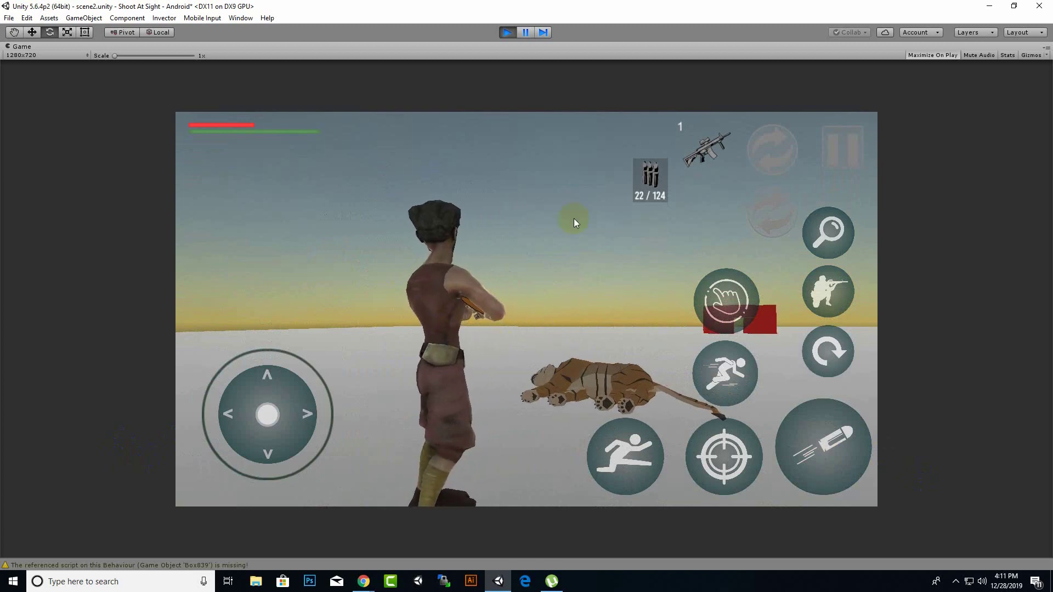
{"action": "left_click", "coordinate": [509, 32]}
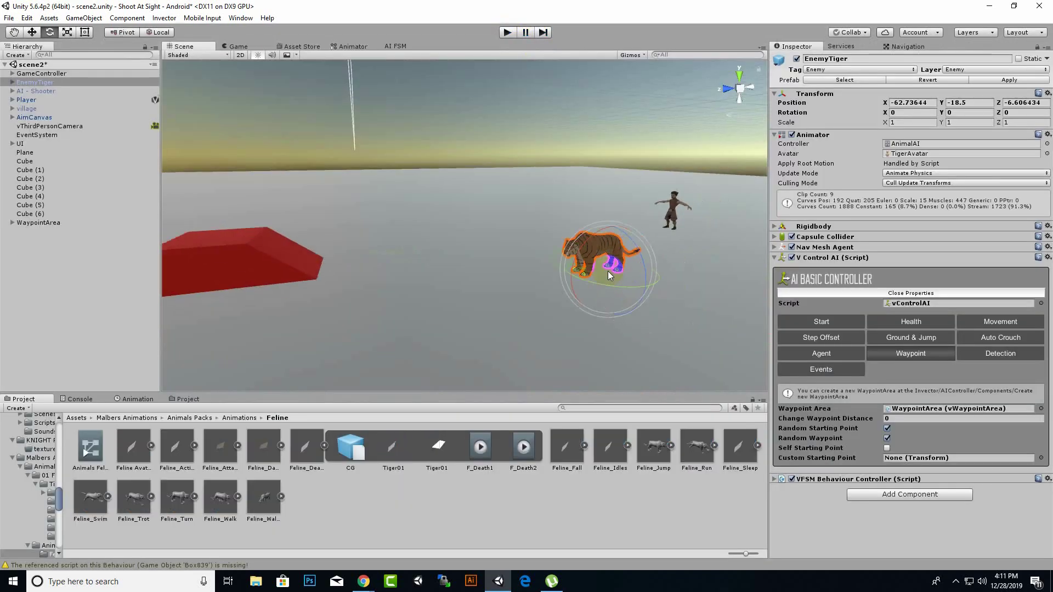
Return to the project's root Assets folder with EnemyTiger in view in the scene
{"action": "left_click", "coordinate": [82, 417]}
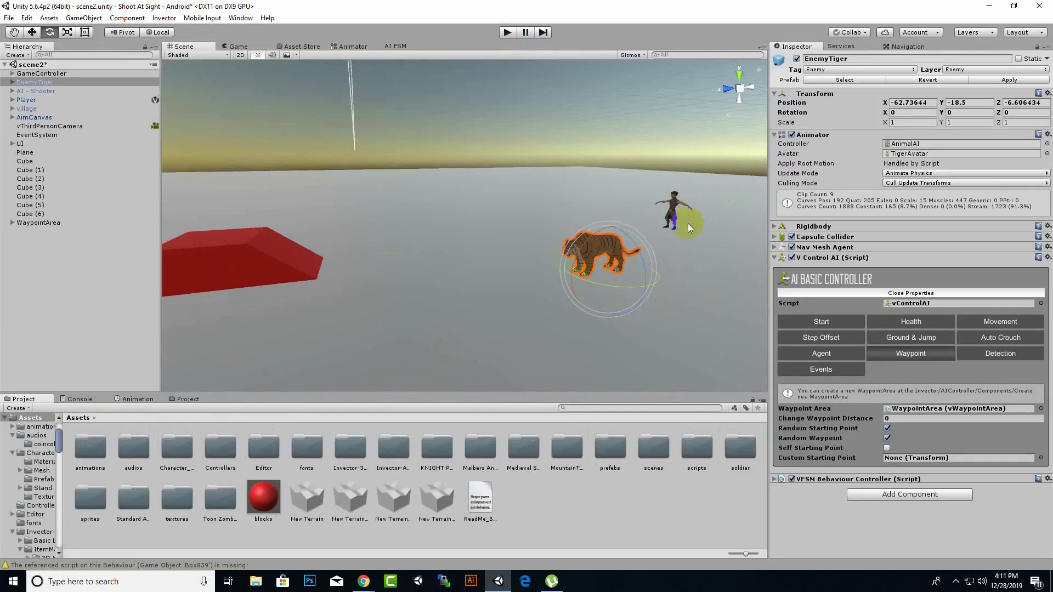
{"action": "middle_click_drag", "start_coordinate": [688, 223], "coordinate": [560, 274]}
{"action": "scroll", "coordinate": [624, 259], "scroll_direction": "up", "scroll_amount": 4}
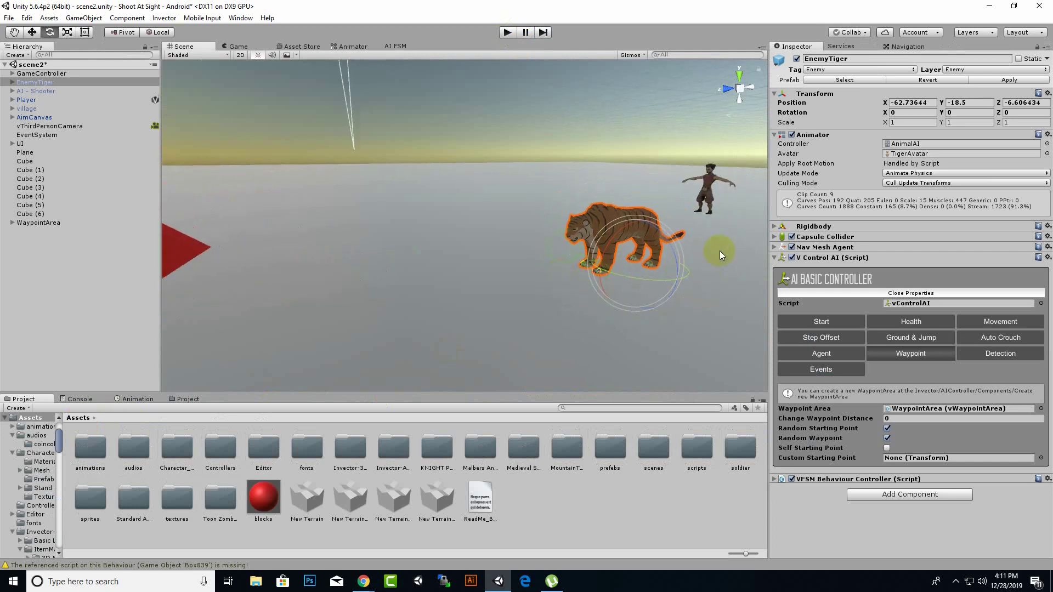
{"action": "scroll", "coordinate": [716, 254], "scroll_direction": "down", "scroll_amount": 4}
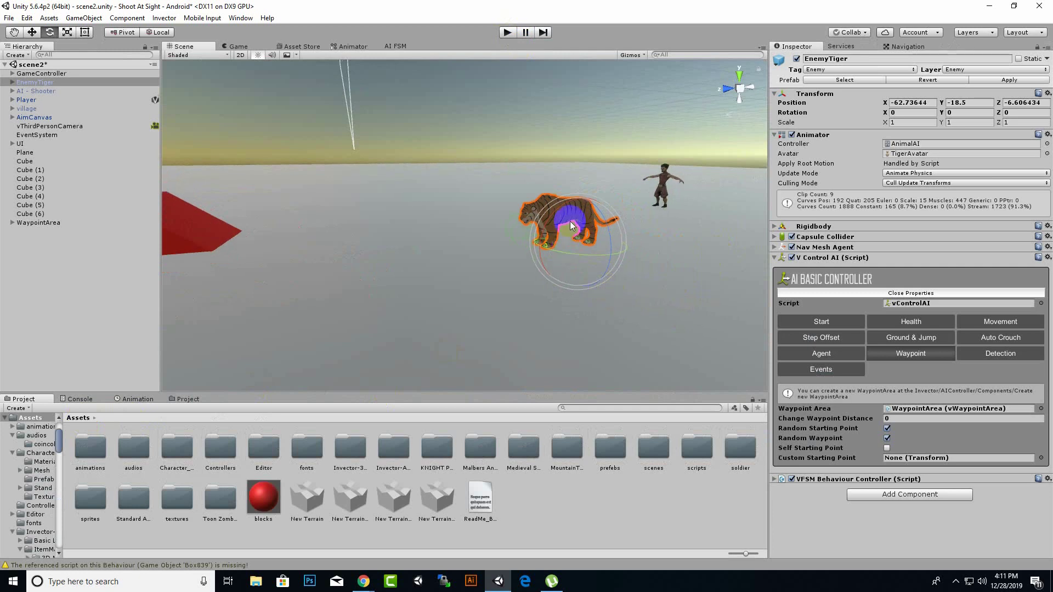